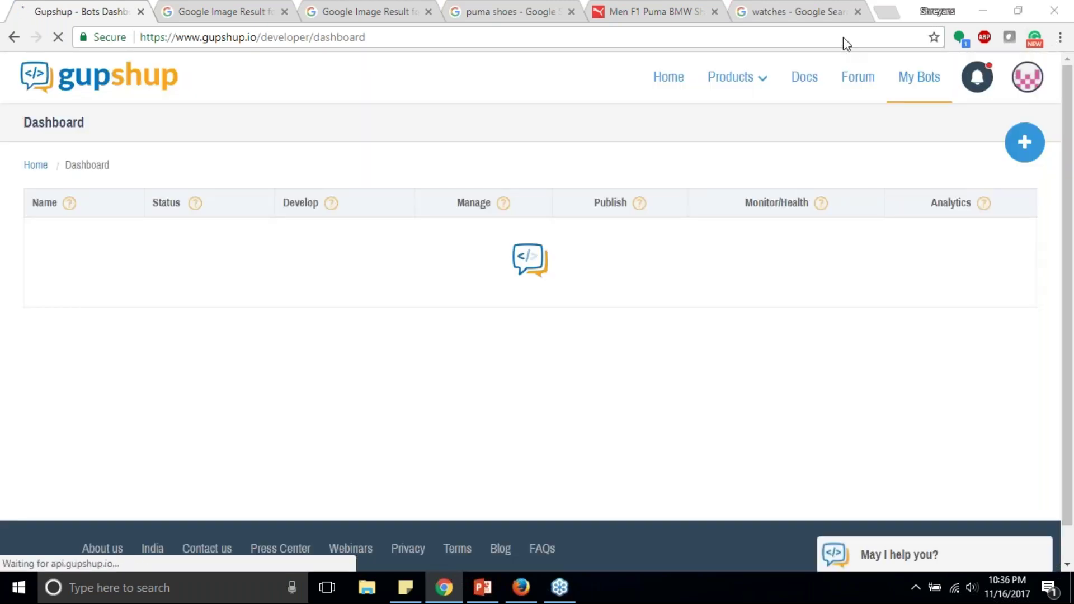
Step: Create bot 'webinardemobot', described 'for the webinar', using the Flow Bot Builder method
{"action": "mouse_move", "coordinate": [737, 77]}
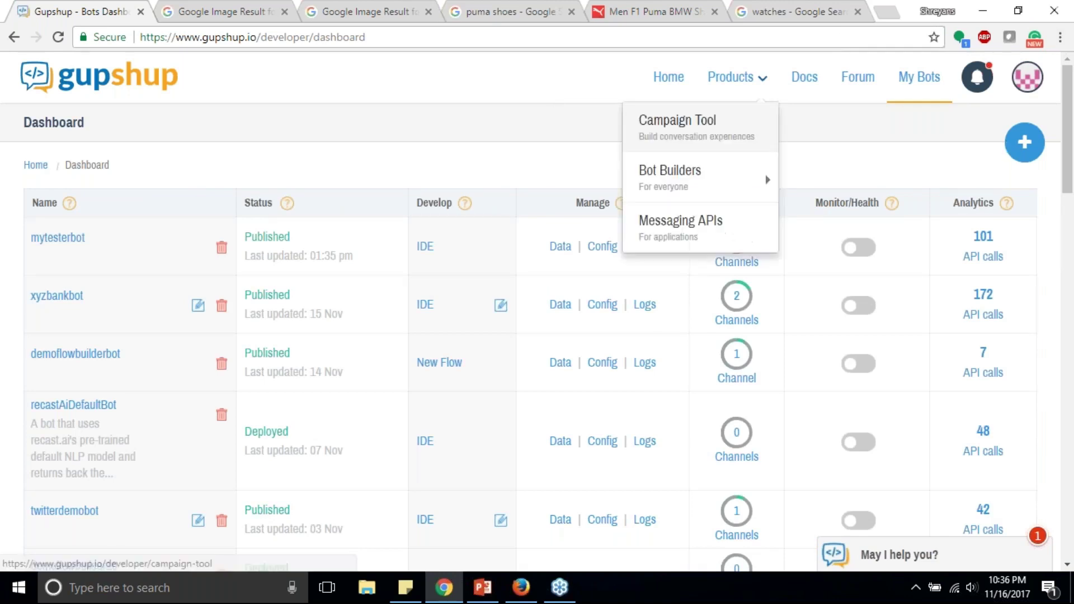
{"action": "left_click", "coordinate": [1023, 145]}
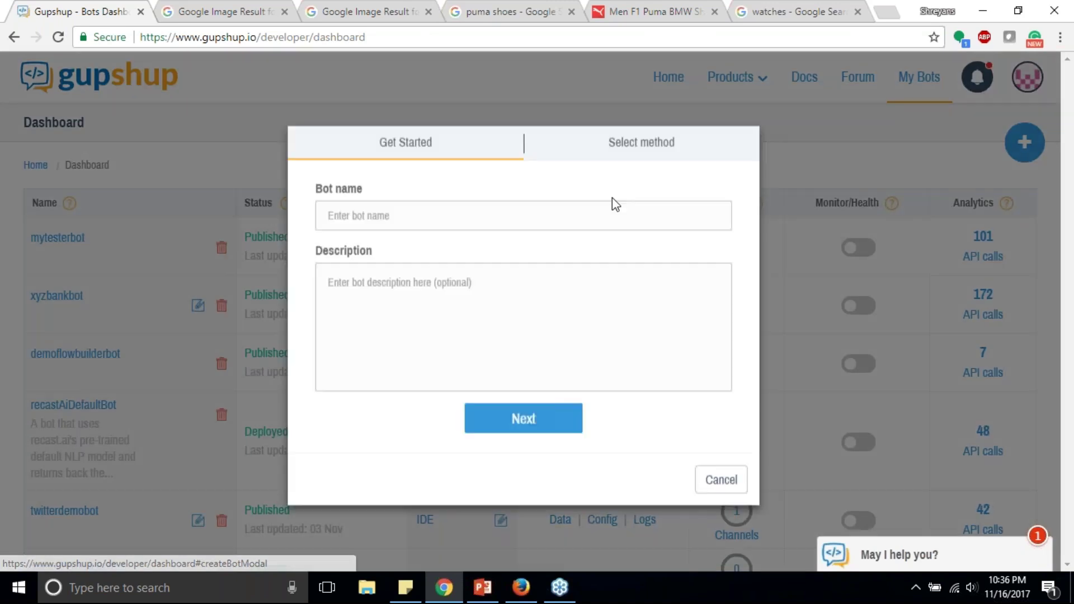
{"action": "left_click", "coordinate": [358, 220]}
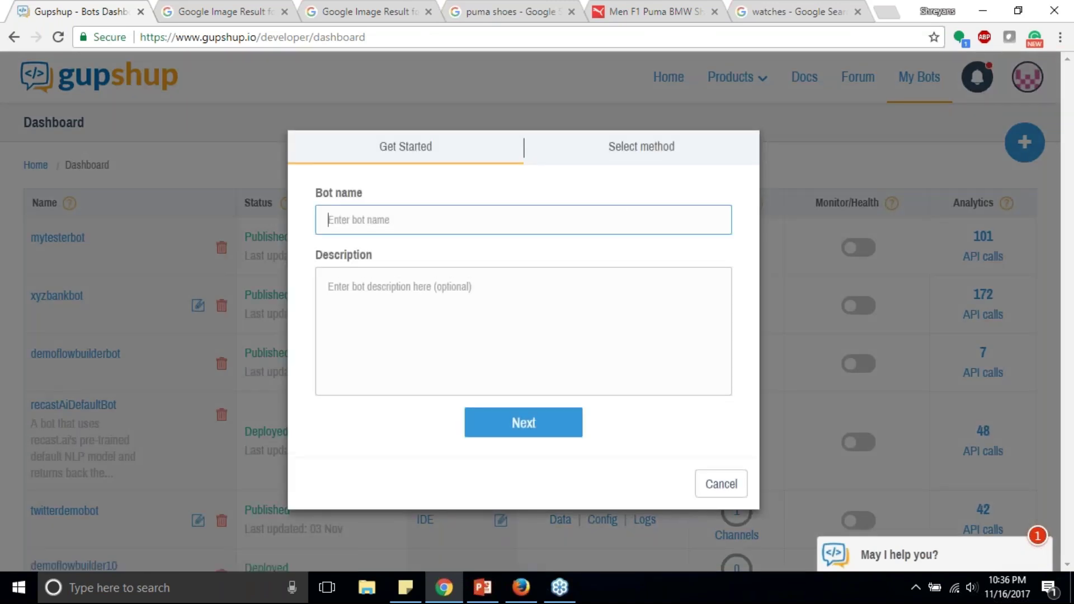
{"action": "type", "text": "webinardemobot"}
{"action": "left_click", "coordinate": [545, 315]}
{"action": "type", "text": "for the "}
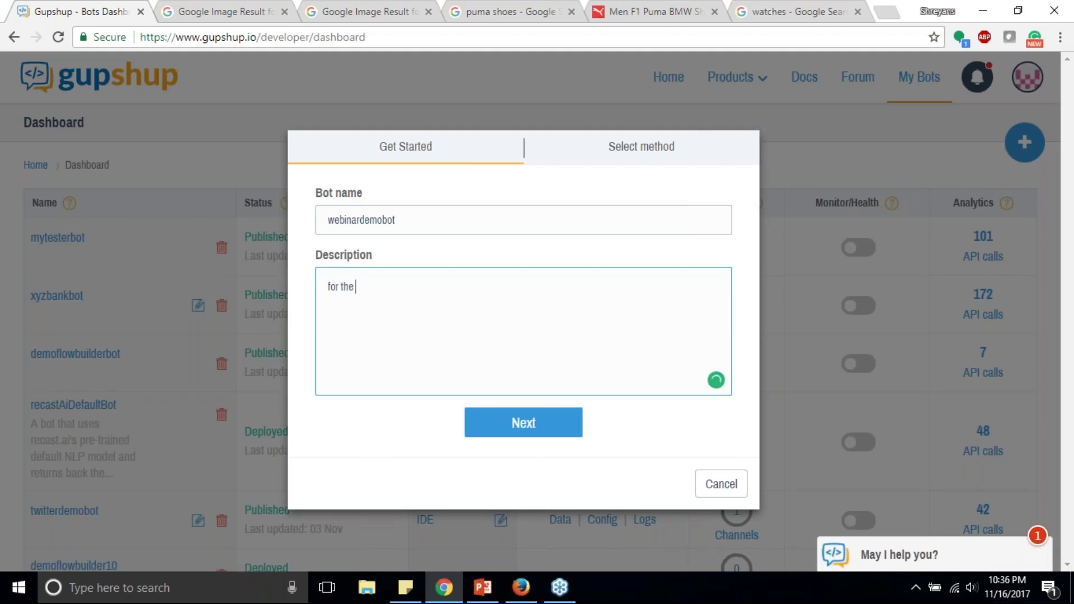
{"action": "type", "text": "webinar"}
{"action": "left_click", "coordinate": [523, 422]}
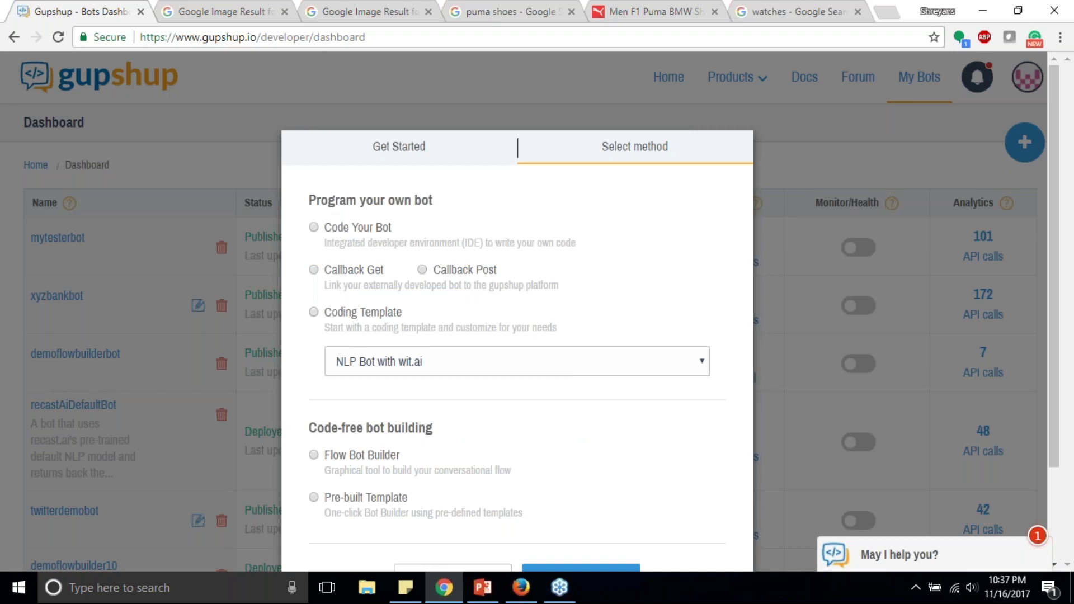
{"action": "left_click", "coordinate": [361, 462]}
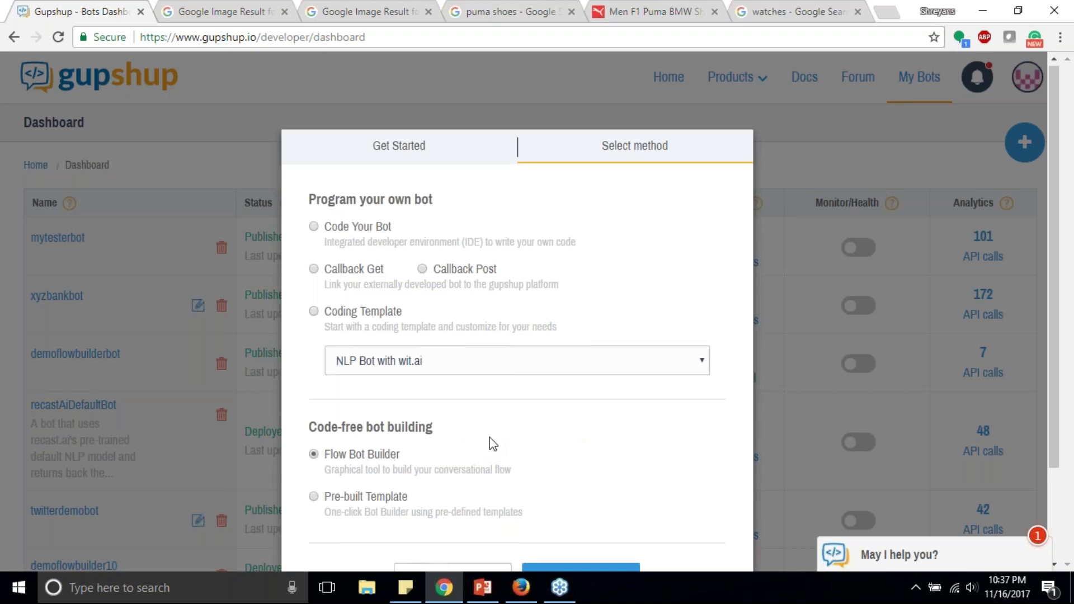
{"action": "scroll", "coordinate": [492, 444], "scroll_direction": "down", "scroll_amount": 2}
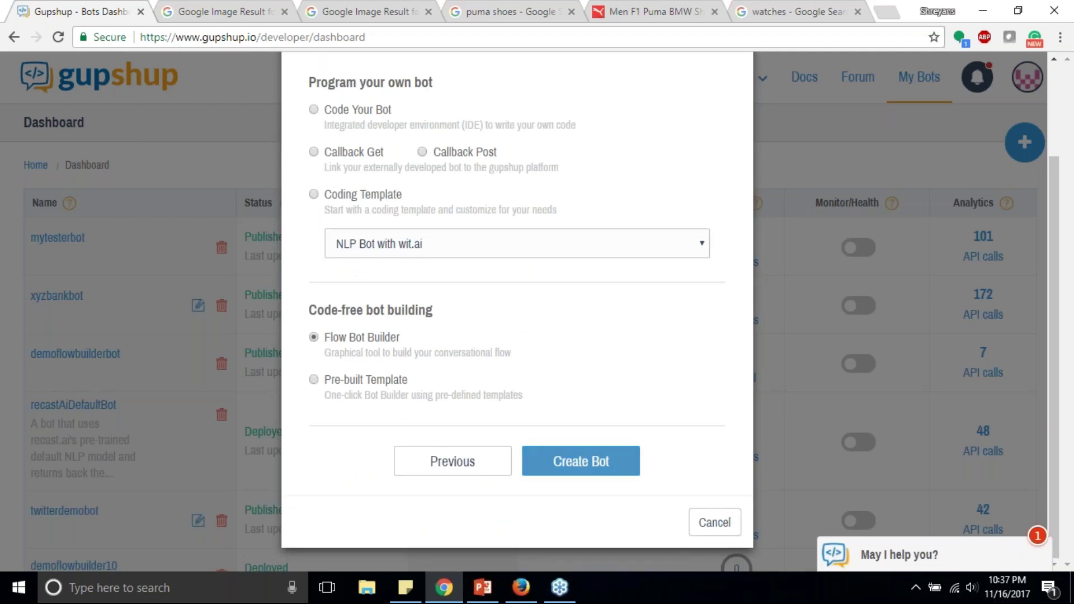
{"action": "left_click", "coordinate": [580, 460]}
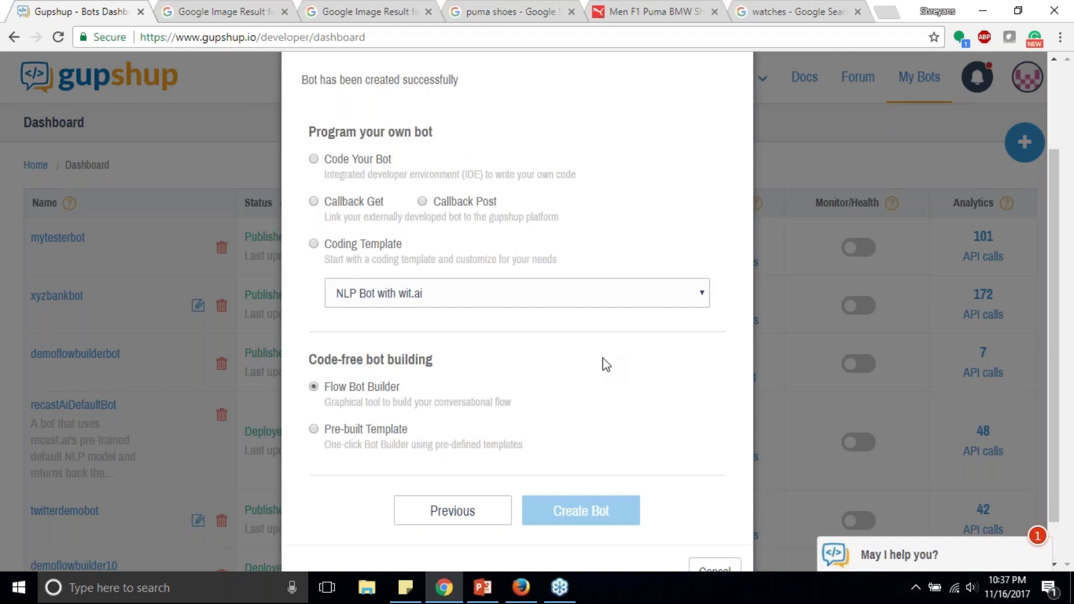
Step: Highlight webinardemobot's Development status in the My Bots list's Status column
{"action": "scroll", "coordinate": [606, 364], "scroll_direction": "down", "scroll_amount": 1}
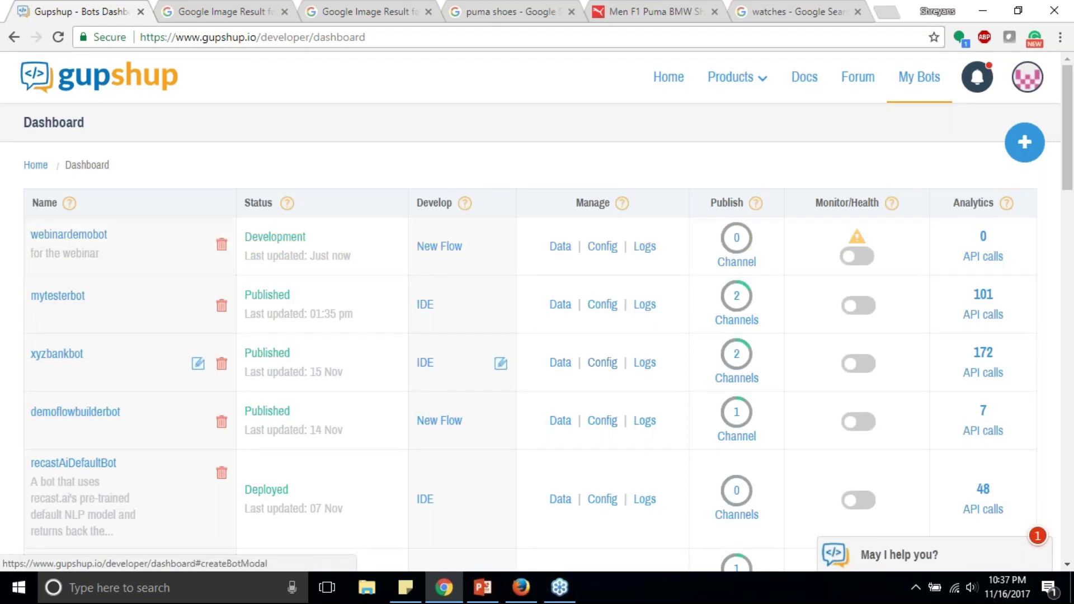
{"action": "double_click", "coordinate": [256, 202]}
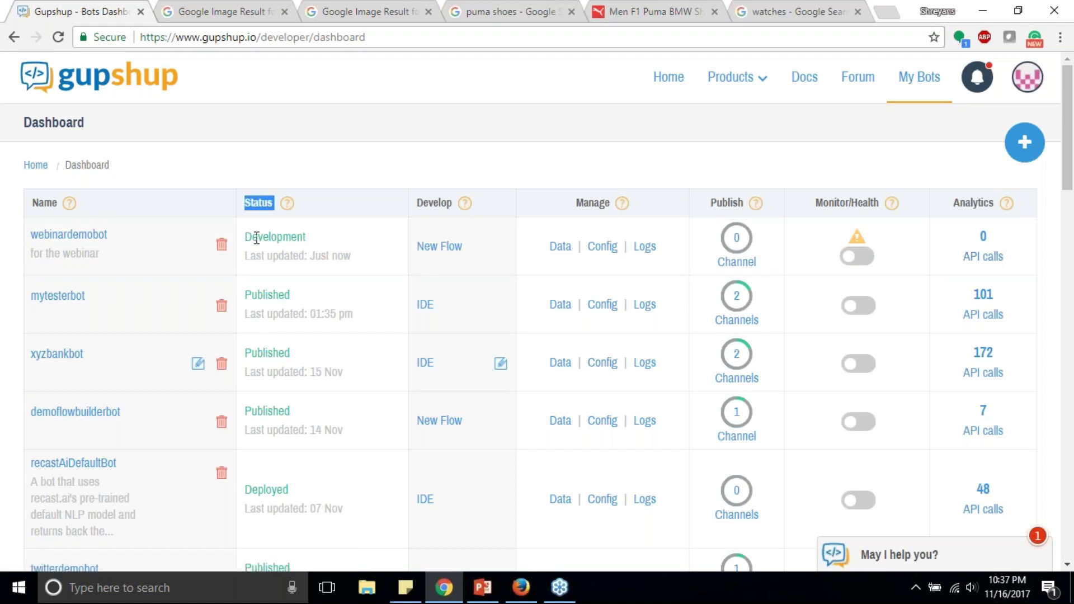
{"action": "double_click", "coordinate": [287, 237]}
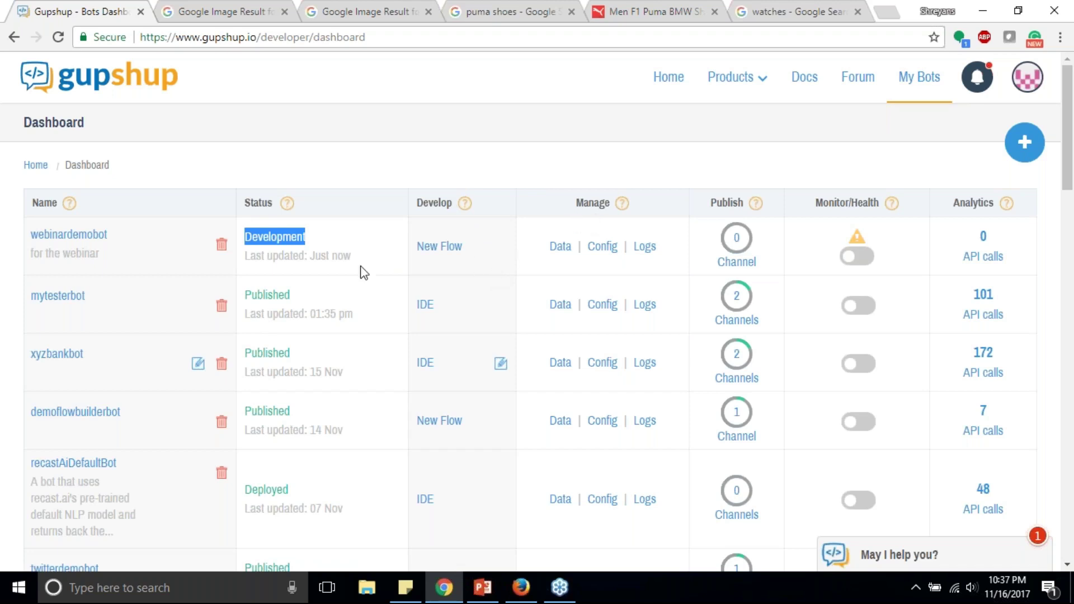
{"action": "left_click", "coordinate": [375, 264]}
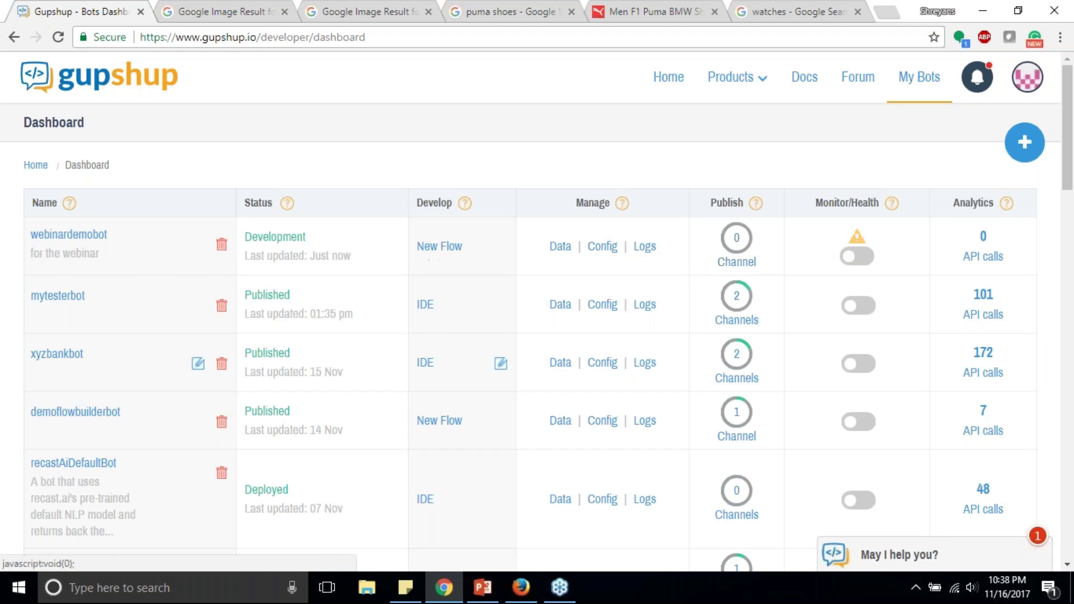
Step: Open webinardemobot's New Flow and inspect the welcome and enquire/transact quick-reply nodes
{"action": "left_click", "coordinate": [435, 249]}
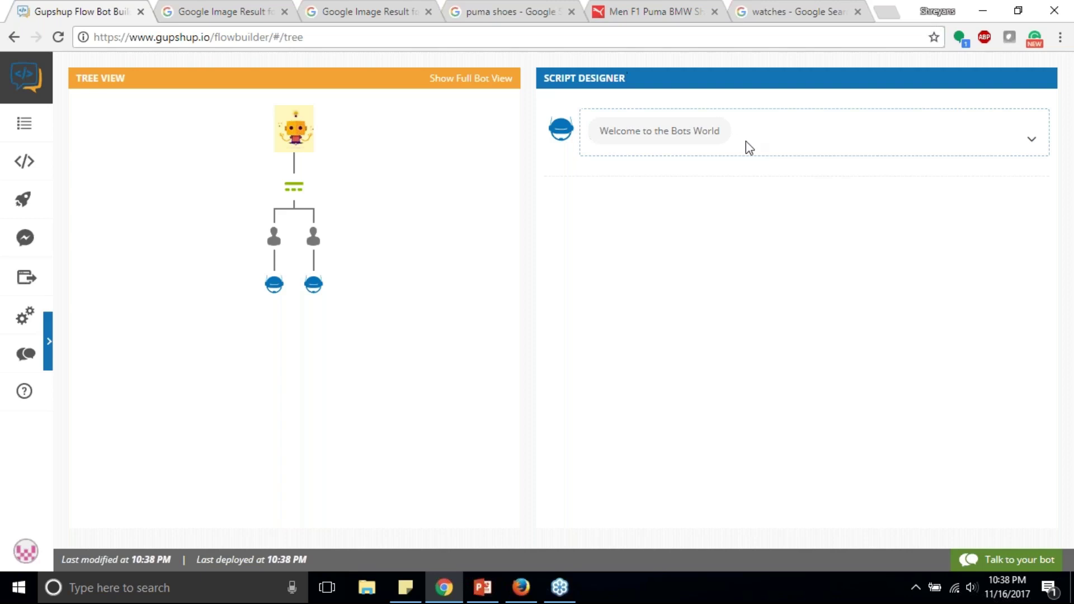
{"action": "left_click", "coordinate": [1031, 140]}
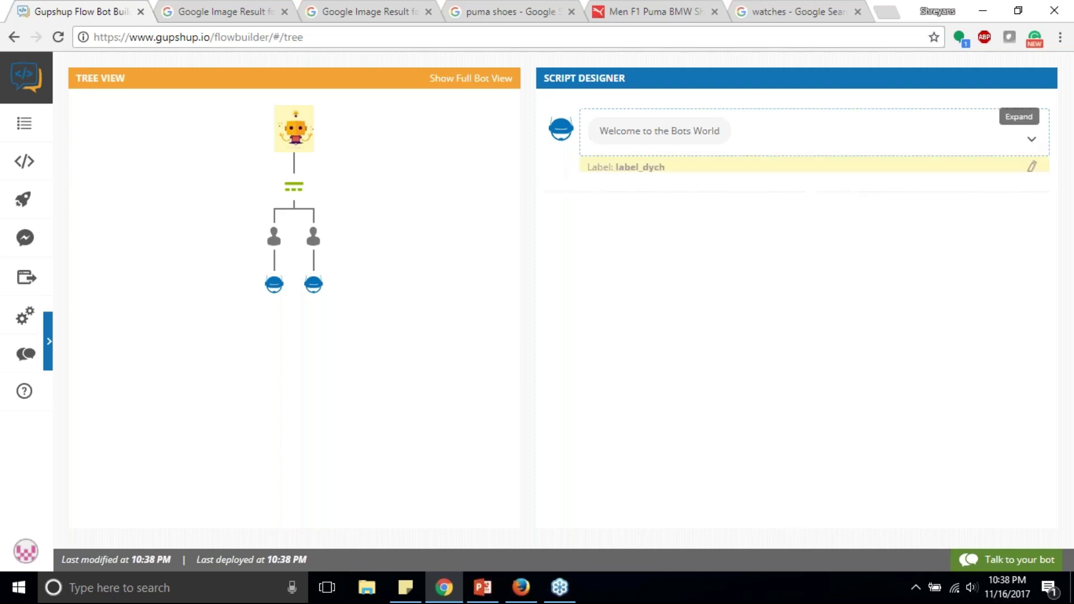
{"action": "left_click", "coordinate": [294, 186]}
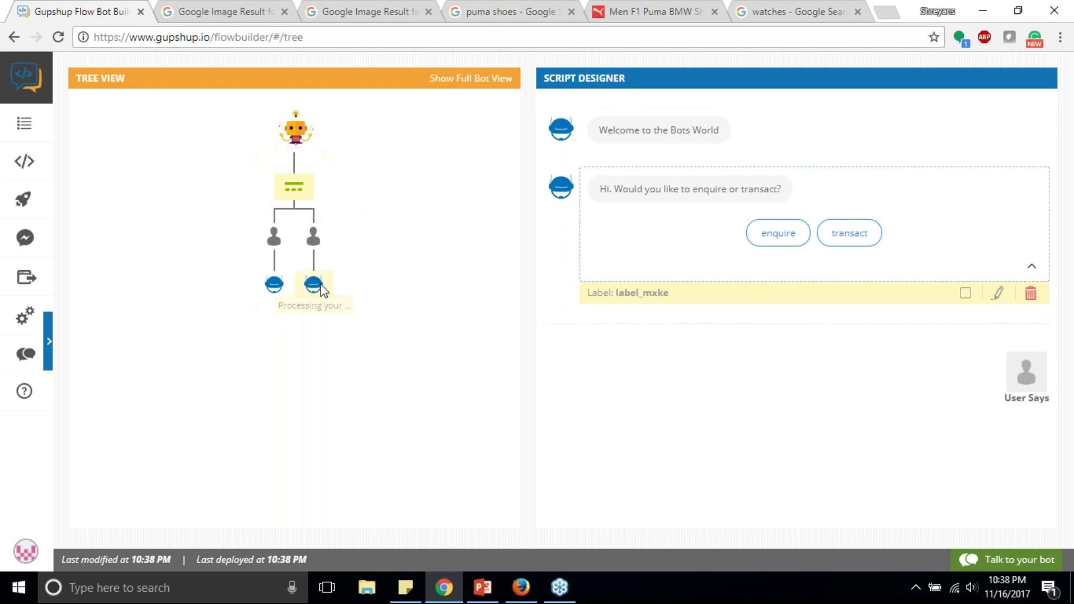
{"action": "left_click", "coordinate": [299, 189]}
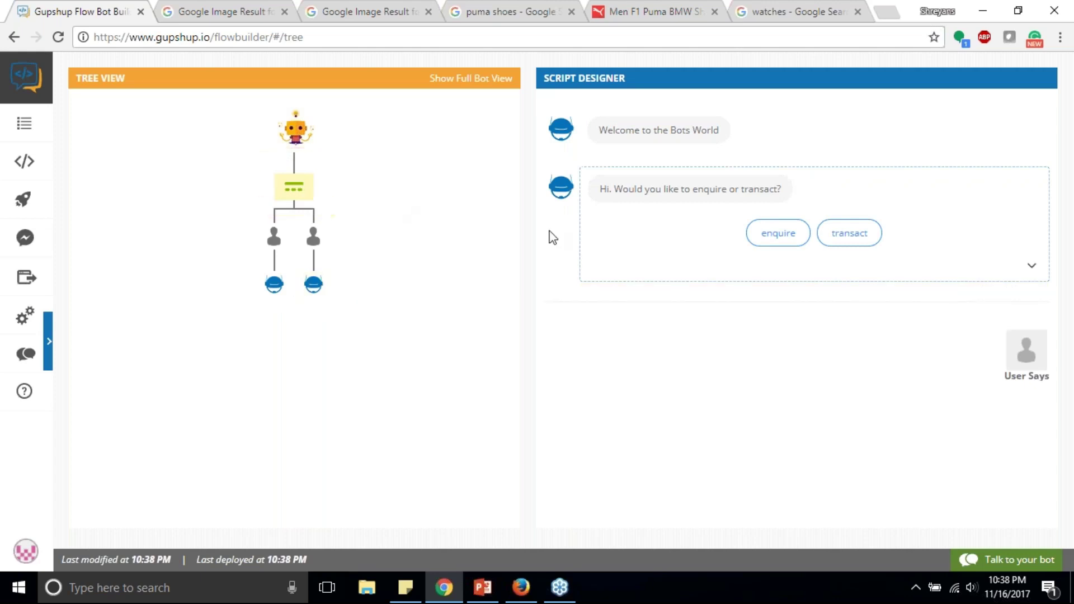
{"action": "left_click", "coordinate": [1034, 265]}
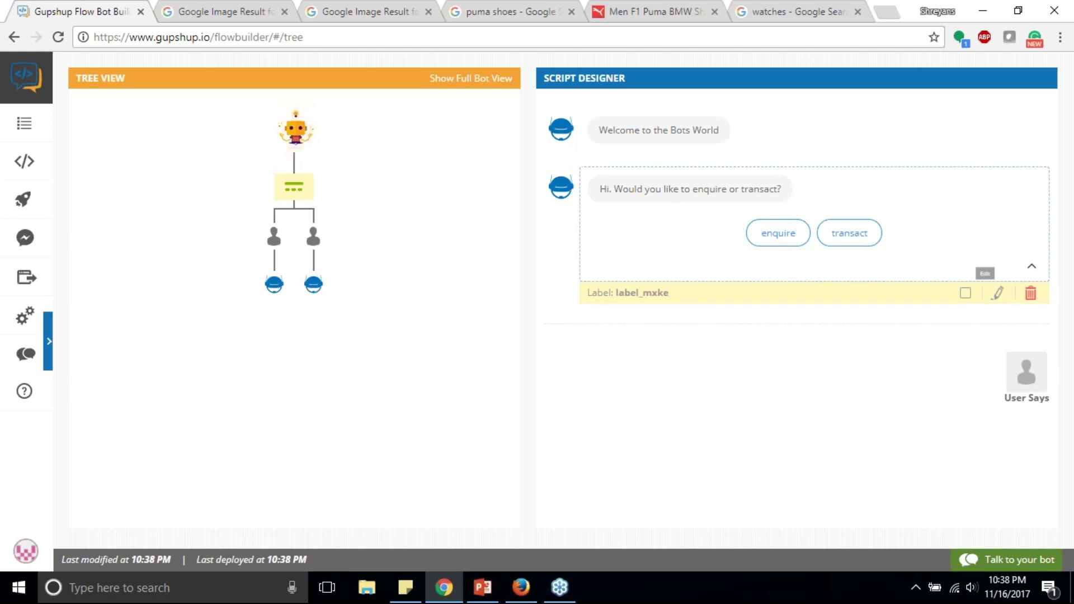
Step: Open the enquire/transact quick reply editor, cancel unchanged, and switch to Full Bot View
{"action": "left_click", "coordinate": [997, 292]}
{"action": "triple_click", "coordinate": [697, 283]}
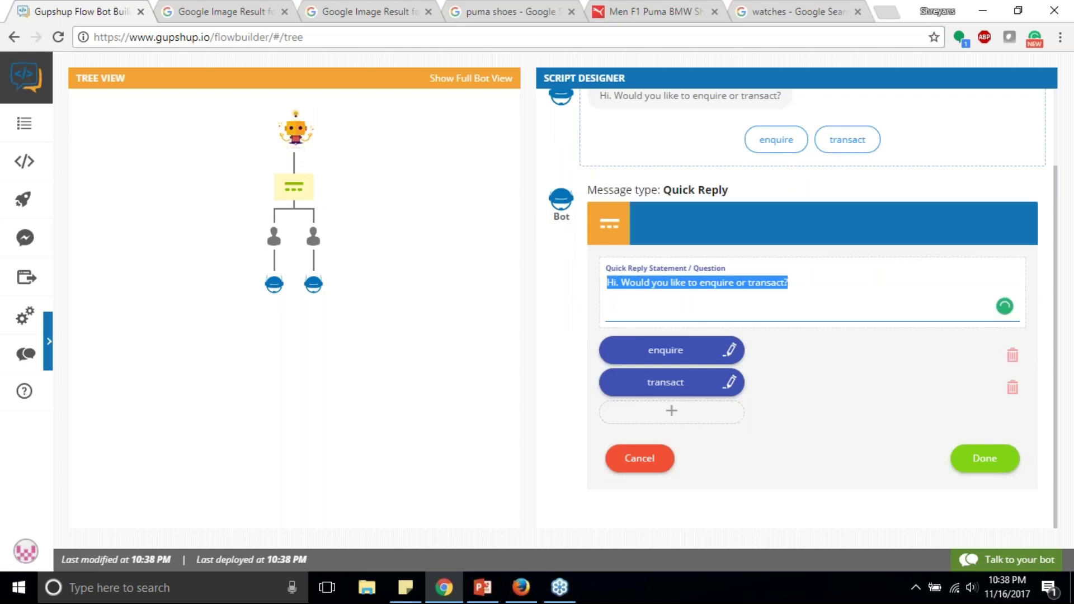
{"action": "left_click", "coordinate": [639, 457]}
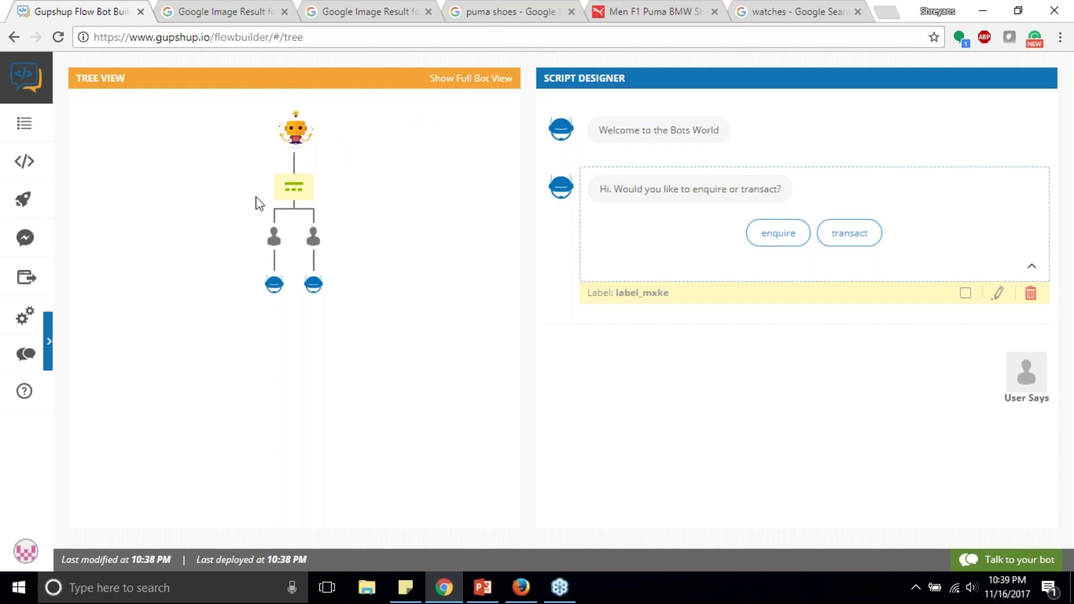
{"action": "left_click", "coordinate": [461, 80]}
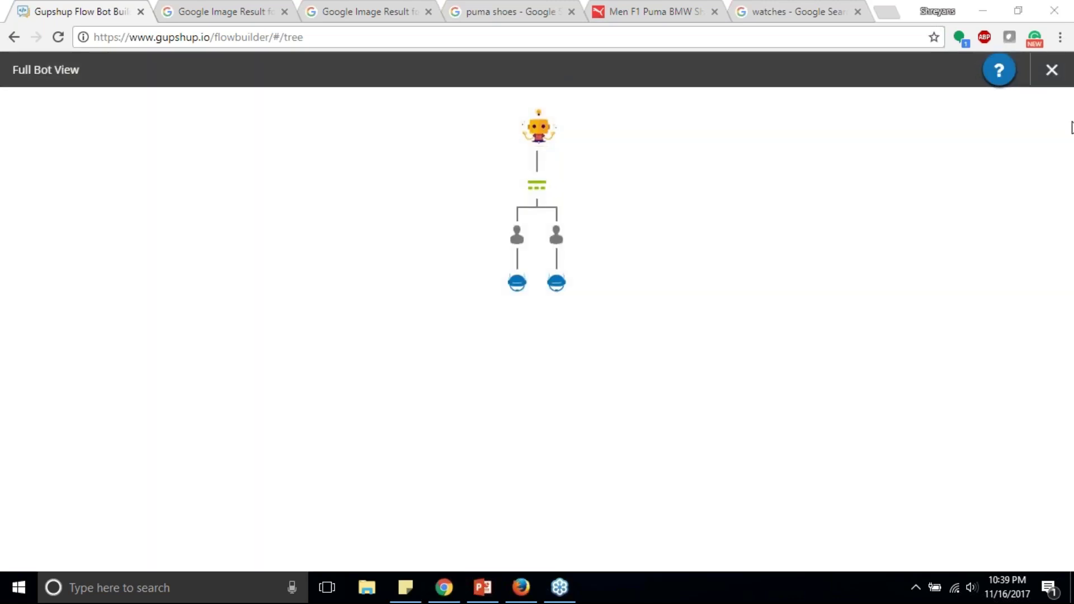
Step: Exit Full Bot View and look at Bot Configuration, closing it without changes
{"action": "left_click", "coordinate": [1055, 63]}
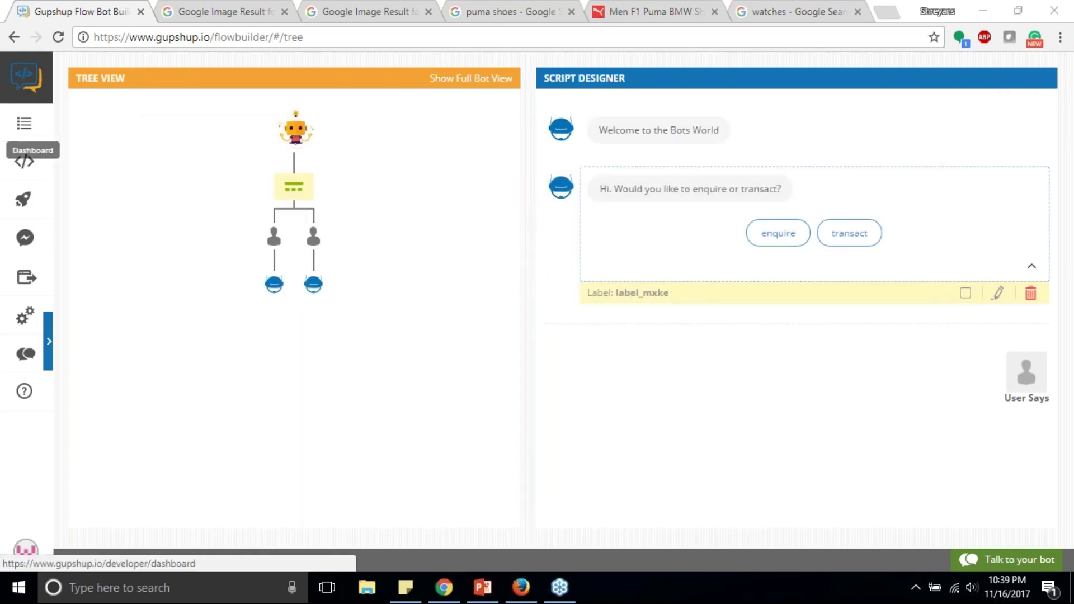
{"action": "left_click", "coordinate": [48, 338]}
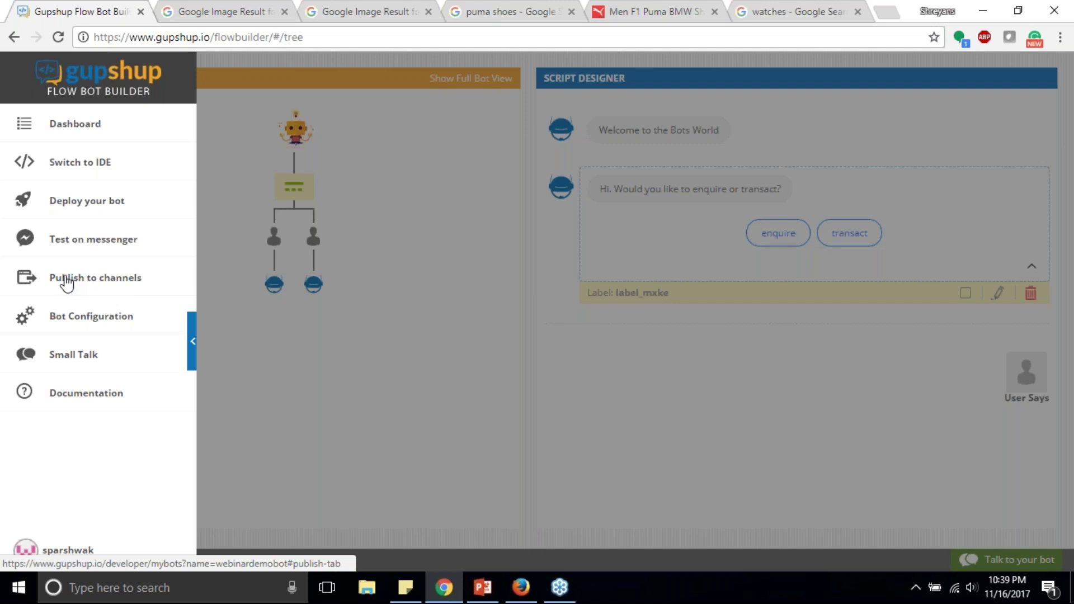
{"action": "left_click", "coordinate": [81, 325]}
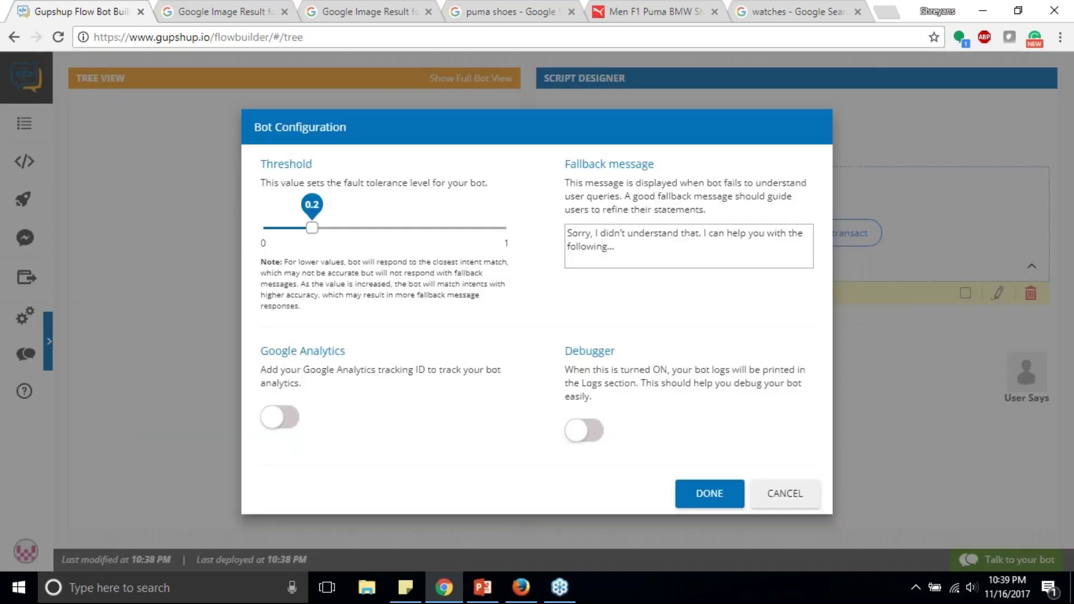
{"action": "left_click", "coordinate": [755, 472]}
Step: Look at the Small Talk setup, close it, and collapse the quick-reply card
{"action": "left_click", "coordinate": [48, 347]}
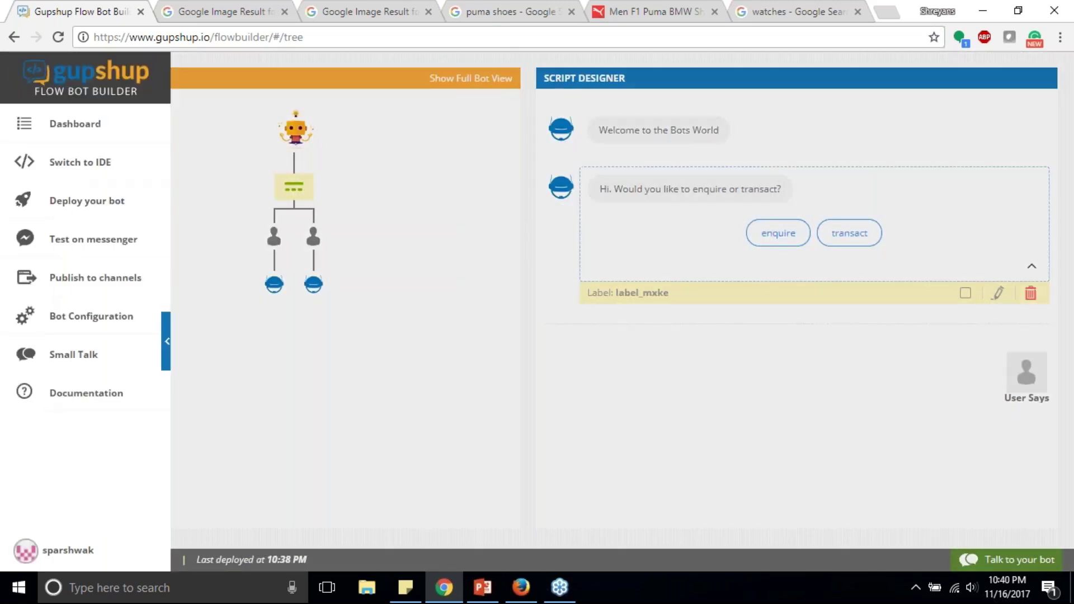
{"action": "left_click", "coordinate": [73, 354]}
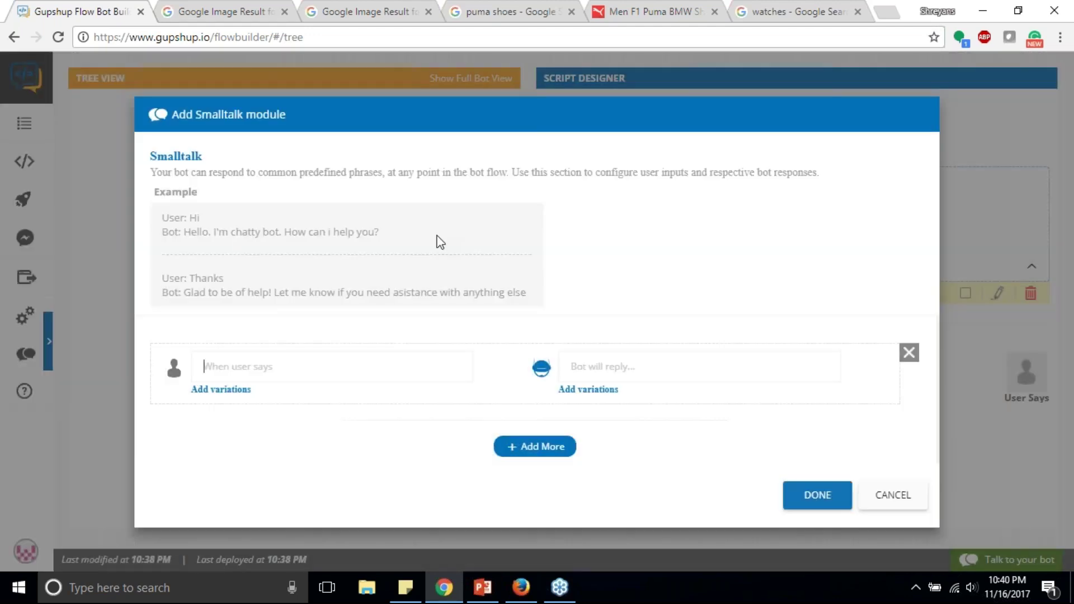
{"action": "left_click", "coordinate": [36, 392]}
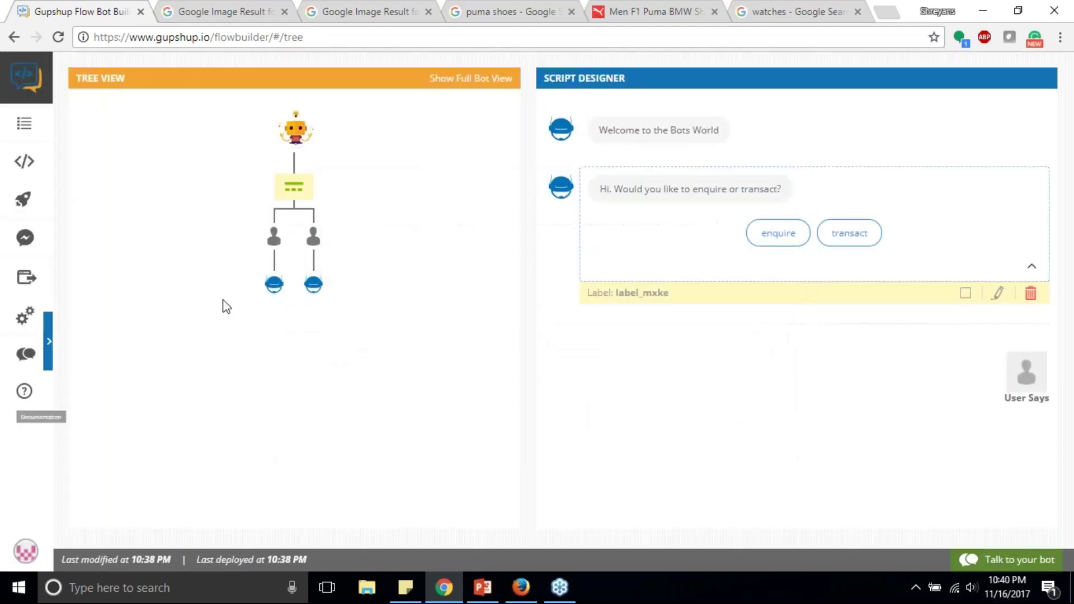
{"action": "left_click", "coordinate": [300, 187]}
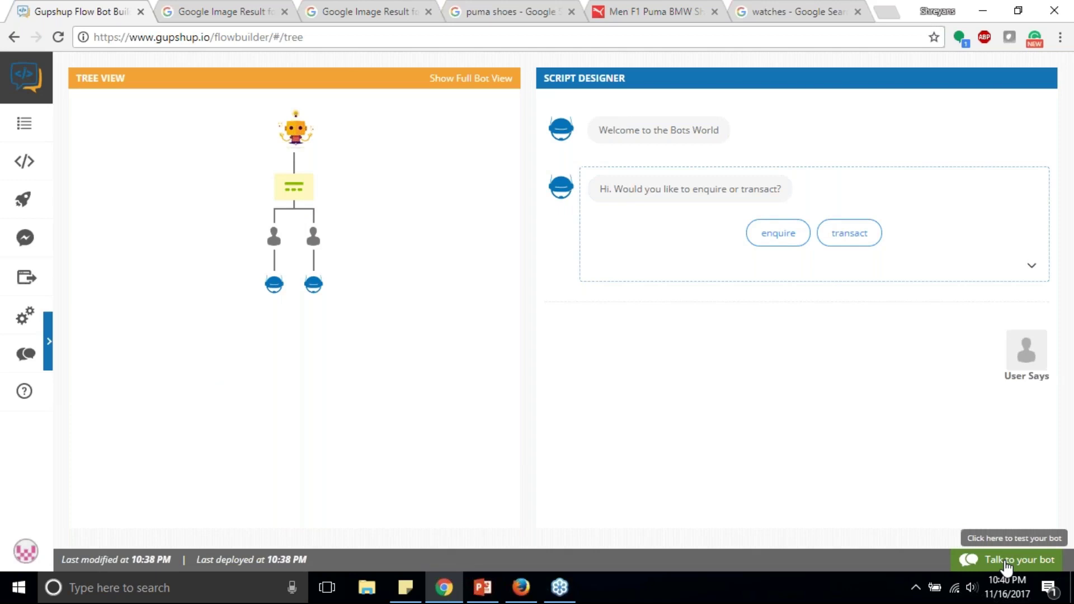
Step: Run a test chat replaying the welcome and enquire/transact messages, then expand that message's details
{"action": "left_click", "coordinate": [1006, 565]}
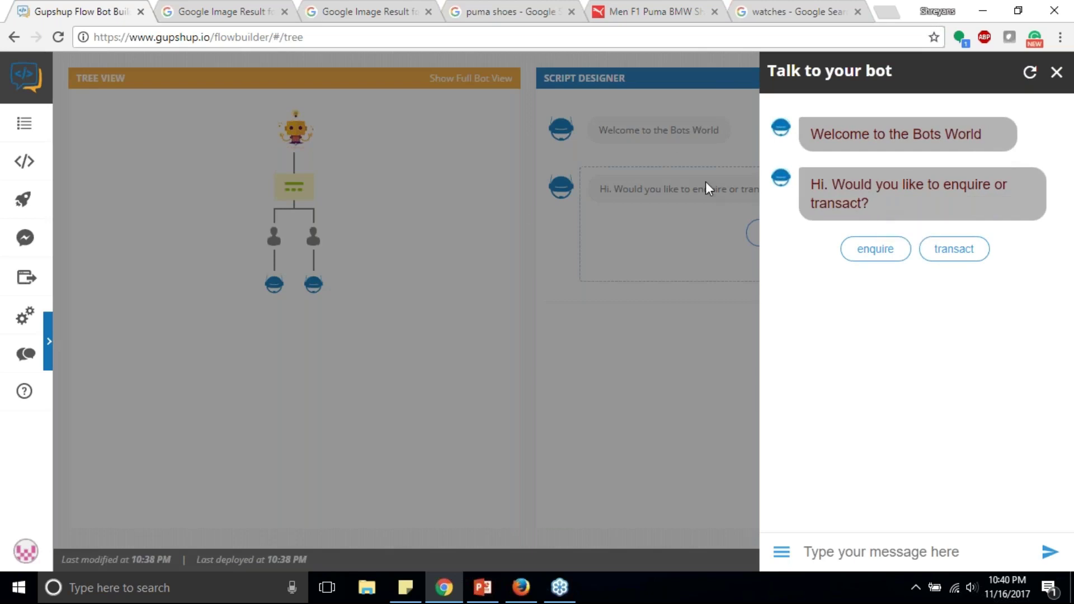
{"action": "left_click", "coordinate": [646, 303]}
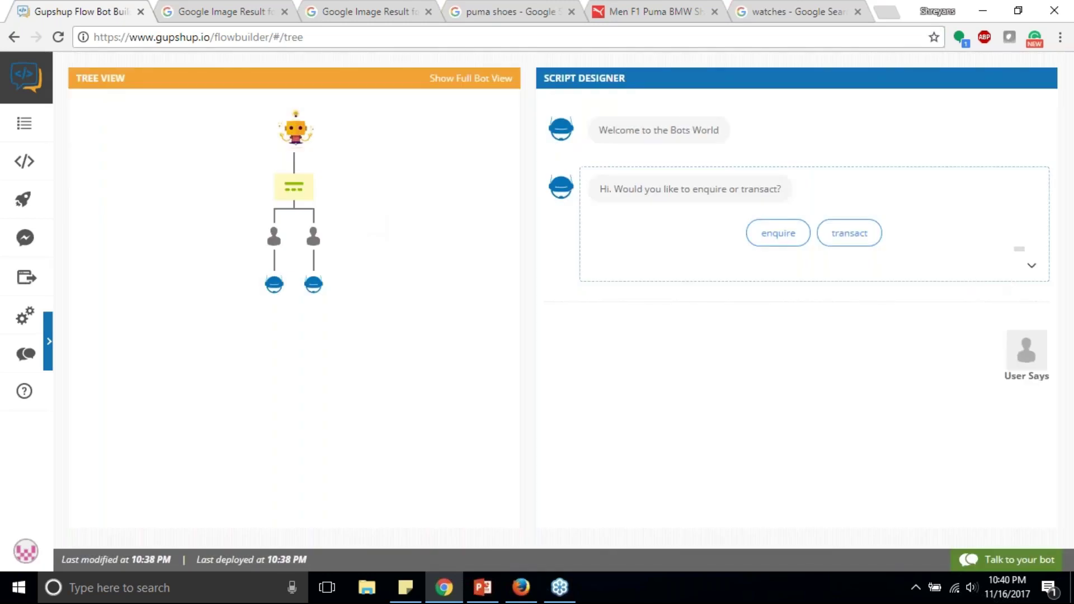
{"action": "left_click", "coordinate": [1031, 266]}
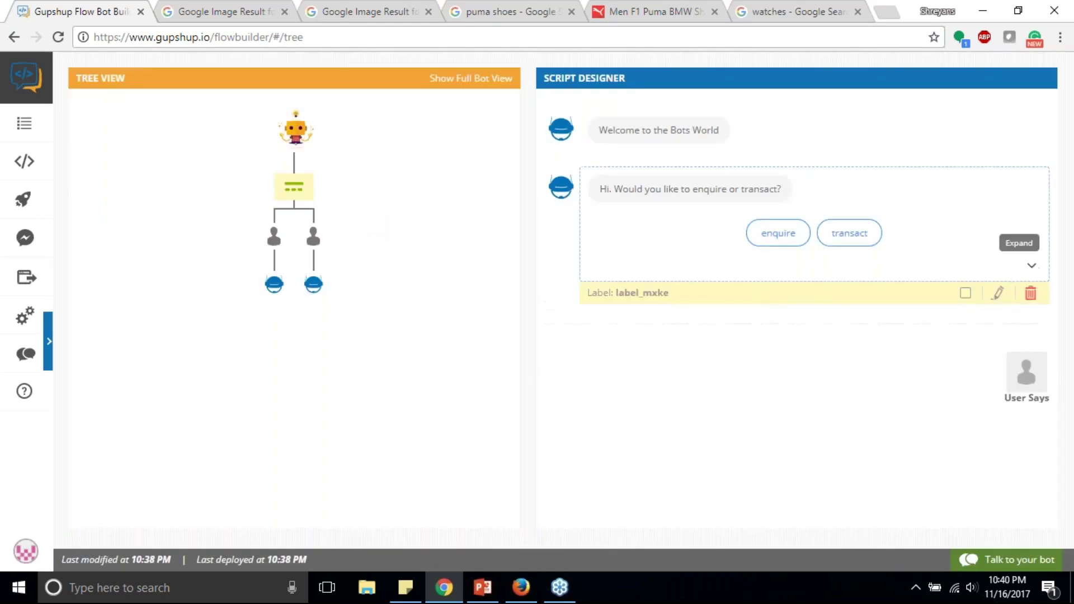
Step: Delete the enquire/transact message and its linked nodes, and retype the greeting as 'Welcome to my store.'
{"action": "left_click", "coordinate": [1030, 292]}
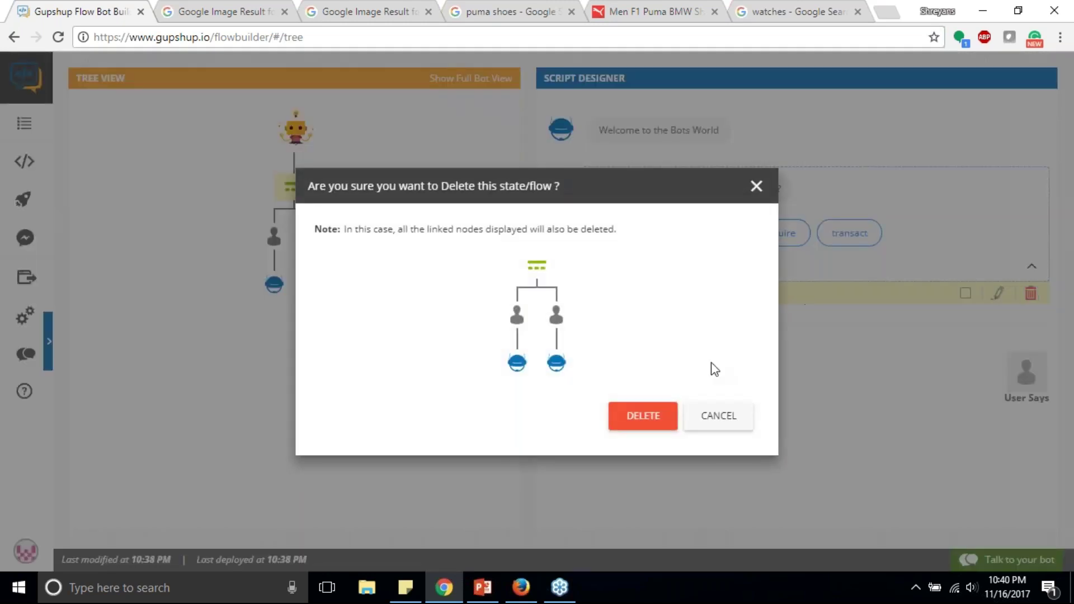
{"action": "left_click", "coordinate": [640, 417]}
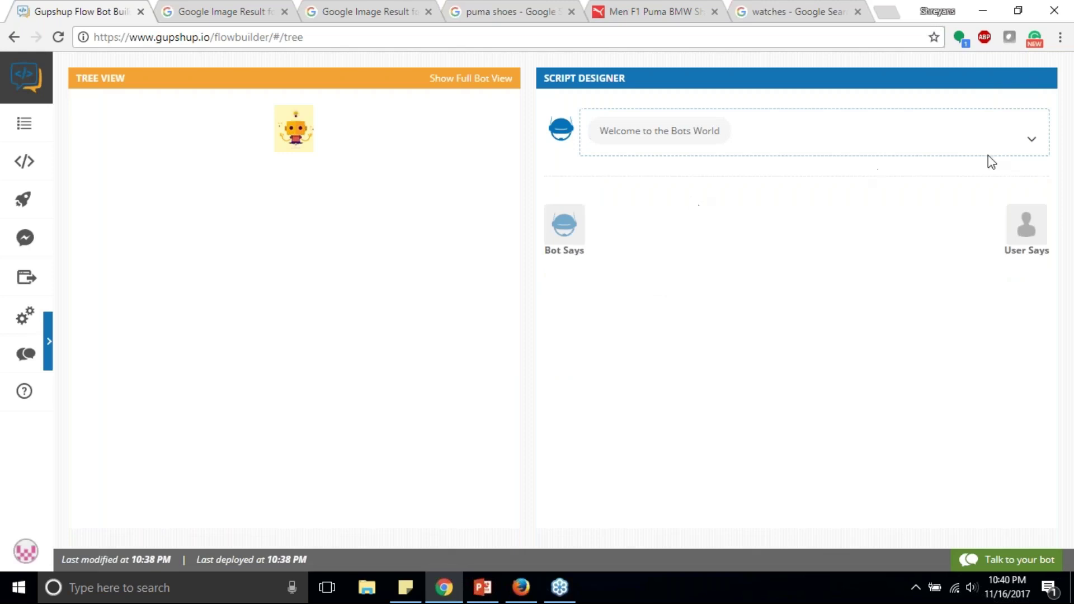
{"action": "left_click", "coordinate": [1031, 140]}
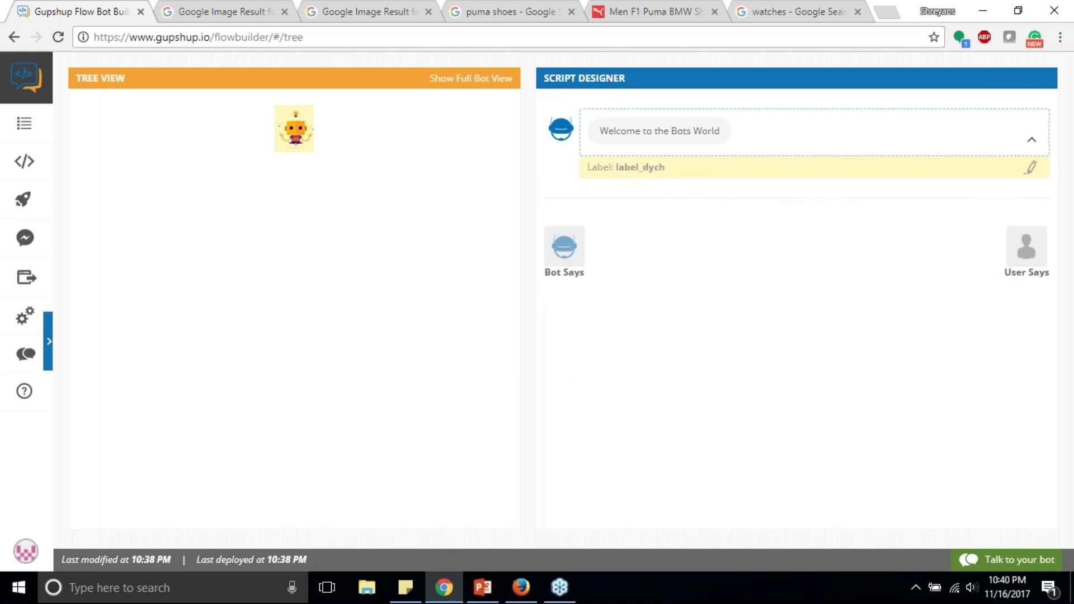
{"action": "left_click", "coordinate": [1031, 168]}
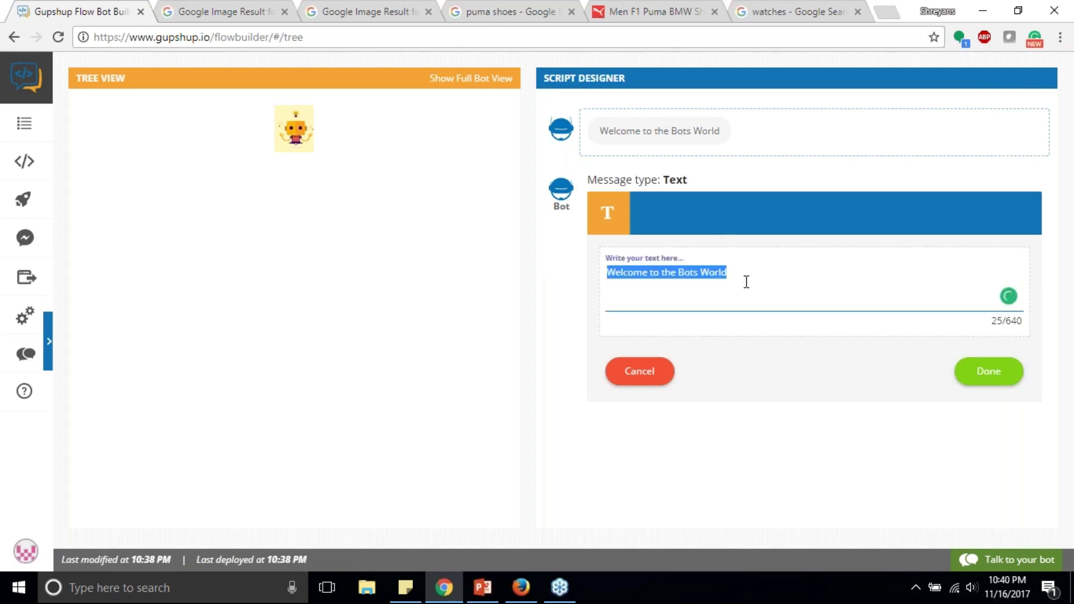
{"action": "type", "text": "We"}
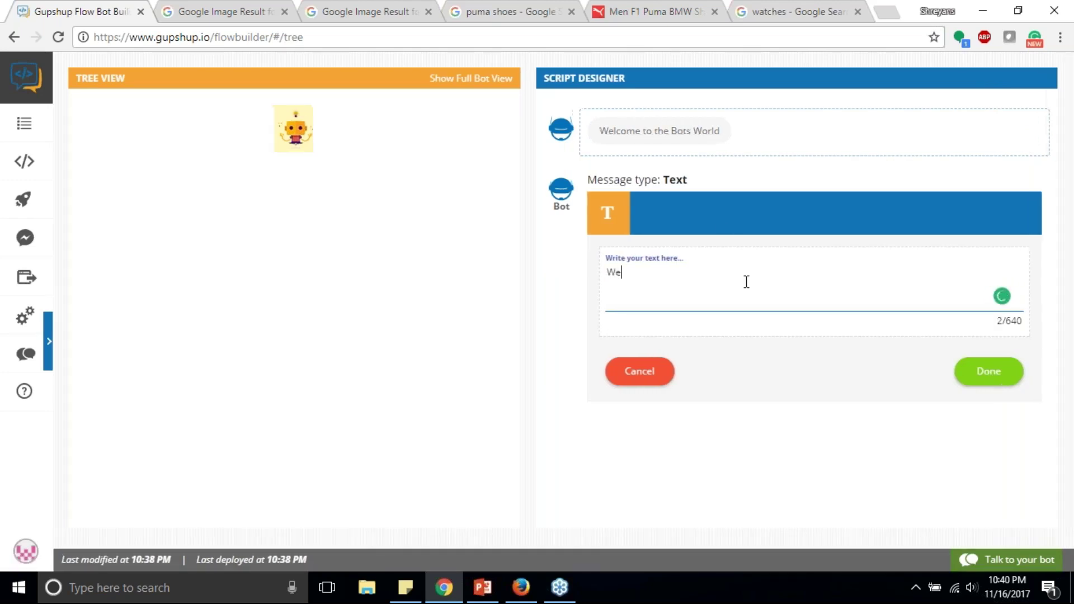
{"action": "type", "text": "lcome to my store"}
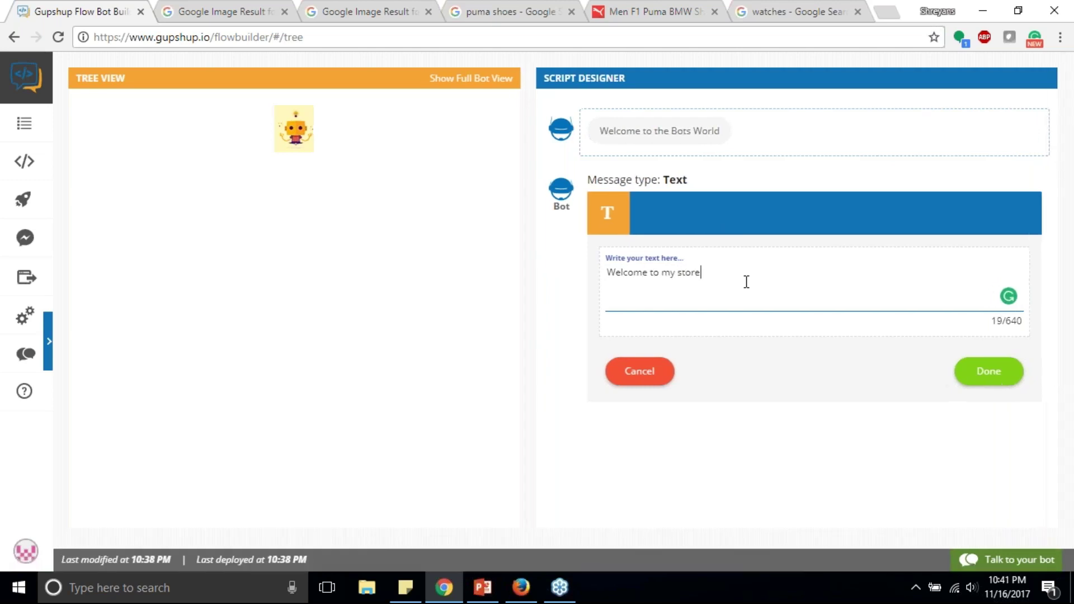
{"action": "type", "text": "."}
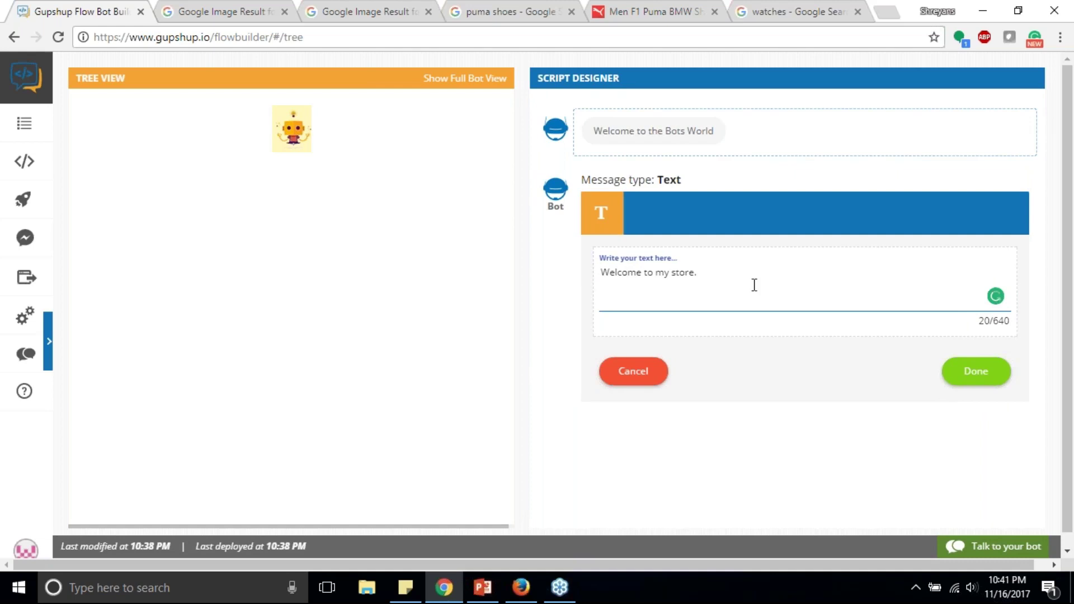
{"action": "left_click", "coordinate": [950, 371]}
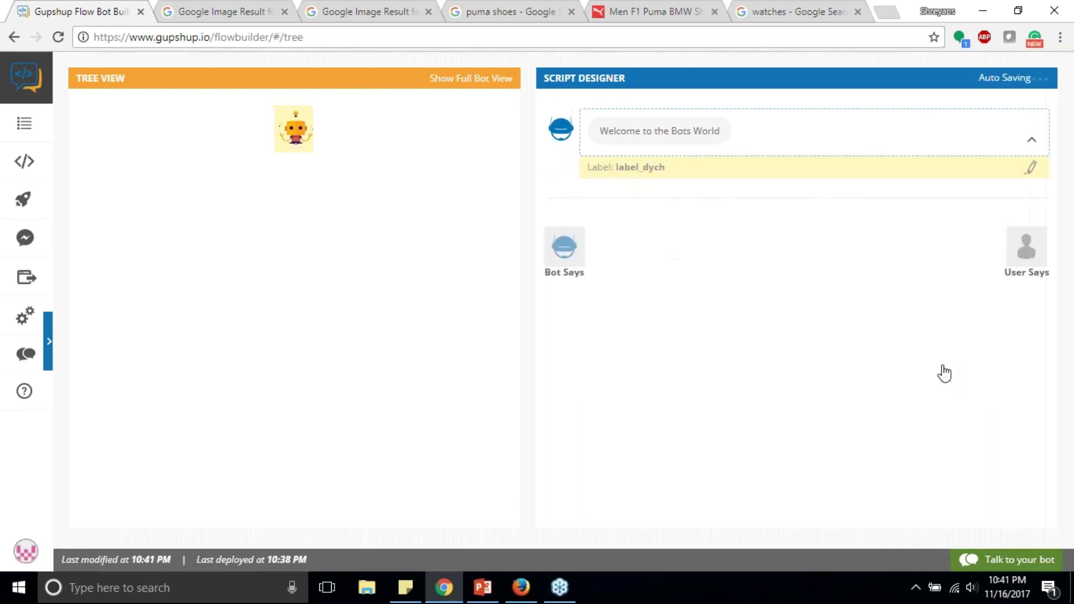
Step: After the greeting, add quick reply 'What would you like to buy?' with buttons Shoes and Watches
{"action": "left_click", "coordinate": [569, 235]}
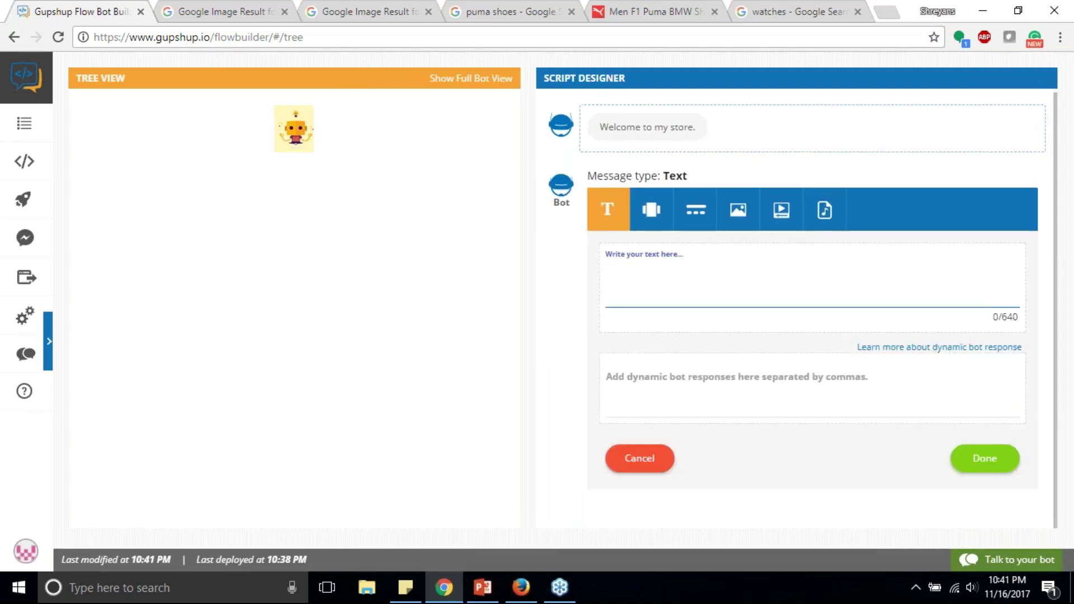
{"action": "left_click", "coordinate": [663, 215]}
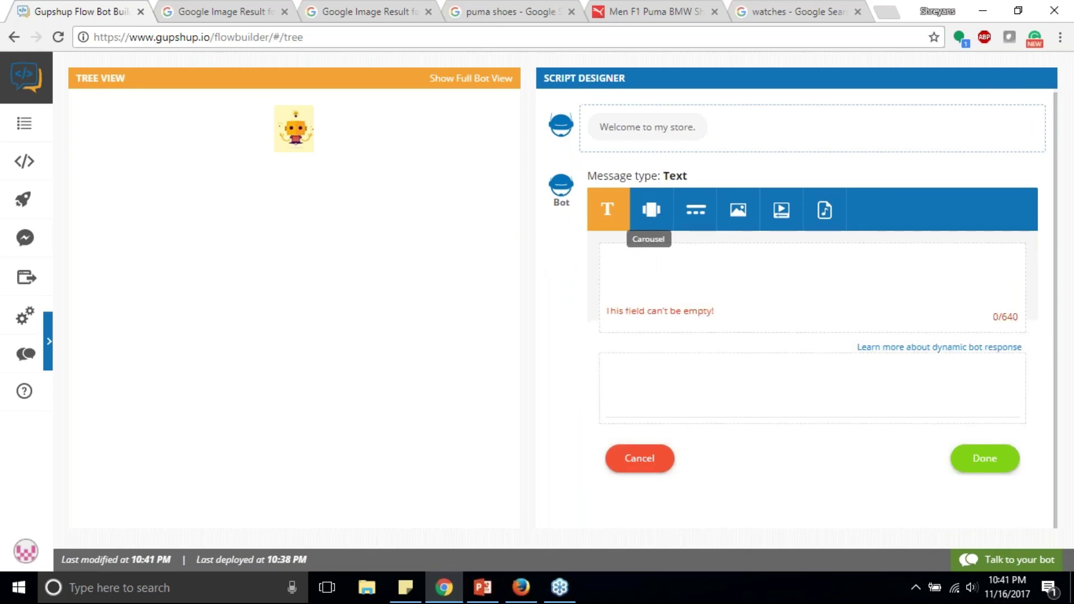
{"action": "left_click", "coordinate": [696, 219]}
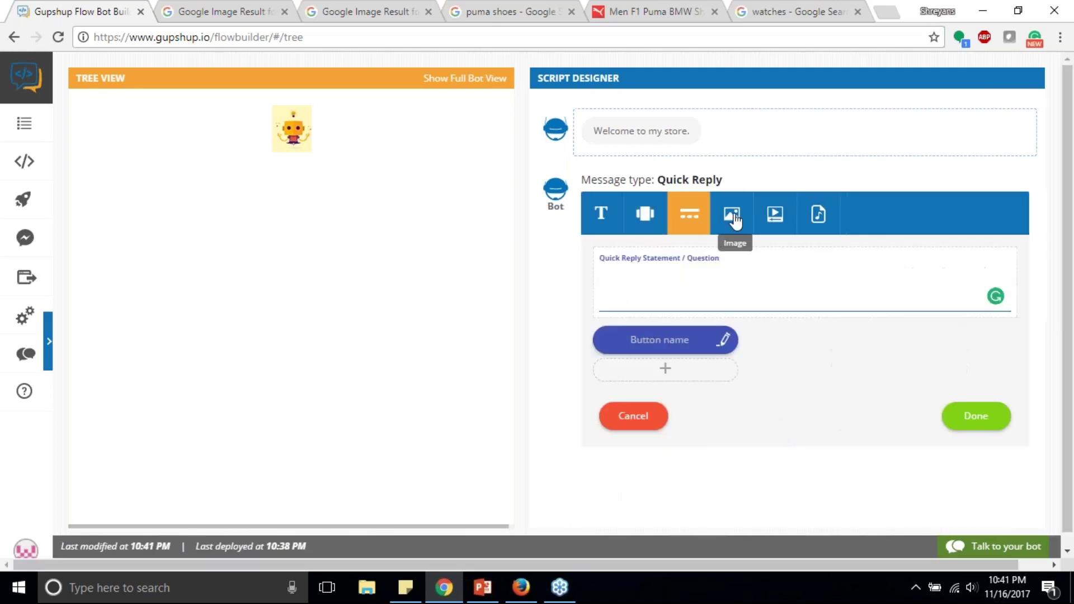
{"action": "left_click", "coordinate": [696, 283]}
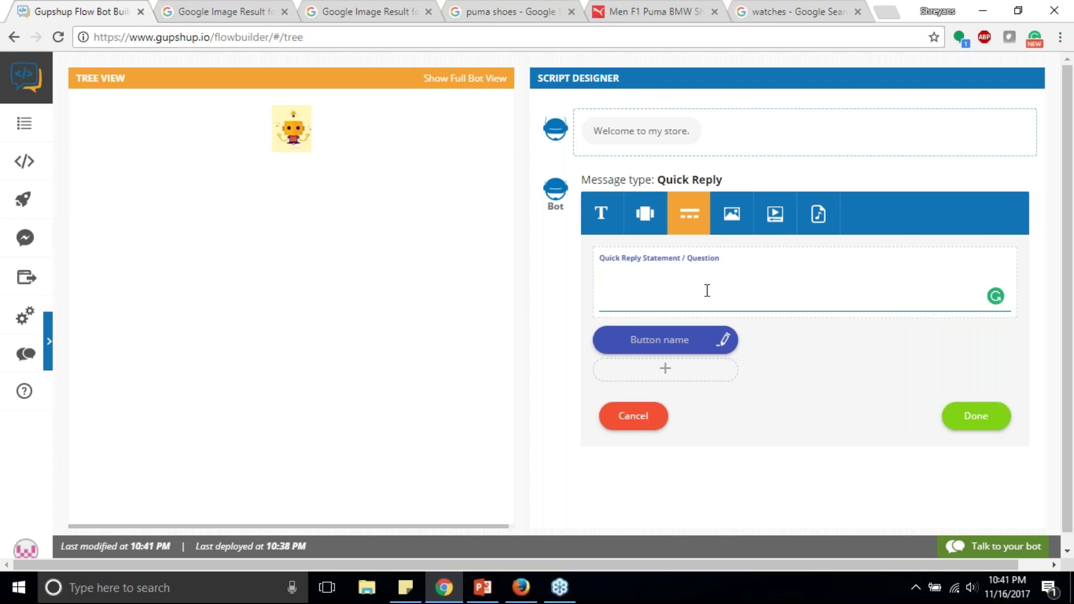
{"action": "type", "text": "W"}
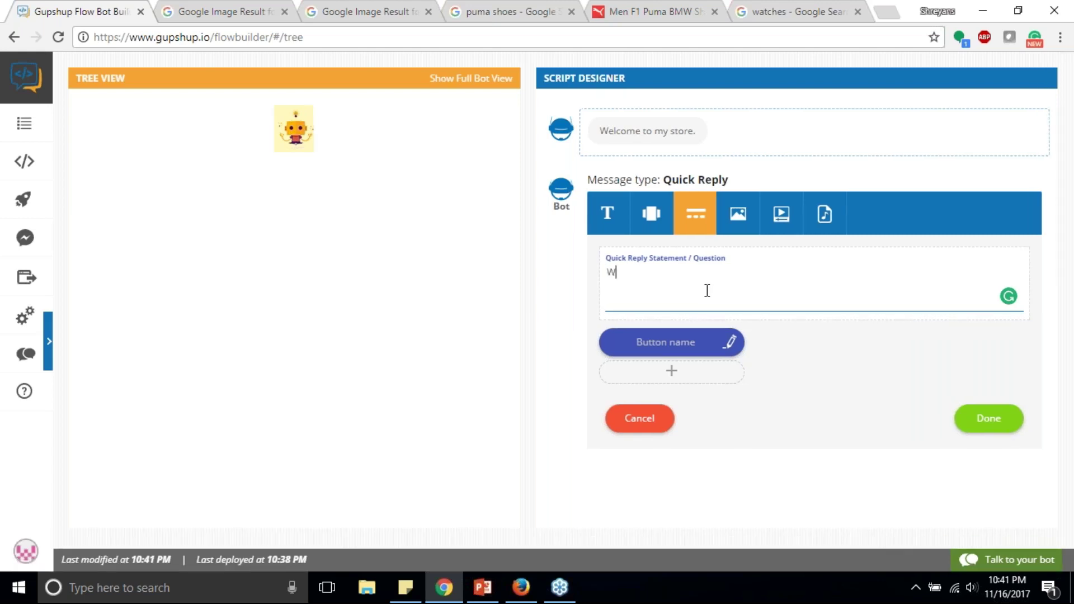
{"action": "type", "text": "hat would y"}
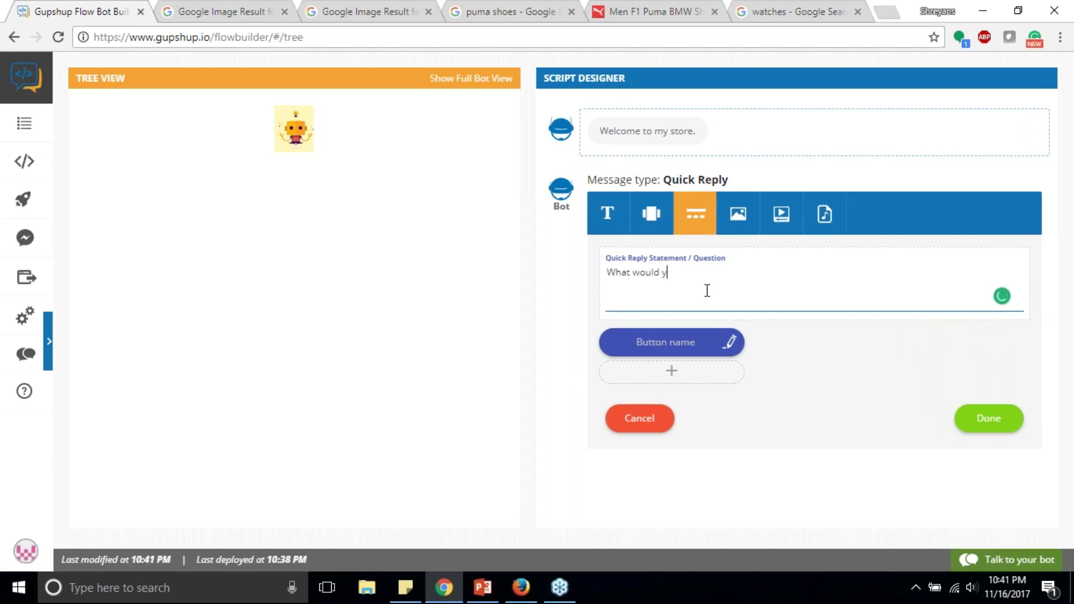
{"action": "type", "text": "ou like to bi"}
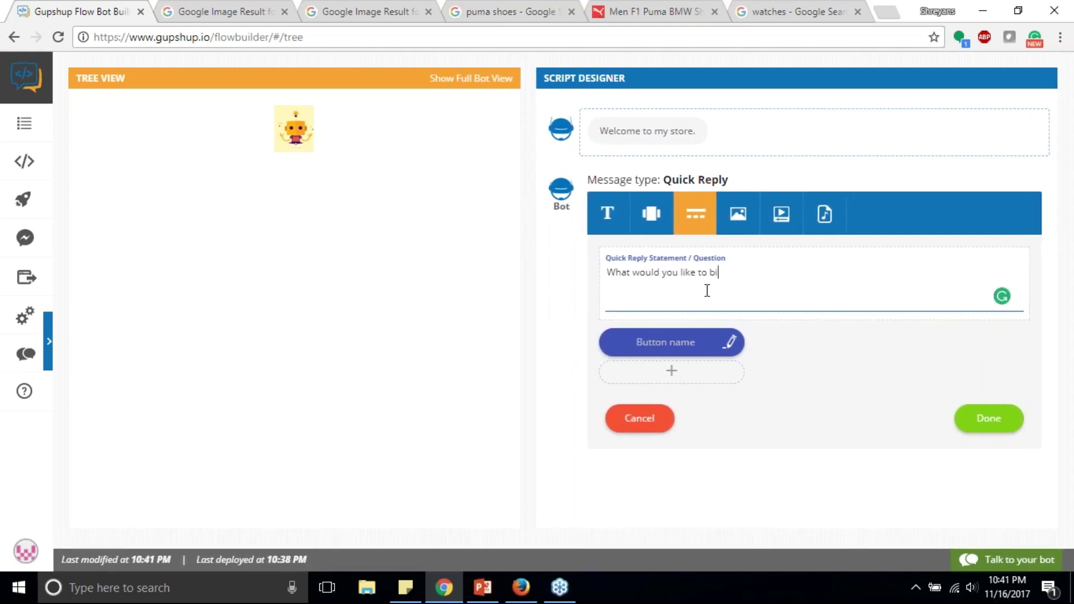
{"action": "key", "text": "BackSpace"}
{"action": "type", "text": "uy?"}
{"action": "left_click", "coordinate": [684, 343]}
{"action": "type", "text": "Shoes"}
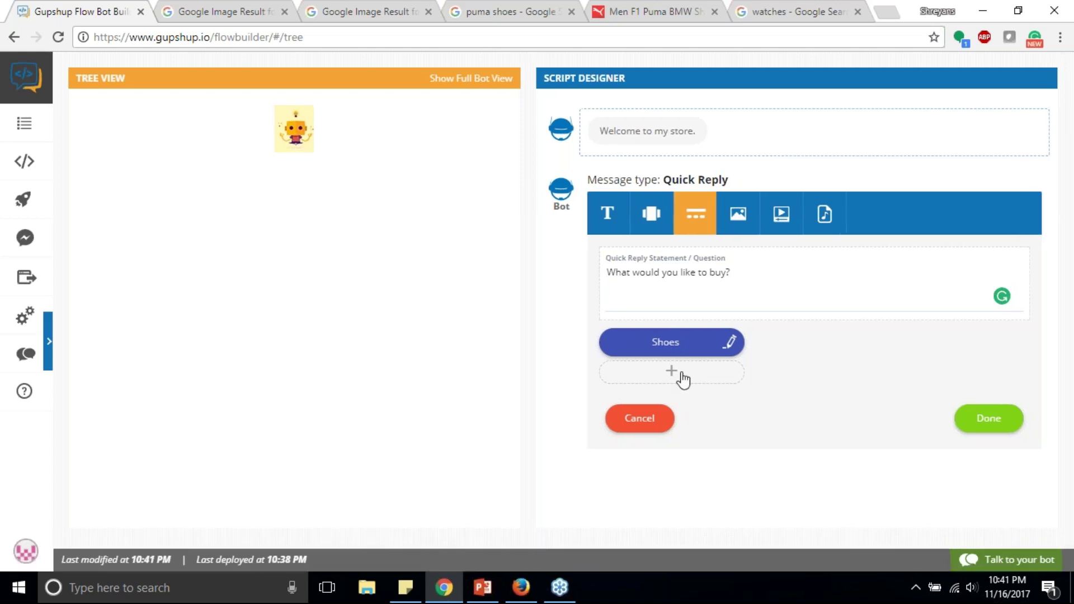
{"action": "left_click", "coordinate": [673, 375]}
{"action": "left_click", "coordinate": [660, 379]}
{"action": "type", "text": "Watches"}
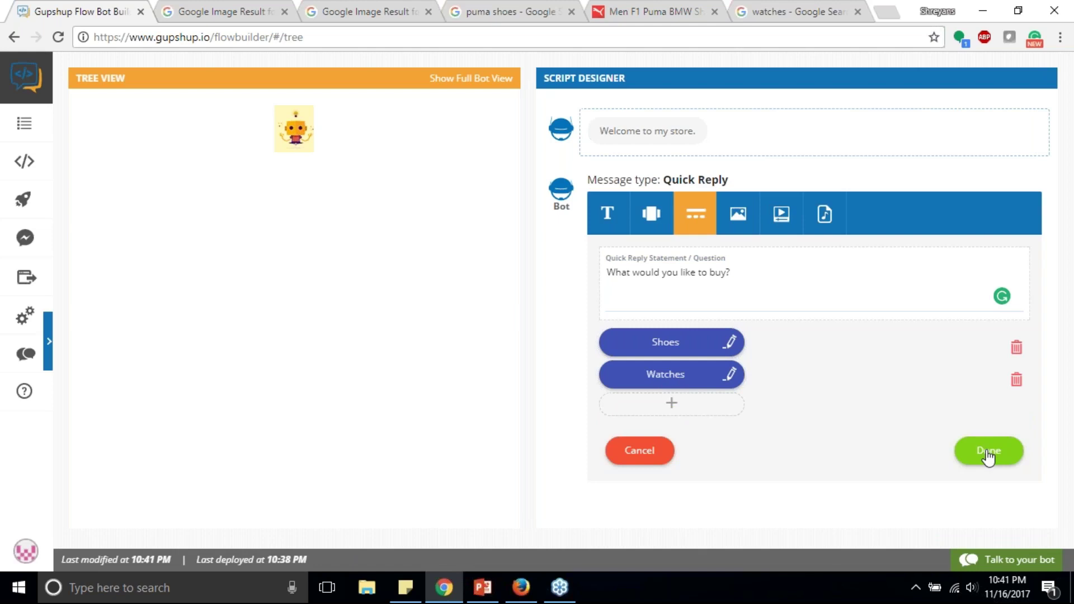
{"action": "left_click", "coordinate": [988, 451]}
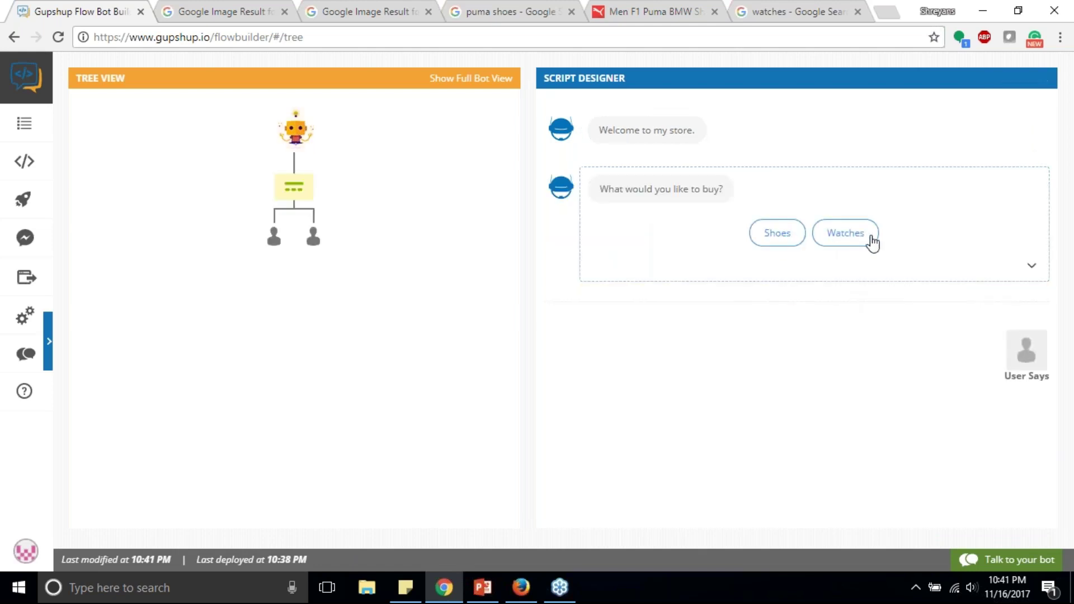
Step: Switch between the Shoes and Watches branches to inspect them, ending on Shoes
{"action": "left_click", "coordinate": [274, 240]}
{"action": "left_click", "coordinate": [313, 237]}
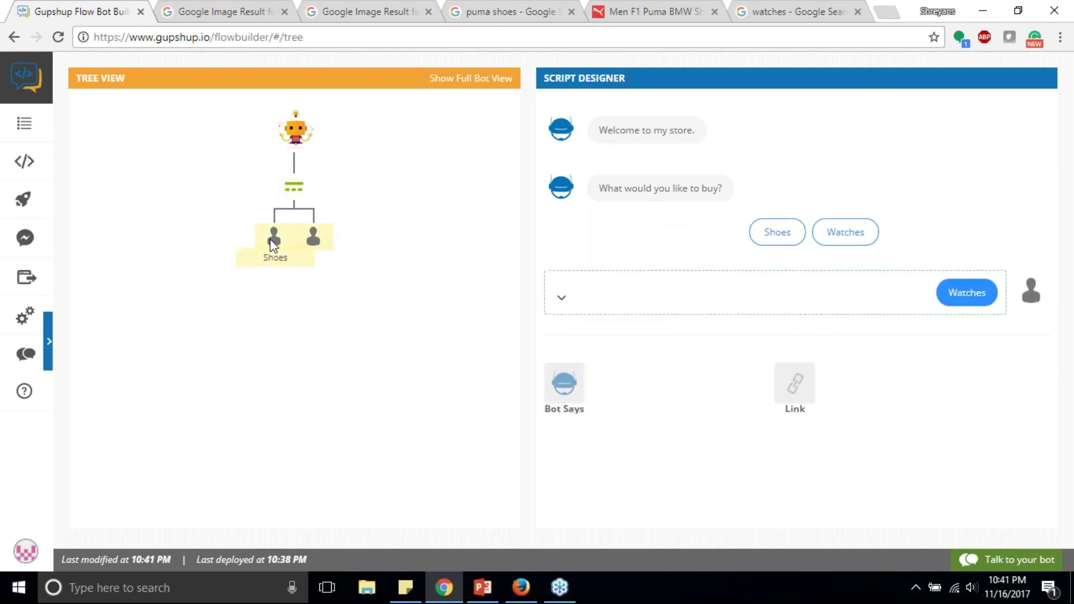
{"action": "left_click", "coordinate": [273, 245]}
{"action": "left_click", "coordinate": [320, 239]}
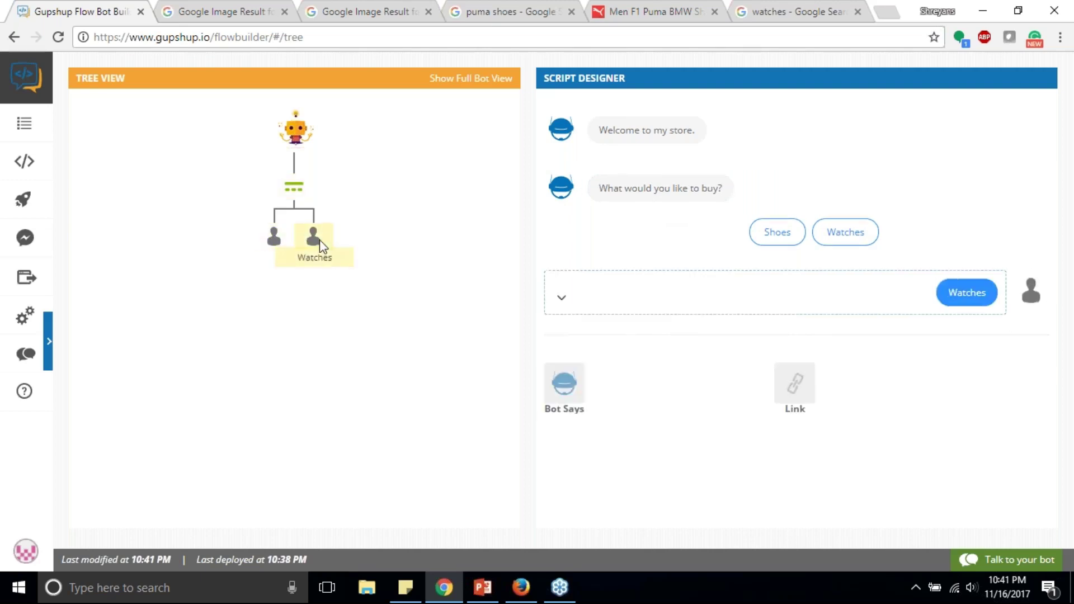
{"action": "left_click", "coordinate": [274, 239]}
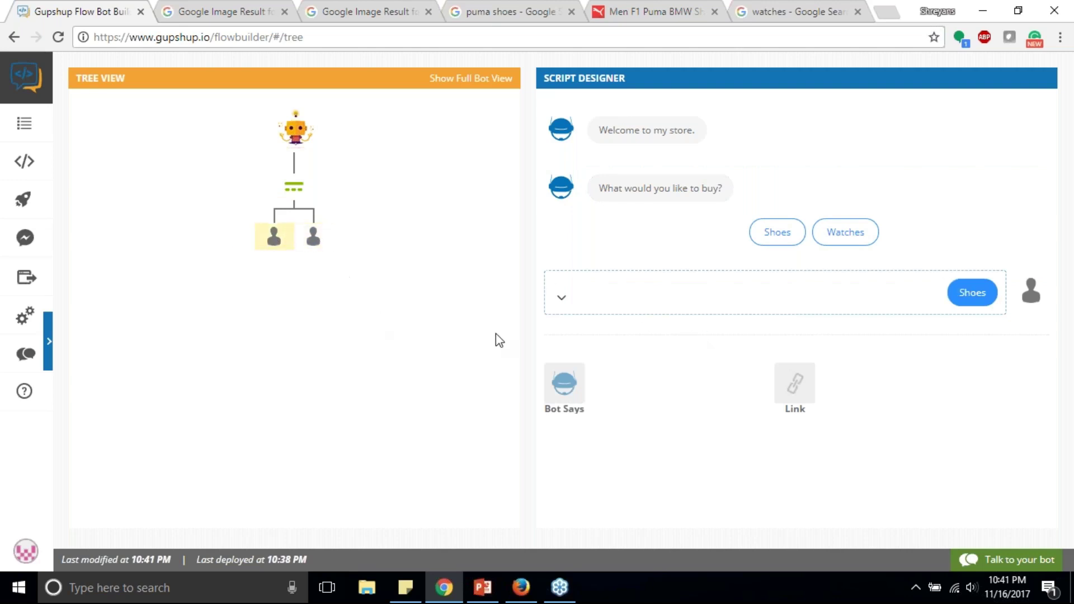
{"action": "left_click", "coordinate": [318, 241]}
{"action": "left_click", "coordinate": [280, 242]}
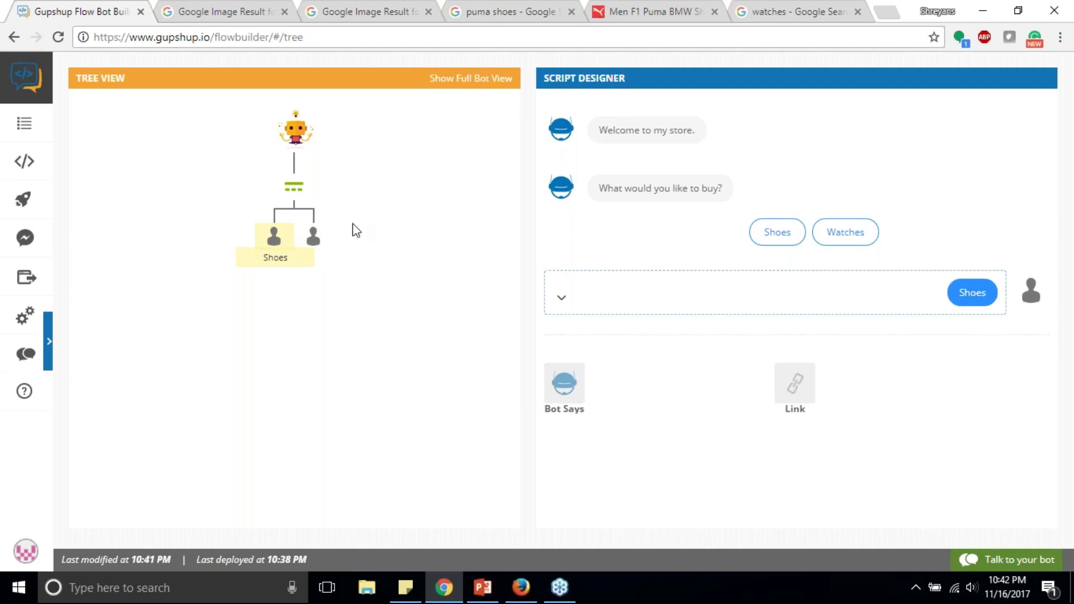
{"action": "left_click", "coordinate": [561, 298]}
{"action": "left_click", "coordinate": [274, 238]}
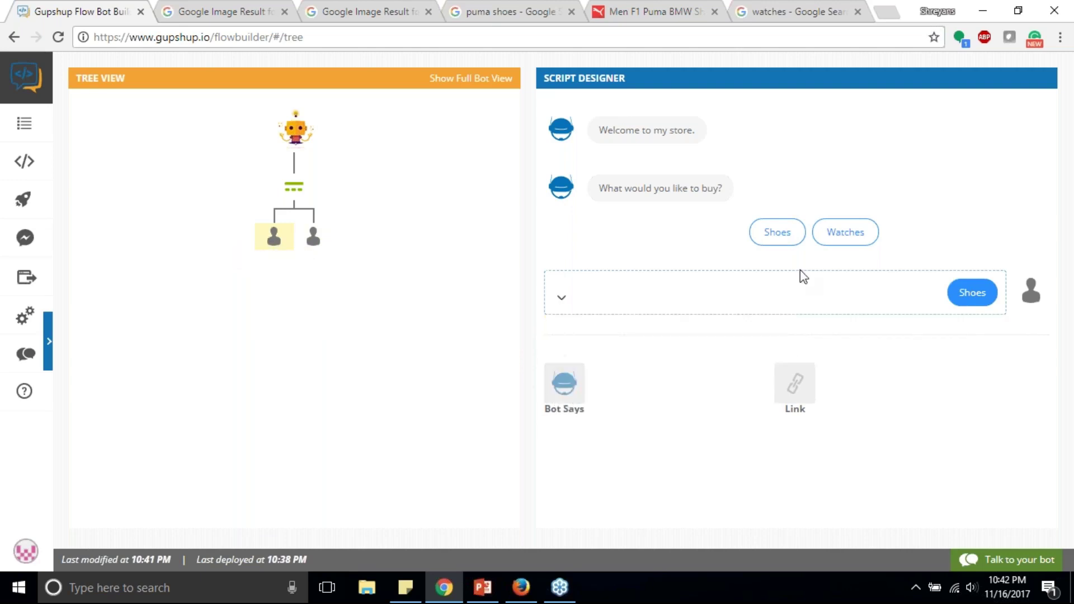
{"action": "left_click", "coordinate": [312, 238]}
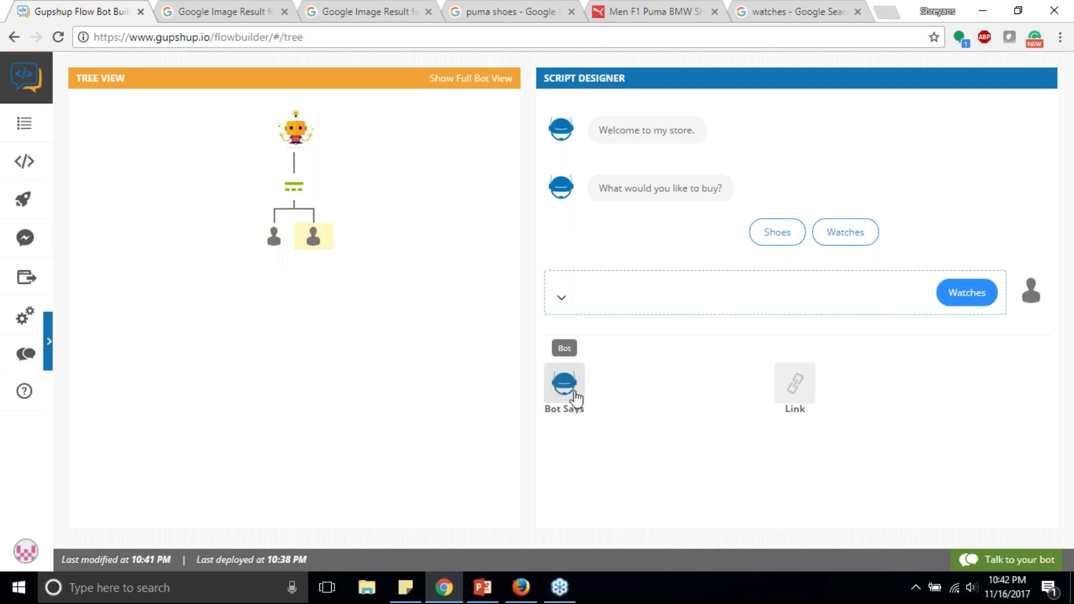
{"action": "left_click", "coordinate": [272, 241]}
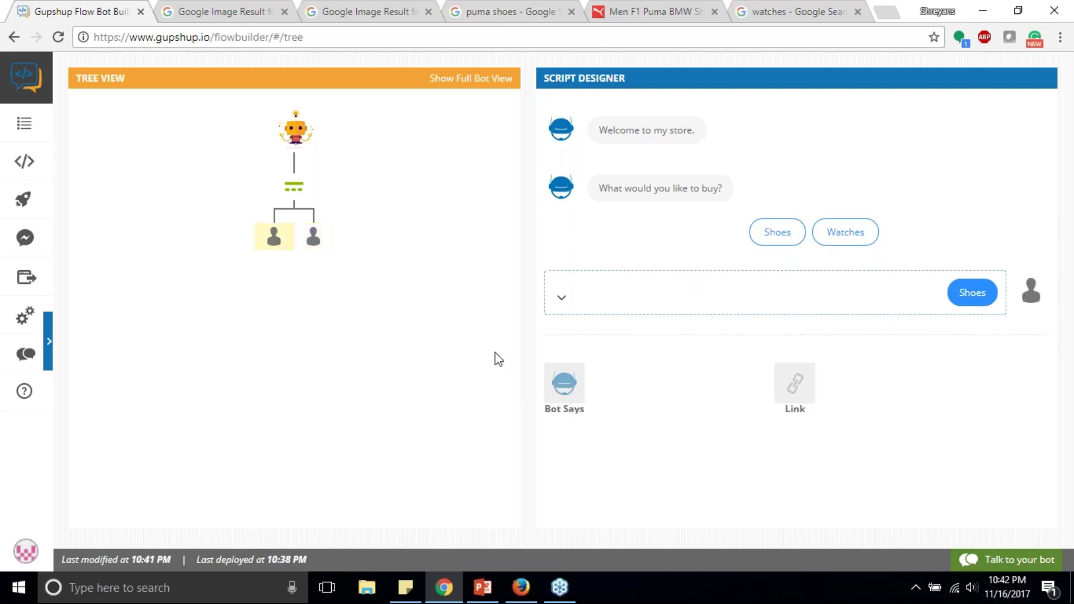
Step: Under Shoes, add a quick reply 'which brand?' with buttons Nike and Puma
{"action": "left_click", "coordinate": [566, 386]}
{"action": "left_click", "coordinate": [696, 213]}
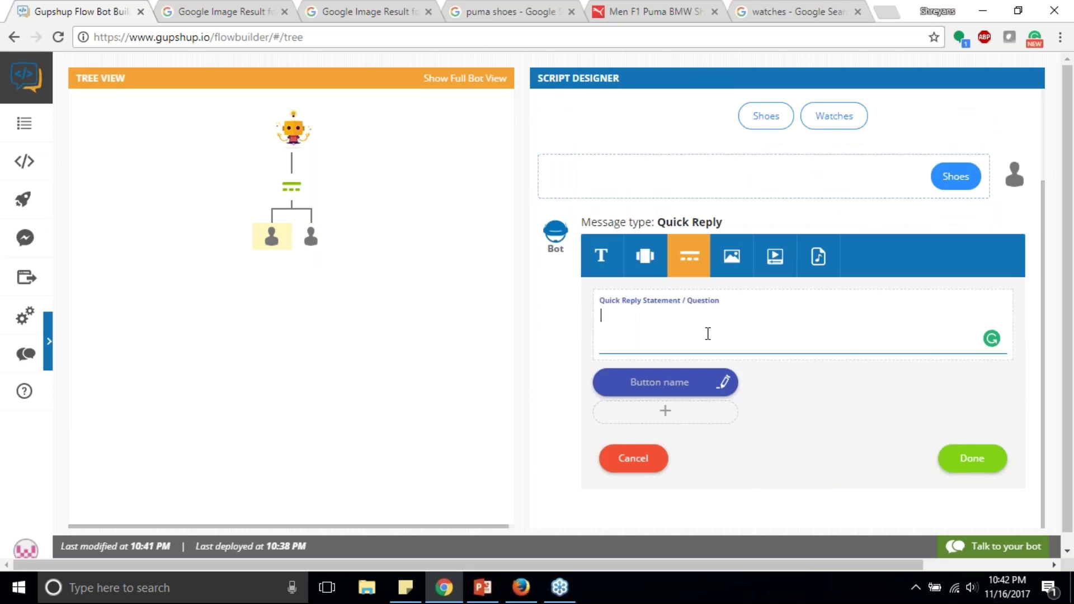
{"action": "type", "text": "which brand?"}
{"action": "left_click", "coordinate": [663, 382]}
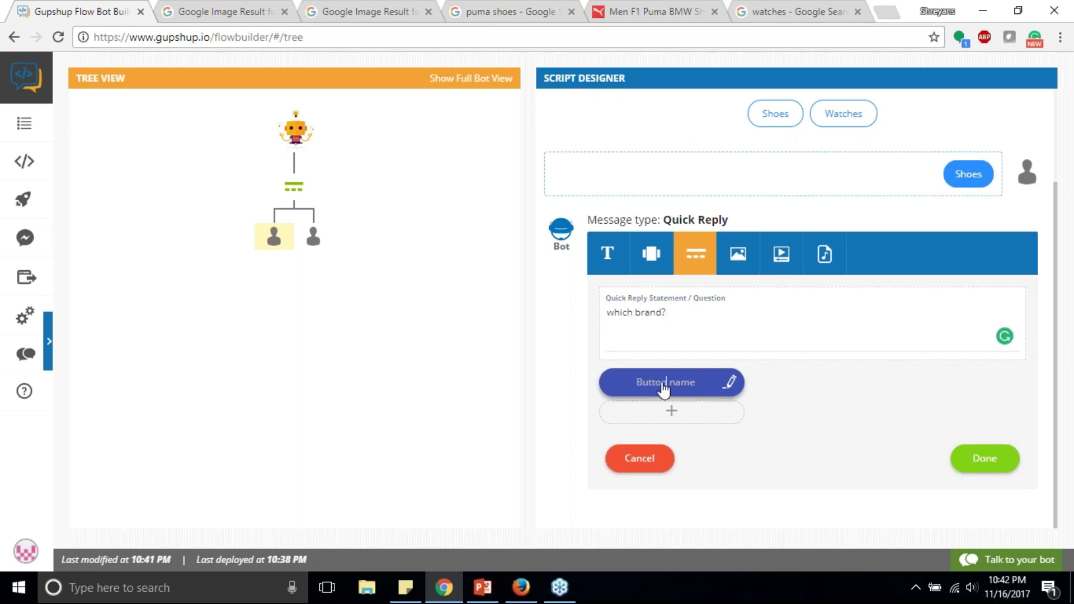
{"action": "type", "text": "Nike"}
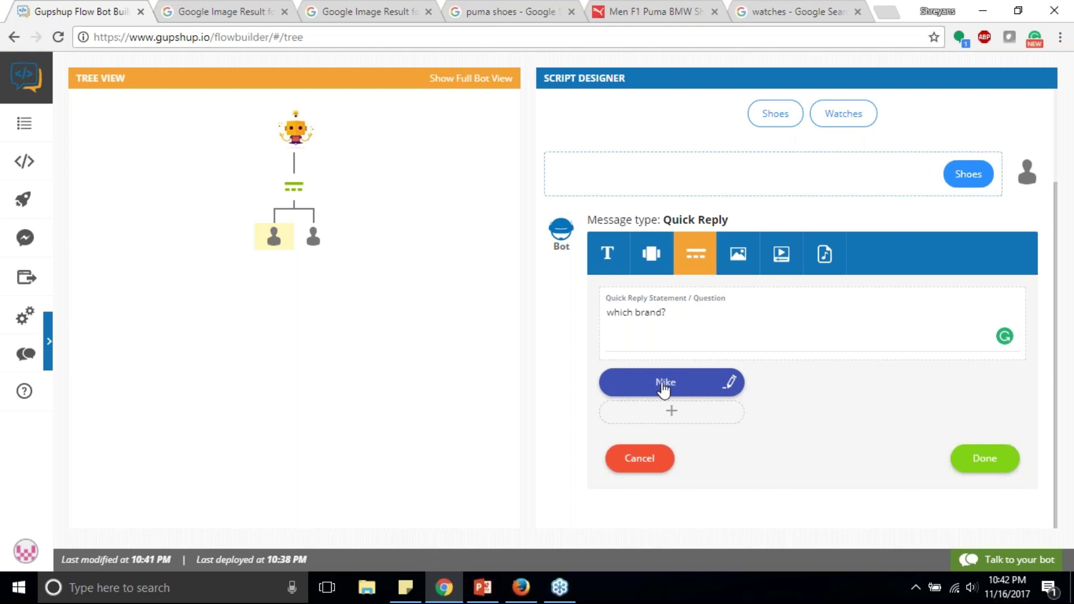
{"action": "left_click", "coordinate": [673, 412]}
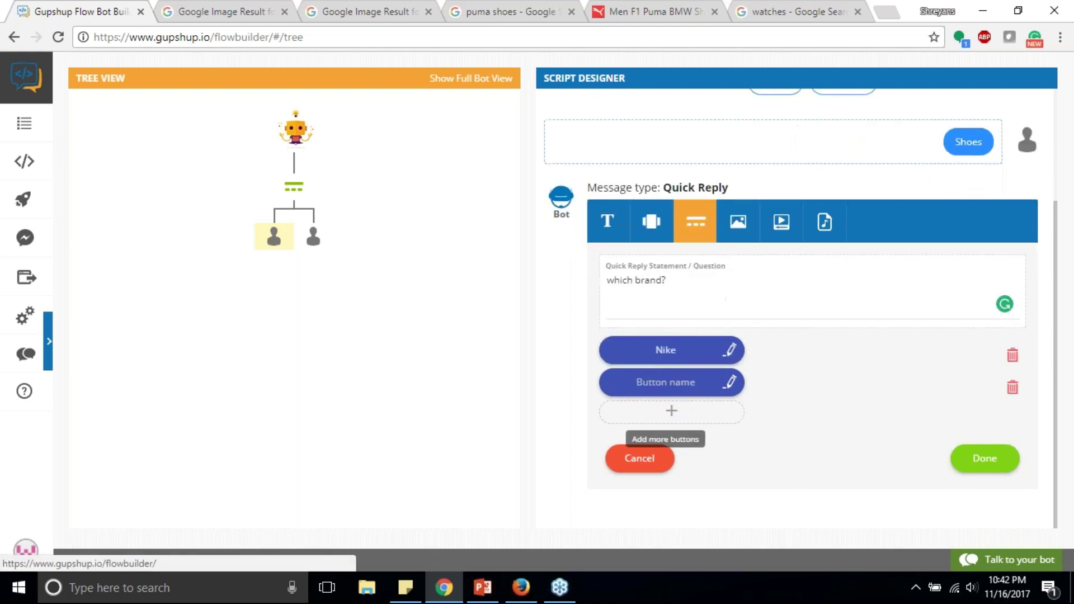
{"action": "type", "text": "Puma"}
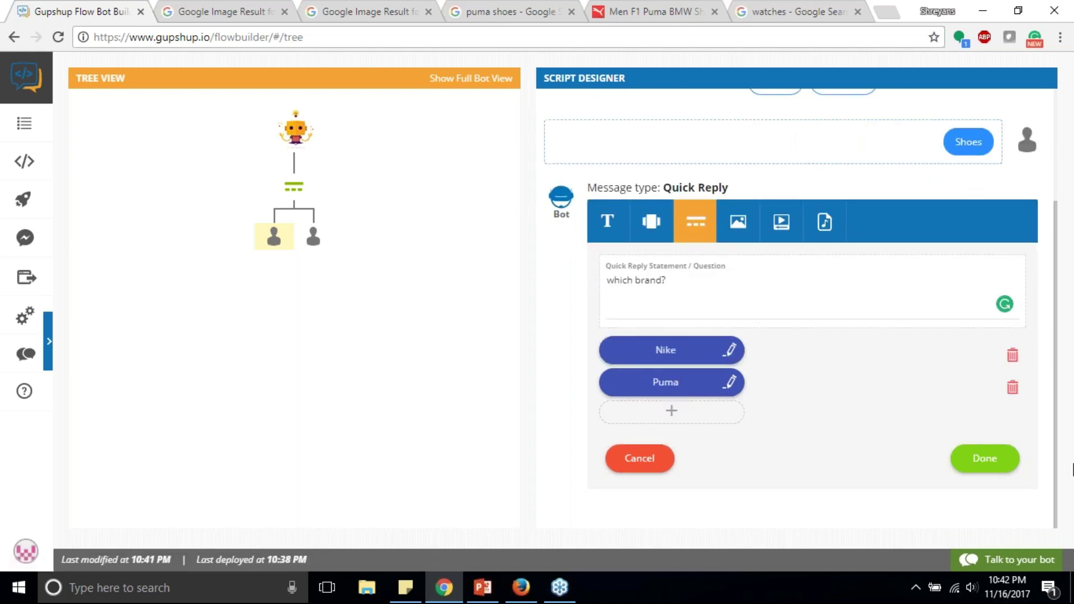
{"action": "left_click", "coordinate": [985, 460]}
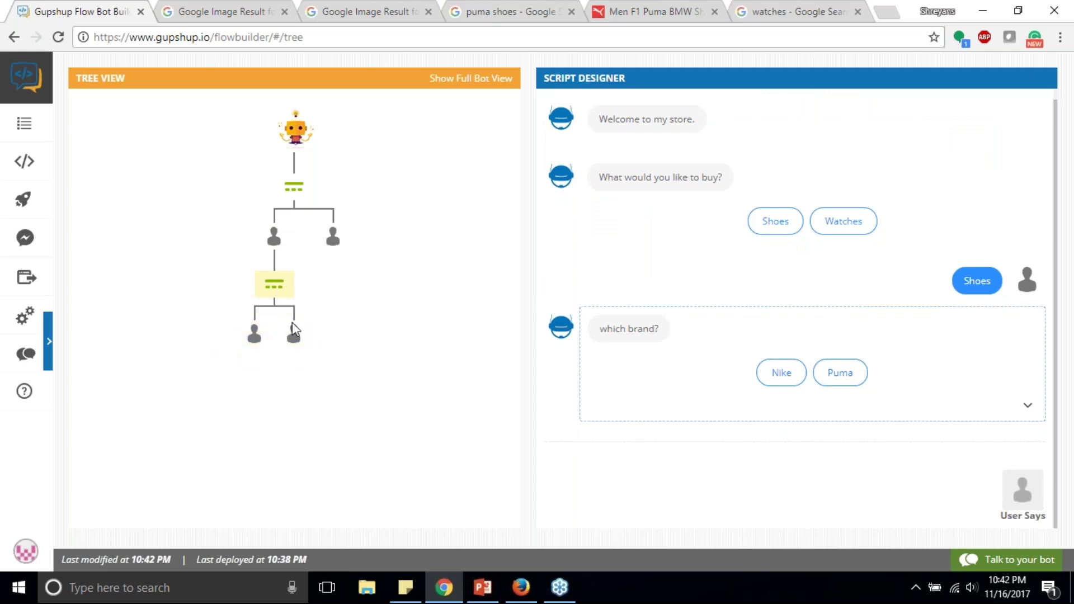
Step: Check the Nike and Puma branches, then select the Watches branch
{"action": "left_click", "coordinate": [254, 336]}
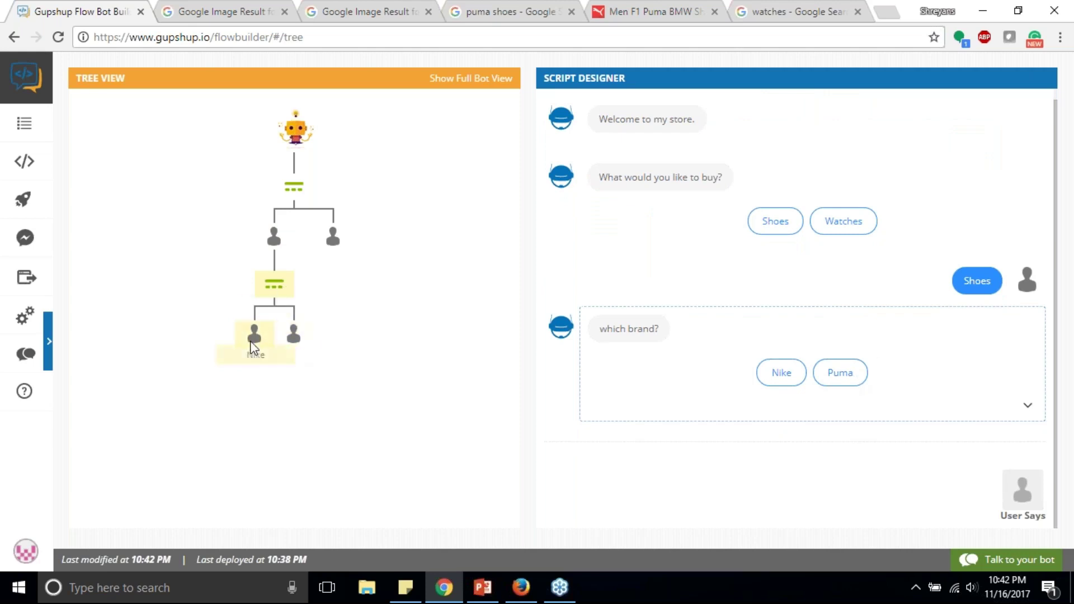
{"action": "left_click", "coordinate": [296, 335]}
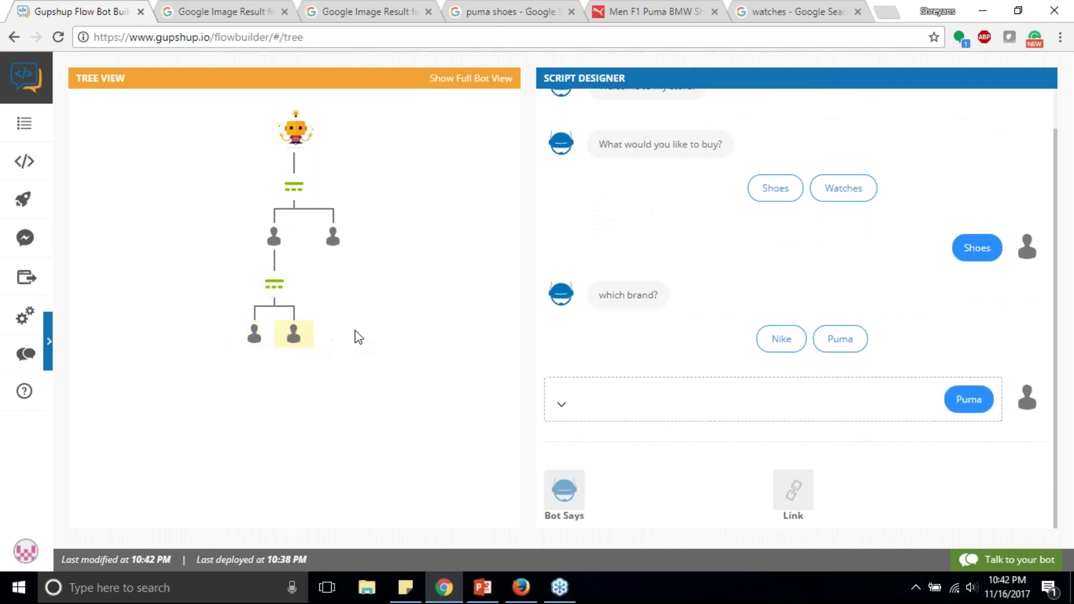
{"action": "left_click", "coordinate": [334, 246]}
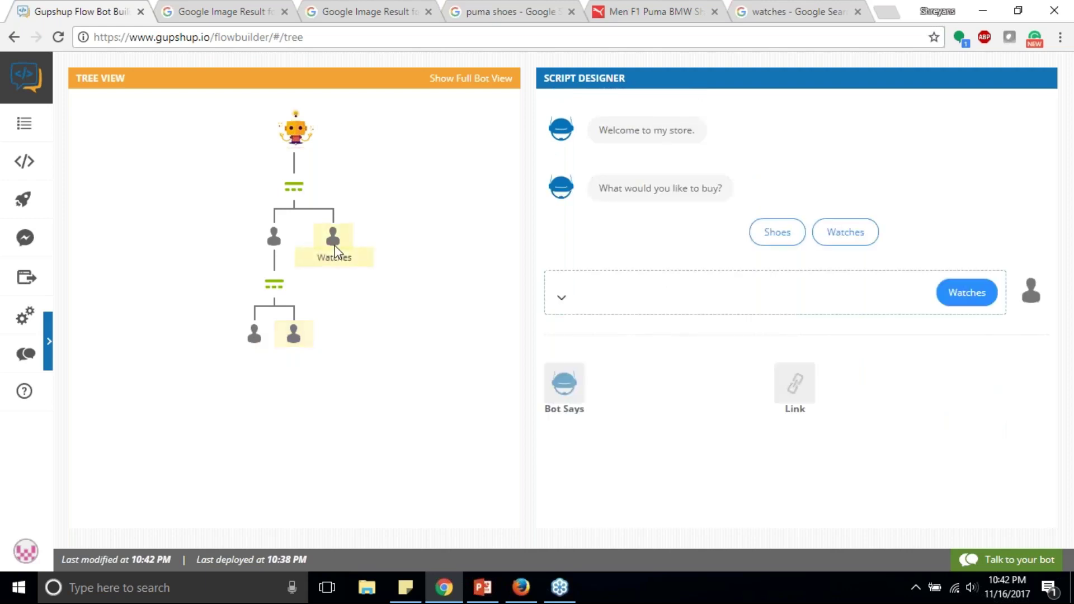
Step: Under Watches, add quick reply 'for whom?' with buttons 'for man' and 'for woman'
{"action": "left_click", "coordinate": [566, 393]}
{"action": "left_click", "coordinate": [696, 219]}
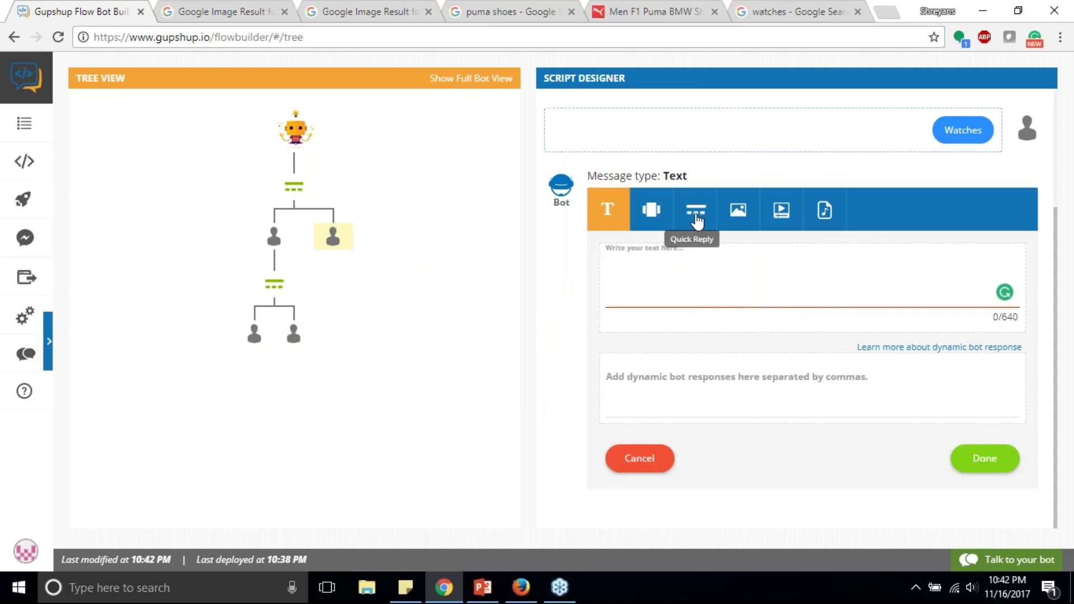
{"action": "type", "text": "for whom?"}
{"action": "left_click", "coordinate": [660, 386]}
{"action": "type", "text": "for m"}
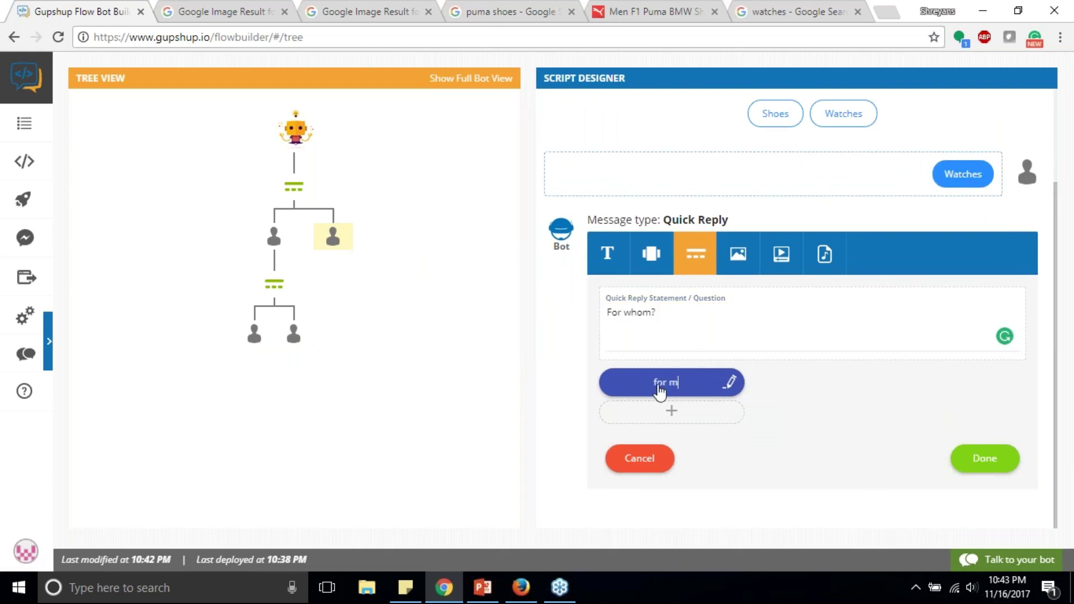
{"action": "type", "text": "an"}
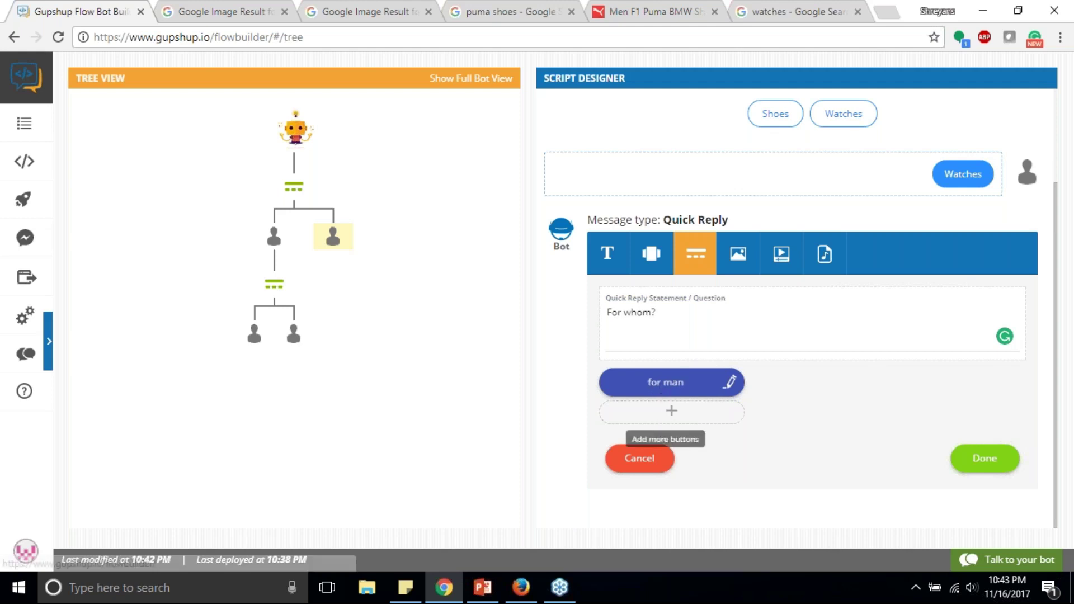
{"action": "left_click", "coordinate": [671, 410]}
{"action": "type", "text": "for woman"}
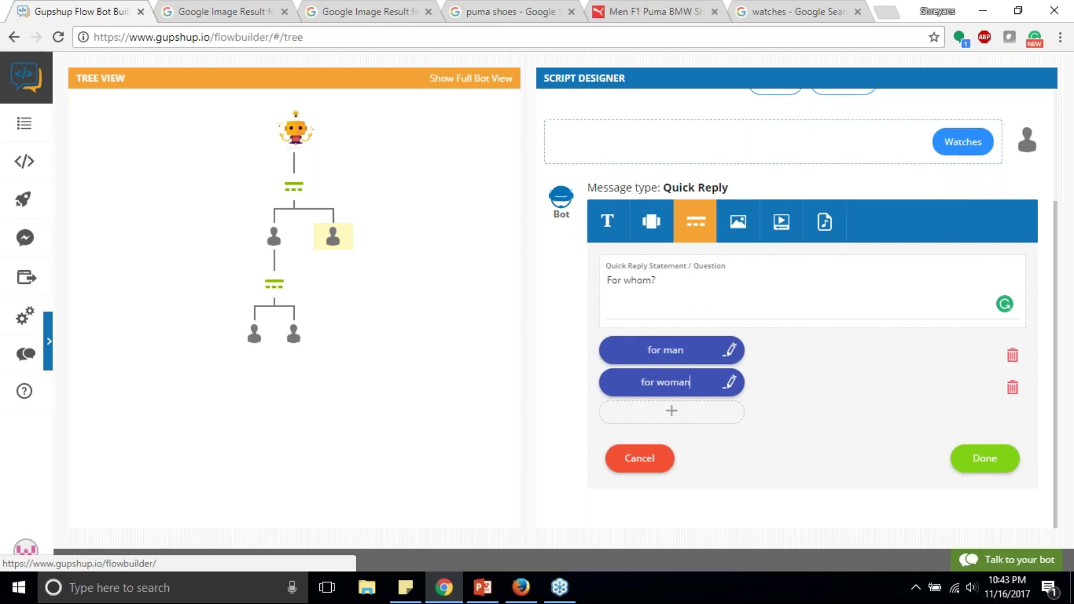
{"action": "left_click", "coordinate": [987, 461]}
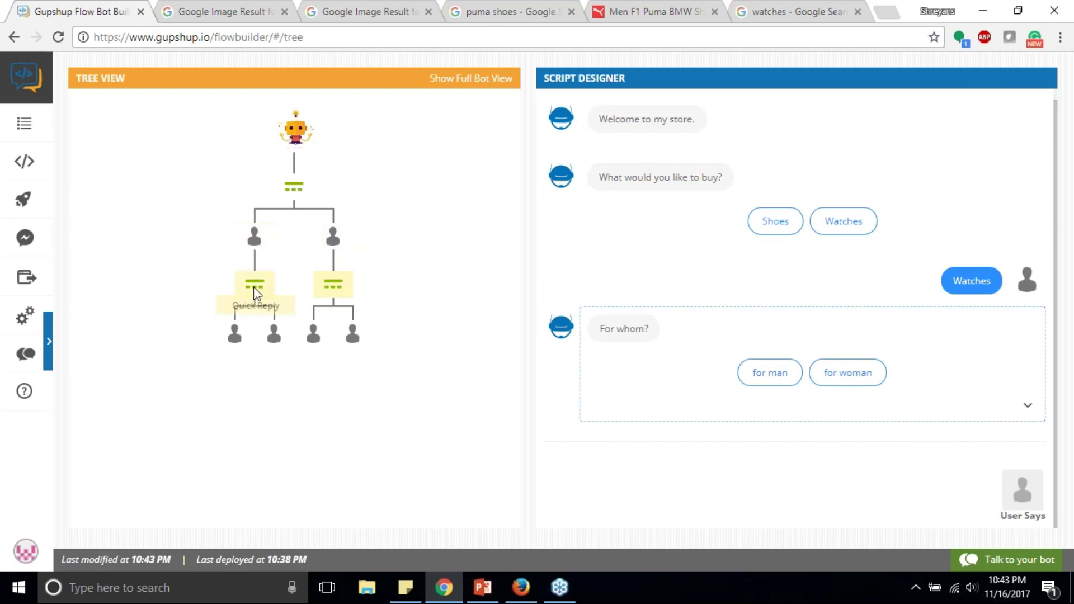
{"action": "left_click", "coordinate": [254, 256]}
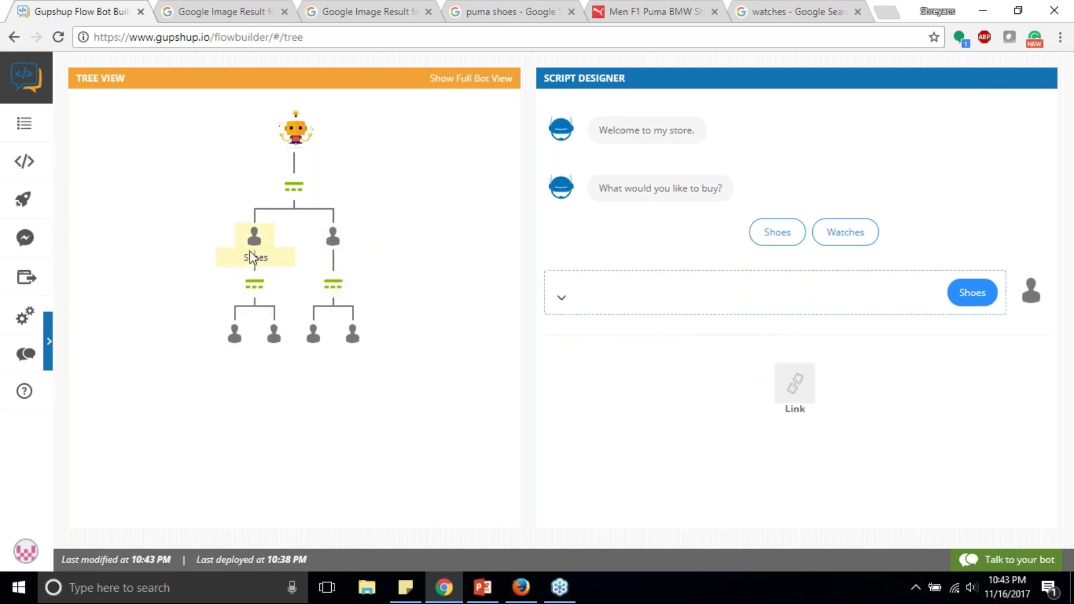
Step: Test-chat the bot: answering Shoes returns 'which brand?' with Nike and Puma, then close it
{"action": "left_click", "coordinate": [259, 286]}
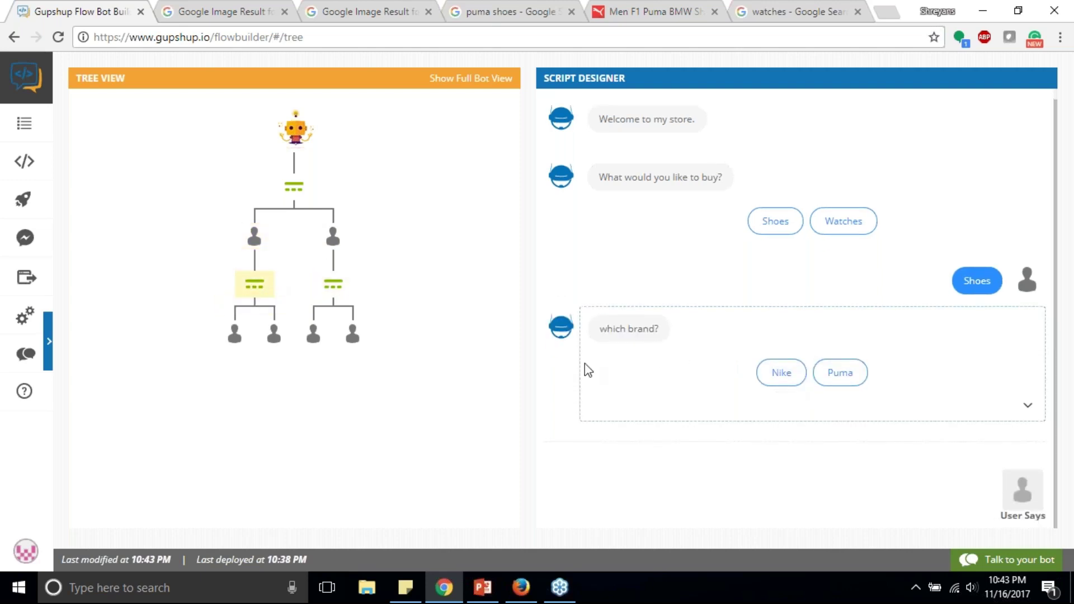
{"action": "left_click", "coordinate": [988, 556]}
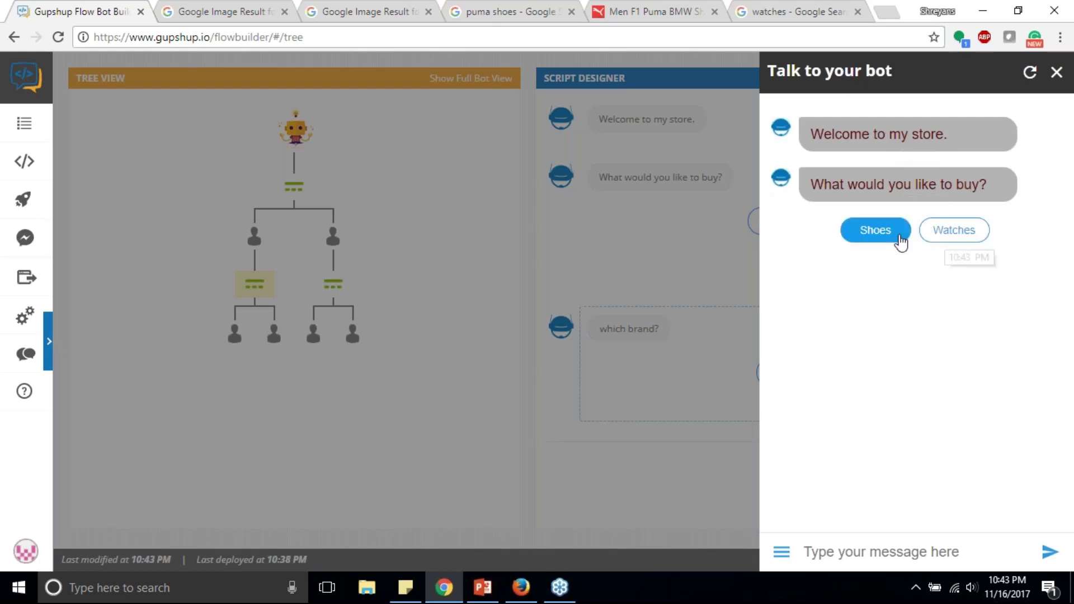
{"action": "left_click", "coordinate": [880, 233]}
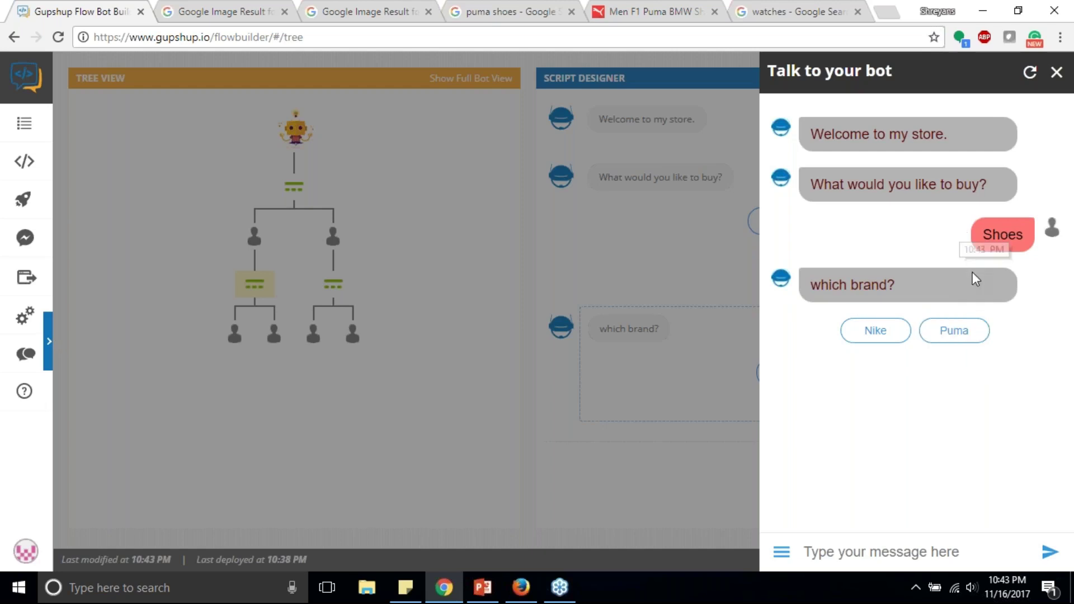
{"action": "left_click", "coordinate": [629, 263]}
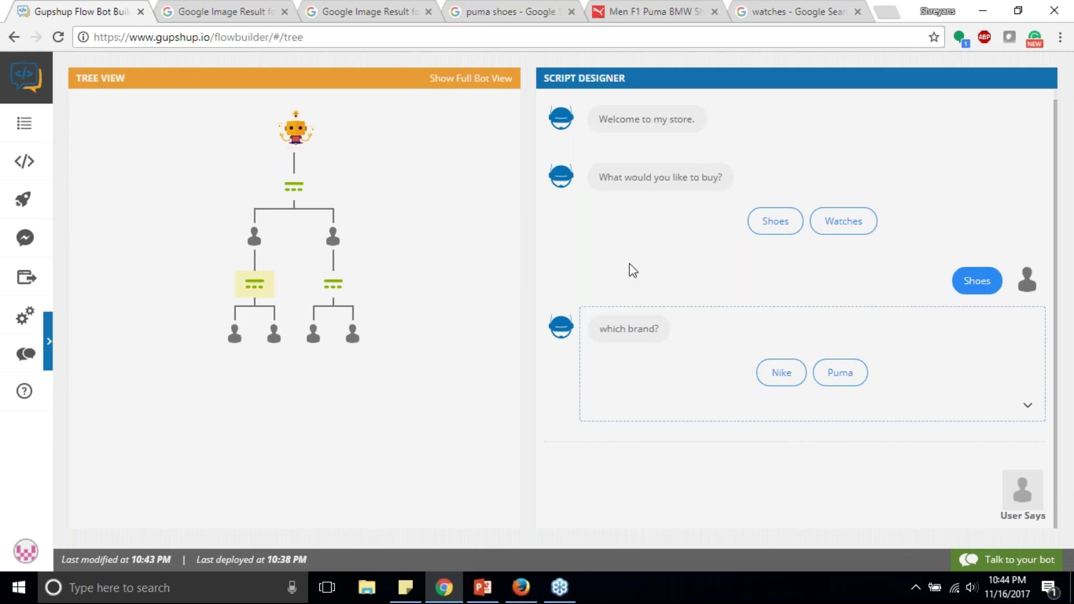
Step: Add 'start over' as a third answer to 'What would you like to buy?', with variation 'menu'
{"action": "left_click", "coordinate": [294, 187]}
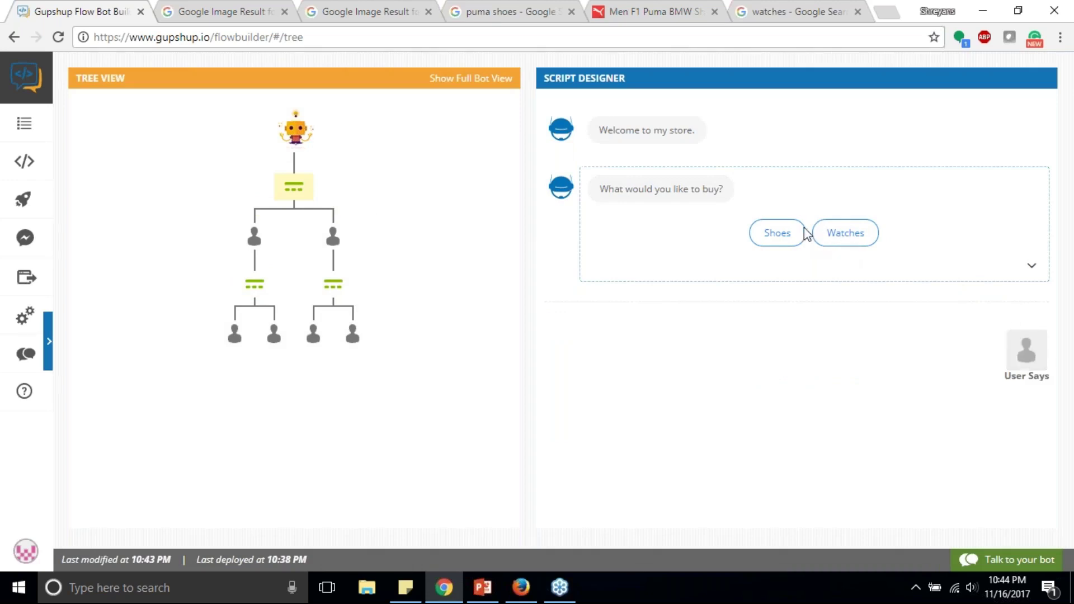
{"action": "left_click", "coordinate": [1020, 369]}
{"action": "left_click", "coordinate": [747, 284]}
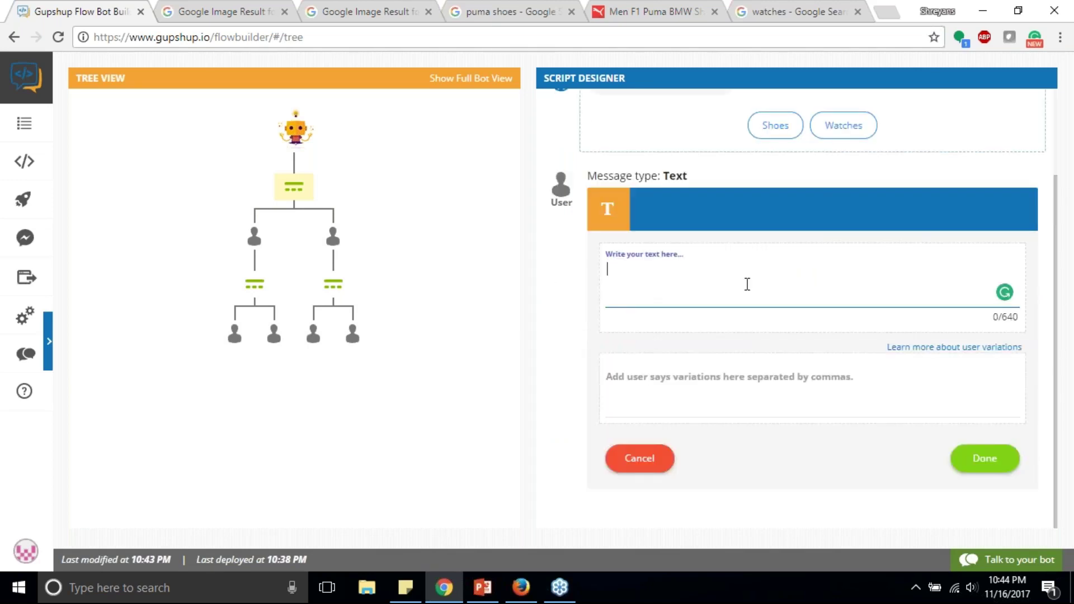
{"action": "type", "text": "start over"}
{"action": "left_click", "coordinate": [722, 388]}
{"action": "type", "text": "h"}
{"action": "key", "text": "BackSpace"}
{"action": "type", "text": "men"}
{"action": "key", "text": "BackSpace"}
{"action": "key", "text": "BackSpace"}
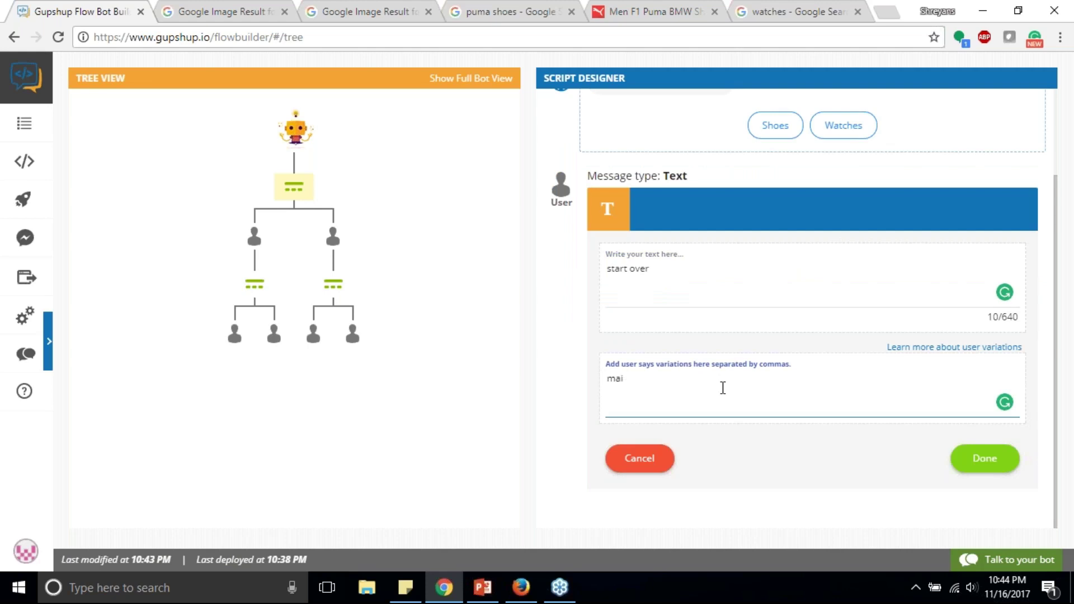
{"action": "type", "text": "enu"}
{"action": "left_click", "coordinate": [984, 459]}
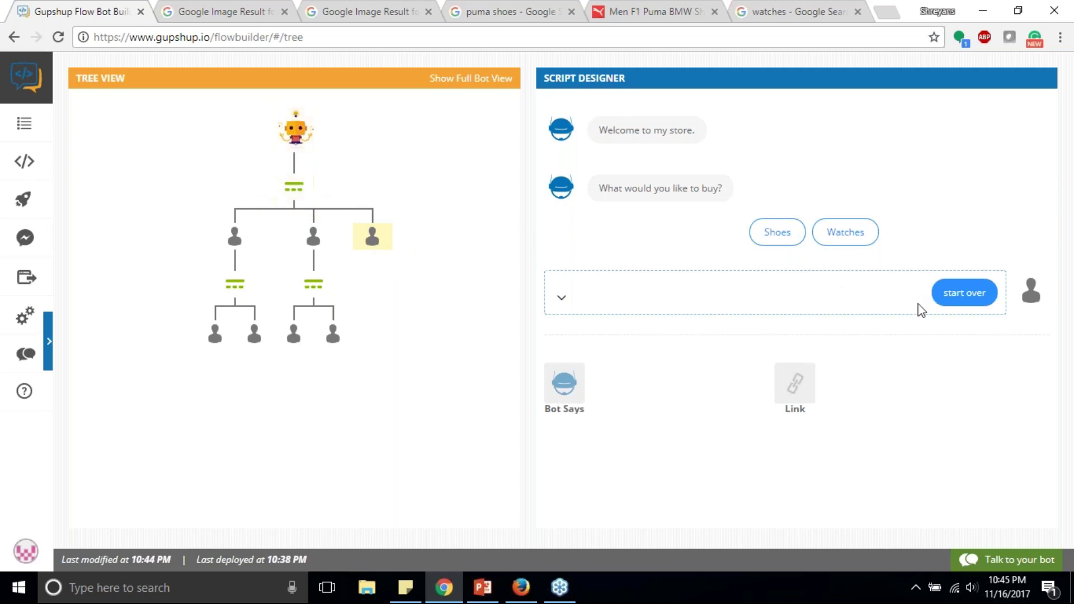
Step: Set the 'start over' answer's Goto target to the 'Welcome to my store.' step
{"action": "left_click", "coordinate": [1064, 277]}
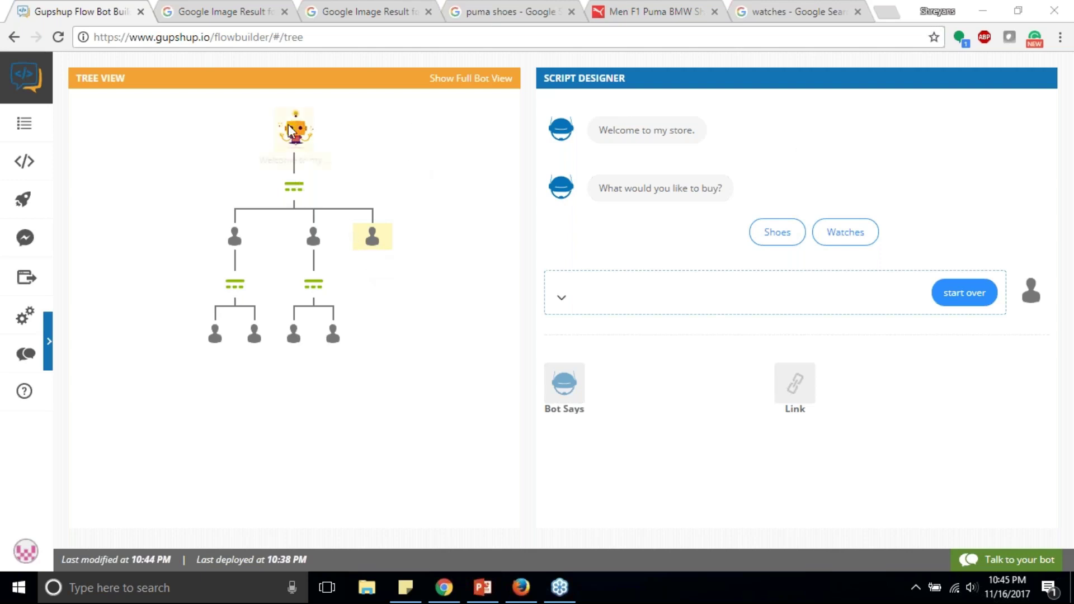
{"action": "left_click", "coordinate": [199, 142]}
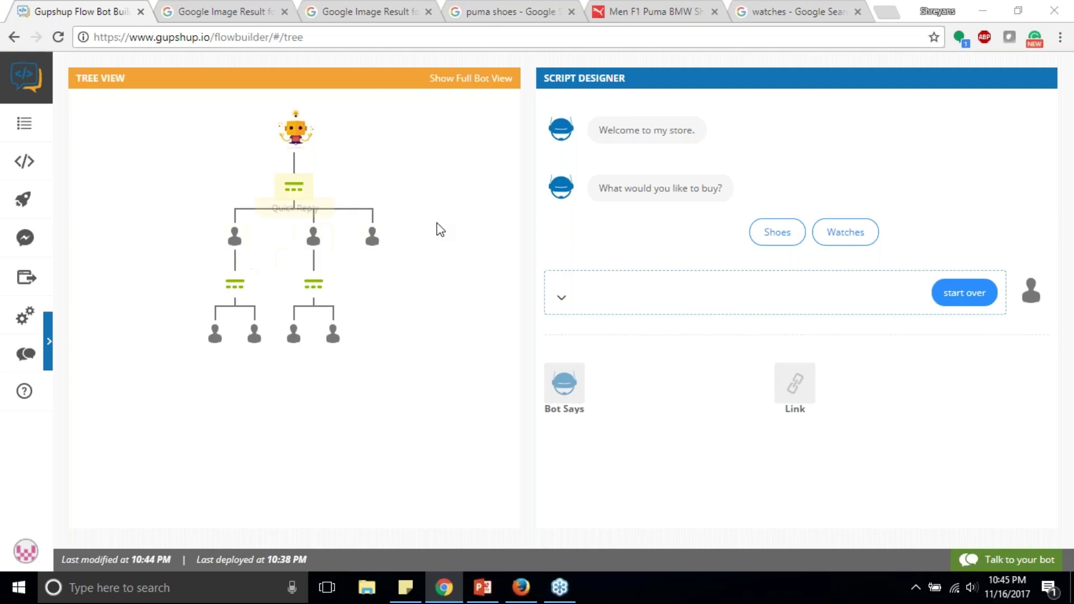
{"action": "left_click", "coordinate": [384, 241]}
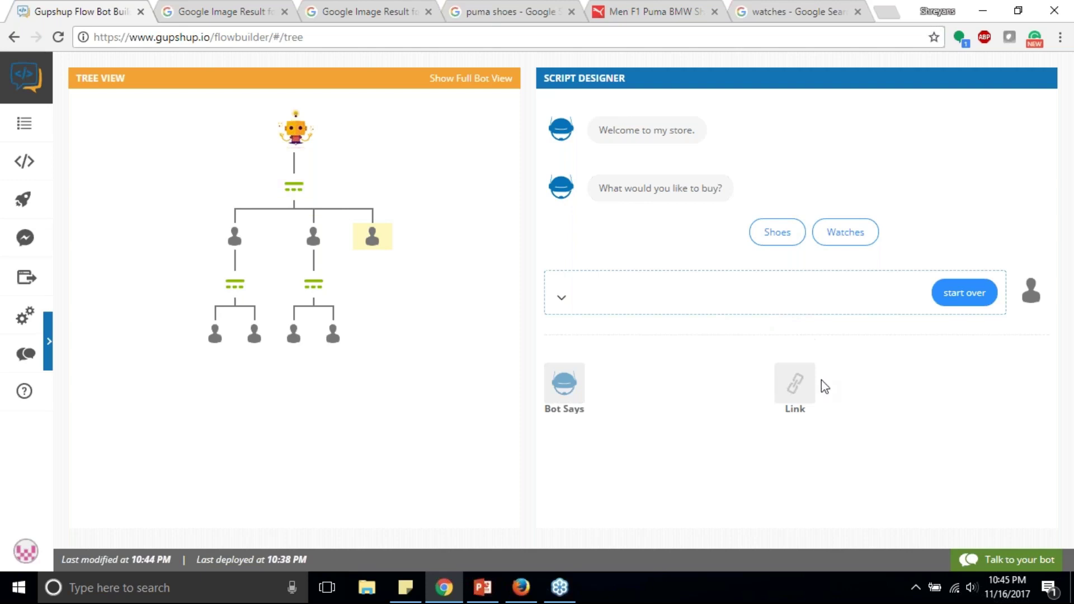
{"action": "left_click", "coordinate": [795, 385]}
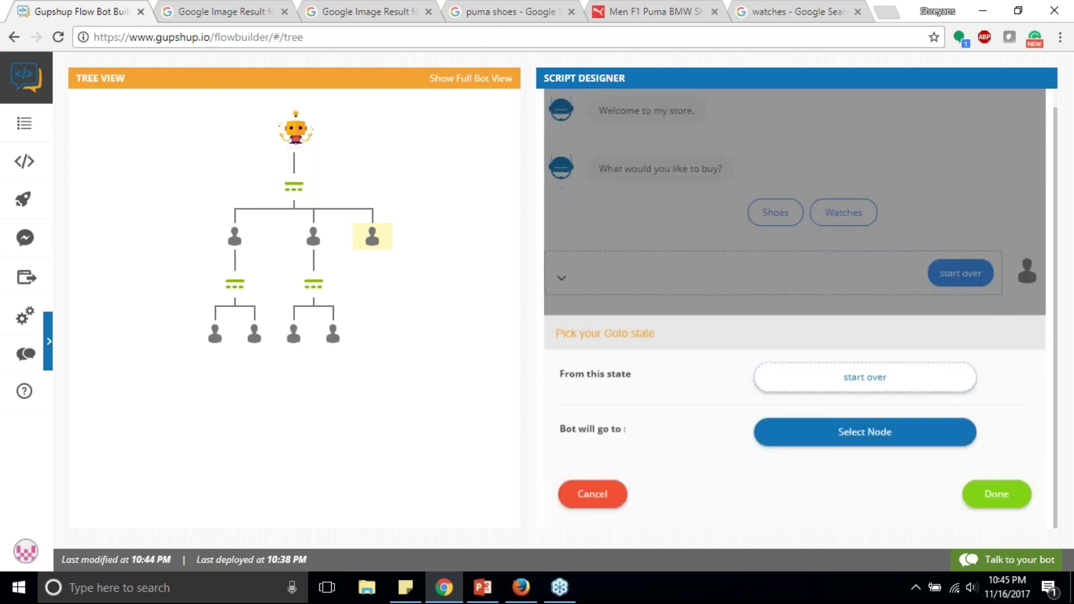
{"action": "left_click", "coordinate": [590, 495]}
{"action": "left_click", "coordinate": [793, 384]}
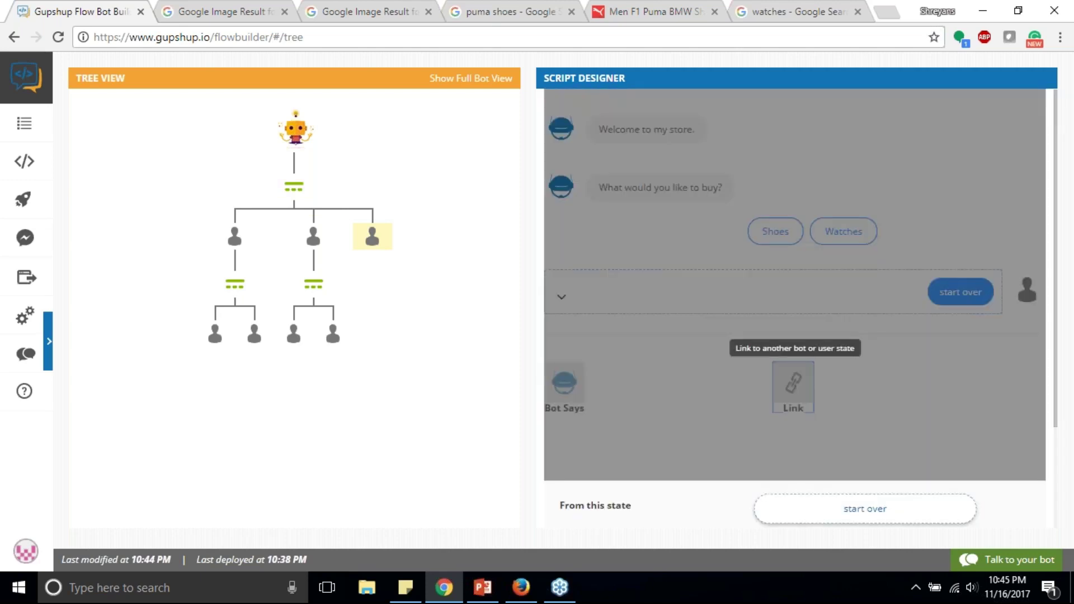
{"action": "left_click", "coordinate": [848, 432]}
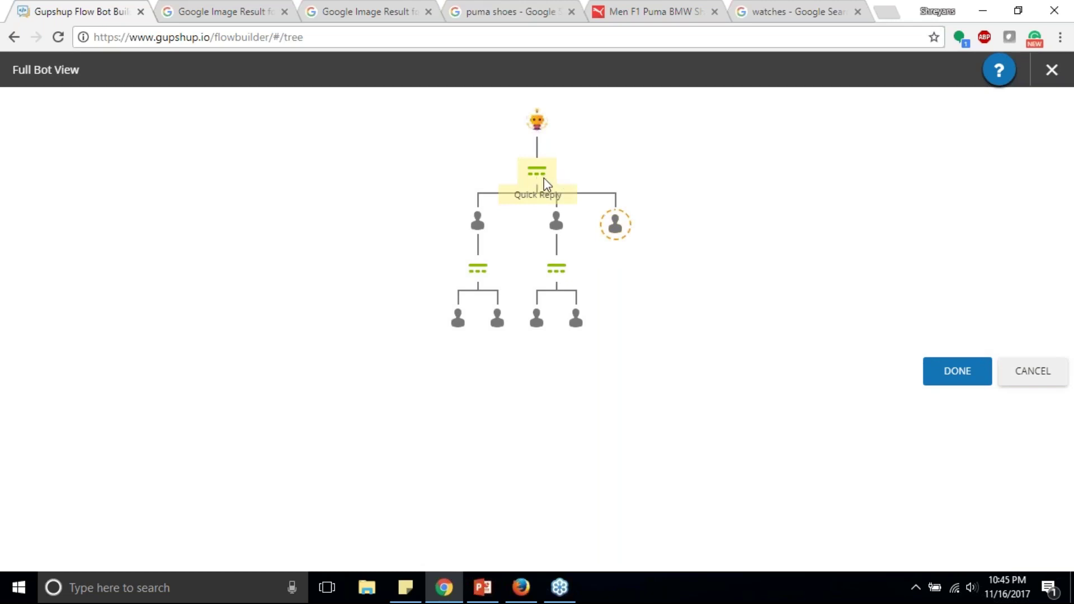
{"action": "left_click", "coordinate": [539, 124]}
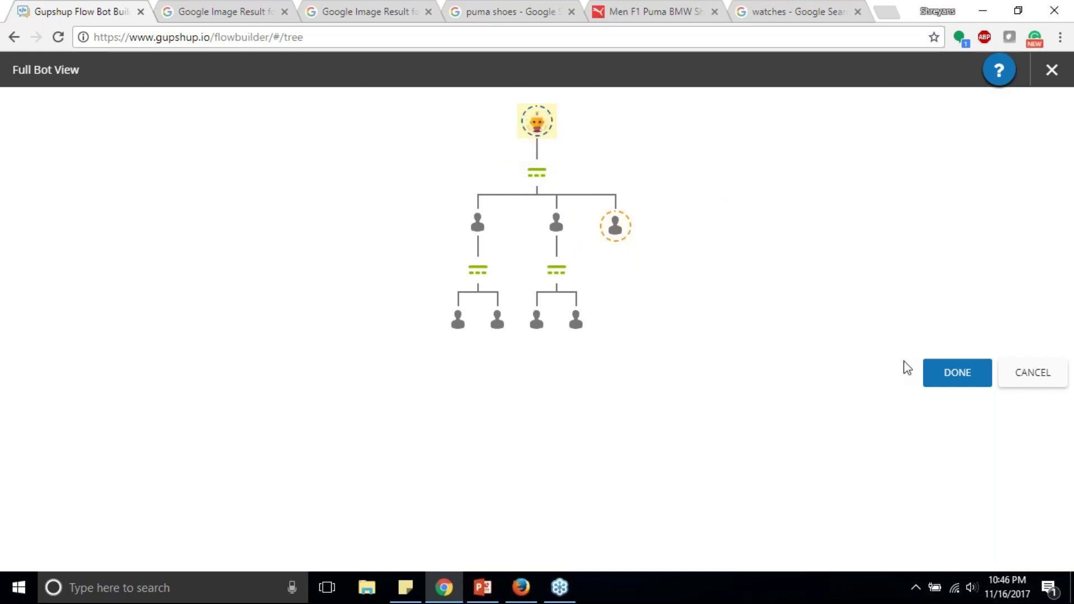
{"action": "left_click", "coordinate": [954, 372]}
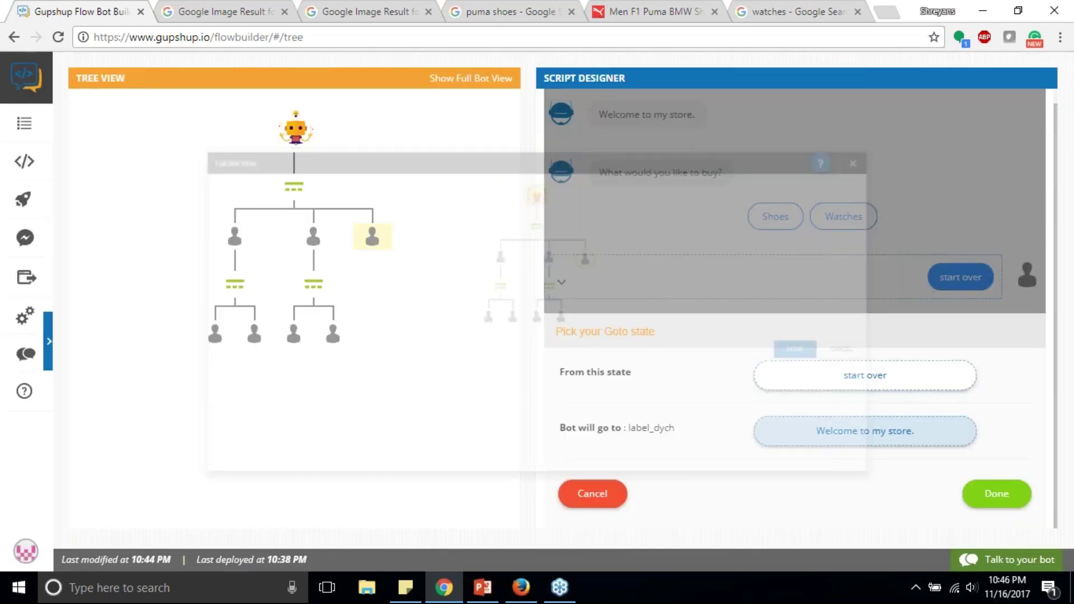
{"action": "left_click", "coordinate": [1001, 497]}
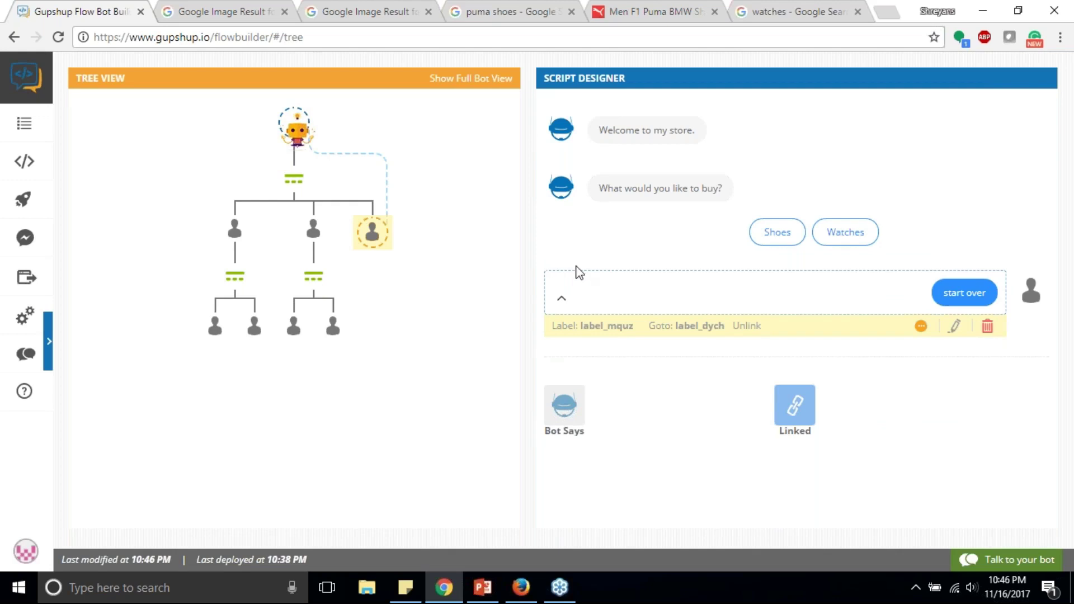
{"action": "left_click", "coordinate": [1007, 559]}
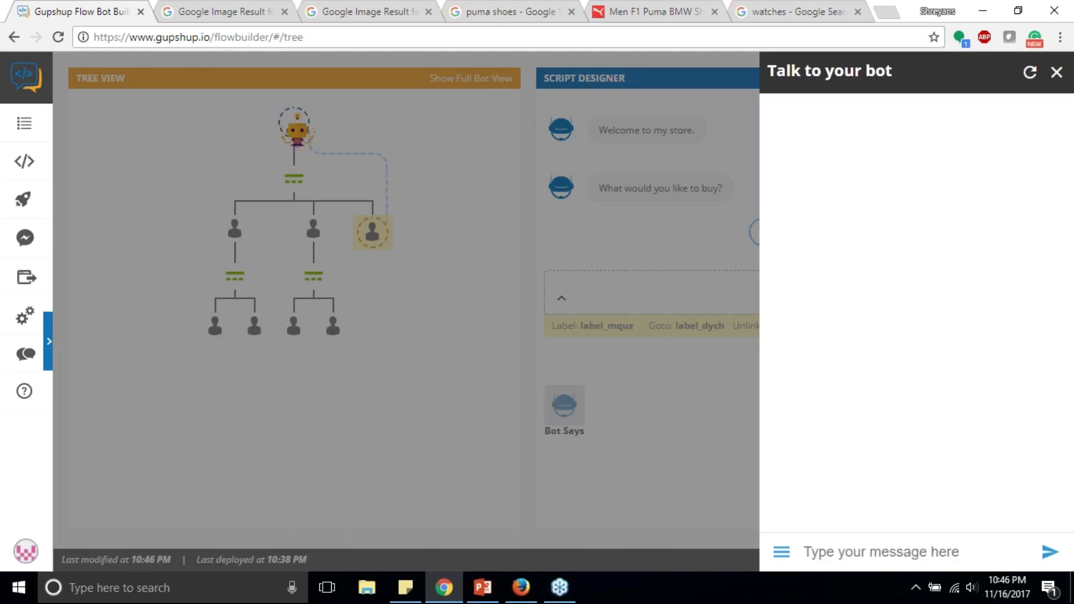
{"action": "type", "text": "m"}
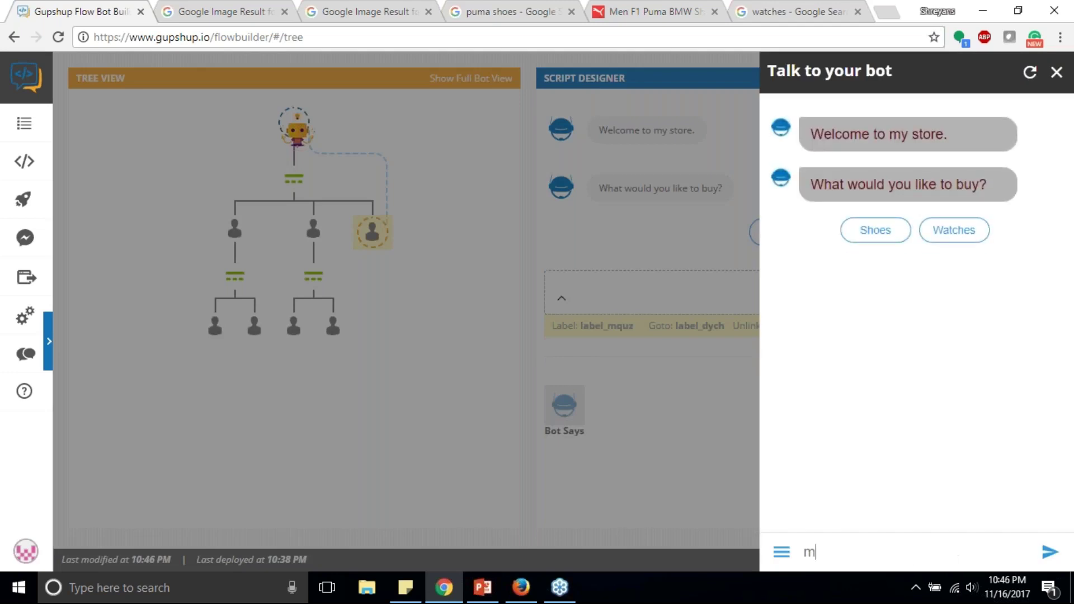
{"action": "type", "text": "enu"}
{"action": "key", "text": "Return"}
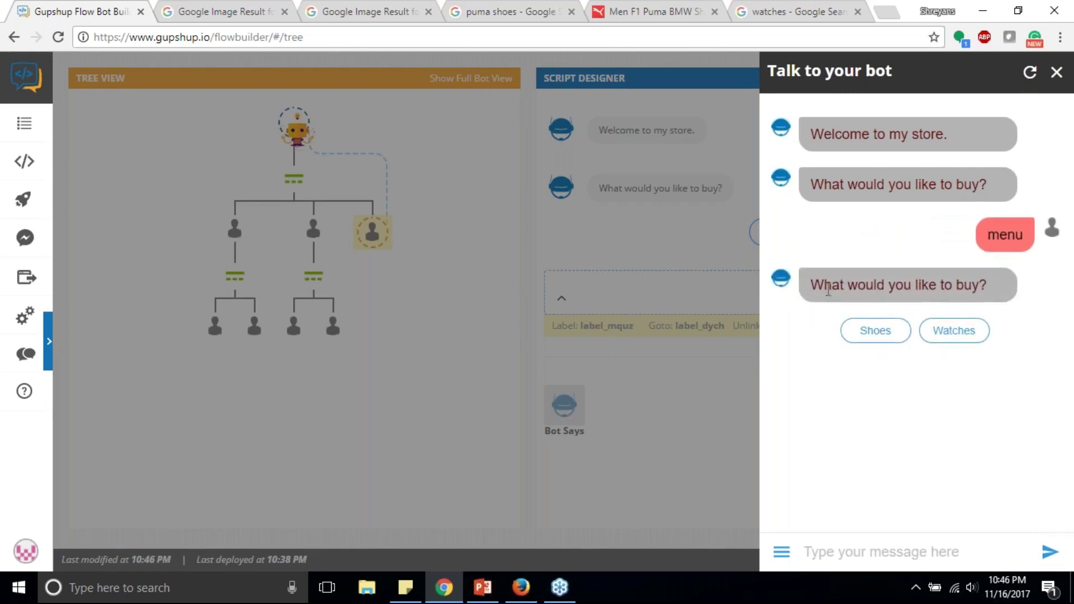
{"action": "left_click", "coordinate": [656, 249]}
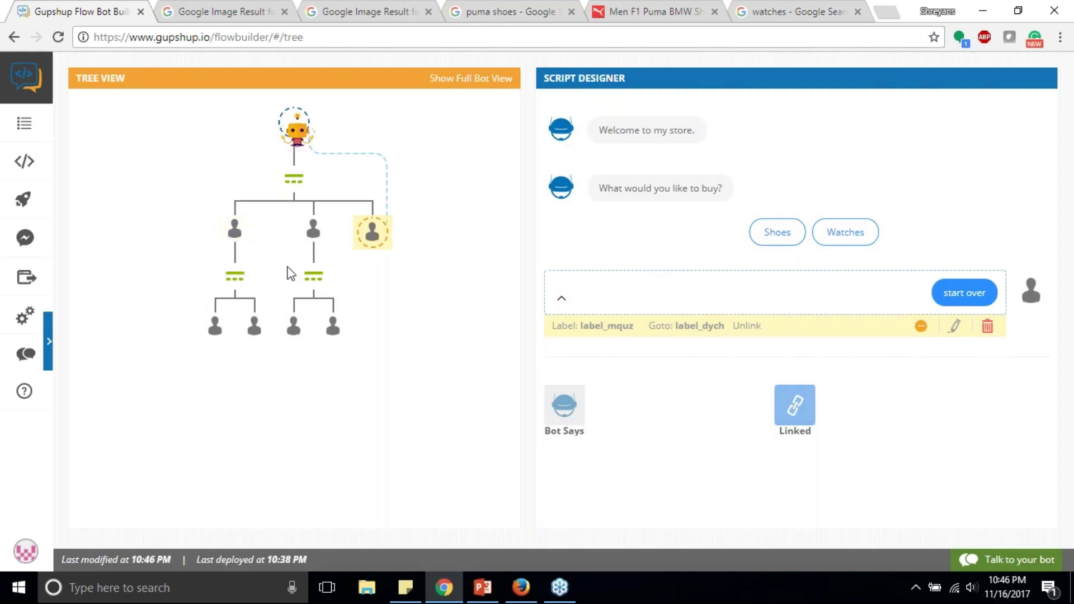
Step: Collapse the start over block, show the Shoes branch with Nike/Puma, and launch Talk to your bot
{"action": "left_click", "coordinate": [562, 298]}
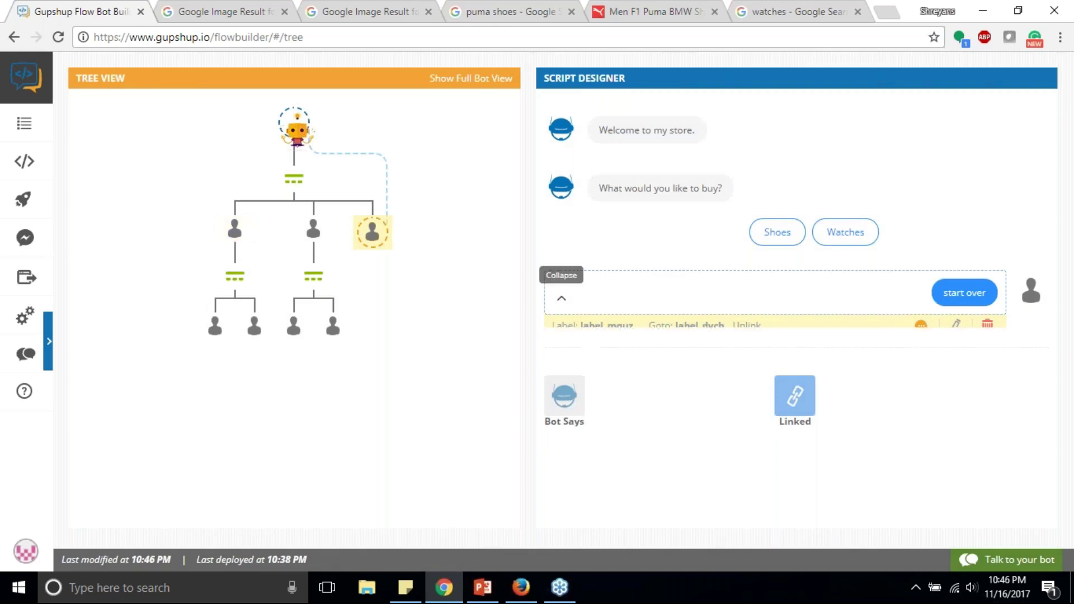
{"action": "left_click", "coordinate": [233, 277]}
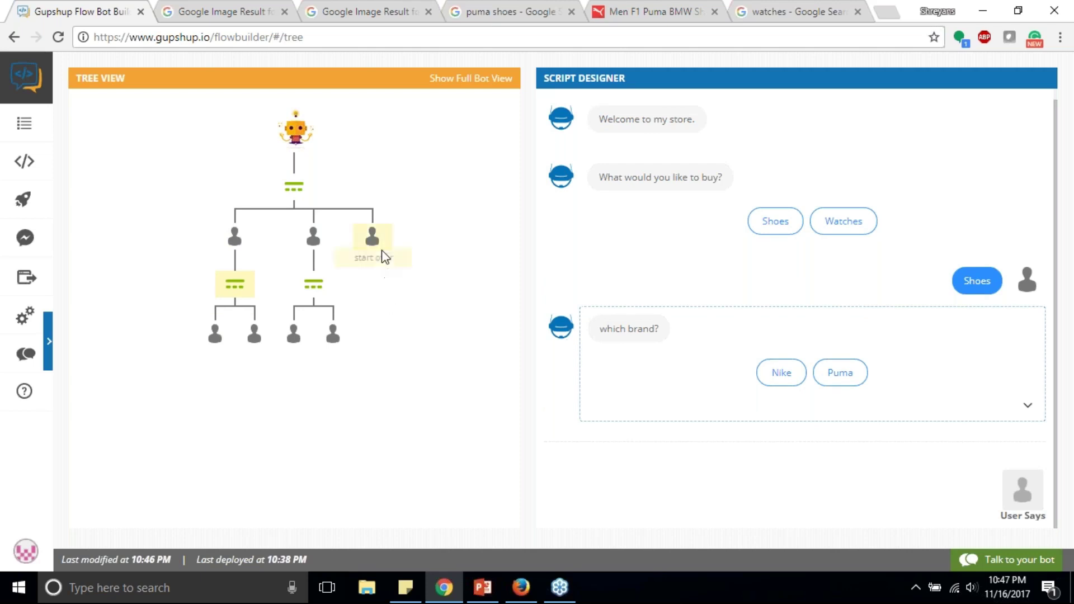
{"action": "left_click", "coordinate": [1007, 560]}
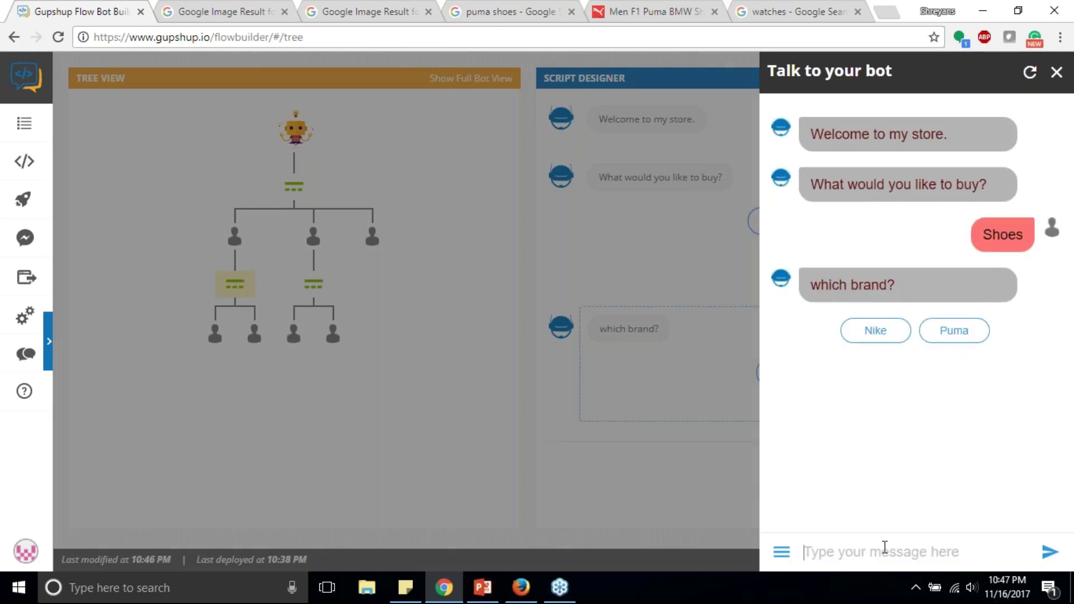
Step: Send 'nike' in the test chat, read the not-understood reply, and close the chat
{"action": "type", "text": "nike"}
{"action": "key", "text": "Return"}
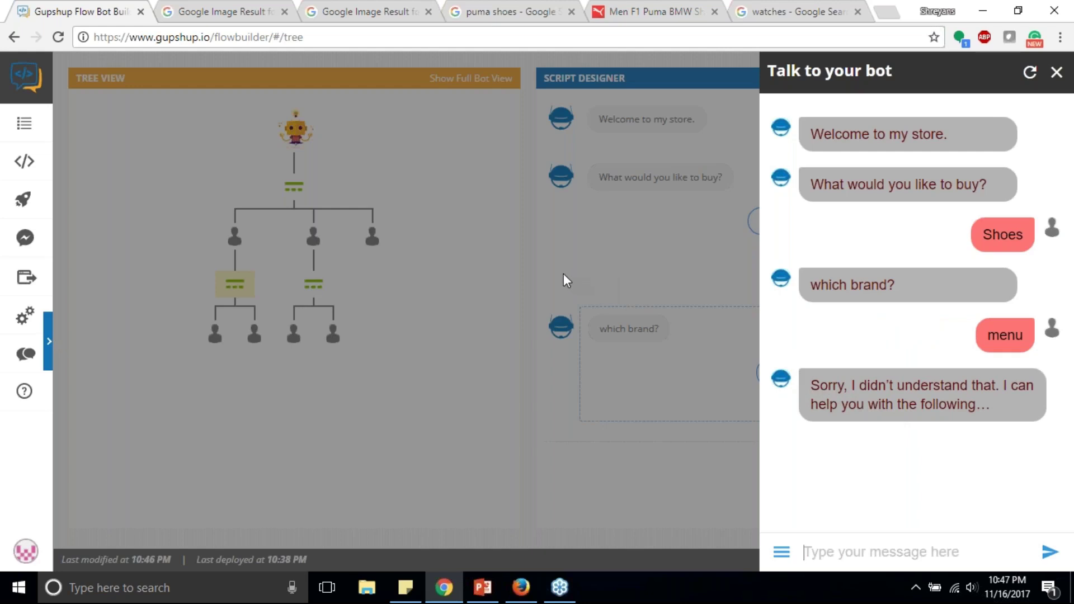
{"action": "left_click", "coordinate": [285, 273]}
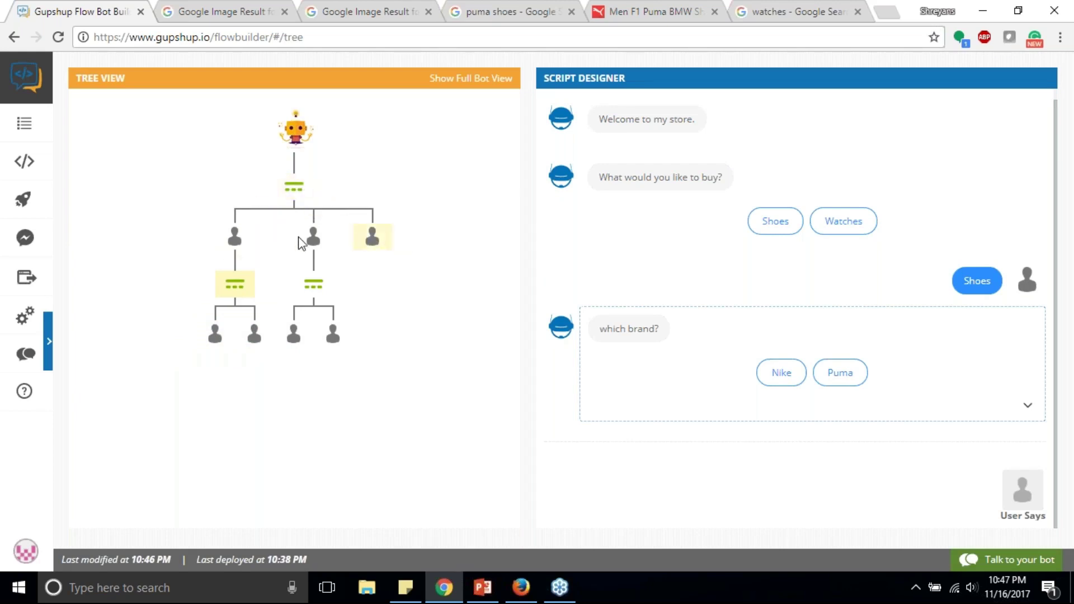
Step: Tick the fallback checkbox on 'What would you like to buy?' and start a fresh test chat
{"action": "left_click", "coordinate": [294, 188]}
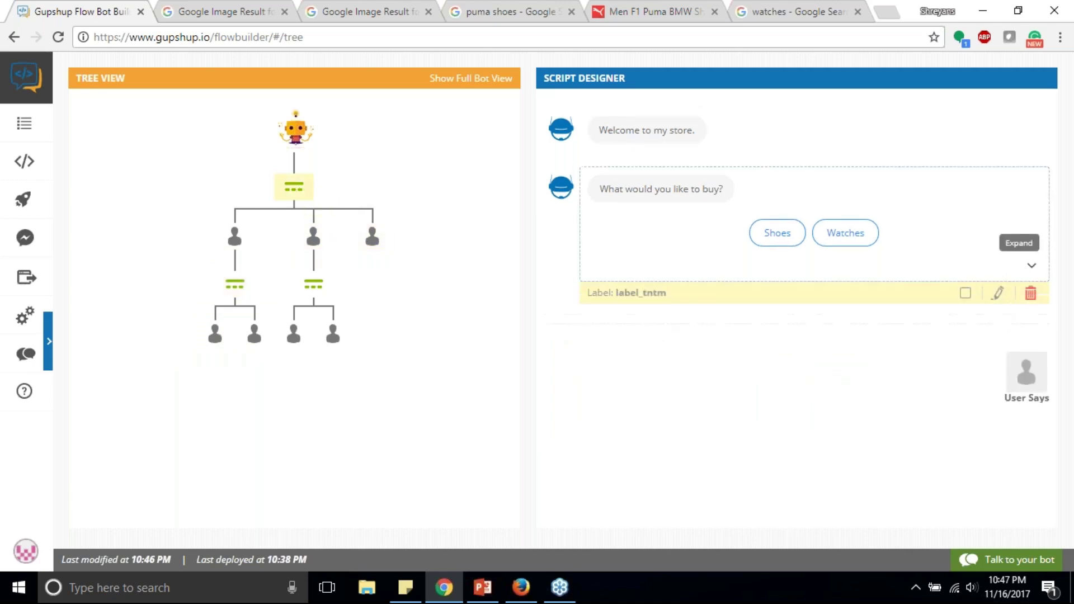
{"action": "left_click", "coordinate": [966, 293]}
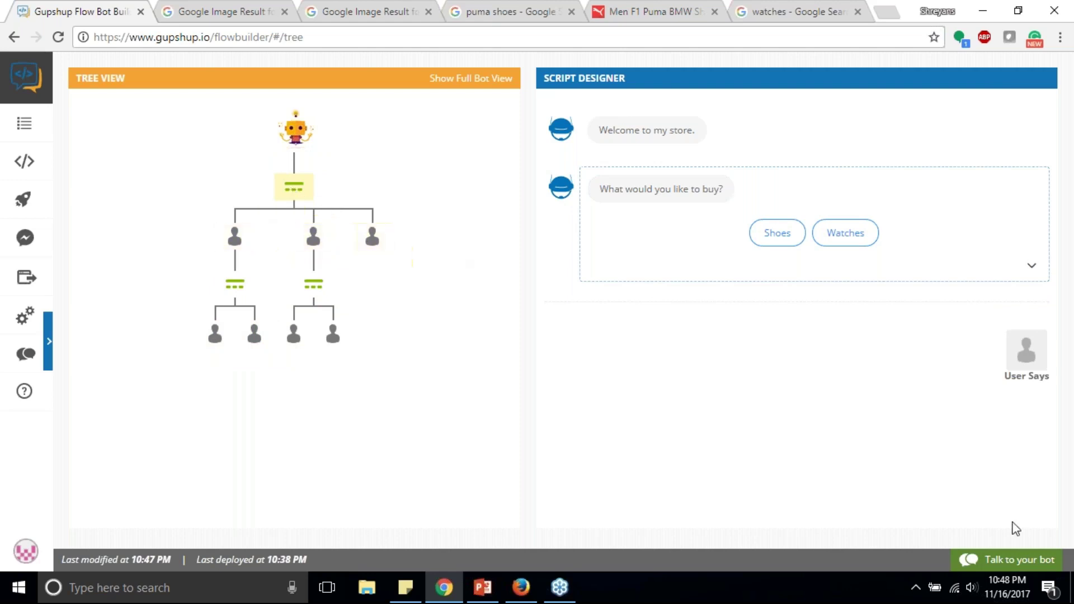
{"action": "left_click", "coordinate": [1006, 559]}
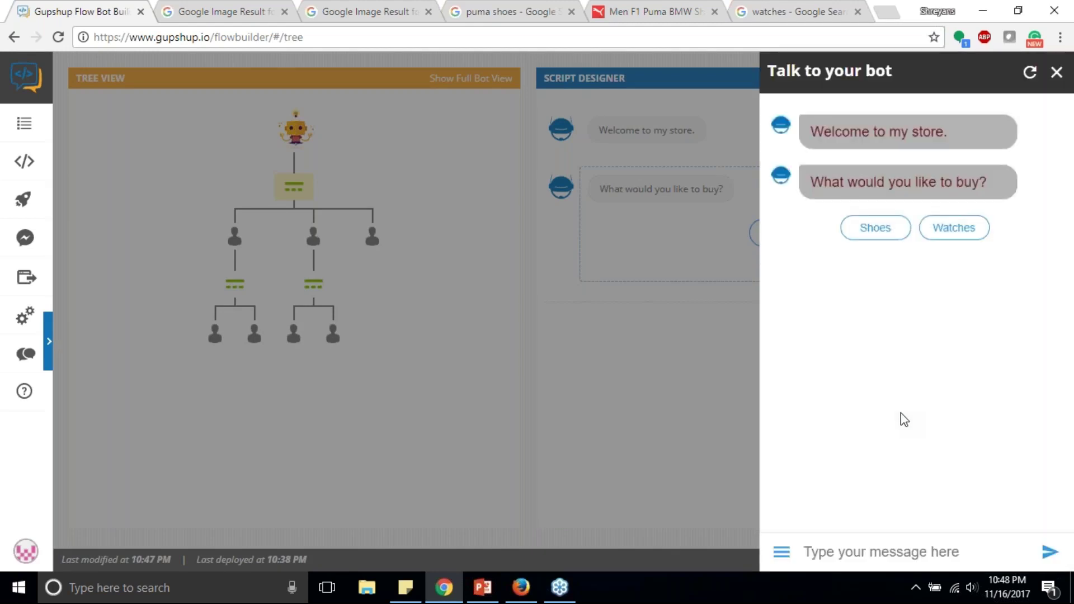
Step: Choose Shoes, send 'menu', see 'What would you like to buy?' asked again, and close the chat
{"action": "left_click", "coordinate": [861, 234]}
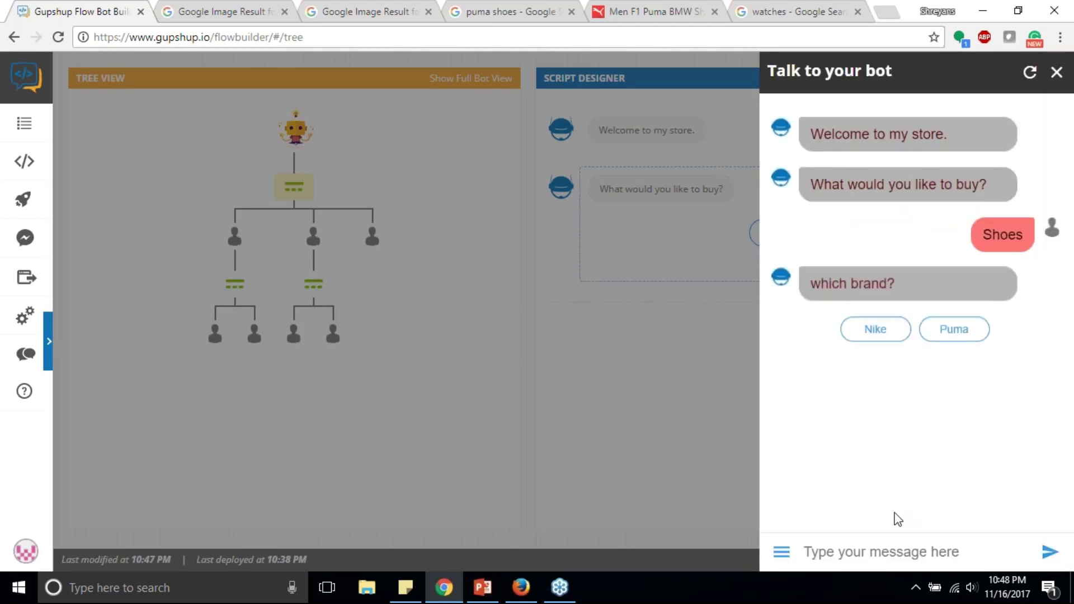
{"action": "left_click", "coordinate": [899, 548]}
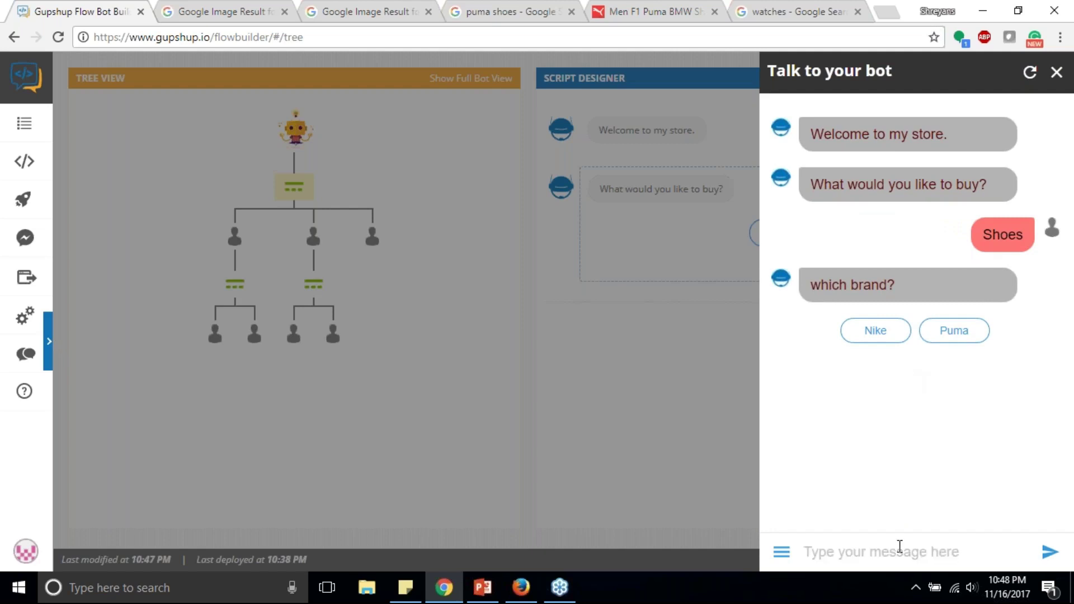
{"action": "type", "text": "menu"}
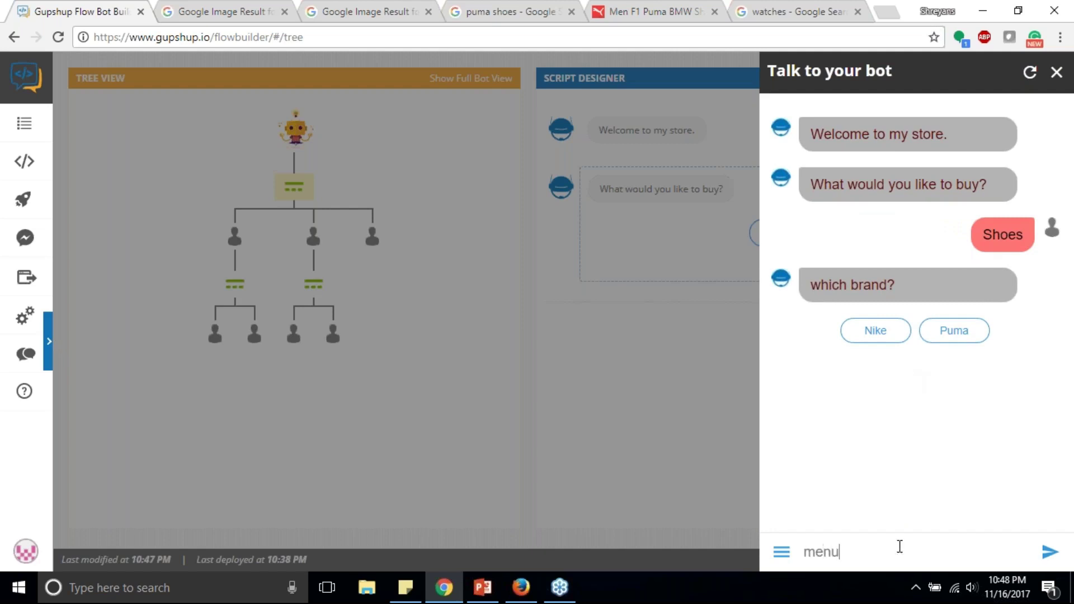
{"action": "key", "text": "Return"}
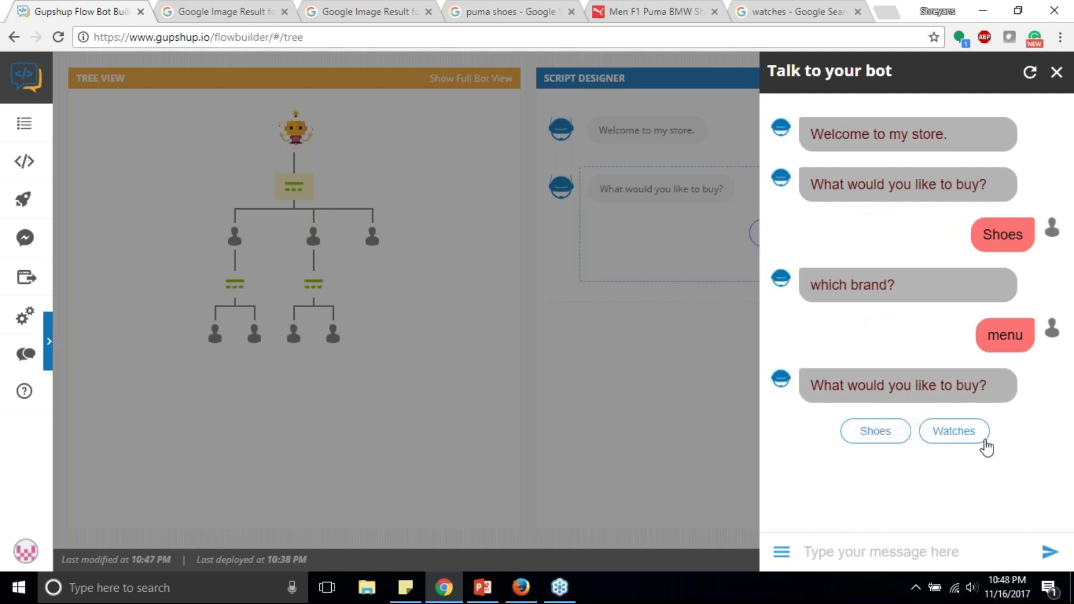
{"action": "left_click", "coordinate": [642, 362]}
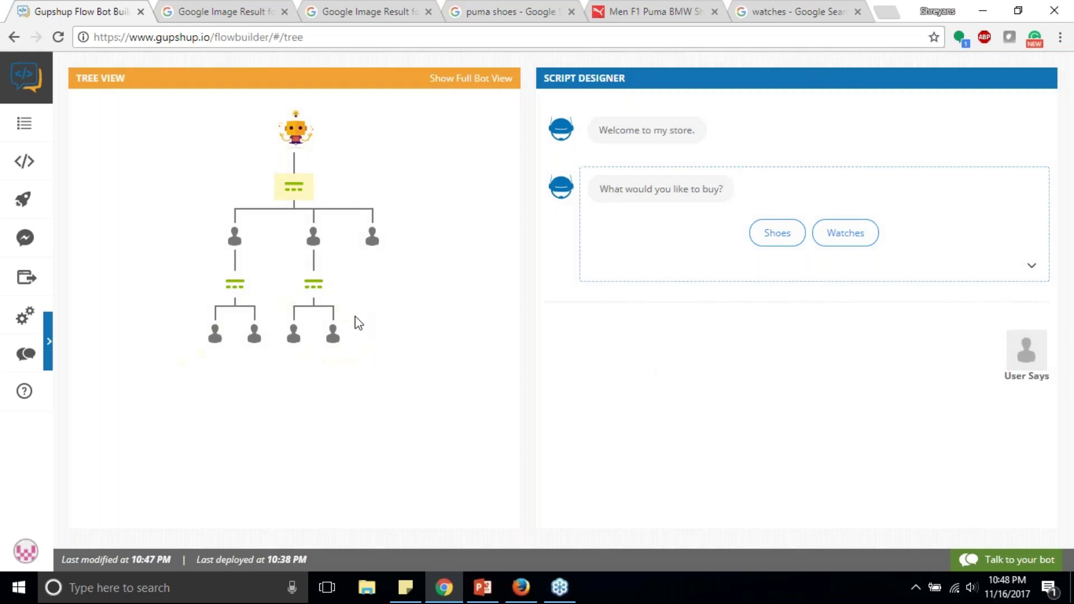
Step: Add a Carousel bot response after the Nike answer
{"action": "left_click", "coordinate": [216, 335]}
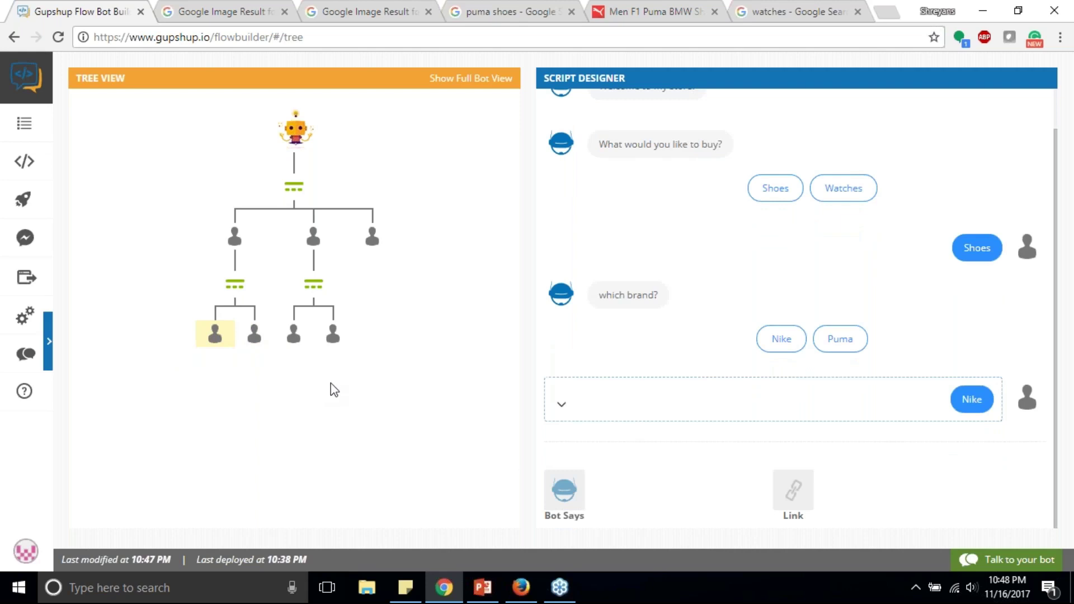
{"action": "left_click", "coordinate": [564, 491]}
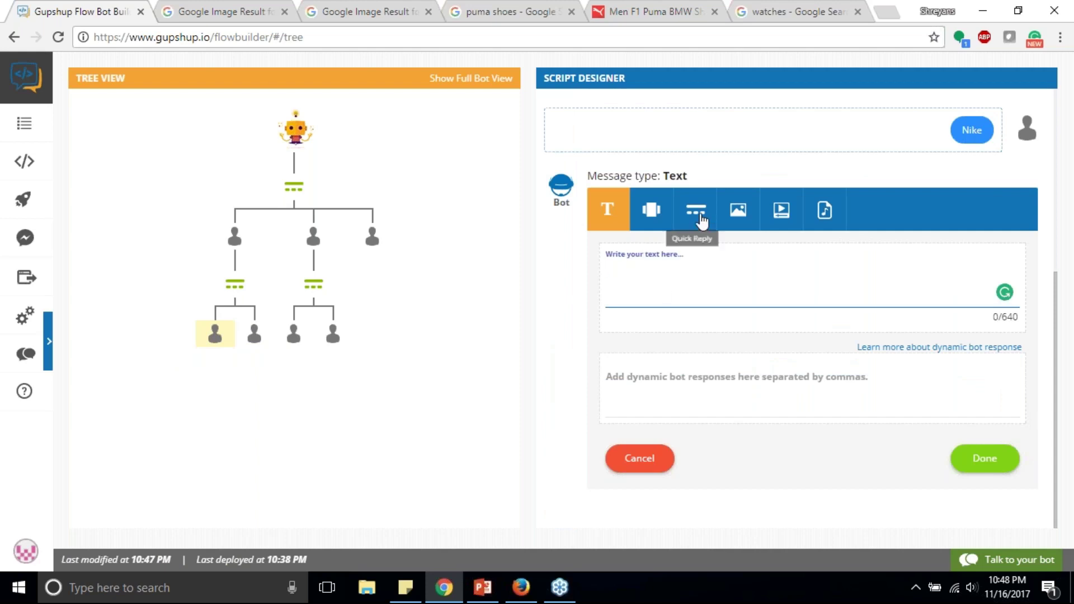
{"action": "left_click", "coordinate": [652, 212]}
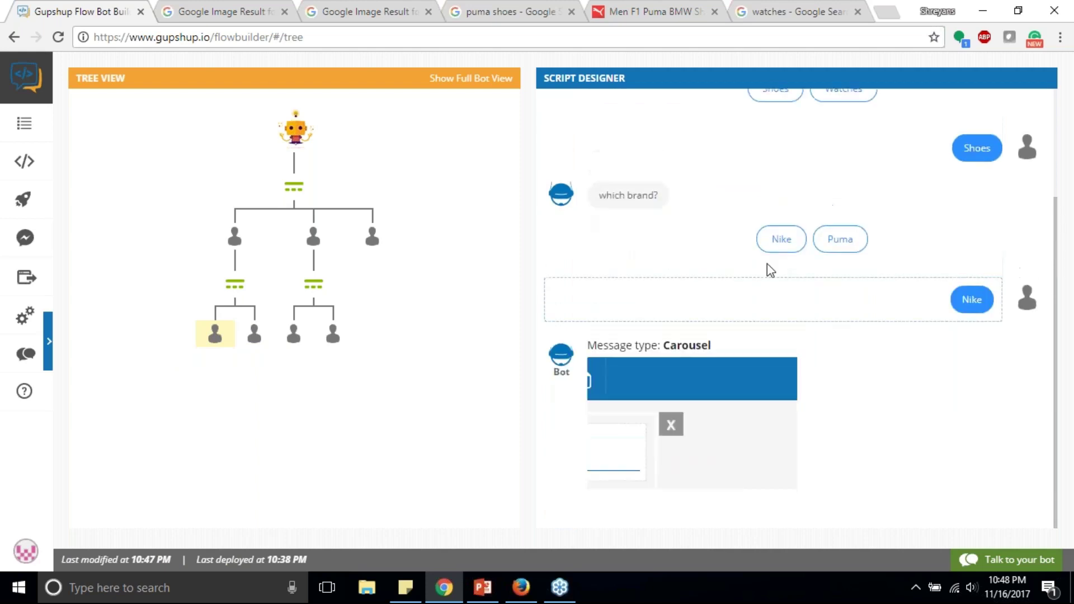
Step: Add an extra card to the carousel, then delete it
{"action": "scroll", "coordinate": [708, 346], "scroll_direction": "down", "scroll_amount": 3}
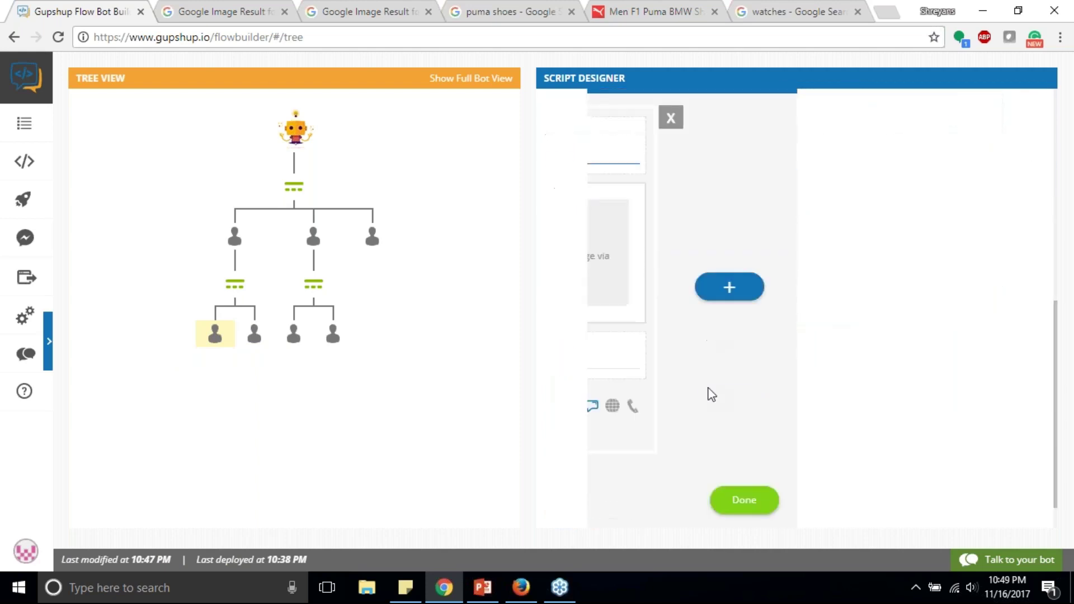
{"action": "left_click_drag", "start_coordinate": [632, 206], "coordinate": [680, 210]}
{"action": "left_click_drag", "start_coordinate": [601, 228], "coordinate": [702, 233]}
{"action": "scroll", "coordinate": [771, 384], "scroll_direction": "down", "scroll_amount": 1}
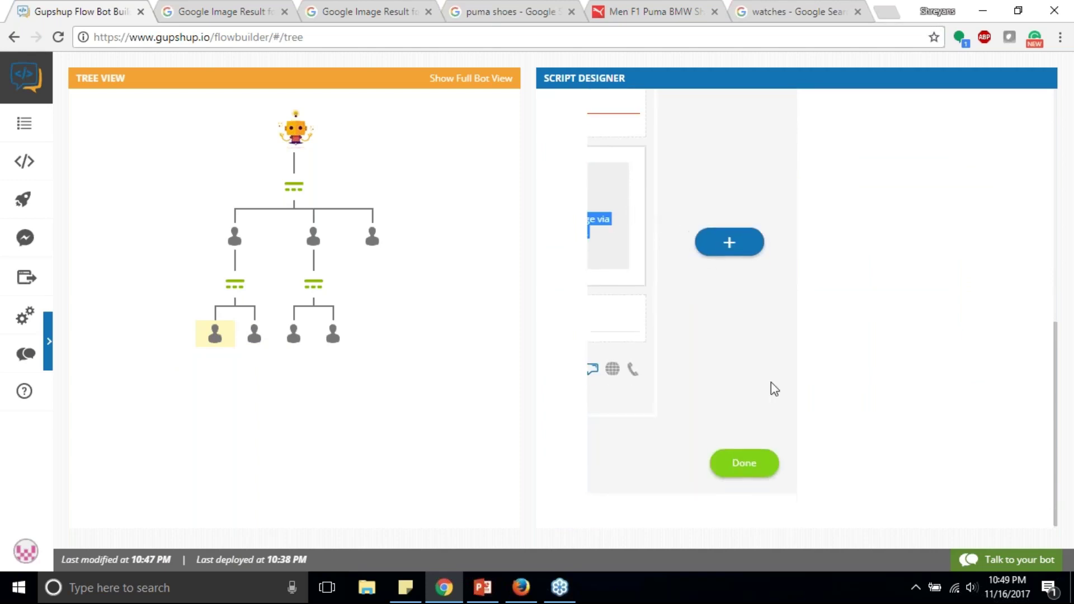
{"action": "scroll", "coordinate": [769, 382], "scroll_direction": "up", "scroll_amount": 5}
{"action": "scroll", "coordinate": [695, 373], "scroll_direction": "down", "scroll_amount": 1}
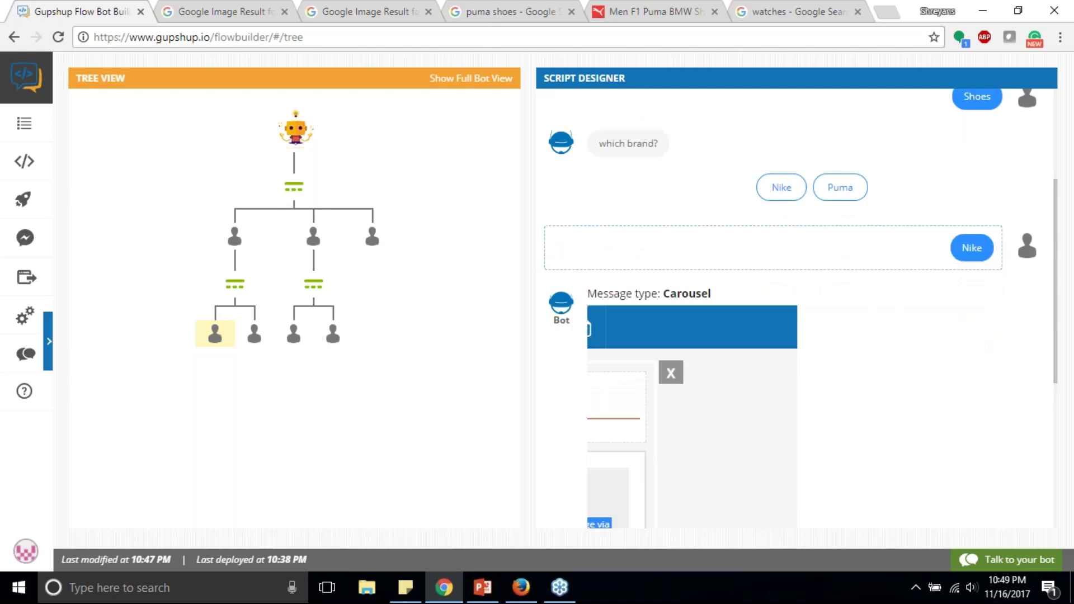
{"action": "scroll", "coordinate": [796, 259], "scroll_direction": "down", "scroll_amount": 3}
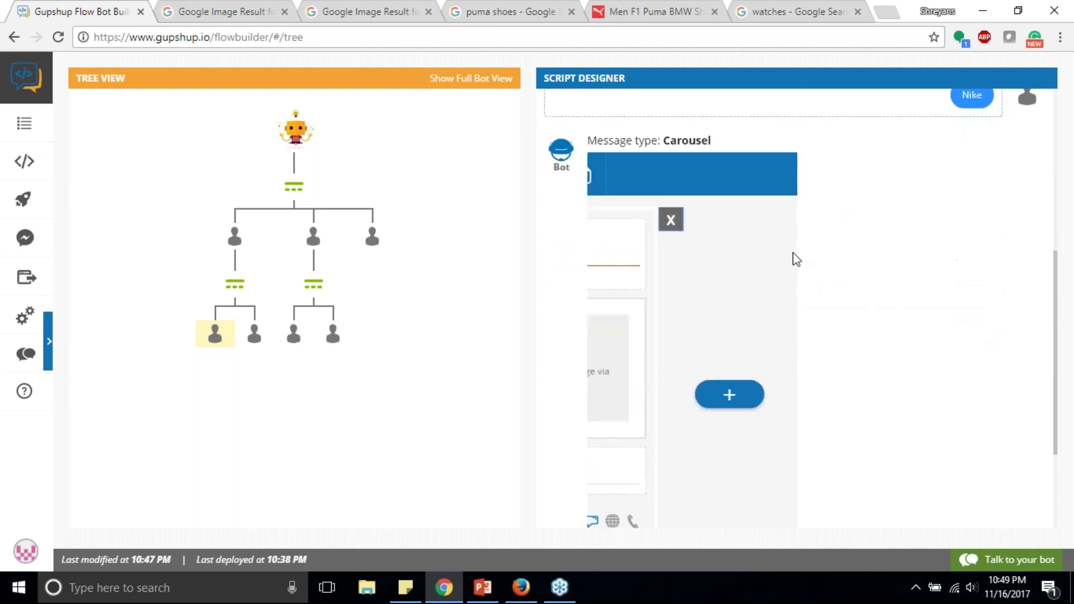
{"action": "left_click", "coordinate": [726, 396]}
{"action": "left_click", "coordinate": [671, 219]}
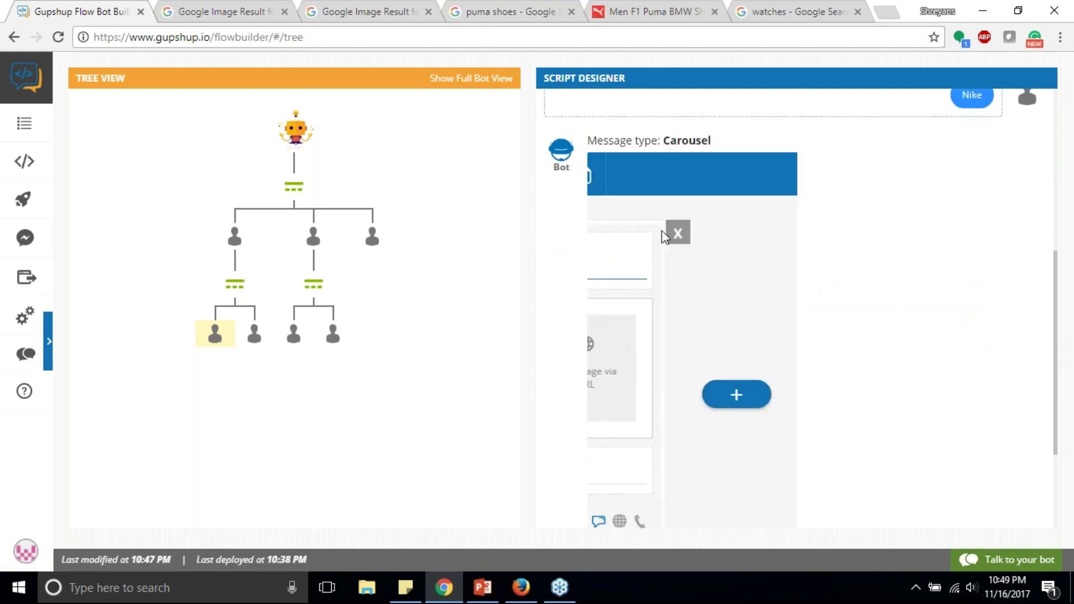
Step: Reload the bot builder page from the address bar
{"action": "scroll", "coordinate": [719, 291], "scroll_direction": "down", "scroll_amount": 3}
{"action": "scroll", "coordinate": [714, 296], "scroll_direction": "up", "scroll_amount": 9}
{"action": "scroll", "coordinate": [711, 280], "scroll_direction": "down", "scroll_amount": 9}
{"action": "scroll", "coordinate": [712, 255], "scroll_direction": "up", "scroll_amount": 8}
{"action": "scroll", "coordinate": [712, 252], "scroll_direction": "down", "scroll_amount": 9}
{"action": "left_click", "coordinate": [575, 39]}
{"action": "key", "text": "Return"}
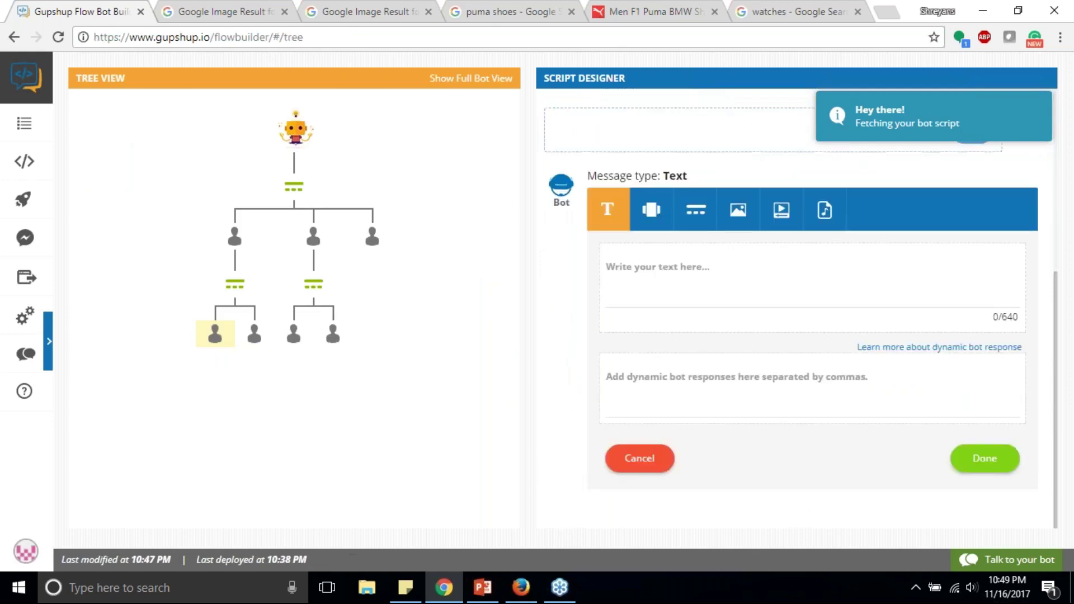
Step: Make the Nike response a carousel and title its first card 'Nike shoes 1'
{"action": "left_click", "coordinate": [651, 210]}
{"action": "scroll", "coordinate": [774, 244], "scroll_direction": "down", "scroll_amount": 1}
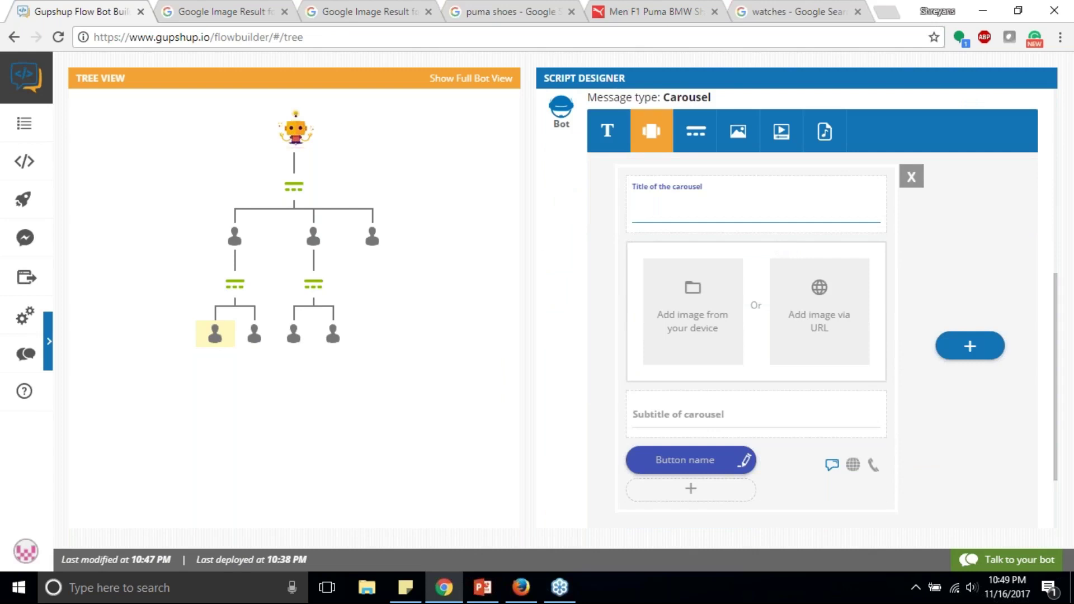
{"action": "type", "text": "Nike shoe"}
{"action": "type", "text": "s 1"}
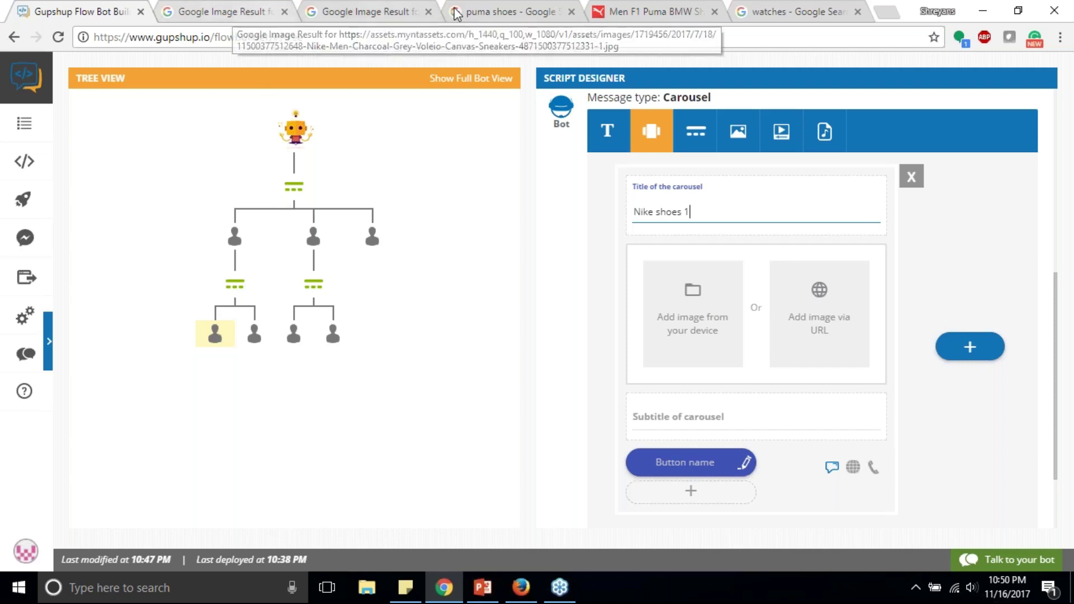
Step: Add the grey Nike sneaker image to the card via its copied image URL
{"action": "left_click", "coordinate": [249, 17]}
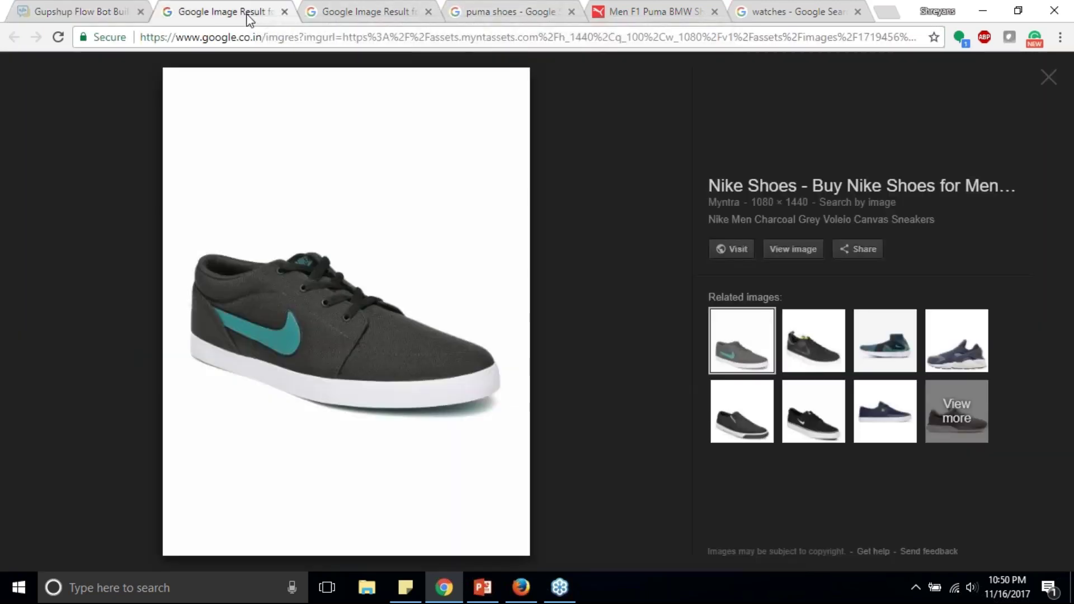
{"action": "right_click", "coordinate": [325, 250]}
{"action": "left_click", "coordinate": [391, 423]}
{"action": "key", "text": "ctrl+shift+Tab"}
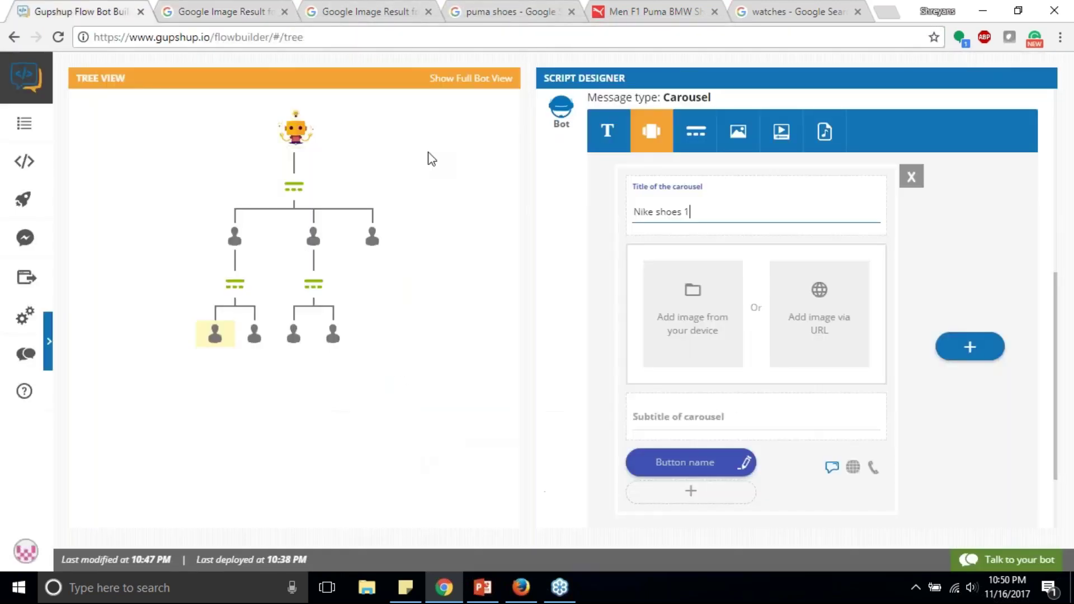
{"action": "left_click", "coordinate": [819, 313]}
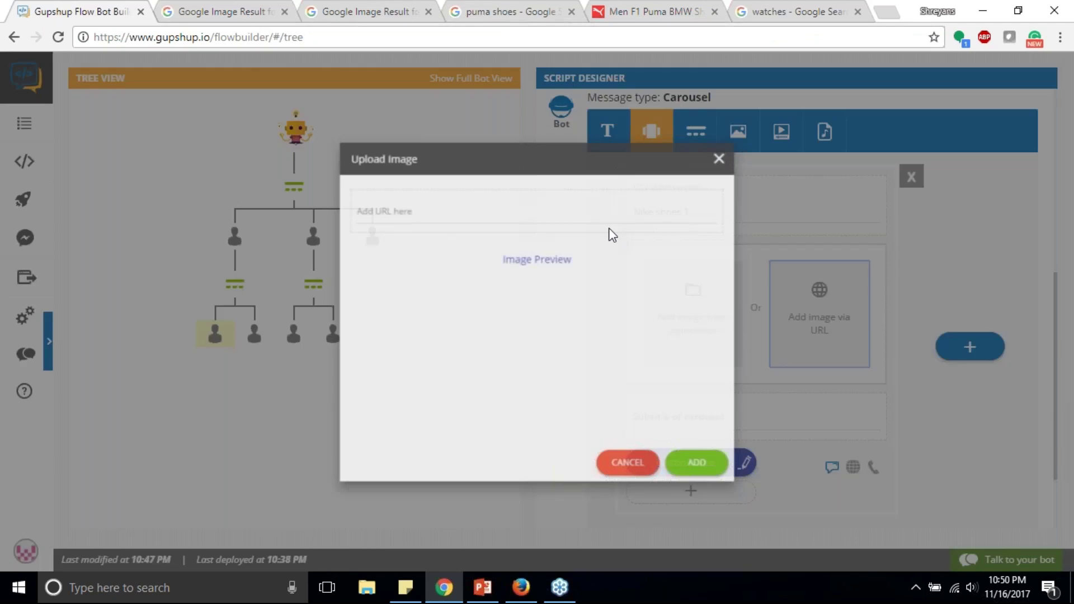
{"action": "key", "text": "ctrl+v"}
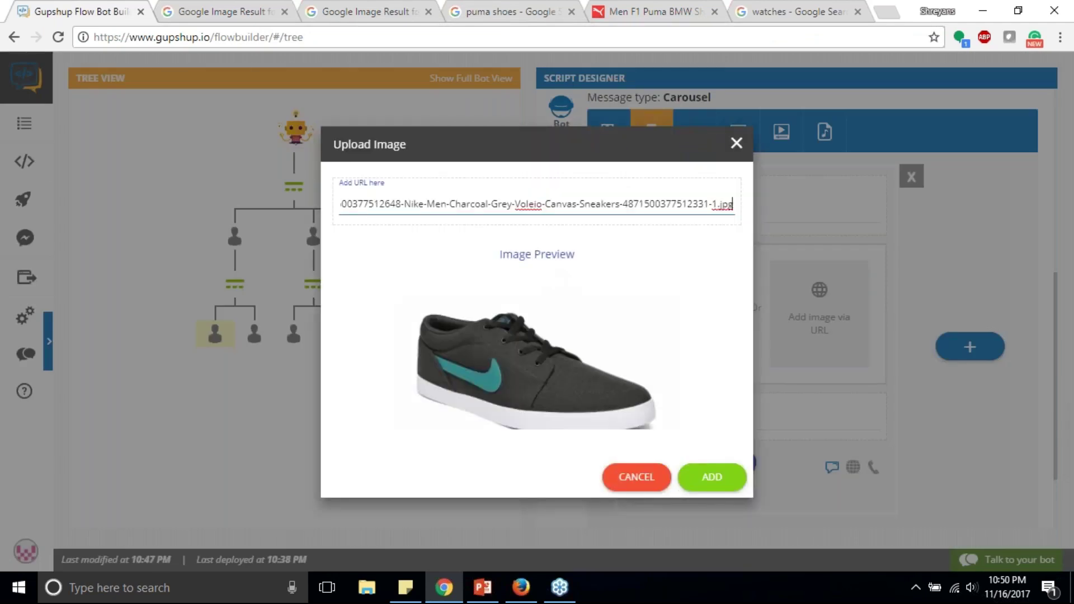
{"action": "left_click", "coordinate": [725, 484]}
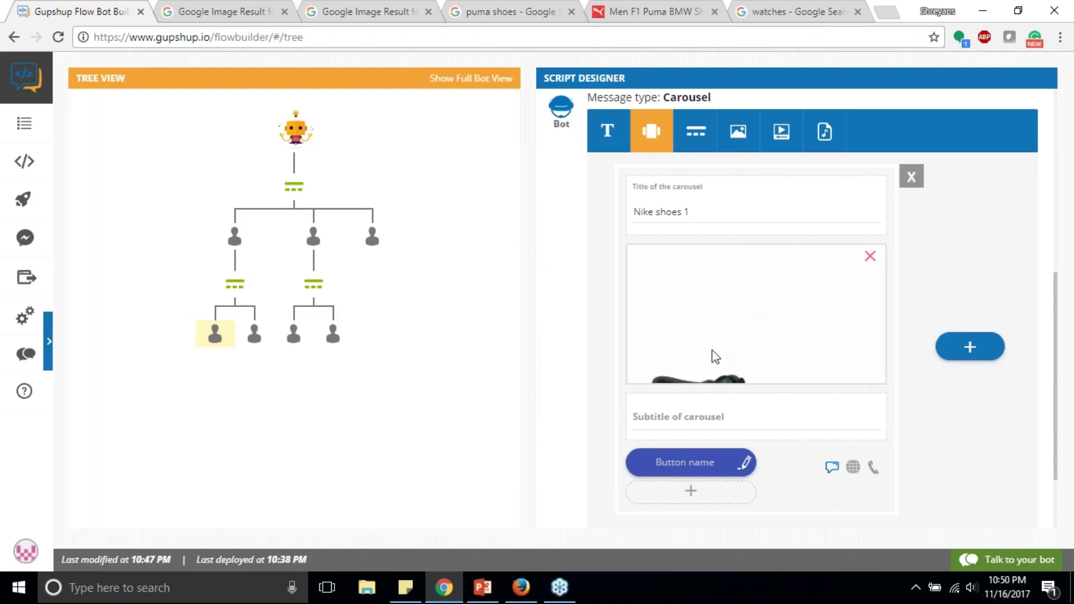
{"action": "left_click", "coordinate": [717, 419]}
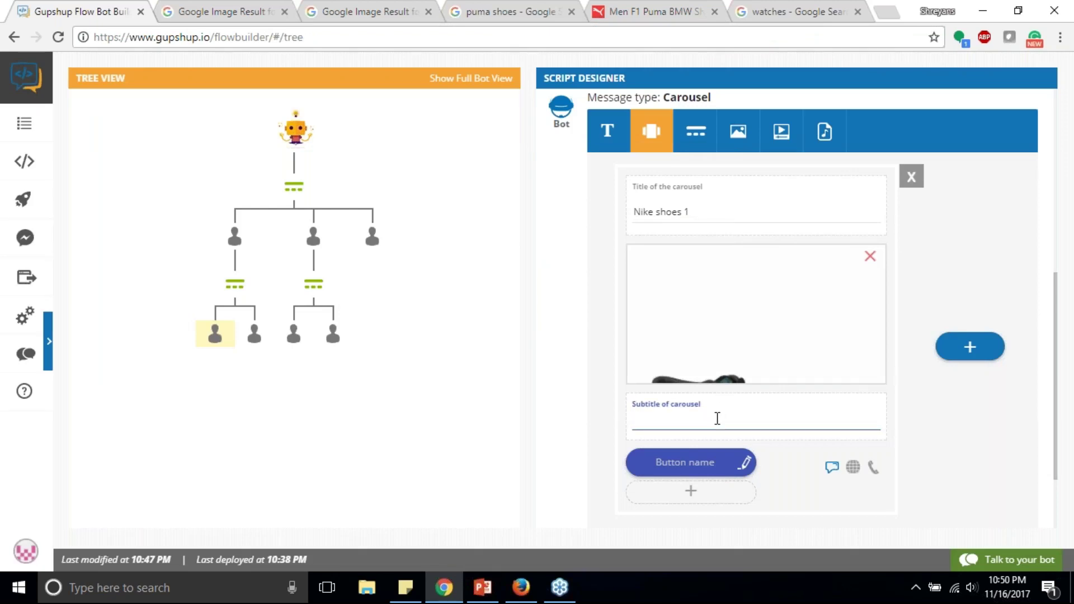
Step: Set the 'Nike shoes 1' card subtitle to $100
{"action": "type", "text": "USD"}
{"action": "key", "text": "BackSpace"}
{"action": "key", "text": "BackSpace"}
{"action": "key", "text": "BackSpace"}
{"action": "key", "text": "BackSpace"}
{"action": "type", "text": "$100"}
{"action": "scroll", "coordinate": [690, 429], "scroll_direction": "down", "scroll_amount": 1}
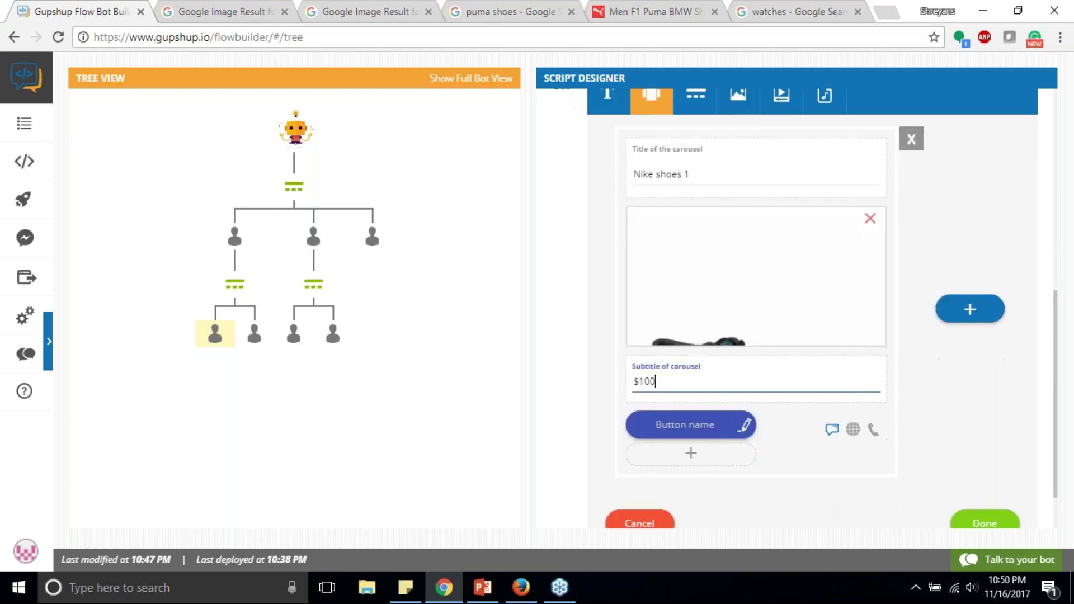
{"action": "scroll", "coordinate": [690, 391], "scroll_direction": "down", "scroll_amount": 1}
Step: Add 'Buy' and 'View details' buttons to the first card
{"action": "left_click", "coordinate": [692, 386]}
{"action": "type", "text": "Bu"}
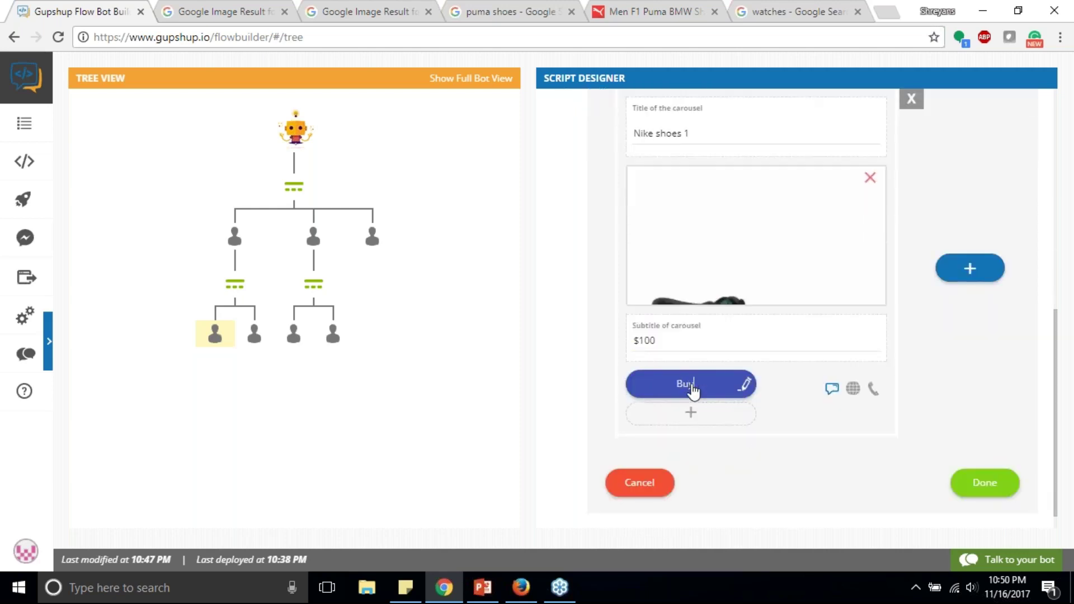
{"action": "type", "text": "y"}
{"action": "left_click", "coordinate": [693, 413]}
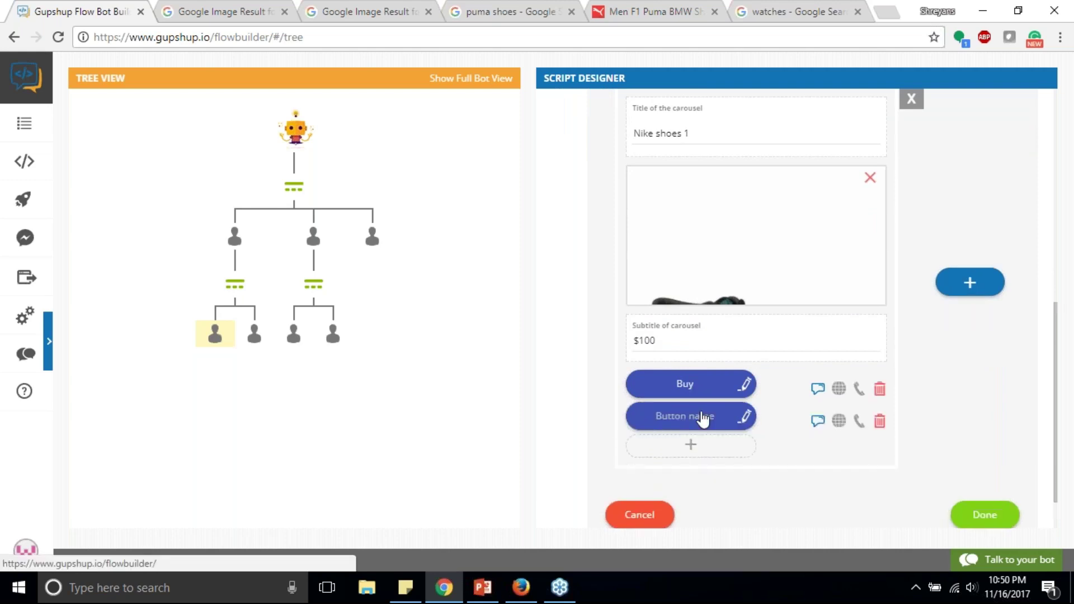
{"action": "type", "text": "View det"}
{"action": "key", "text": "BackSpace"}
{"action": "key", "text": "BackSpace"}
{"action": "type", "text": "ils"}
{"action": "key", "text": "BackSpace"}
{"action": "key", "text": "BackSpace"}
{"action": "key", "text": "BackSpace"}
{"action": "type", "text": "ils"}
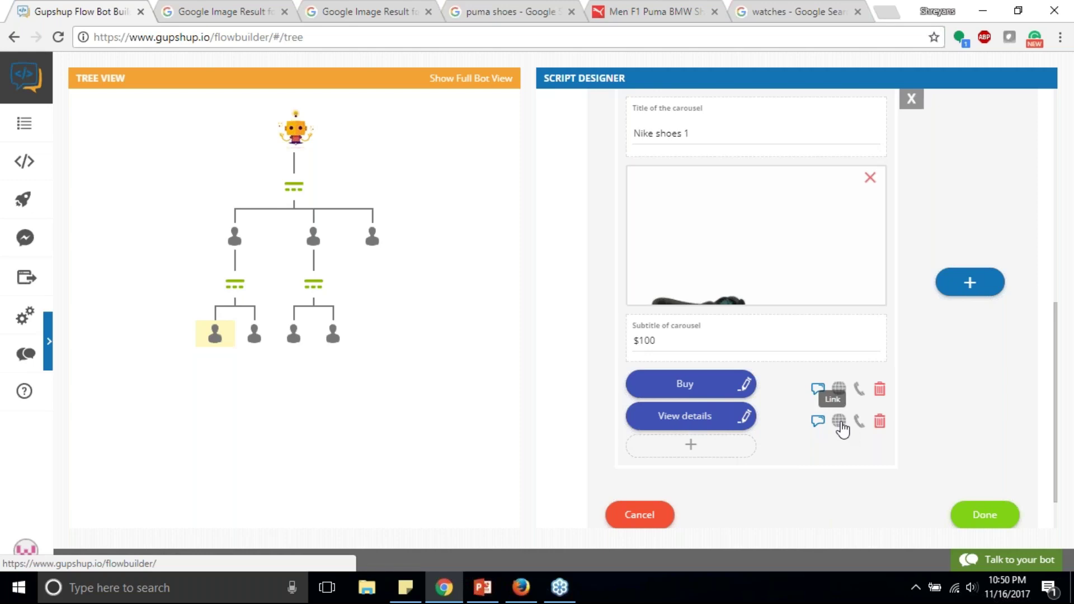
{"action": "left_click", "coordinate": [879, 421]}
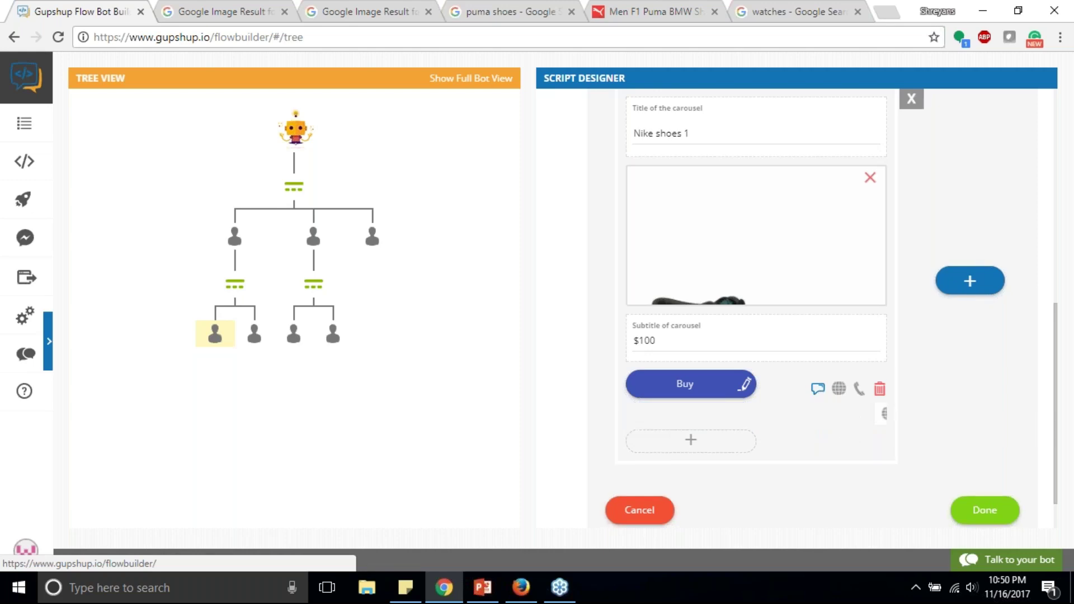
{"action": "left_click", "coordinate": [839, 388]}
{"action": "type", "text": "https://gupsh"}
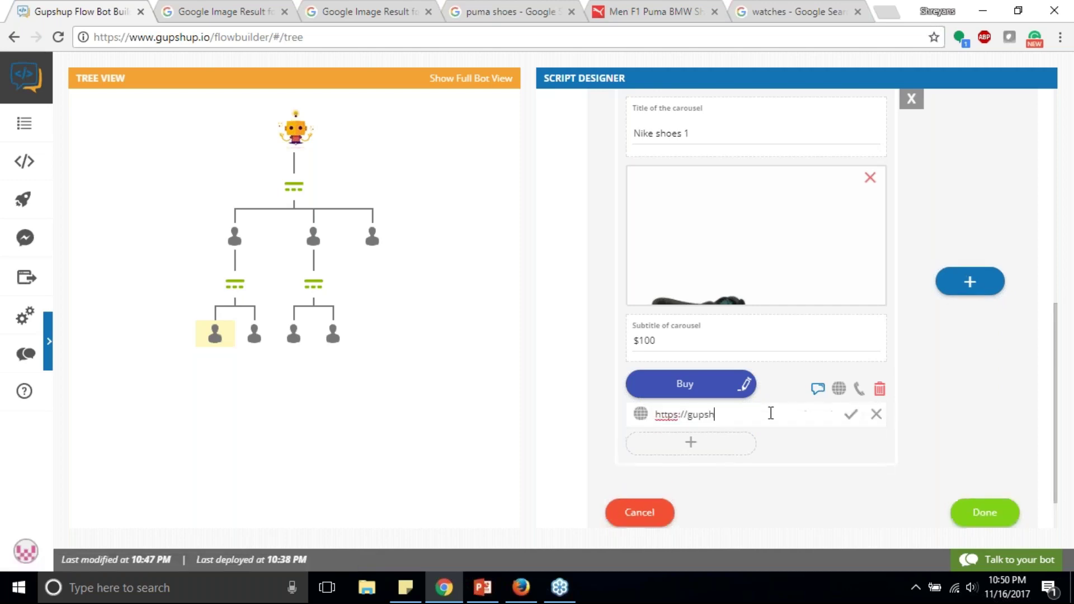
{"action": "type", "text": "pup.io"}
{"action": "left_click", "coordinate": [850, 414]}
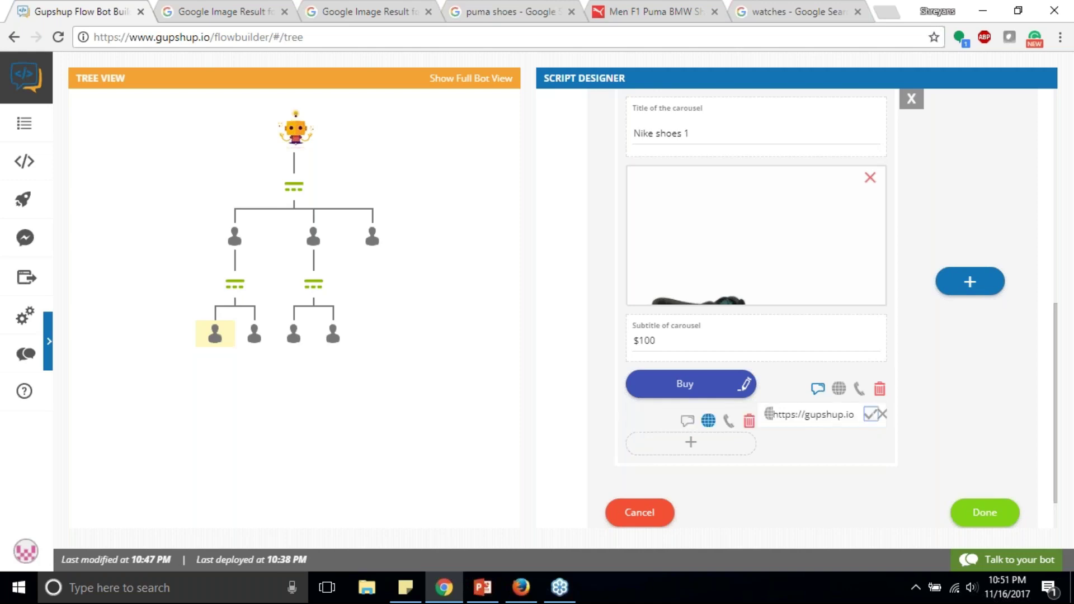
{"action": "left_click", "coordinate": [871, 414]}
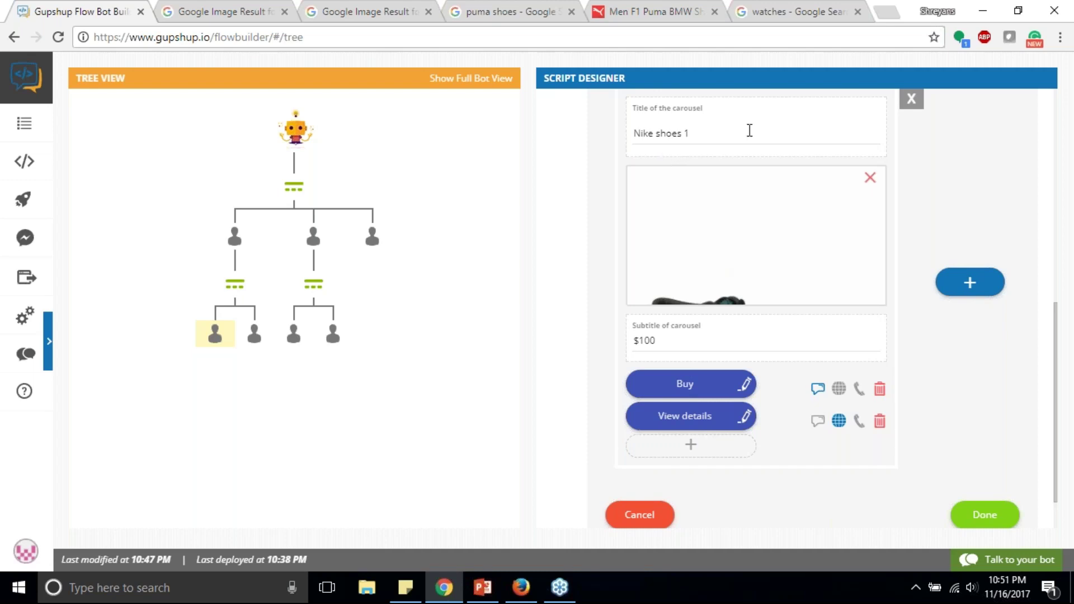
{"action": "scroll", "coordinate": [807, 137], "scroll_direction": "up", "scroll_amount": 1}
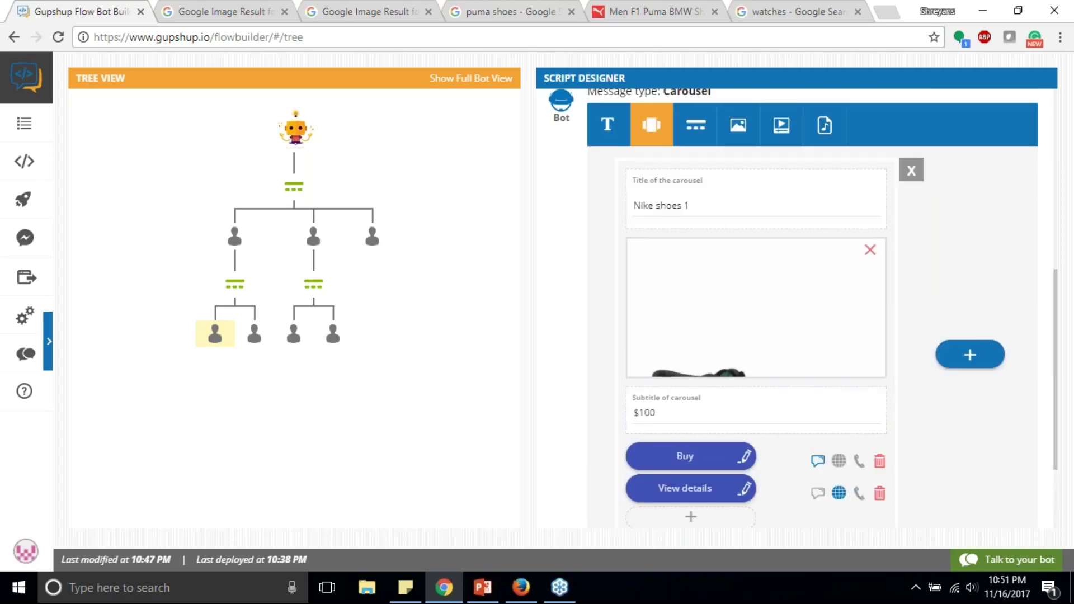
{"action": "scroll", "coordinate": [810, 195], "scroll_direction": "down", "scroll_amount": 1}
{"action": "scroll", "coordinate": [809, 196], "scroll_direction": "down", "scroll_amount": 1}
{"action": "scroll", "coordinate": [808, 197], "scroll_direction": "up", "scroll_amount": 2}
Step: Add a second card titled 'Nike shoe 2' with the Nike Flyknit image via URL
{"action": "left_click", "coordinate": [971, 306]}
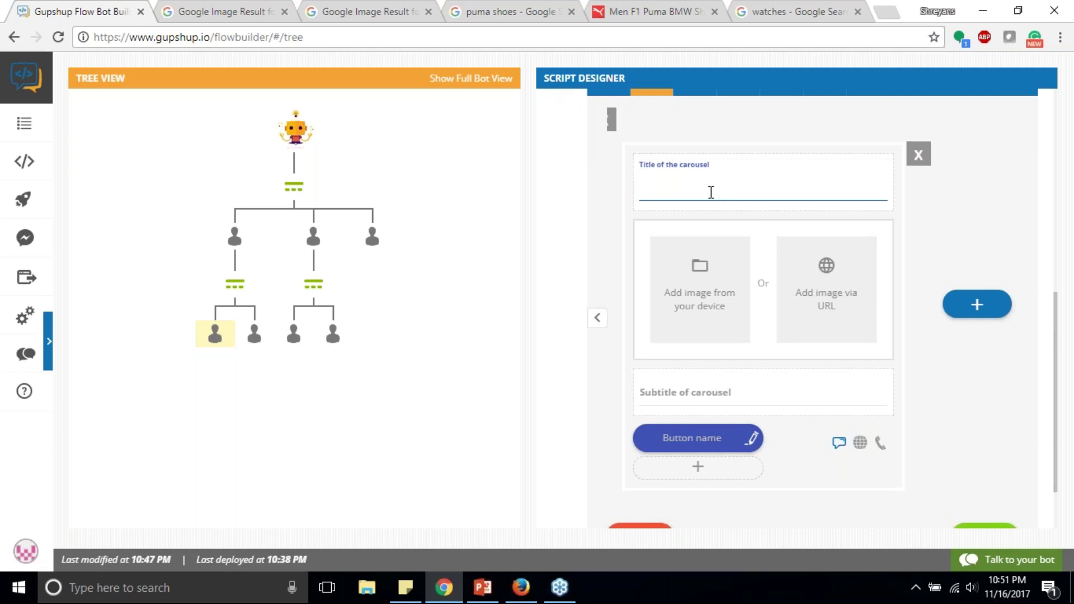
{"action": "type", "text": "Nike shoe 2"}
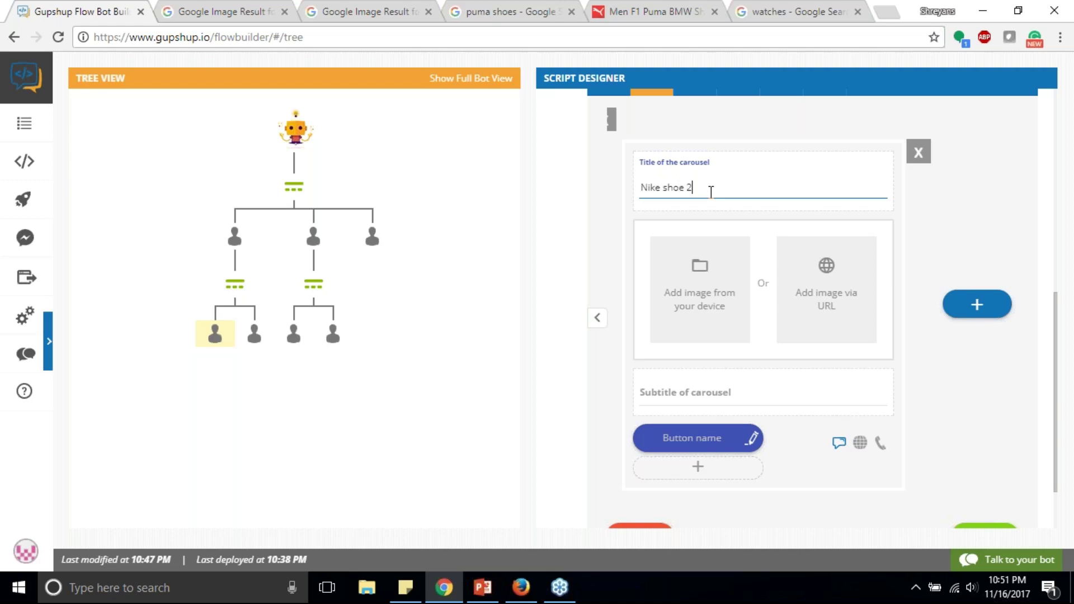
{"action": "left_click", "coordinate": [345, 8]}
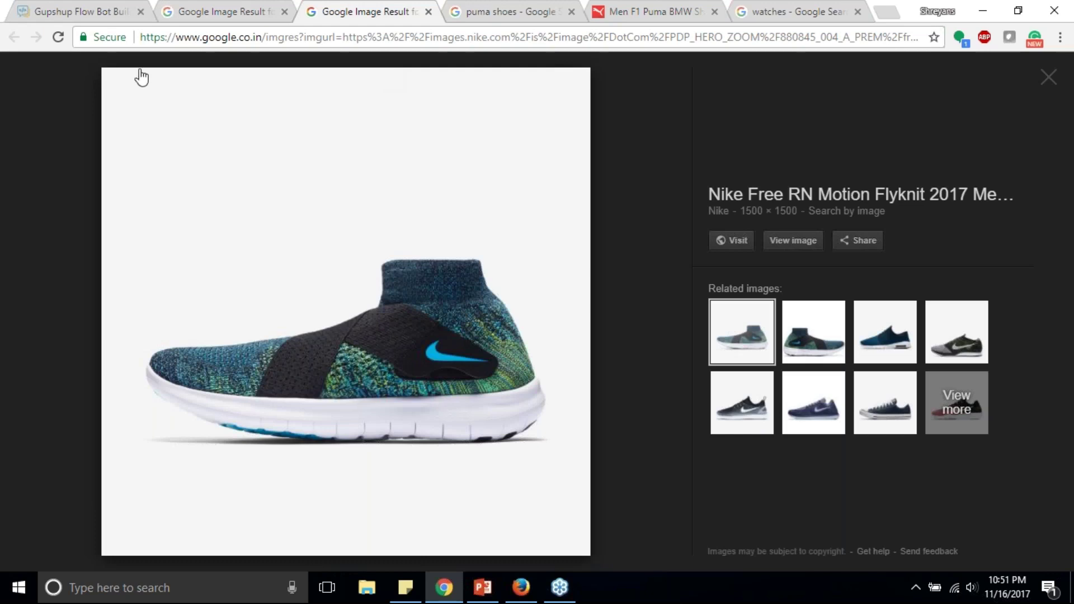
{"action": "left_click", "coordinate": [79, 11]}
{"action": "left_click", "coordinate": [813, 268]}
{"action": "left_click", "coordinate": [587, 208]}
{"action": "key", "text": "ctrl+v"}
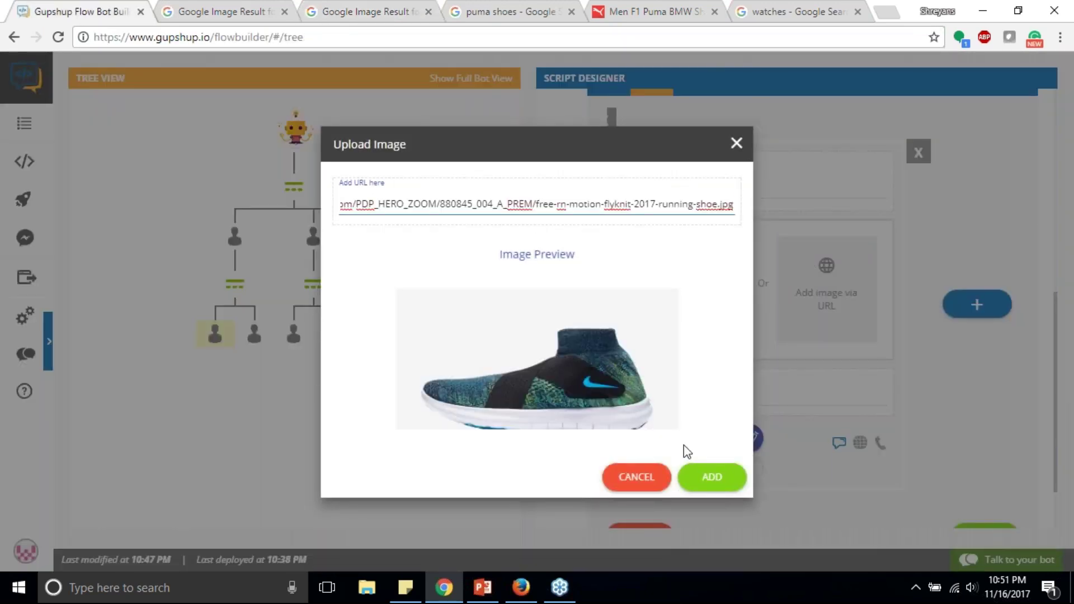
{"action": "left_click", "coordinate": [707, 478]}
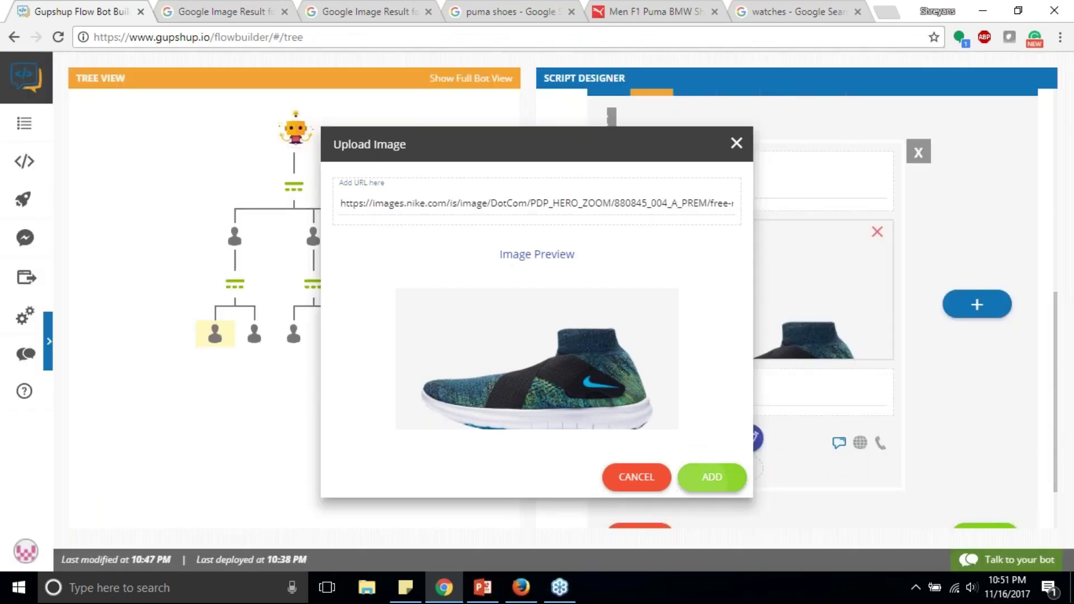
Step: Give the second card subtitle $120 and 'Buy' and 'View details' buttons
{"action": "left_click", "coordinate": [750, 393]}
{"action": "type", "text": "$120"}
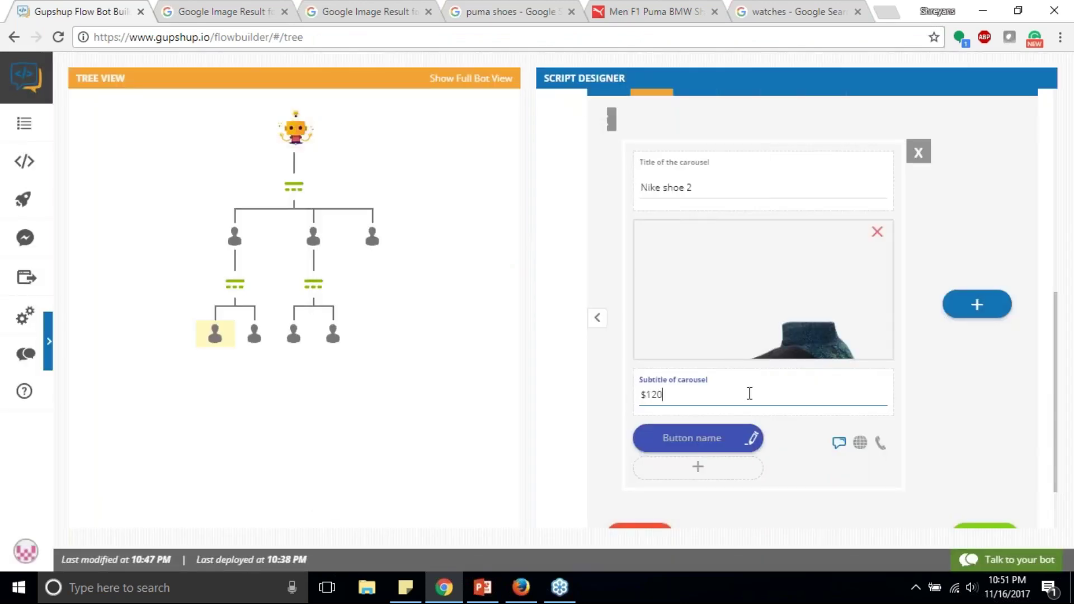
{"action": "left_click", "coordinate": [687, 439]}
{"action": "type", "text": "Buy"}
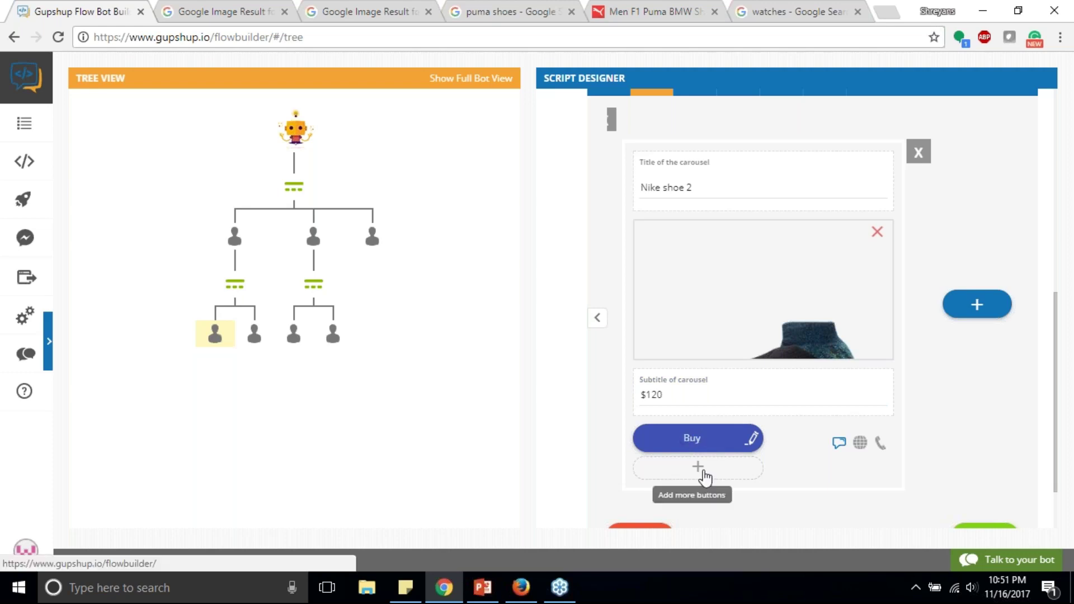
{"action": "left_click", "coordinate": [705, 474]}
{"action": "type", "text": "Vio"}
{"action": "type", "text": "w details"}
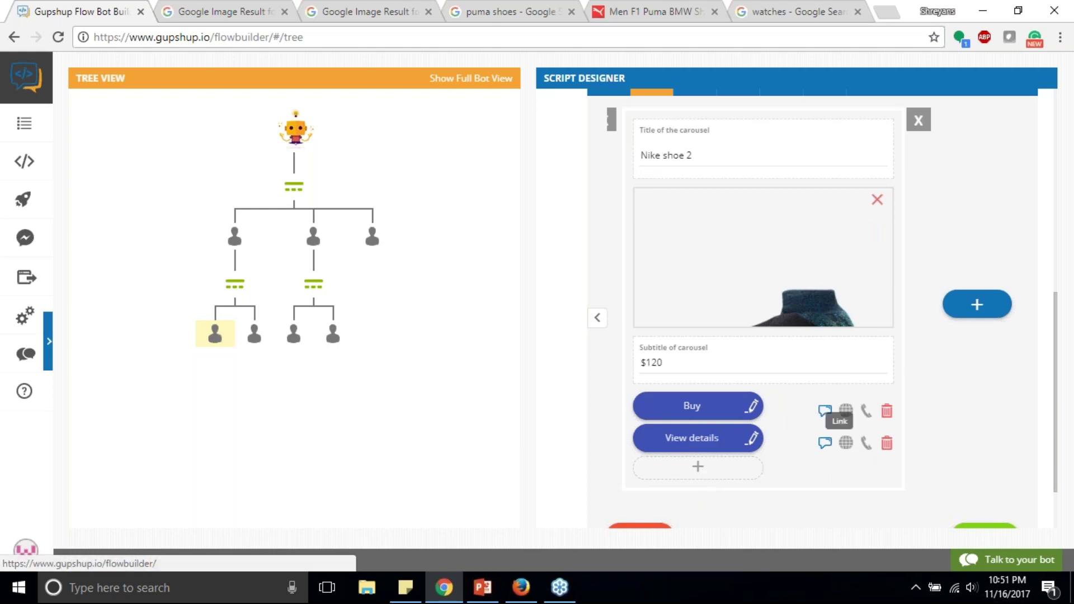
{"action": "left_click", "coordinate": [845, 442]}
{"action": "left_click", "coordinate": [697, 437]}
{"action": "type", "text": "https:/"}
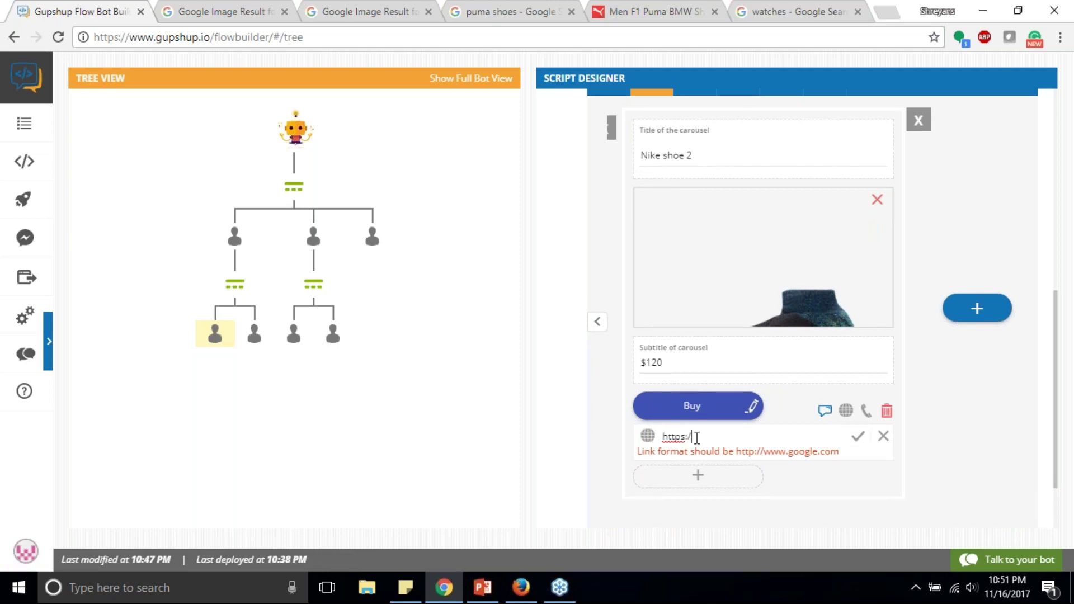
{"action": "type", "text": "/"}
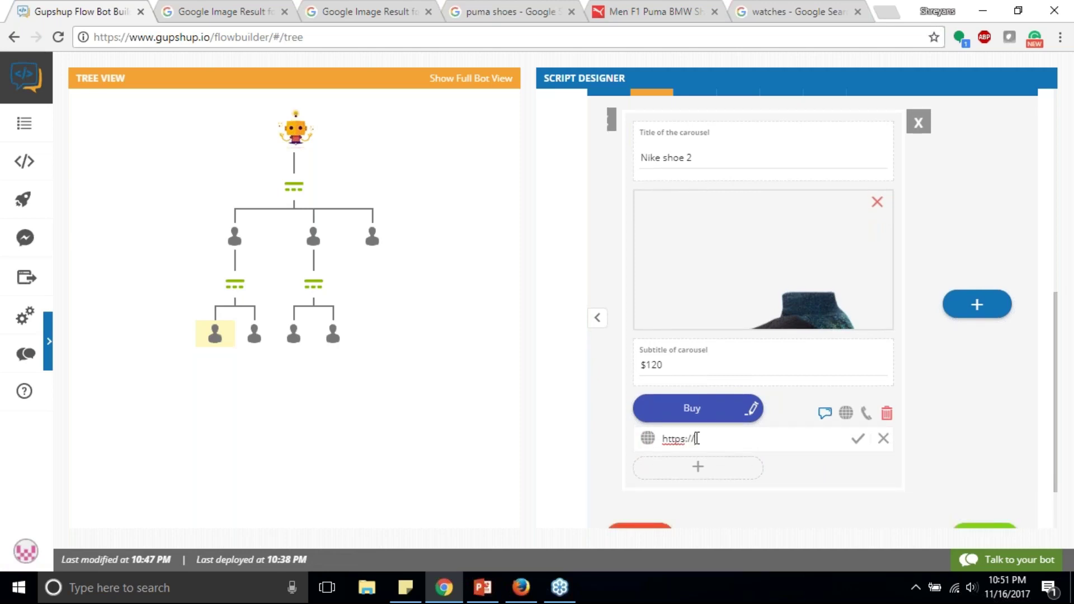
{"action": "type", "text": "gupshup.io"}
{"action": "scroll", "coordinate": [697, 439], "scroll_direction": "down", "scroll_amount": 1}
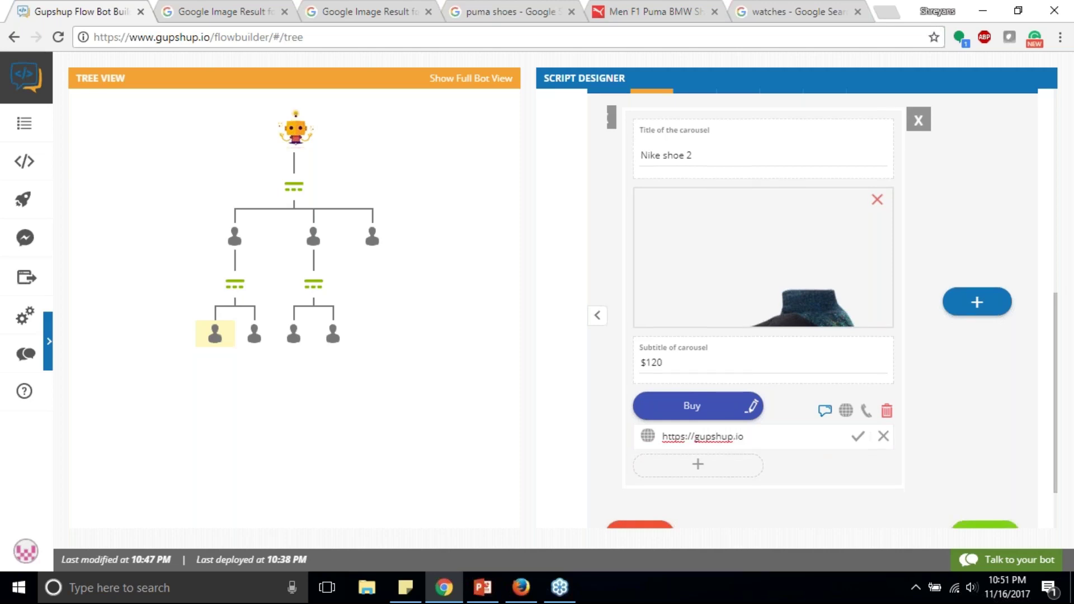
{"action": "scroll", "coordinate": [778, 371], "scroll_direction": "down", "scroll_amount": 2}
{"action": "left_click", "coordinate": [860, 358]}
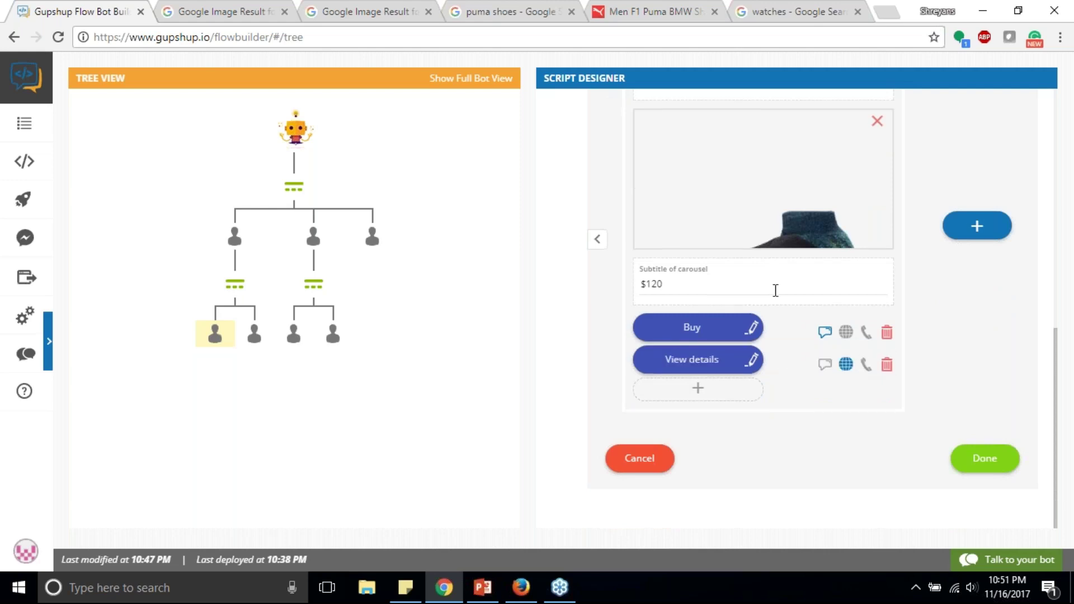
Step: Save the Nike carousel, browse its two shoe cards, and select the Buy 1 reply node
{"action": "left_click", "coordinate": [985, 464]}
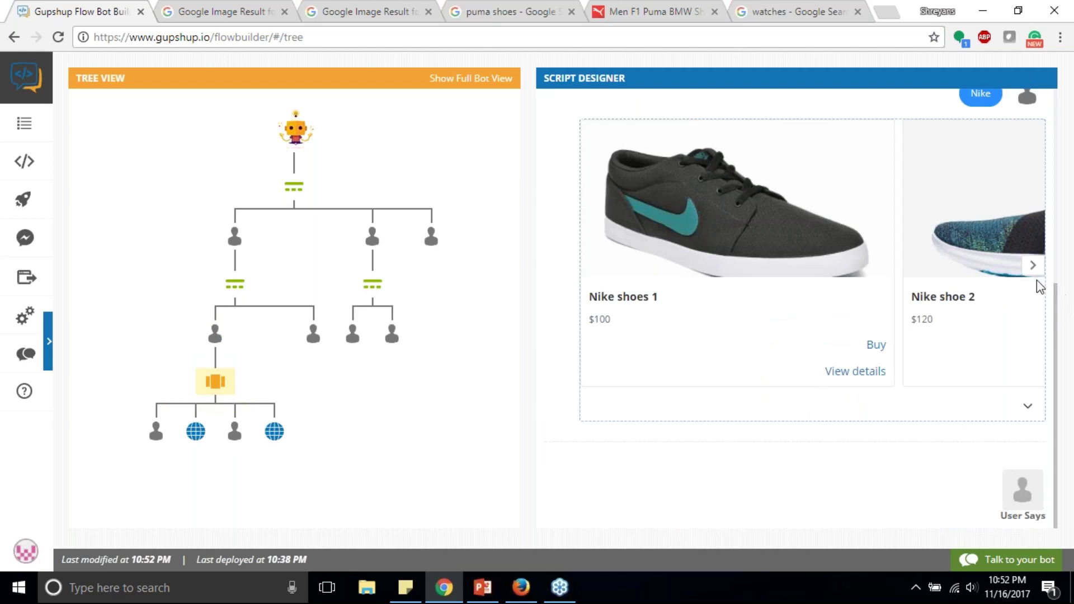
{"action": "left_click", "coordinate": [1032, 265]}
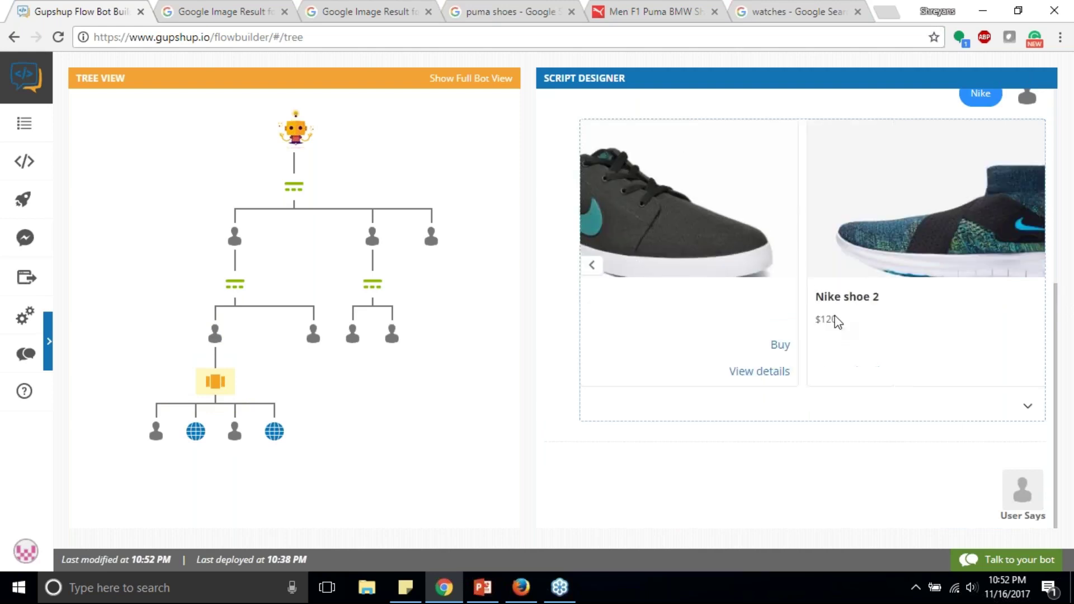
{"action": "left_click", "coordinate": [592, 265]}
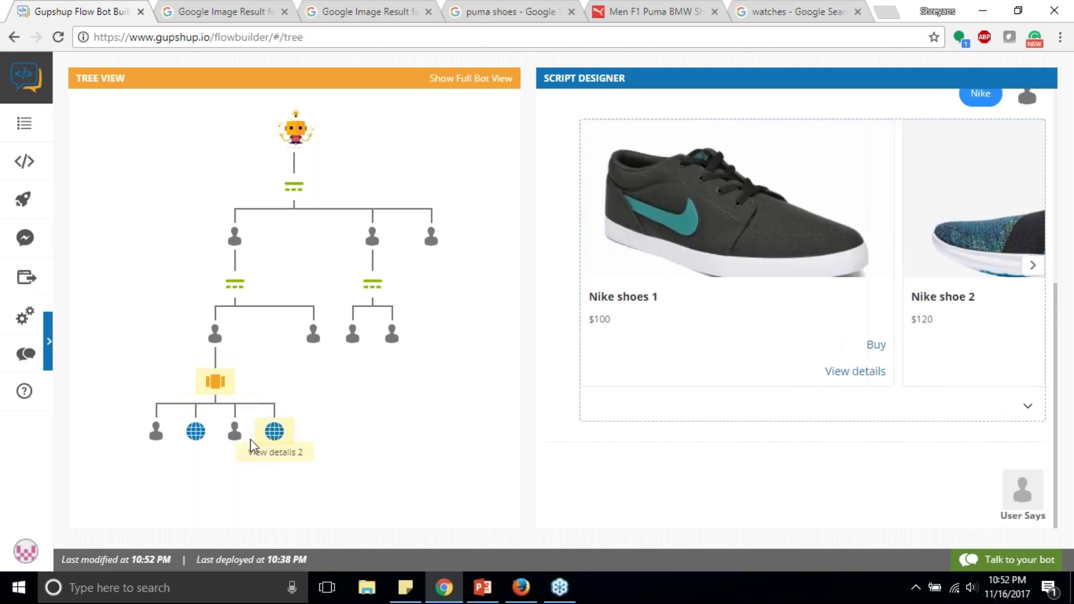
{"action": "left_click", "coordinate": [194, 434]}
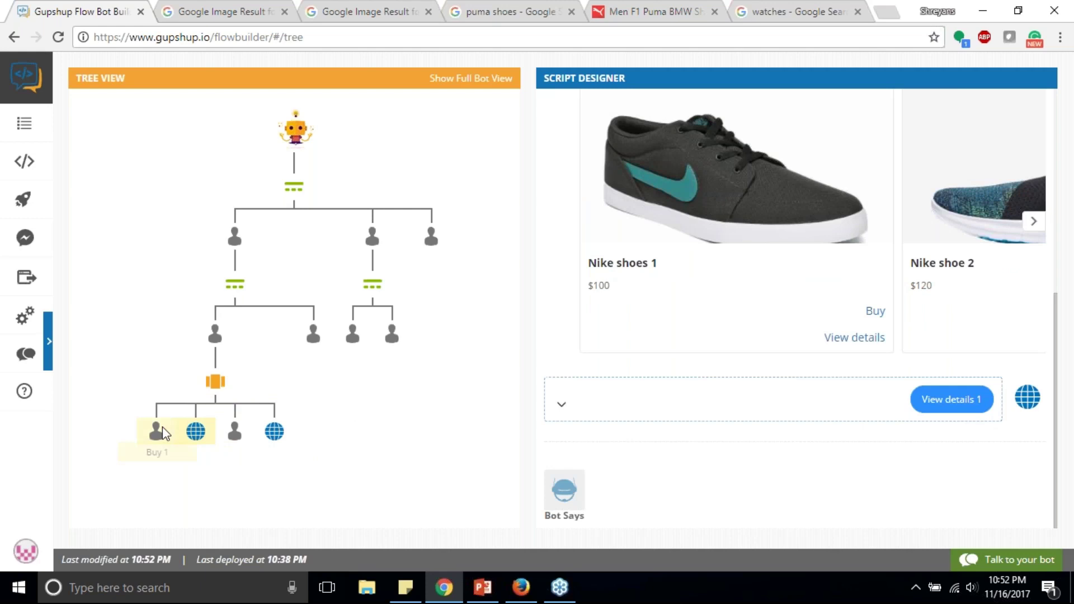
{"action": "left_click", "coordinate": [157, 441]}
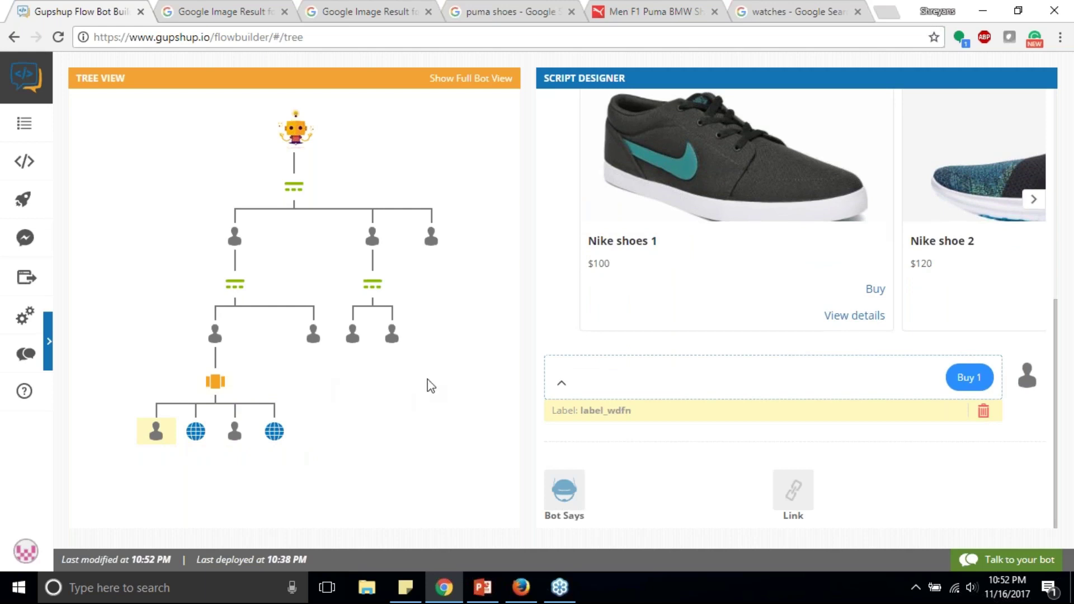
Step: Add the Buy 1 reply 'Thanks for shopping. We will deliver the product within 2 working days.'
{"action": "left_click", "coordinate": [565, 493]}
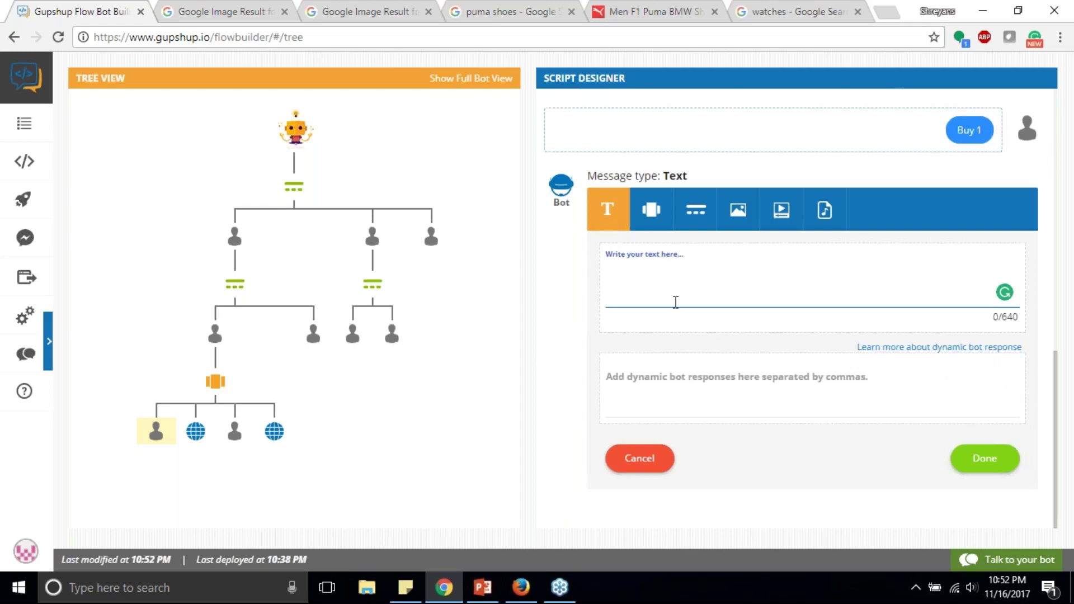
{"action": "type", "text": "Thanks for shoping"}
{"action": "key", "text": "BackSpace"}
{"action": "key", "text": "BackSpace"}
{"action": "key", "text": "BackSpace"}
{"action": "type", "text": "p"}
{"action": "key", "text": "BackSpace"}
{"action": "type", "text": "ping. We will deliver"}
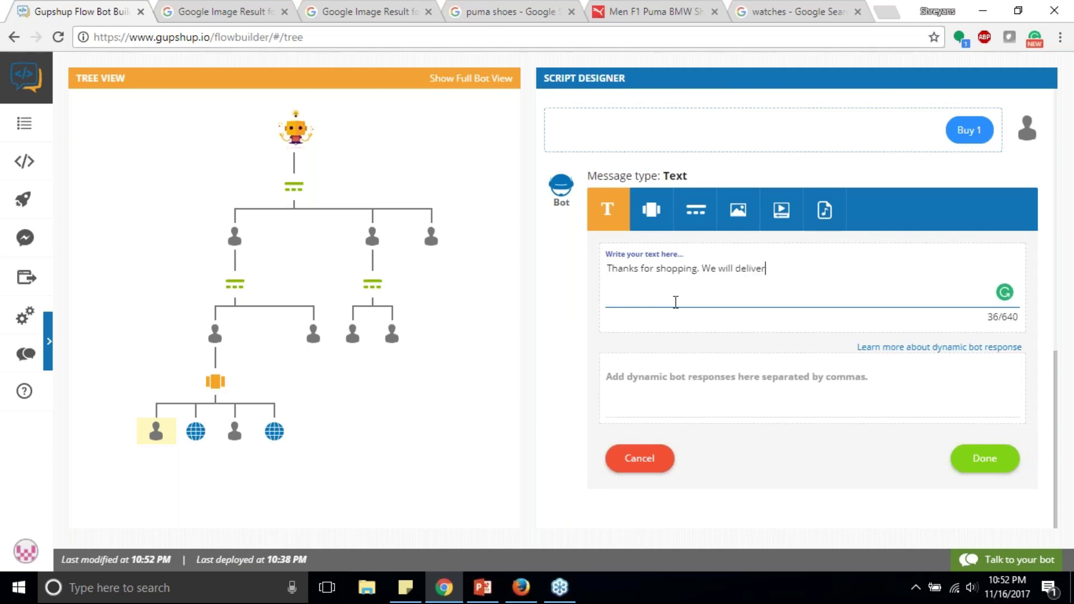
{"action": "type", "text": " the product in"}
{"action": "key", "text": "BackSpace"}
{"action": "key", "text": "BackSpace"}
{"action": "key", "text": "BackSpace"}
{"action": "key", "text": "BackSpace"}
{"action": "key", "text": "BackSpace"}
{"action": "type", "text": "t in 2 working days."}
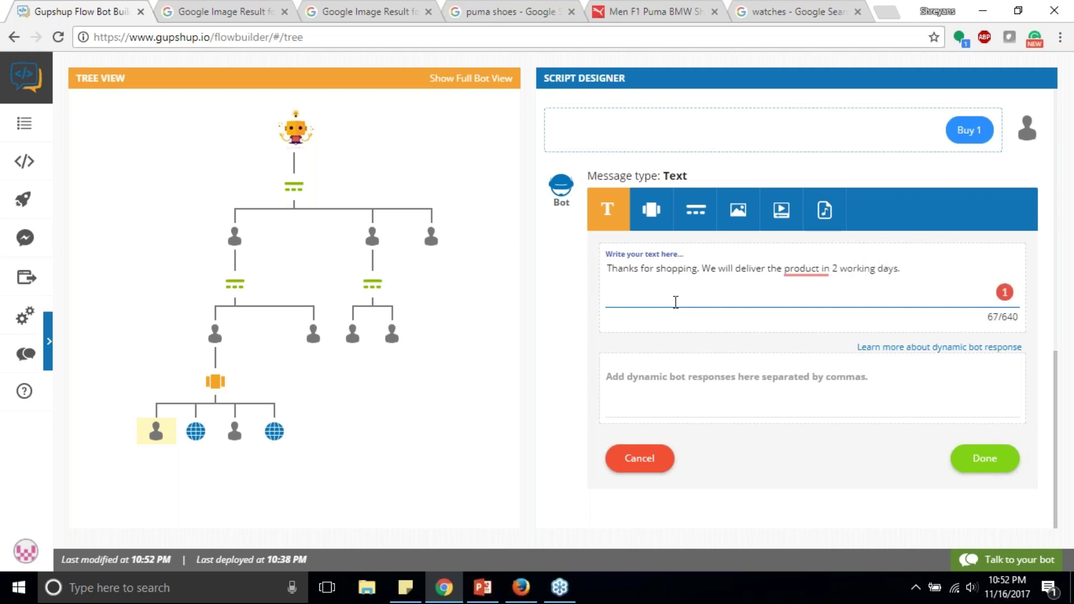
{"action": "mouse_move", "coordinate": [813, 265]}
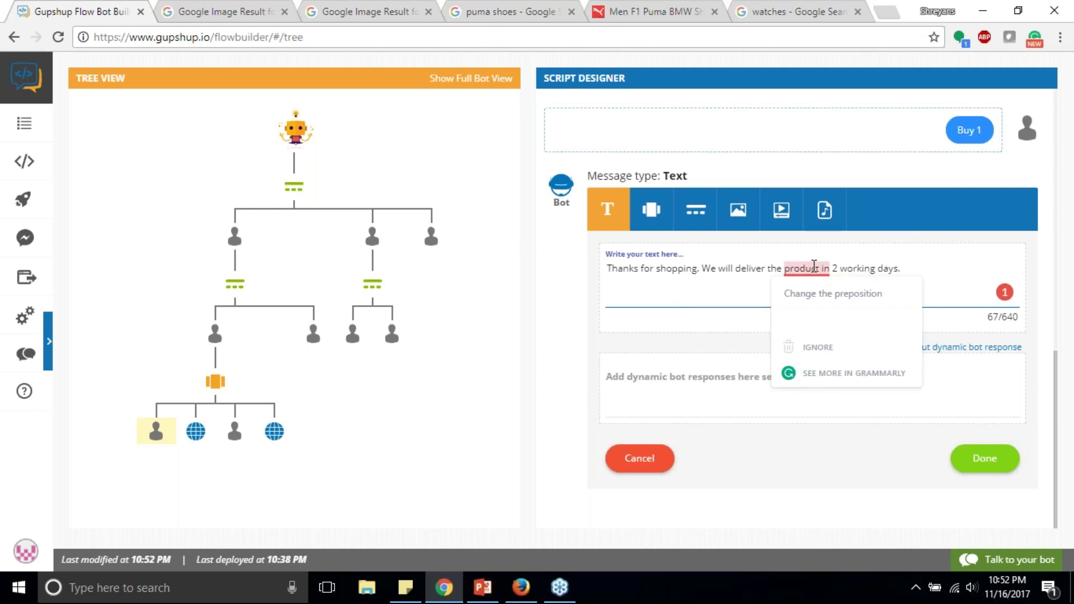
{"action": "left_click", "coordinate": [824, 311]}
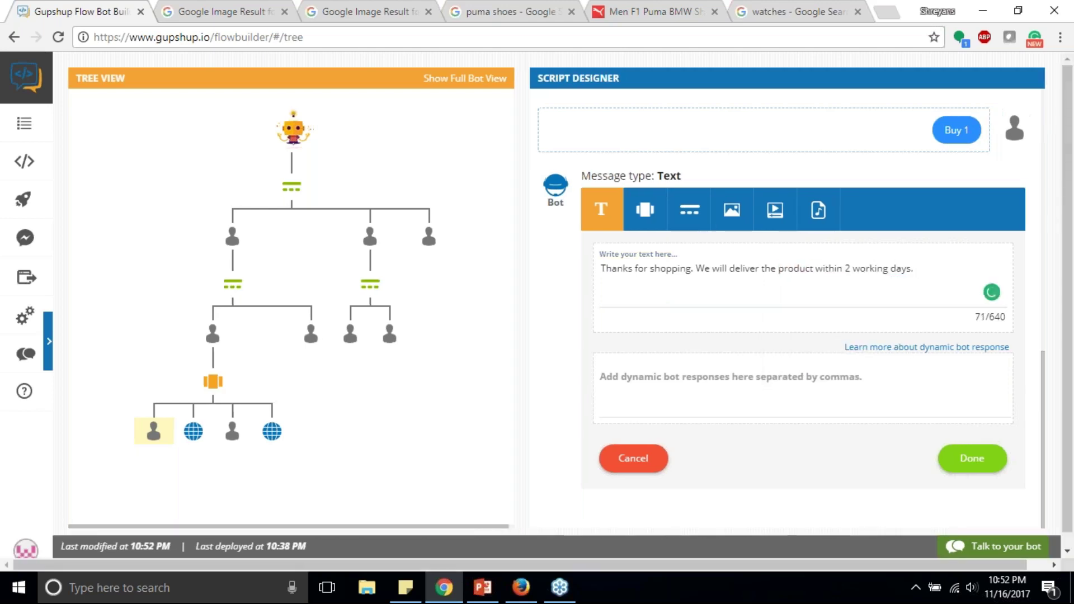
{"action": "left_click", "coordinate": [973, 460]}
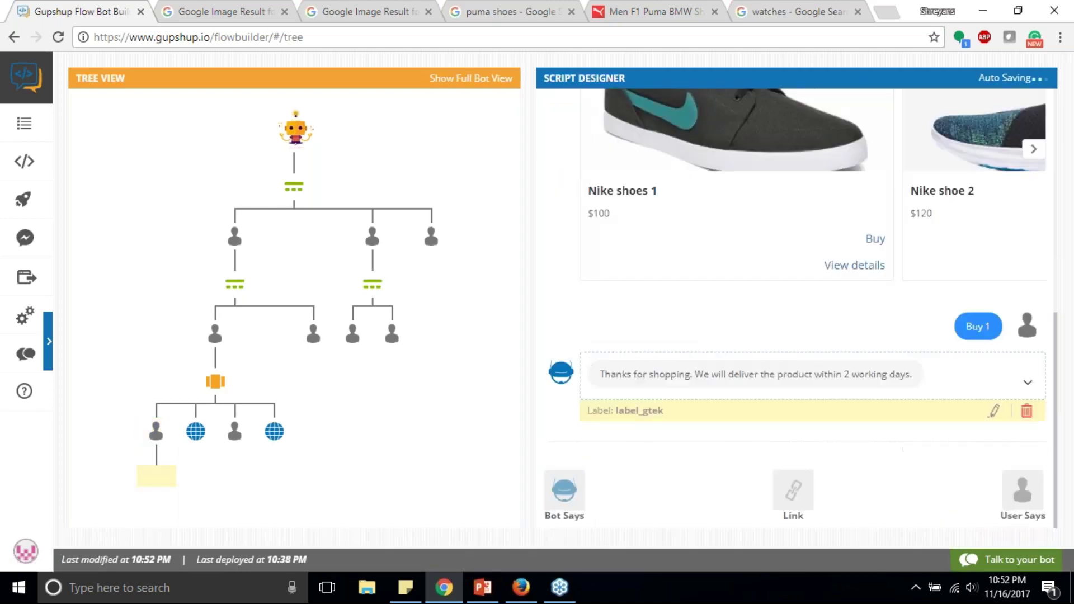
Step: Add an image reply after the thank-you using a cropped yellow smiley face uploaded from the computer
{"action": "left_click", "coordinate": [565, 492]}
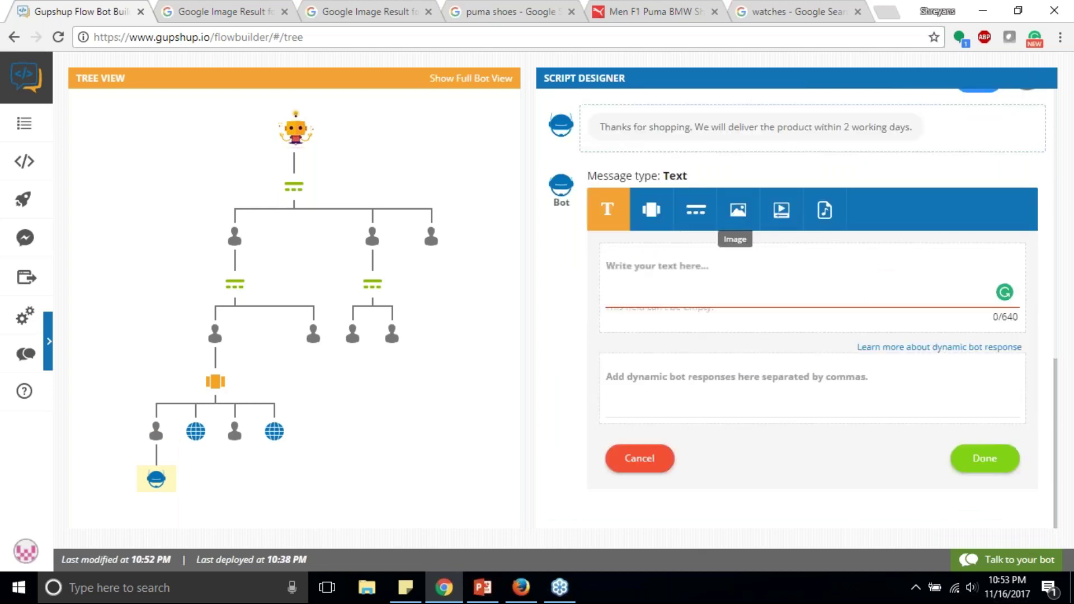
{"action": "left_click", "coordinate": [737, 218]}
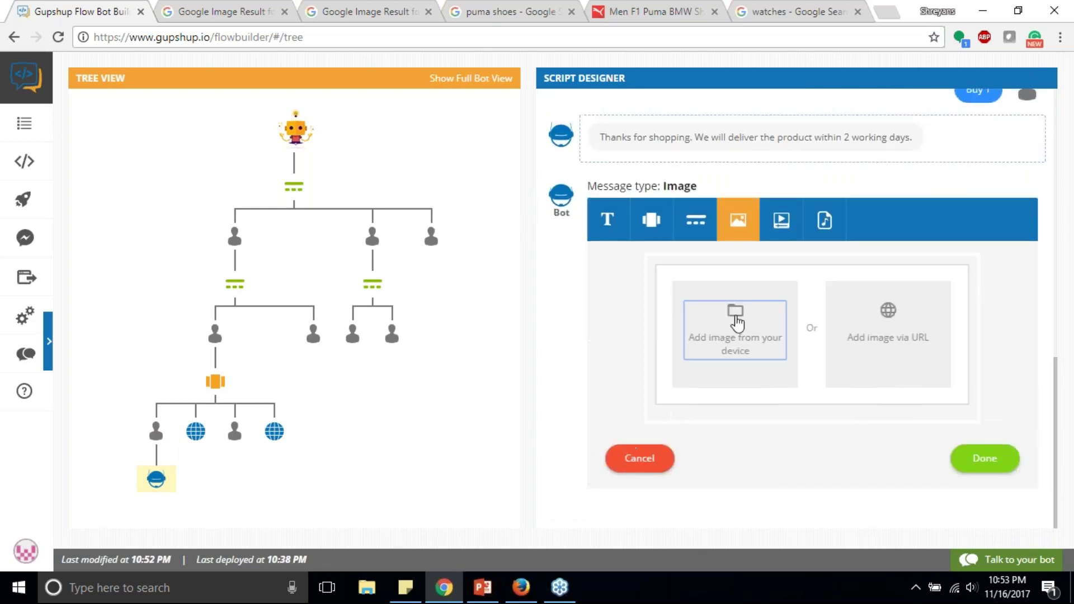
{"action": "left_click", "coordinate": [736, 323]}
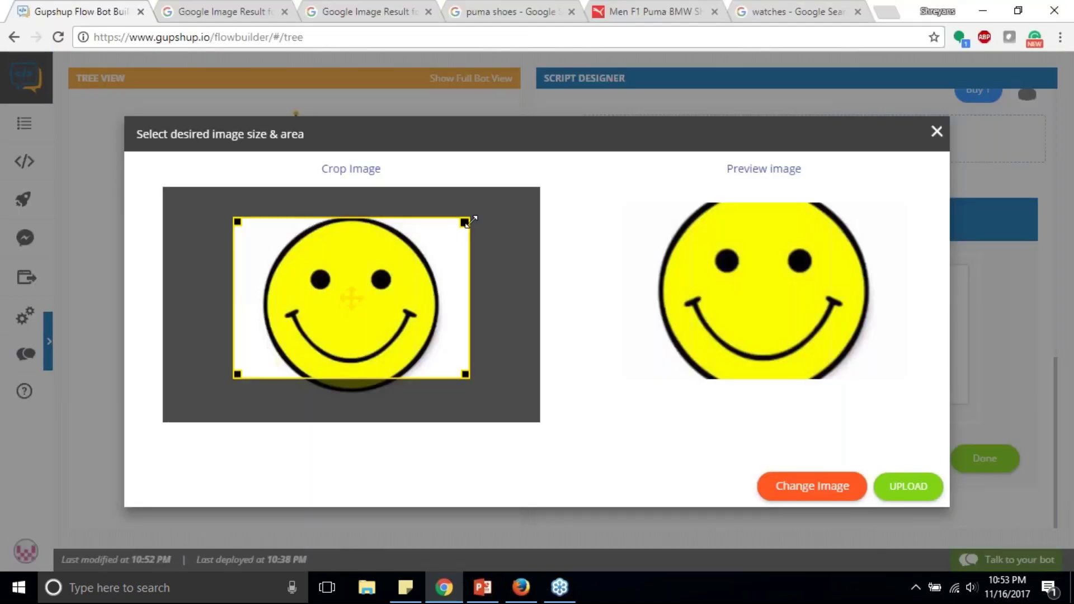
{"action": "left_click_drag", "start_coordinate": [466, 375], "coordinate": [477, 393]}
{"action": "left_click", "coordinate": [919, 493]}
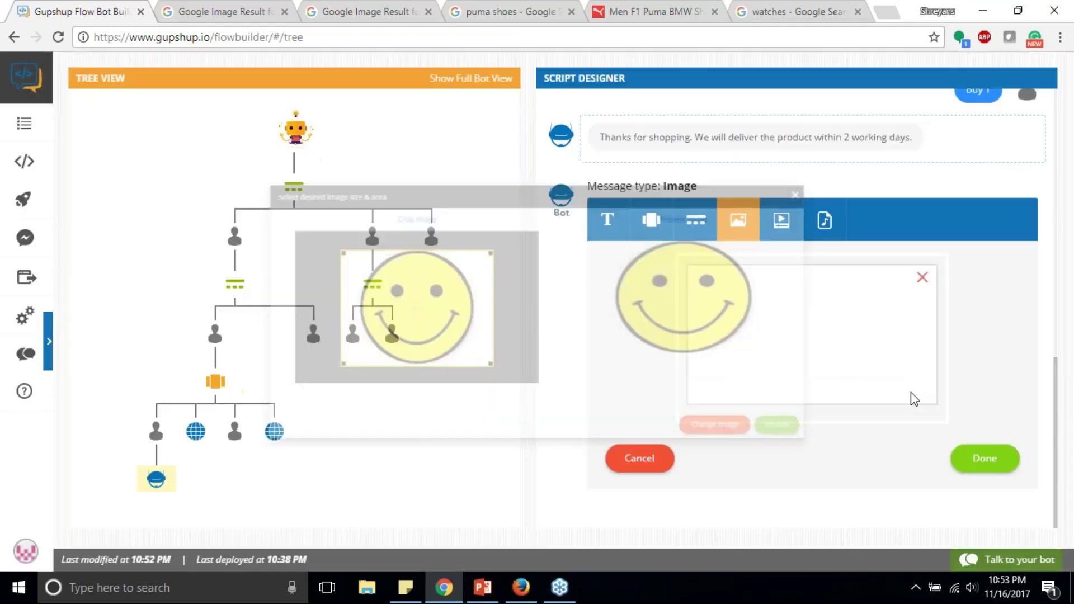
{"action": "left_click", "coordinate": [986, 464]}
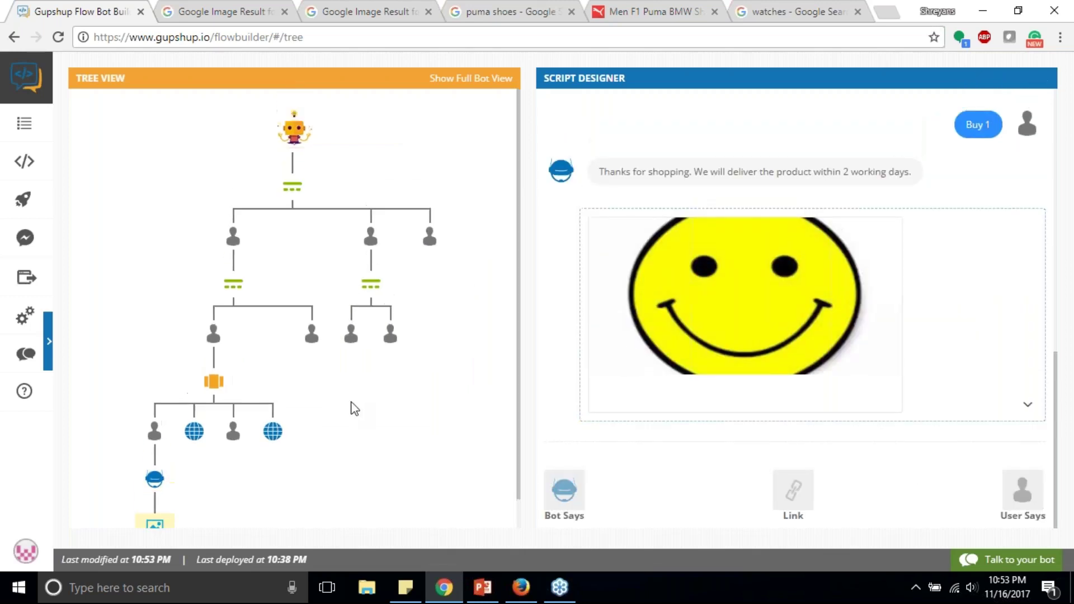
{"action": "scroll", "coordinate": [354, 409], "scroll_direction": "down", "scroll_amount": 1}
{"action": "left_click", "coordinate": [992, 563]}
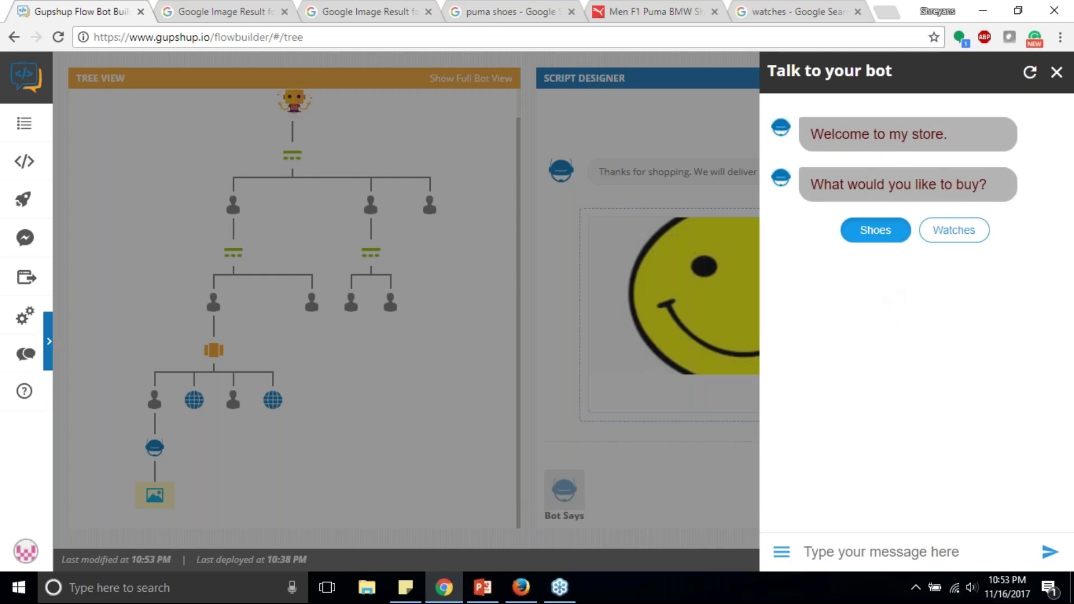
{"action": "left_click", "coordinate": [875, 229]}
{"action": "left_click", "coordinate": [876, 331]}
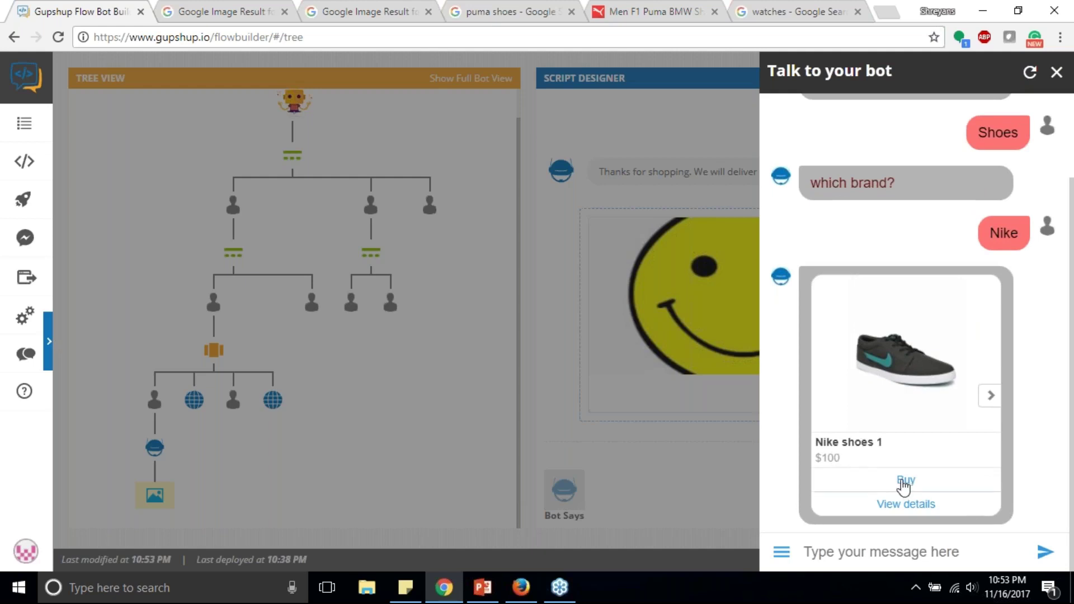
{"action": "left_click", "coordinate": [990, 397]}
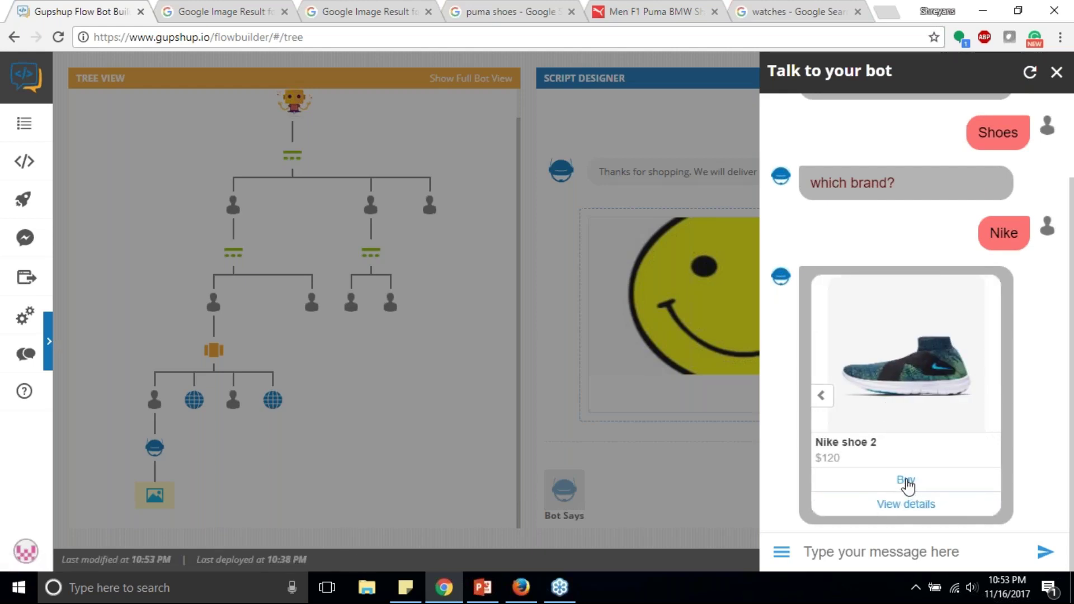
{"action": "left_click", "coordinate": [822, 396]}
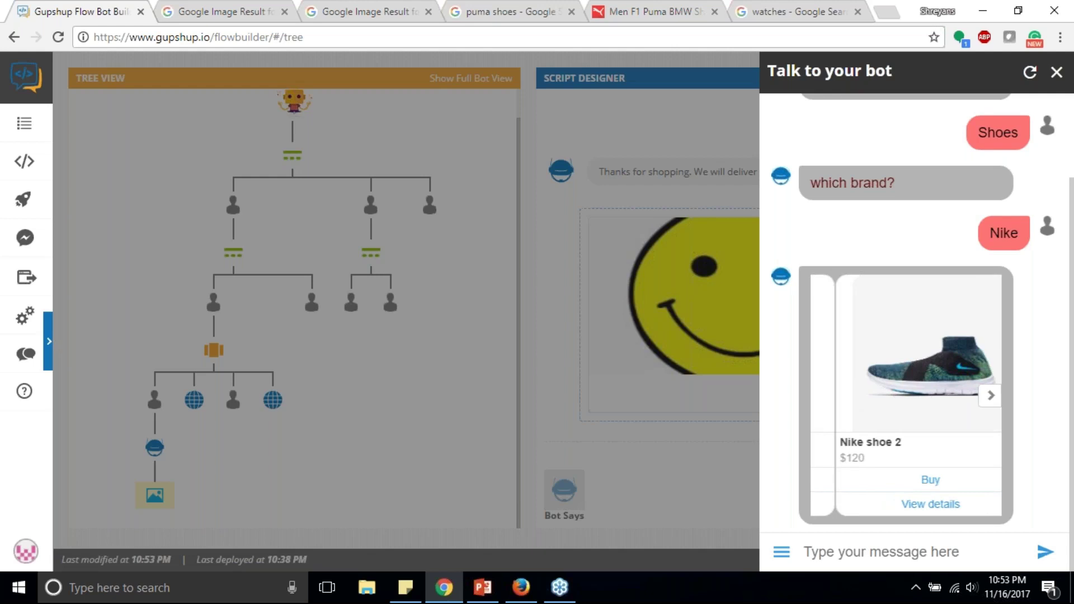
{"action": "left_click", "coordinate": [910, 483]}
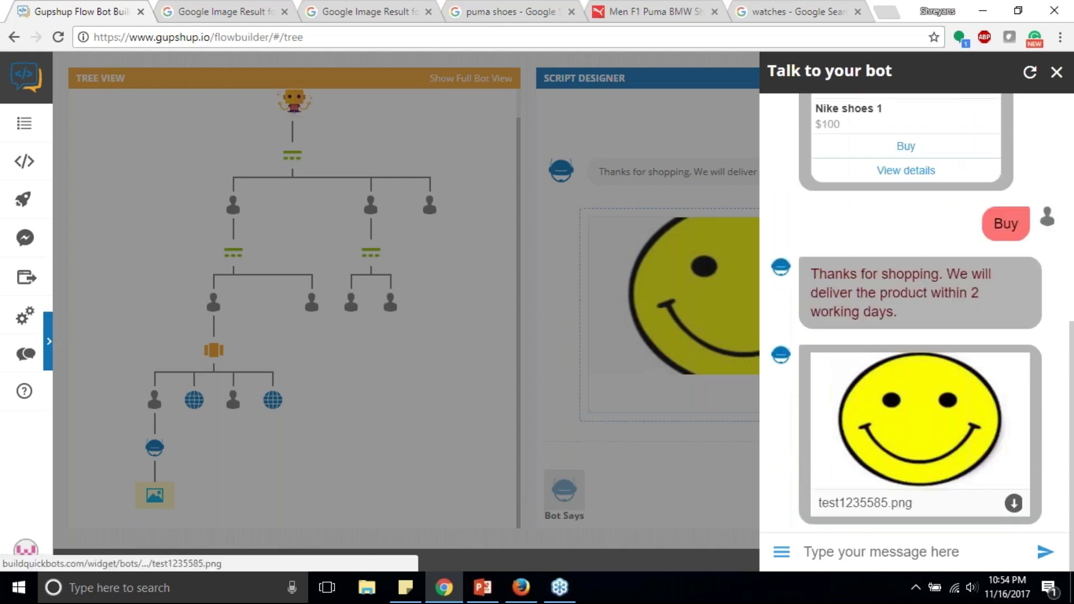
{"action": "left_click", "coordinate": [677, 457]}
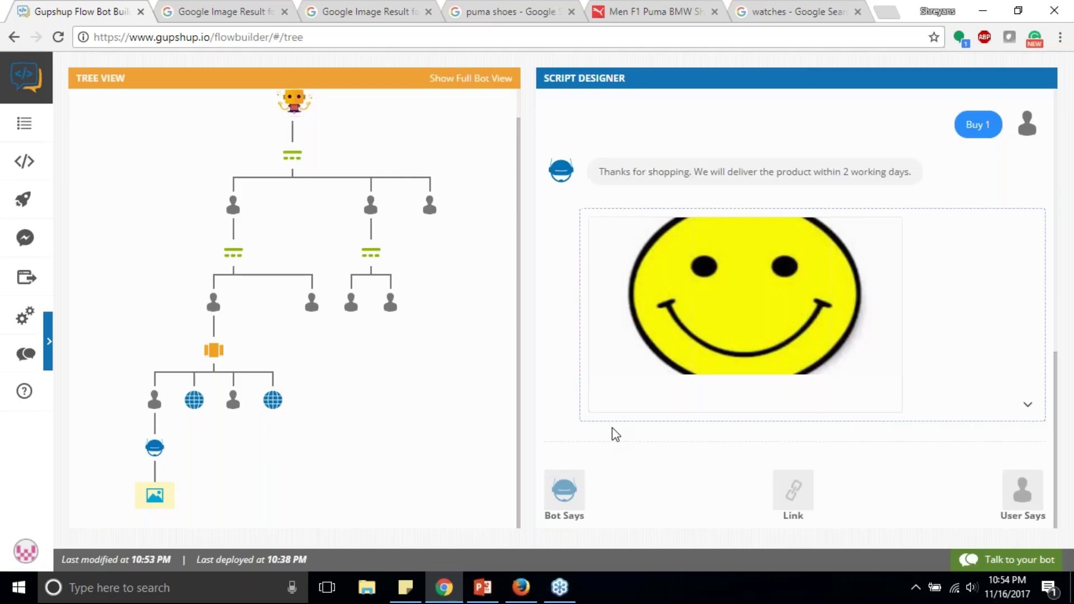
Step: Link Buy 2 to the Buy 1 node so it reuses the same follow-up replies
{"action": "left_click", "coordinate": [233, 399]}
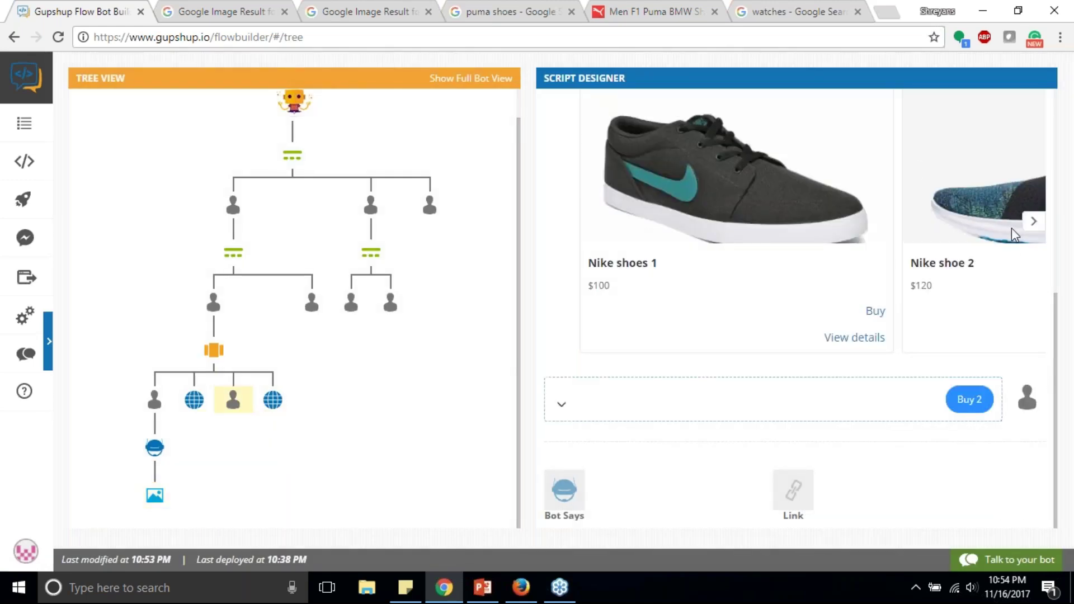
{"action": "left_click", "coordinate": [792, 492]}
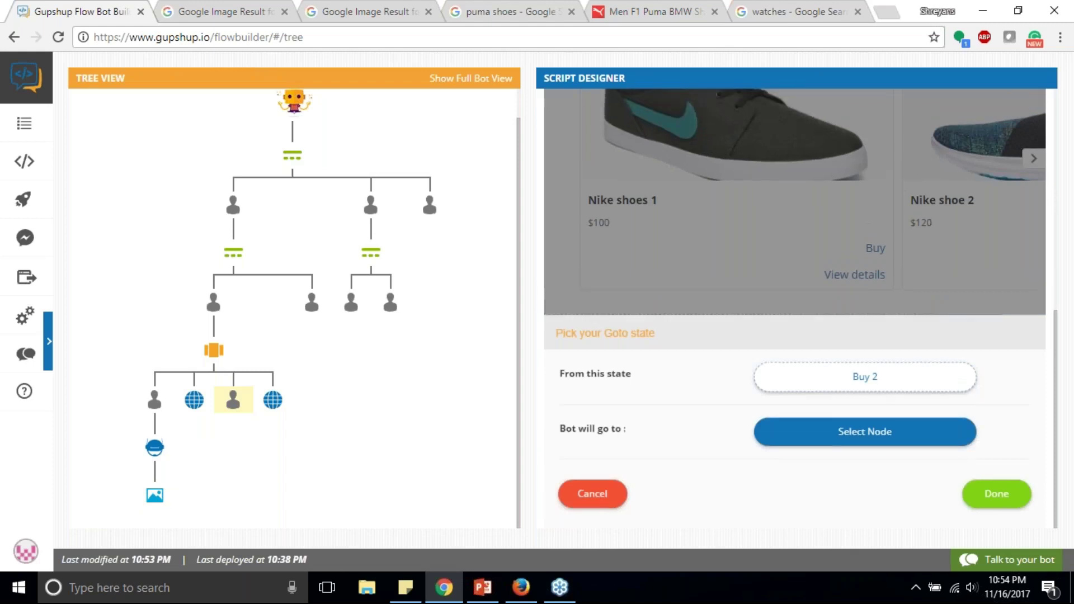
{"action": "left_click", "coordinate": [865, 432]}
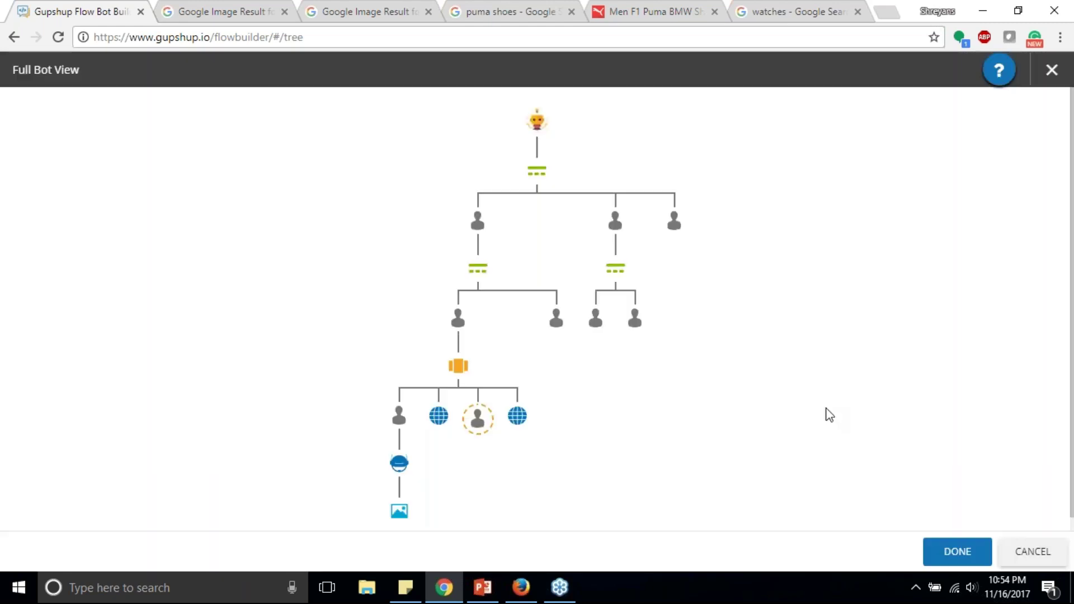
{"action": "left_click", "coordinate": [401, 428]}
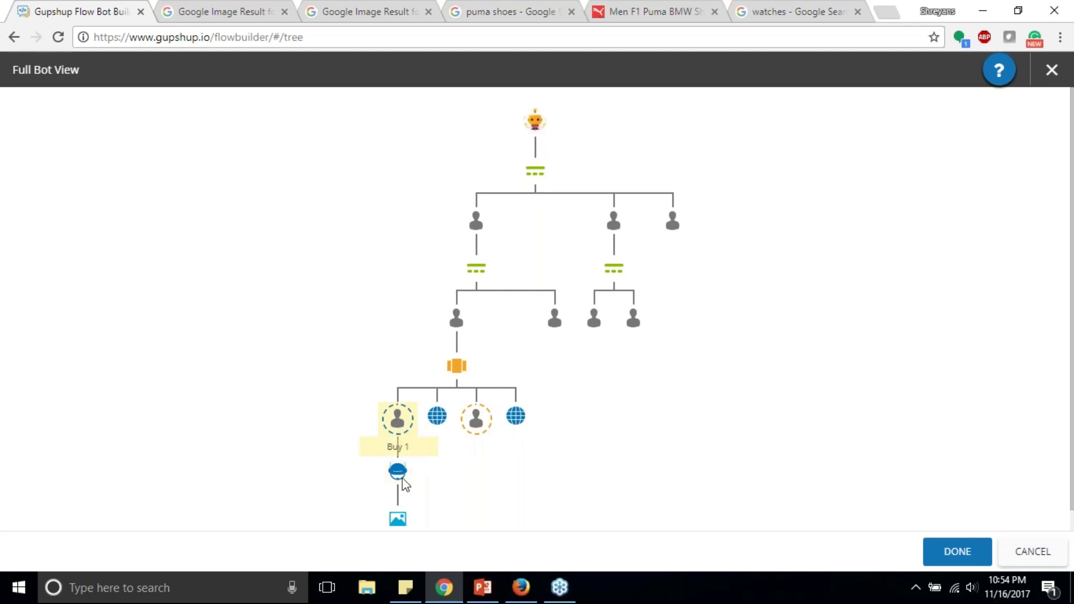
{"action": "left_click", "coordinate": [957, 554]}
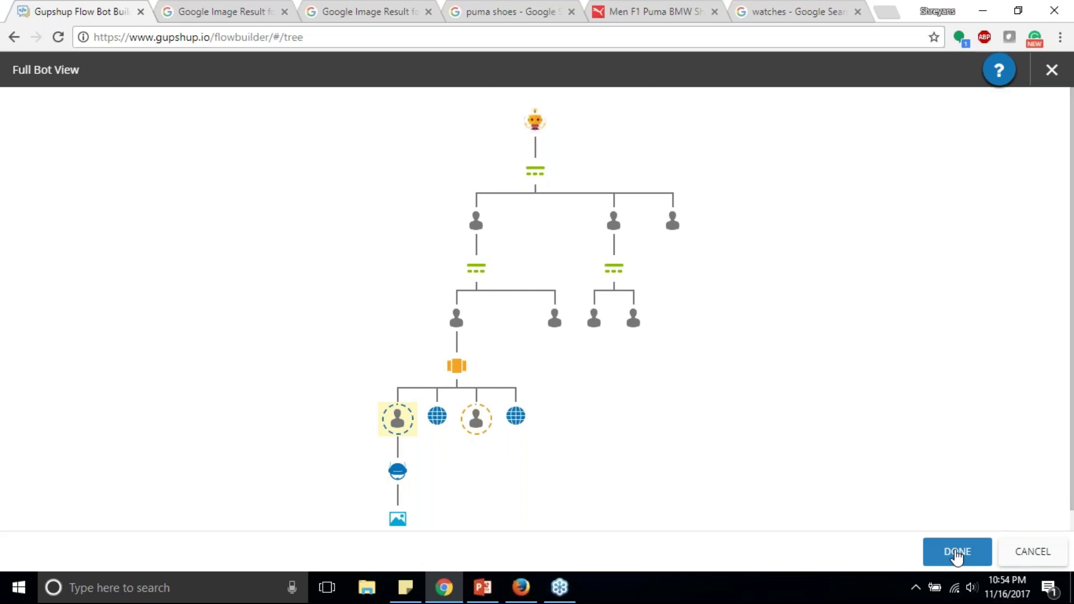
{"action": "left_click", "coordinate": [957, 553]}
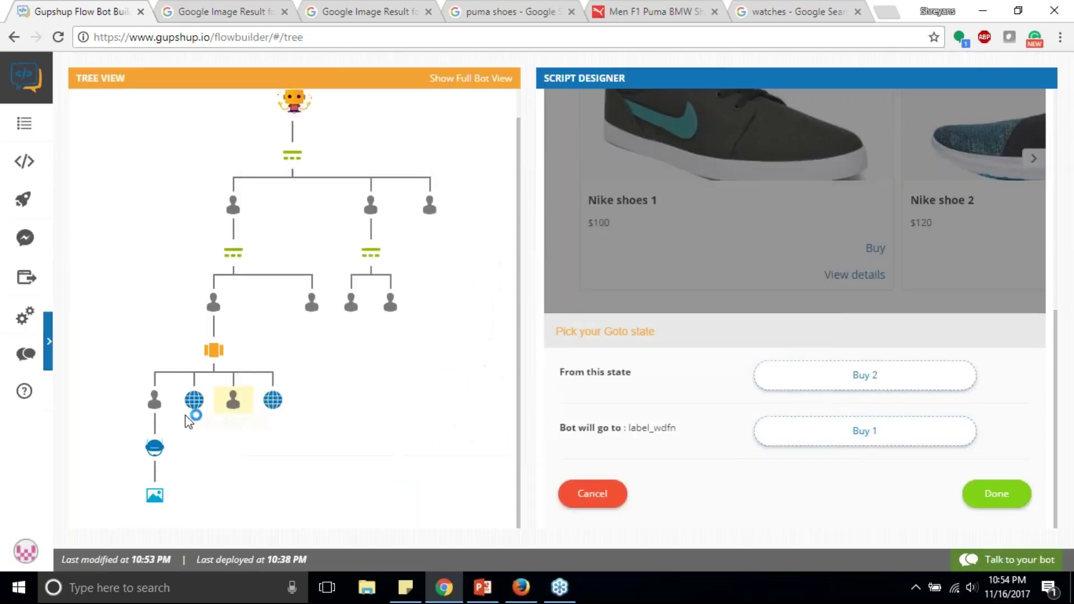
{"action": "left_click", "coordinate": [1014, 498]}
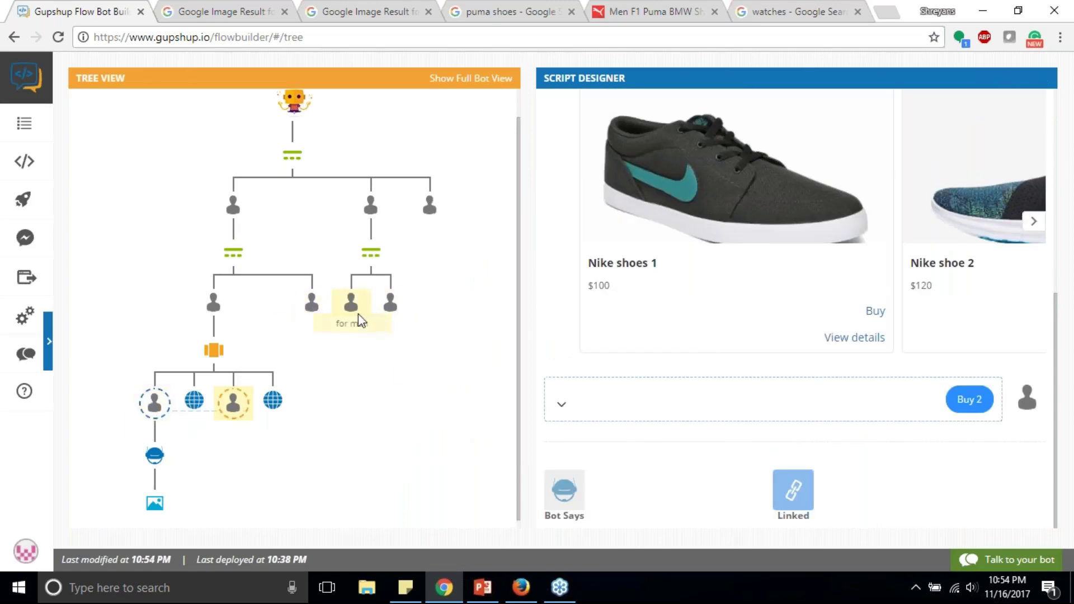
Step: Add a carousel reply under Puma titled 'Puma shoes 1' with a Puma shoe image from URL
{"action": "left_click", "coordinate": [303, 307]}
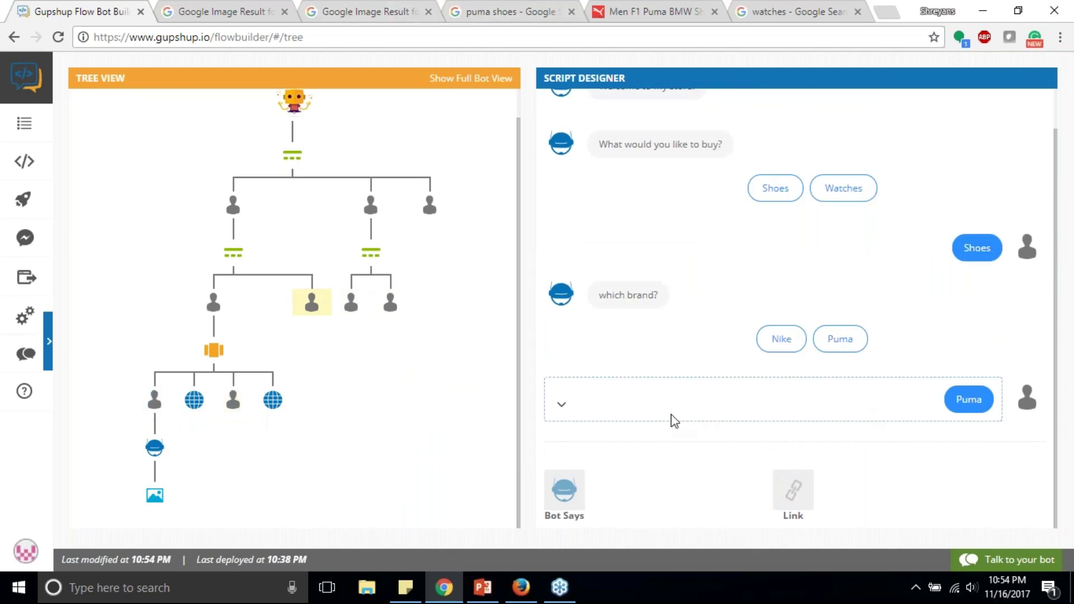
{"action": "left_click", "coordinate": [562, 405]}
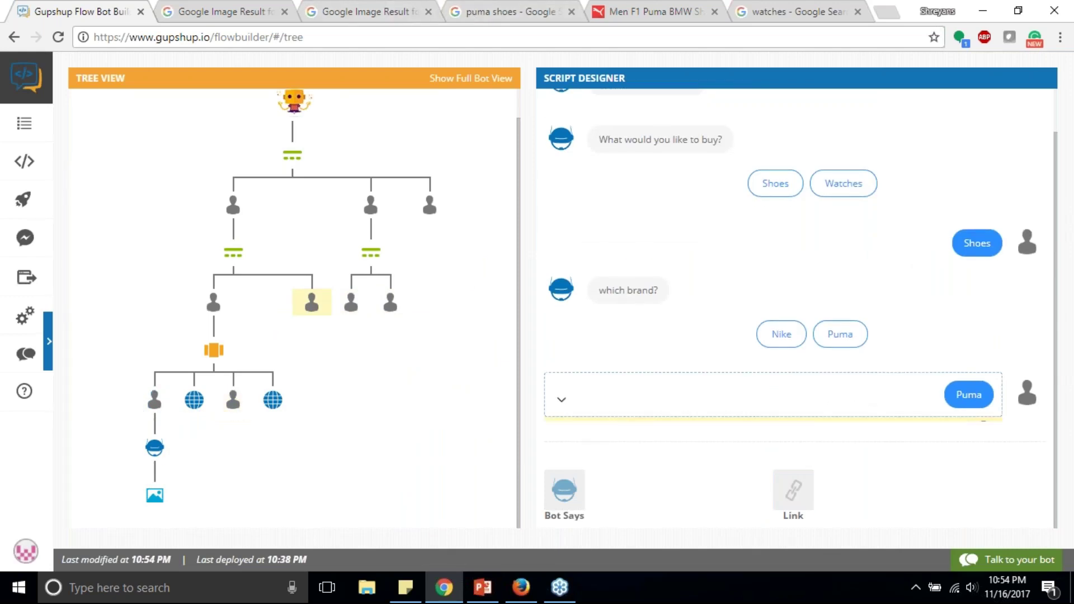
{"action": "left_click", "coordinate": [564, 489]}
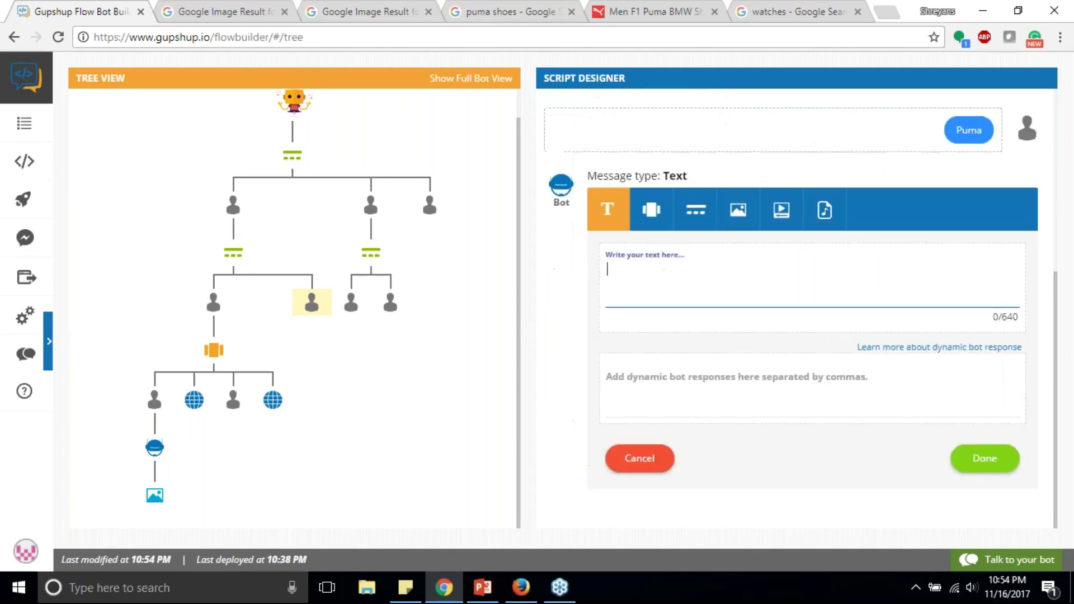
{"action": "left_click", "coordinate": [651, 209]}
{"action": "type", "text": "Puma shoes"}
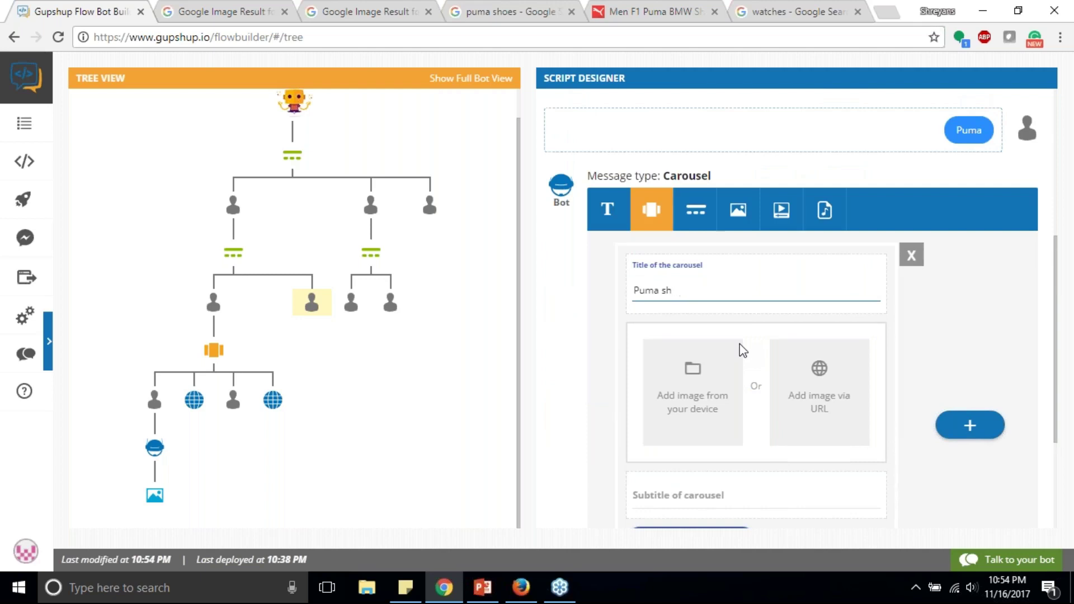
{"action": "type", "text": " 1"}
{"action": "left_click", "coordinate": [498, 7]}
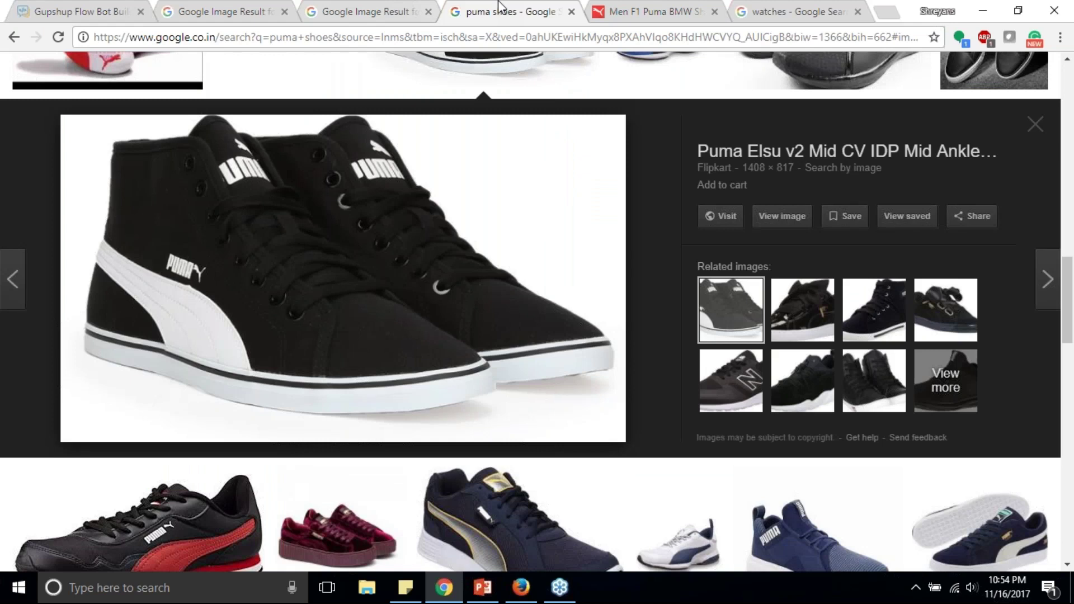
{"action": "right_click", "coordinate": [347, 221]}
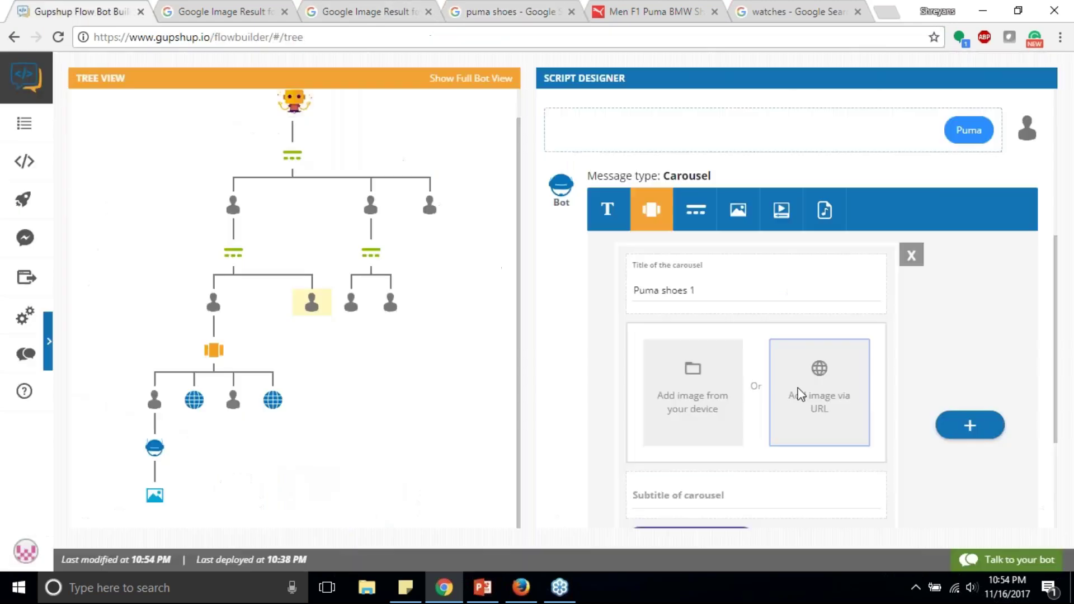
{"action": "left_click", "coordinate": [788, 374]}
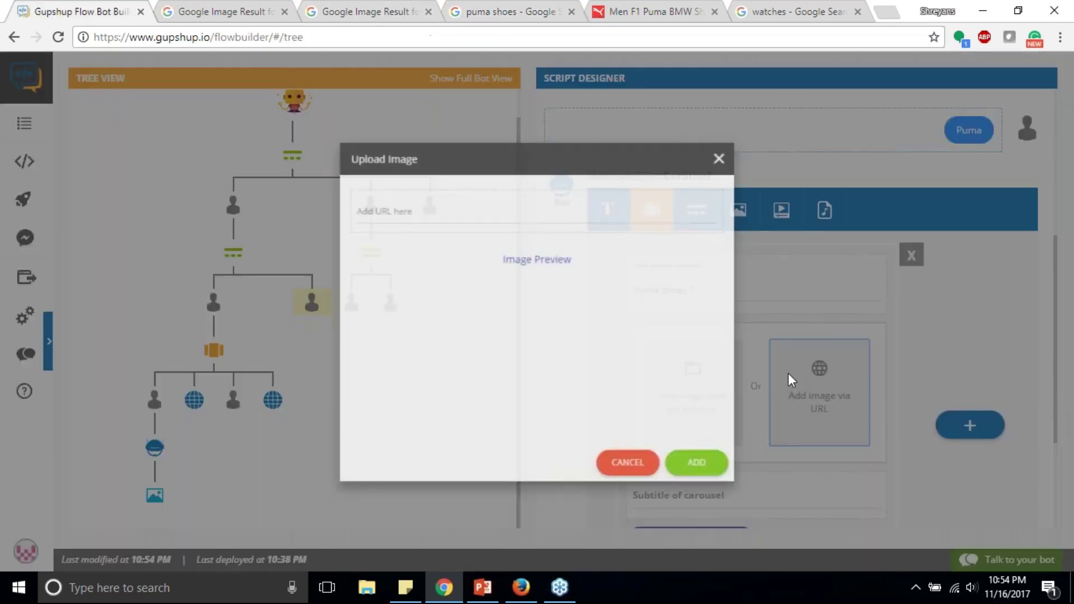
{"action": "key", "text": "ctrl+v"}
{"action": "key", "text": "Return"}
{"action": "scroll", "coordinate": [829, 374], "scroll_direction": "down", "scroll_amount": 3}
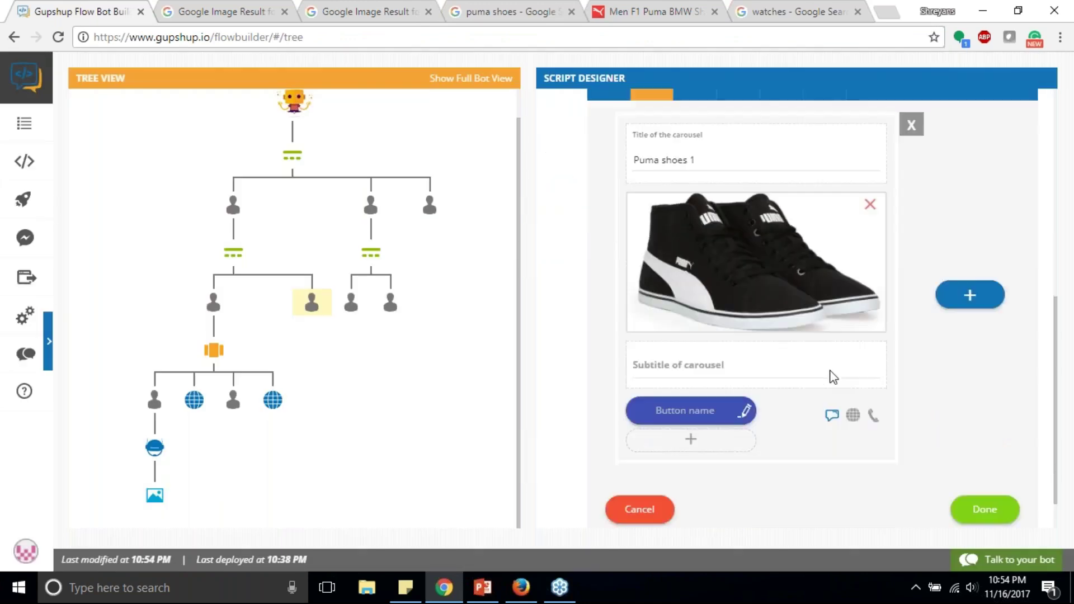
{"action": "left_click", "coordinate": [811, 316]}
{"action": "type", "text": "$99"}
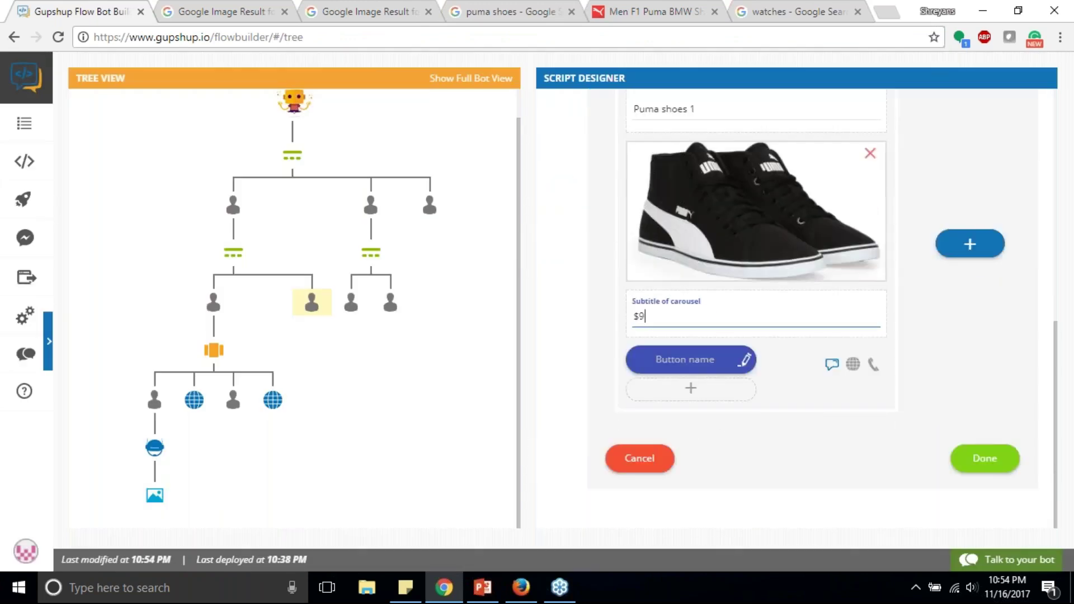
{"action": "left_click", "coordinate": [692, 362]}
{"action": "type", "text": "Buy"}
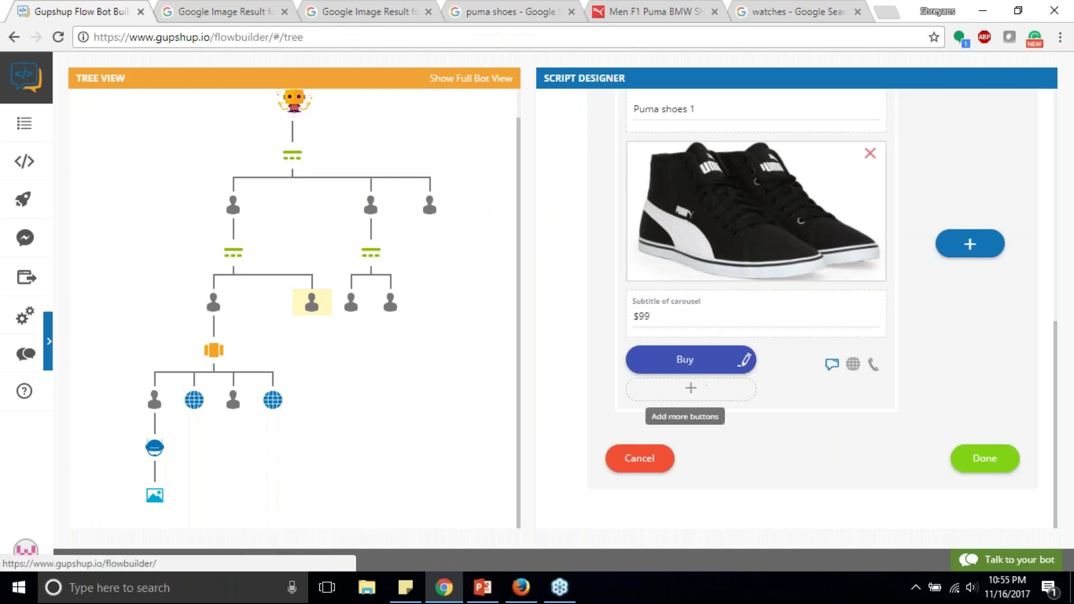
{"action": "left_click", "coordinate": [690, 387]}
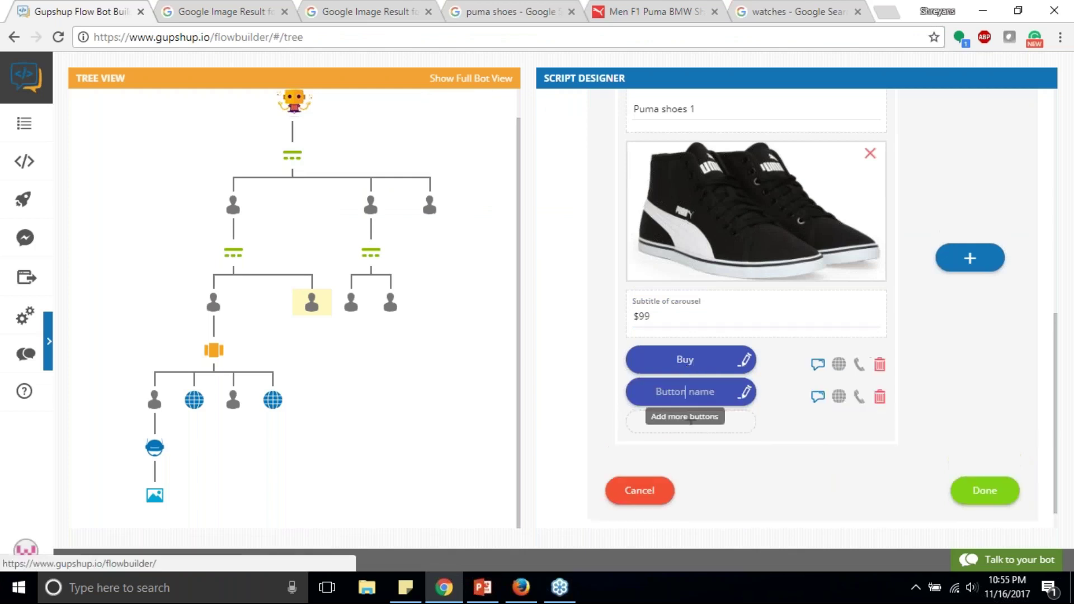
{"action": "type", "text": "View details"}
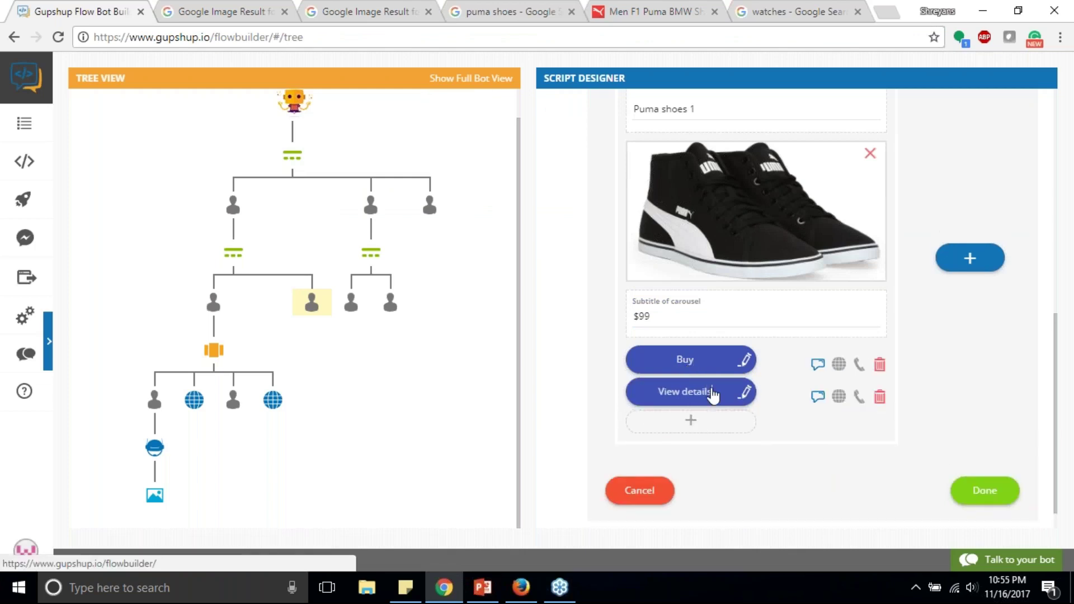
{"action": "left_click", "coordinate": [839, 397]}
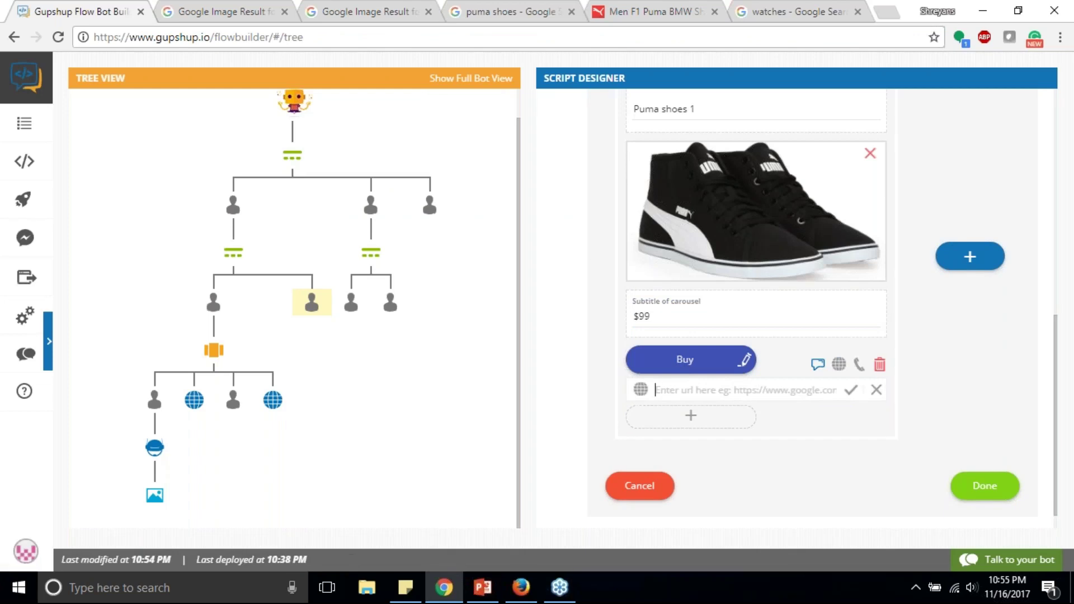
{"action": "type", "text": "https:"}
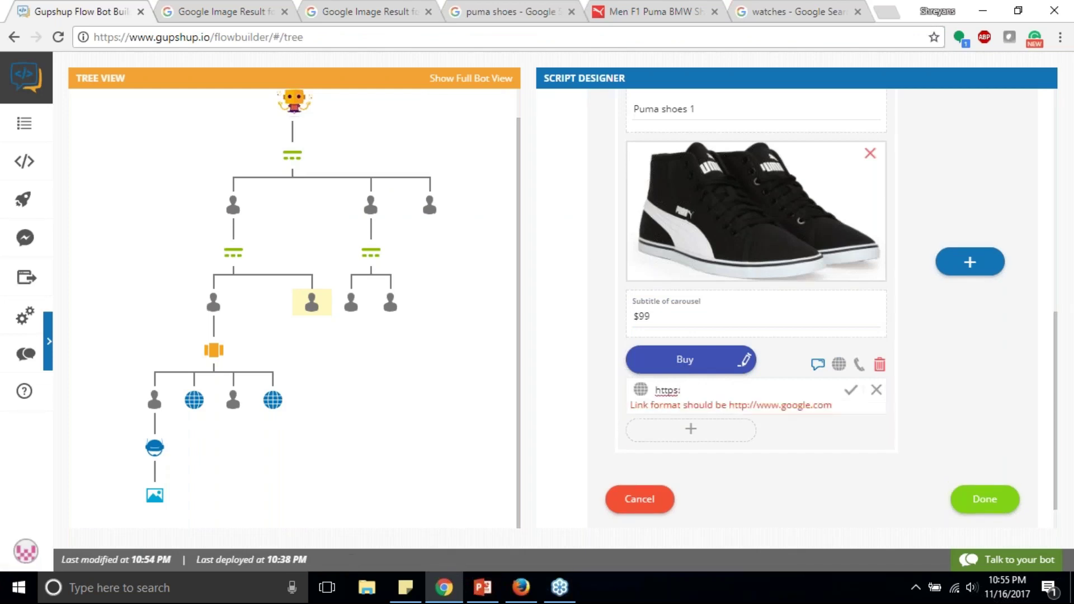
{"action": "type", "text": "//gup"}
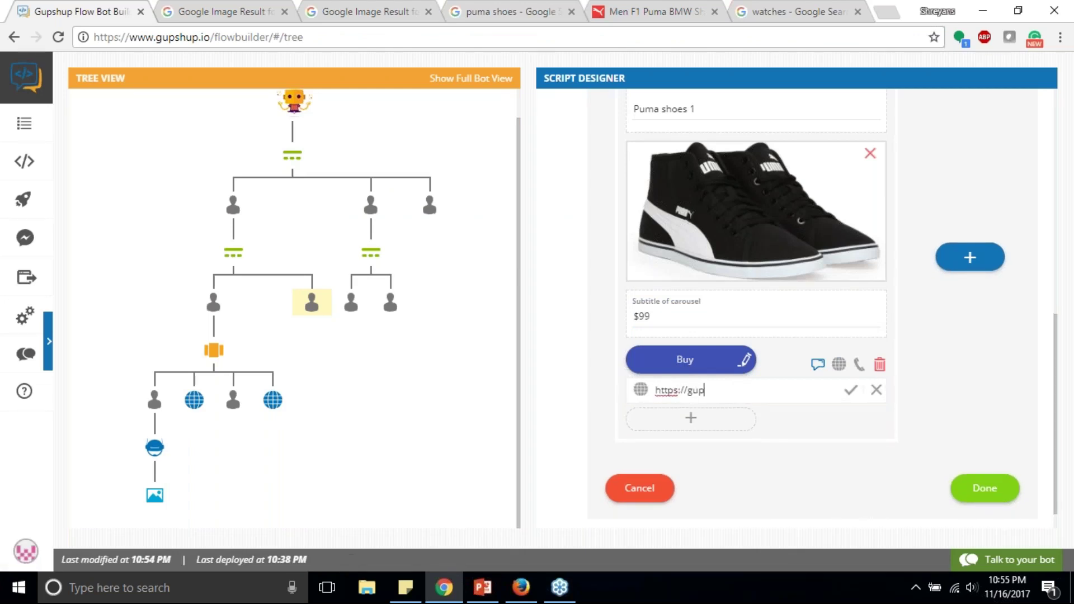
{"action": "type", "text": "shup.io"}
{"action": "left_click", "coordinate": [850, 390]}
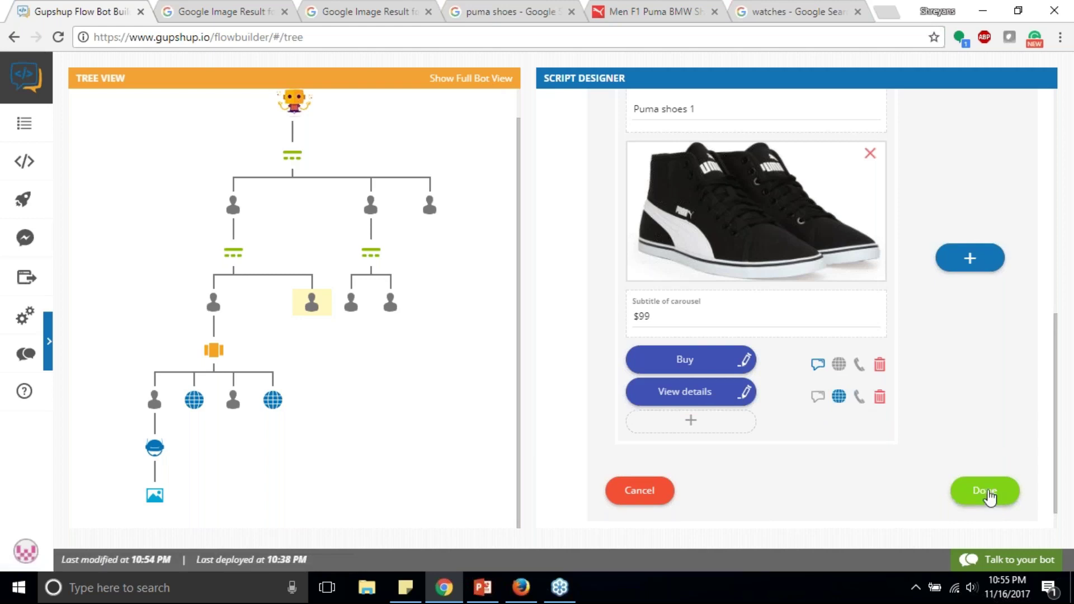
{"action": "left_click", "coordinate": [985, 493]}
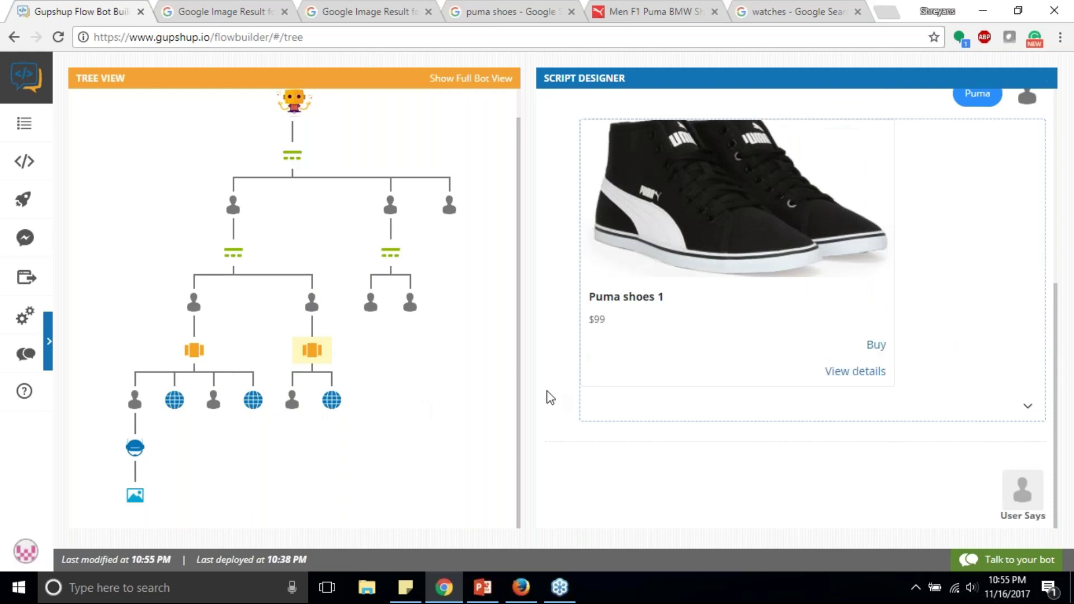
Step: Link the Puma carousel's Buy 1 reply to Nike's Buy 1 thank-you node
{"action": "left_click", "coordinate": [292, 409]}
{"action": "left_click", "coordinate": [793, 490]}
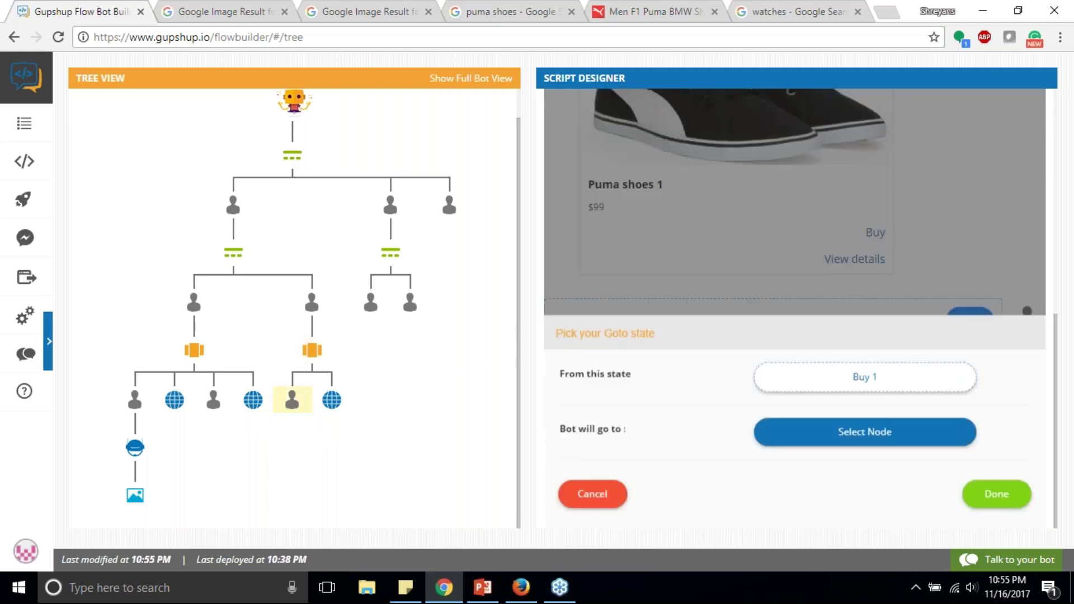
{"action": "left_click", "coordinate": [816, 433]}
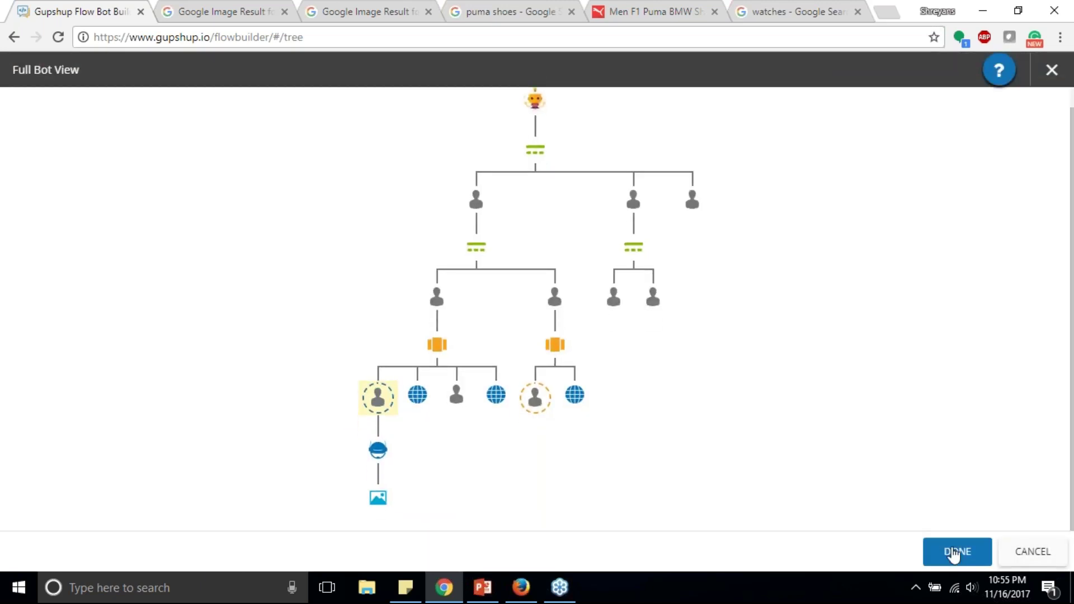
{"action": "left_click", "coordinate": [952, 551]}
{"action": "left_click", "coordinate": [993, 494]}
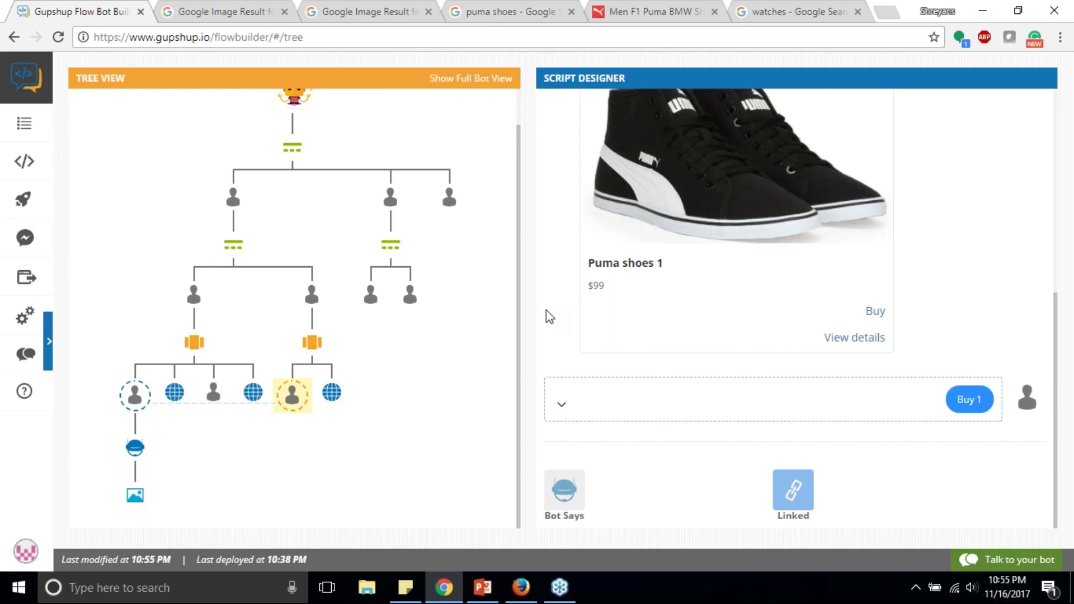
{"action": "scroll", "coordinate": [699, 306], "scroll_direction": "up", "scroll_amount": 1}
{"action": "scroll", "coordinate": [796, 308], "scroll_direction": "up", "scroll_amount": 1}
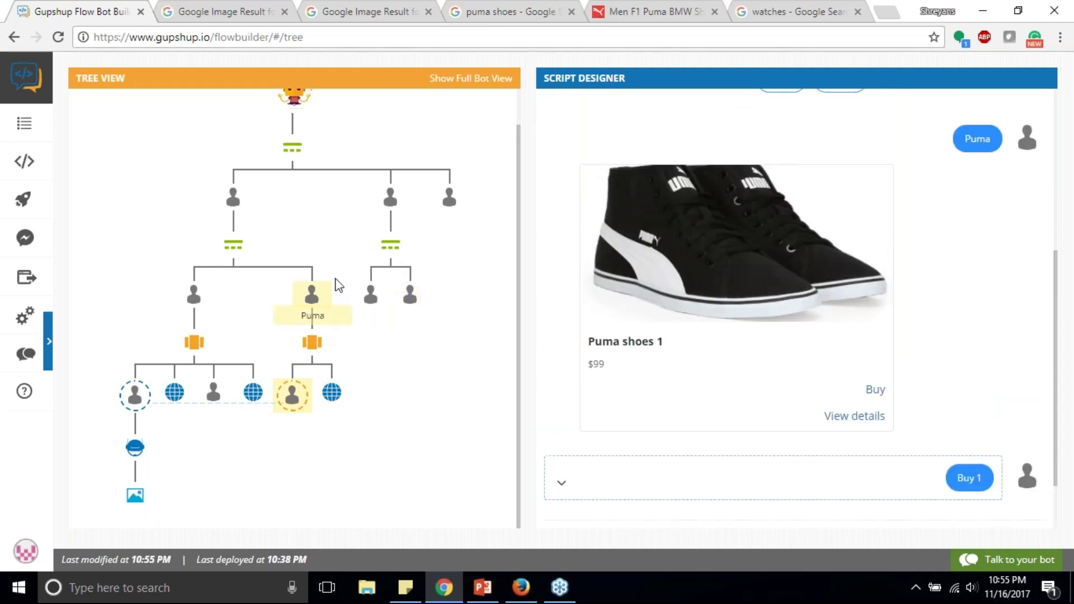
{"action": "scroll", "coordinate": [337, 283], "scroll_direction": "up", "scroll_amount": 1}
{"action": "scroll", "coordinate": [294, 308], "scroll_direction": "up", "scroll_amount": 1}
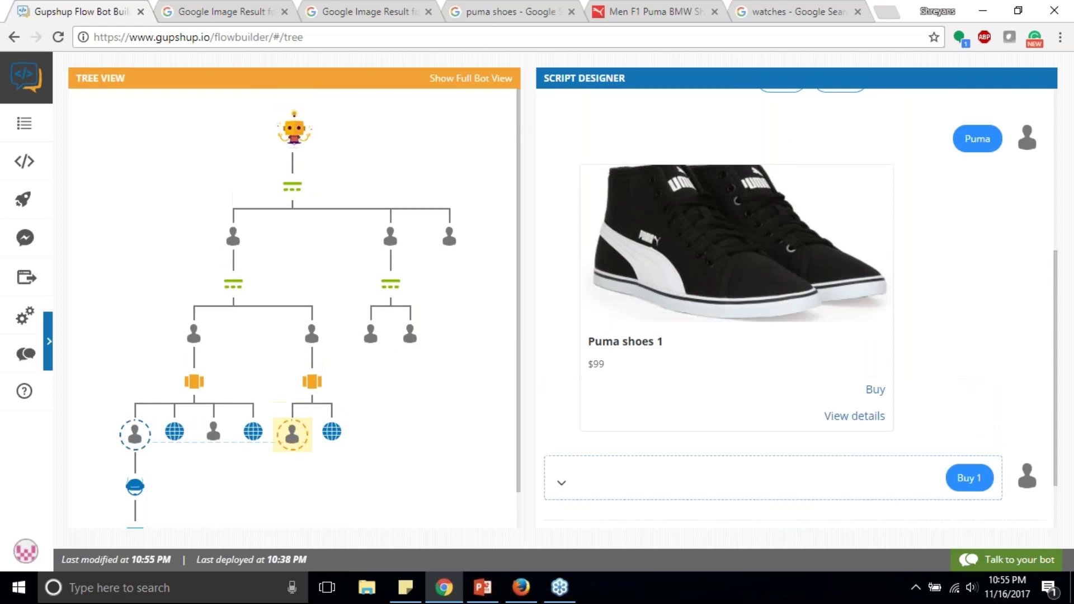
{"action": "scroll", "coordinate": [796, 307], "scroll_direction": "up", "scroll_amount": 5}
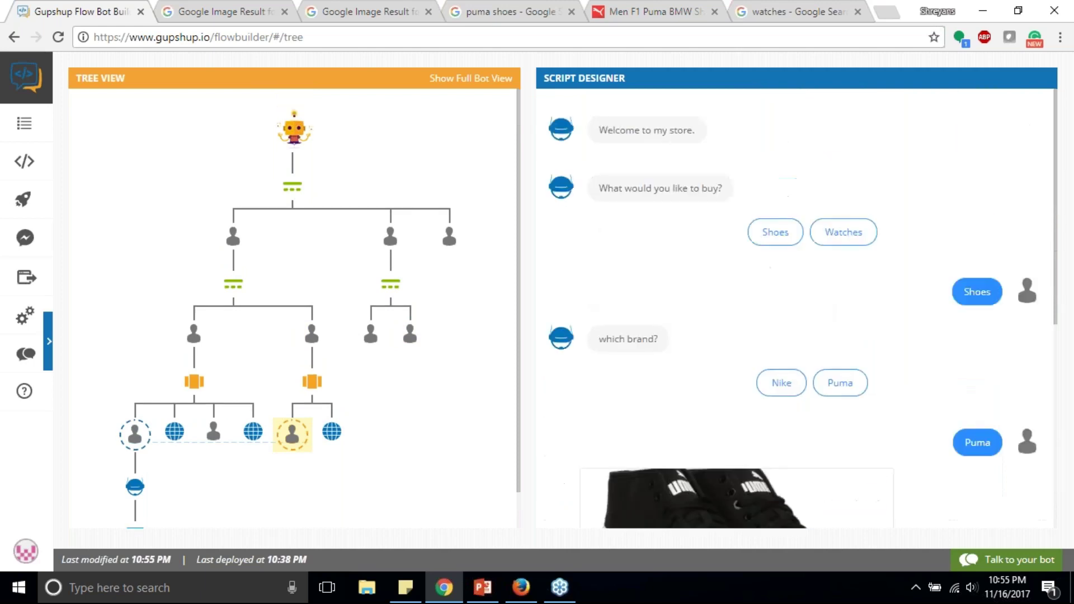
Step: Deploy the updated bot and launch a Messenger test chat with it
{"action": "left_click", "coordinate": [26, 203]}
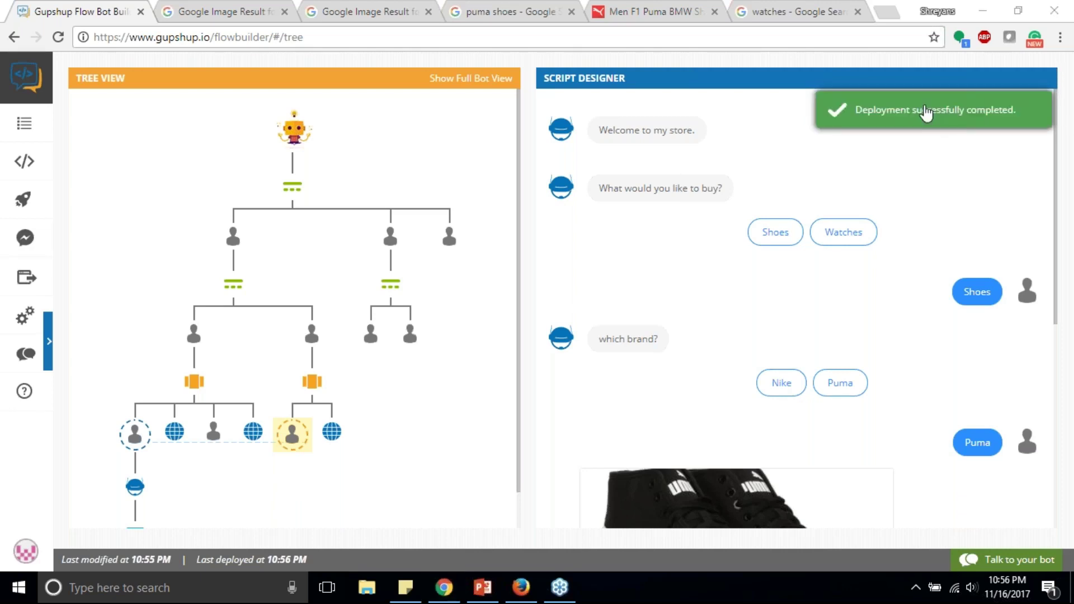
{"action": "left_click", "coordinate": [25, 237]}
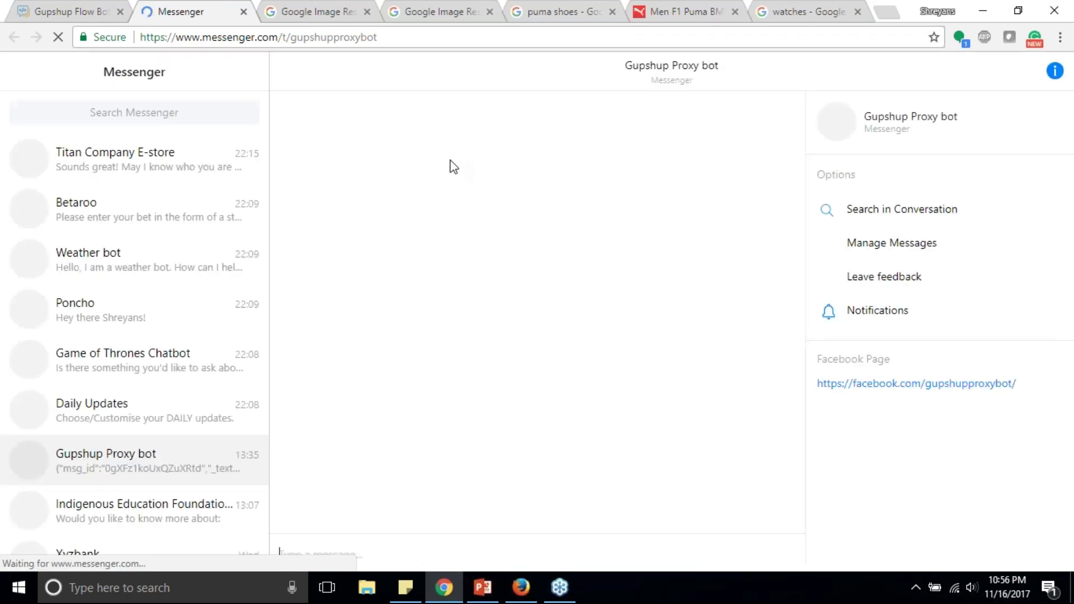
Step: In Messenger, choose Shoes then Nike, browse the carousel, and buy the first Nike shoe
{"action": "left_click", "coordinate": [58, 17]}
{"action": "left_click", "coordinate": [200, 7]}
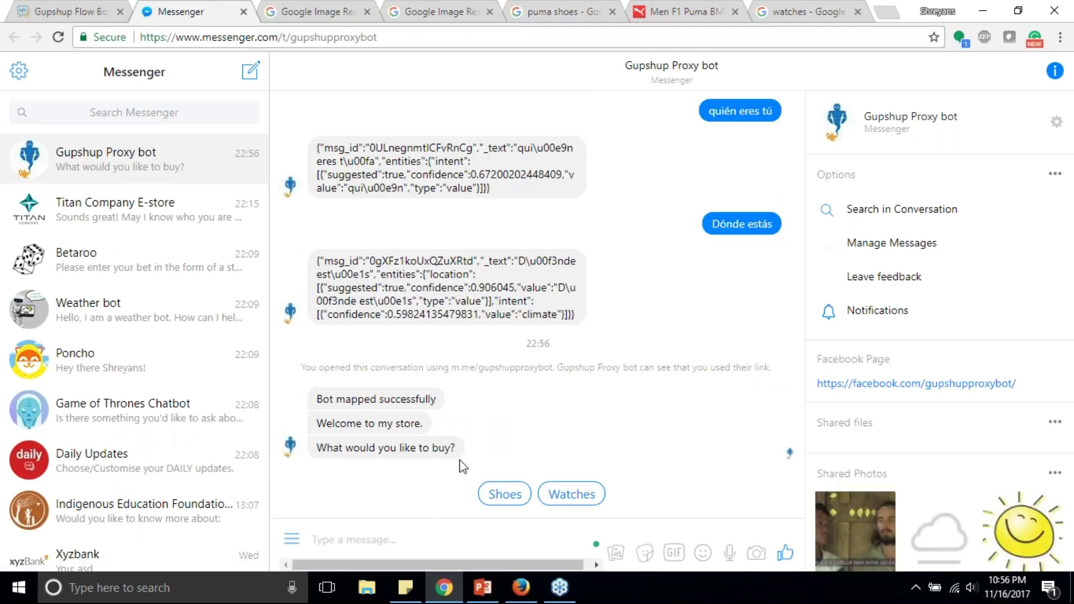
{"action": "left_click", "coordinate": [505, 495]}
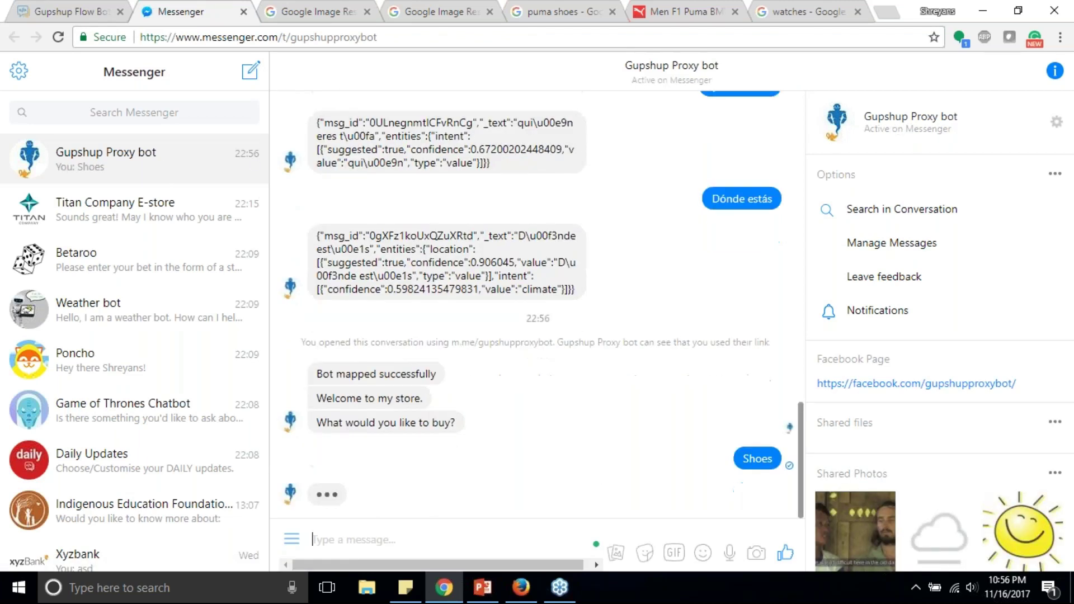
{"action": "left_click", "coordinate": [512, 494]}
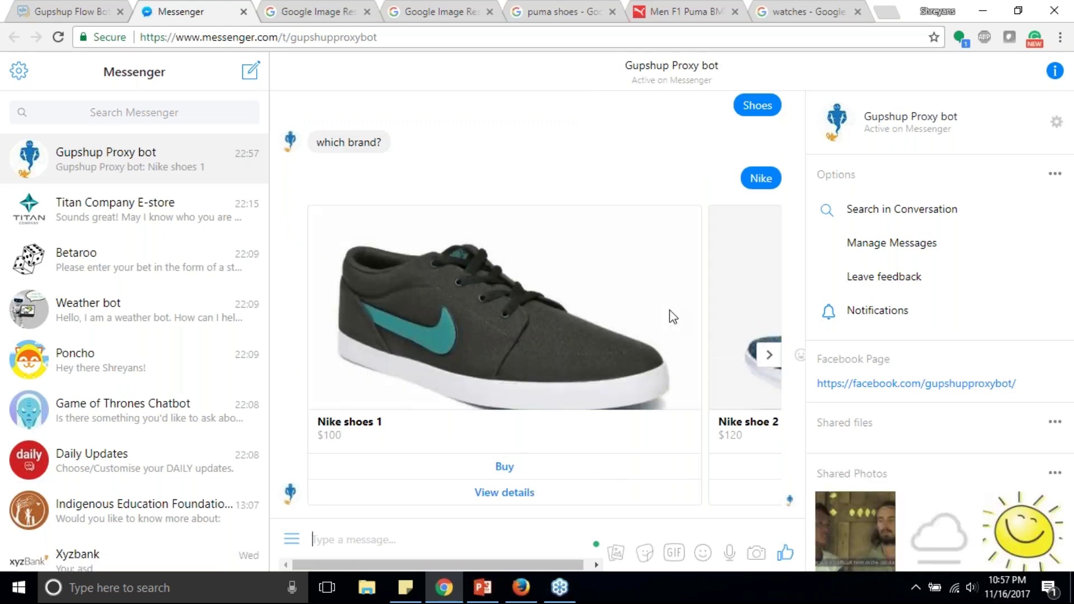
{"action": "left_click", "coordinate": [769, 354]}
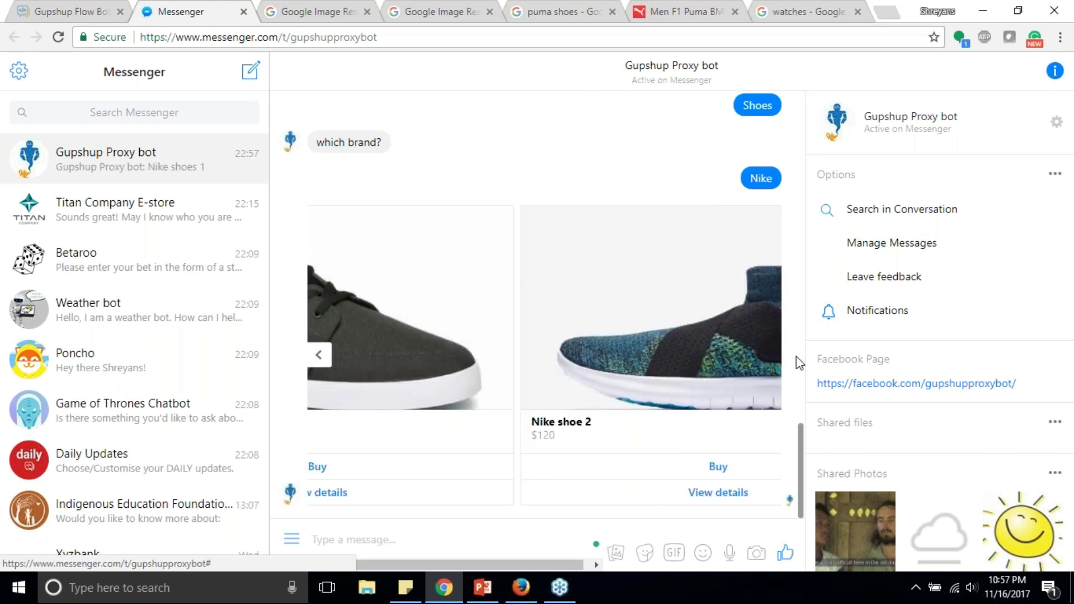
{"action": "left_click", "coordinate": [318, 355]}
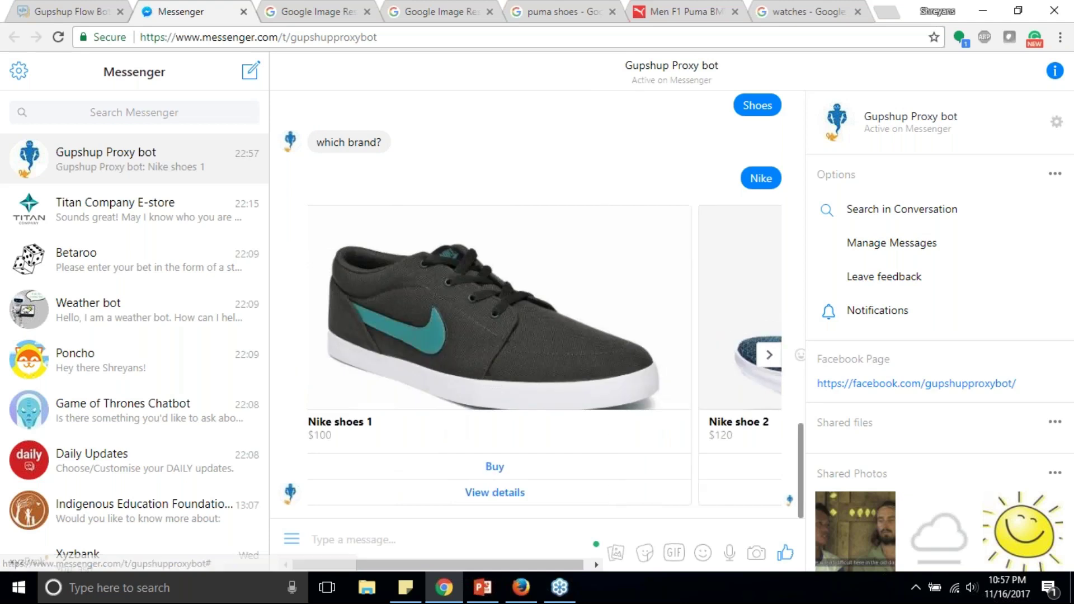
{"action": "left_click", "coordinate": [502, 468]}
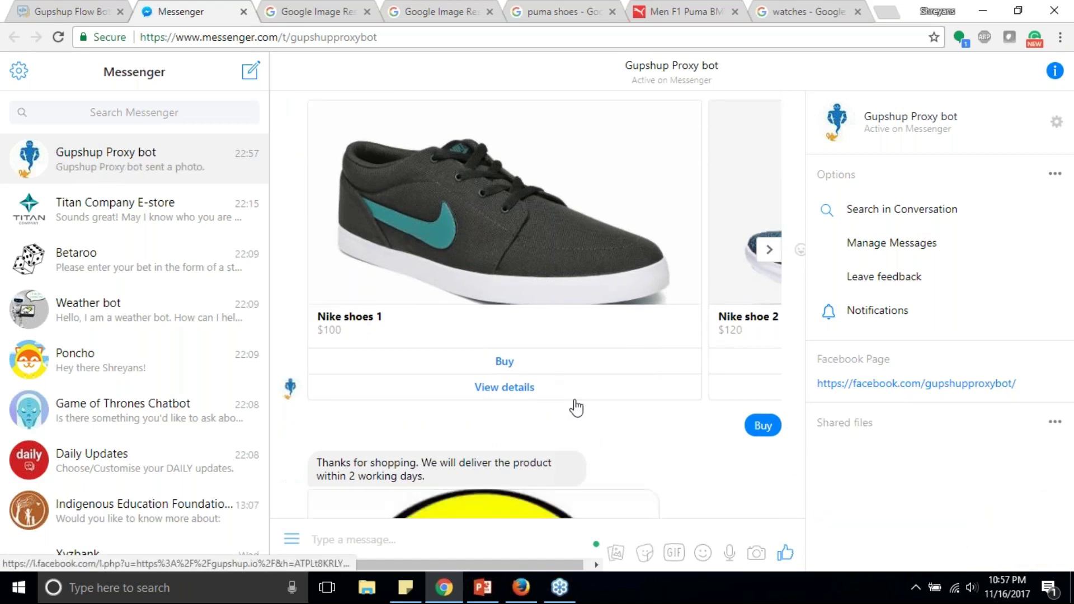
{"action": "scroll", "coordinate": [573, 403], "scroll_direction": "down", "scroll_amount": 3}
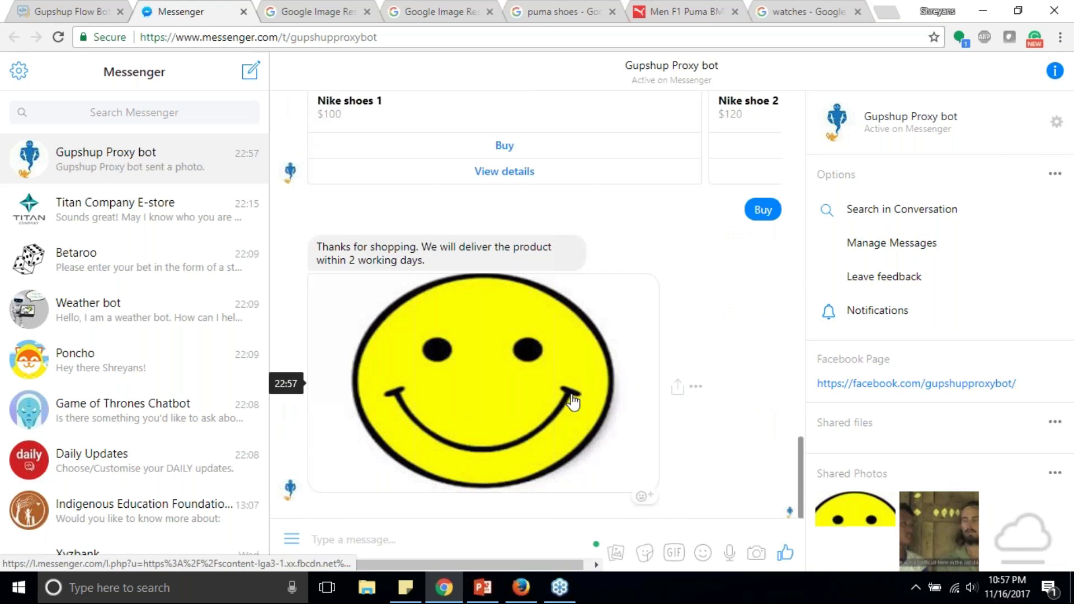
{"action": "scroll", "coordinate": [631, 389], "scroll_direction": "up", "scroll_amount": 5}
{"action": "scroll", "coordinate": [630, 390], "scroll_direction": "down", "scroll_amount": 5}
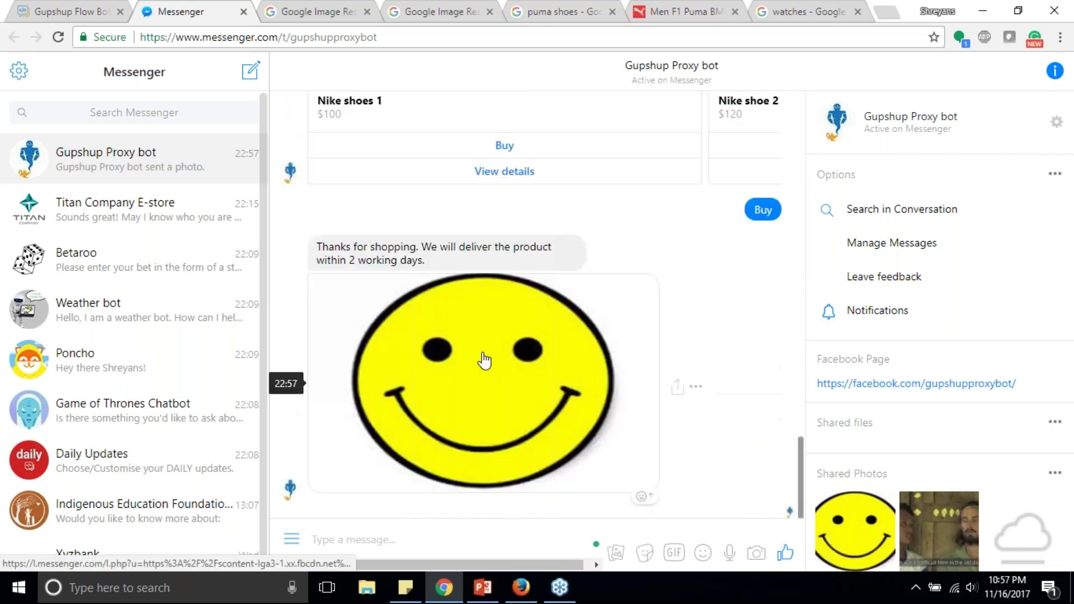
Step: Send 'who are you?' in Messenger, see the fallback reply, and return to the builder
{"action": "left_click", "coordinate": [106, 11]}
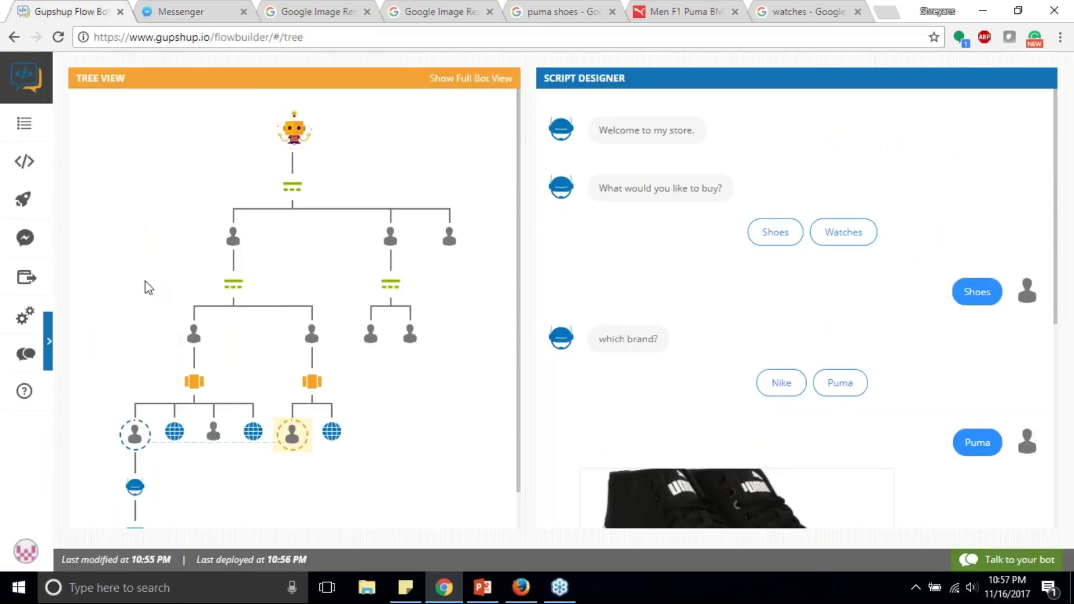
{"action": "scroll", "coordinate": [692, 250], "scroll_direction": "down", "scroll_amount": 2}
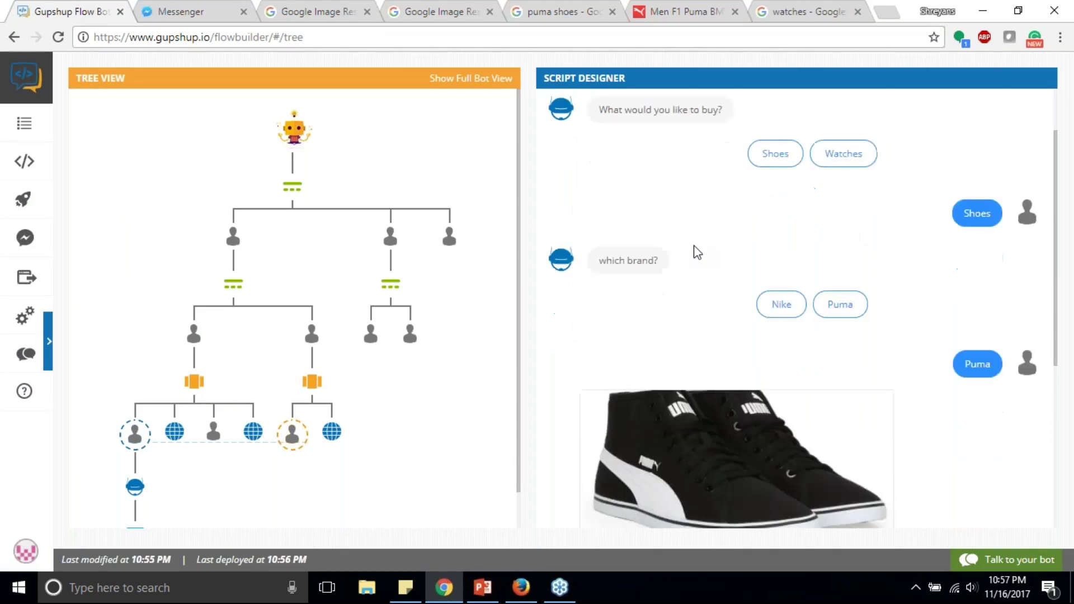
{"action": "left_click", "coordinate": [186, 7]}
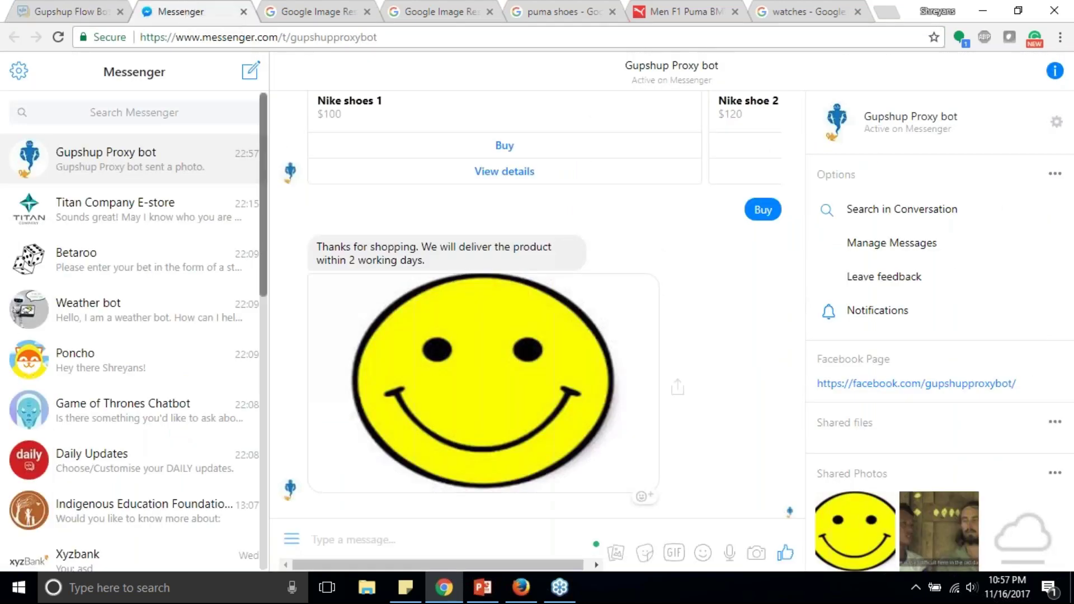
{"action": "type", "text": "wh"}
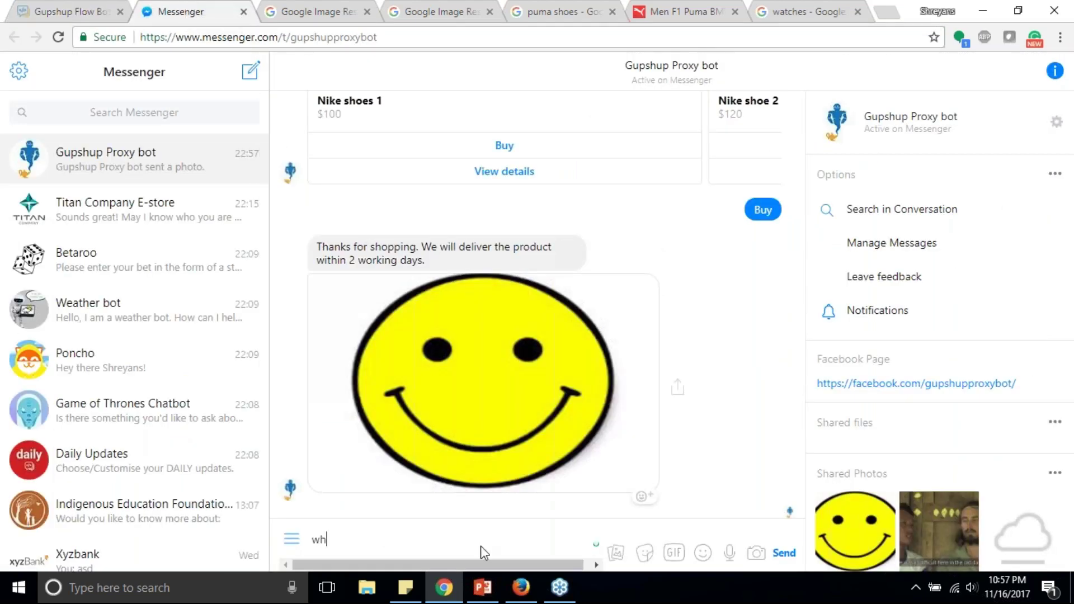
{"action": "type", "text": "o are you?"}
{"action": "key", "text": "Return"}
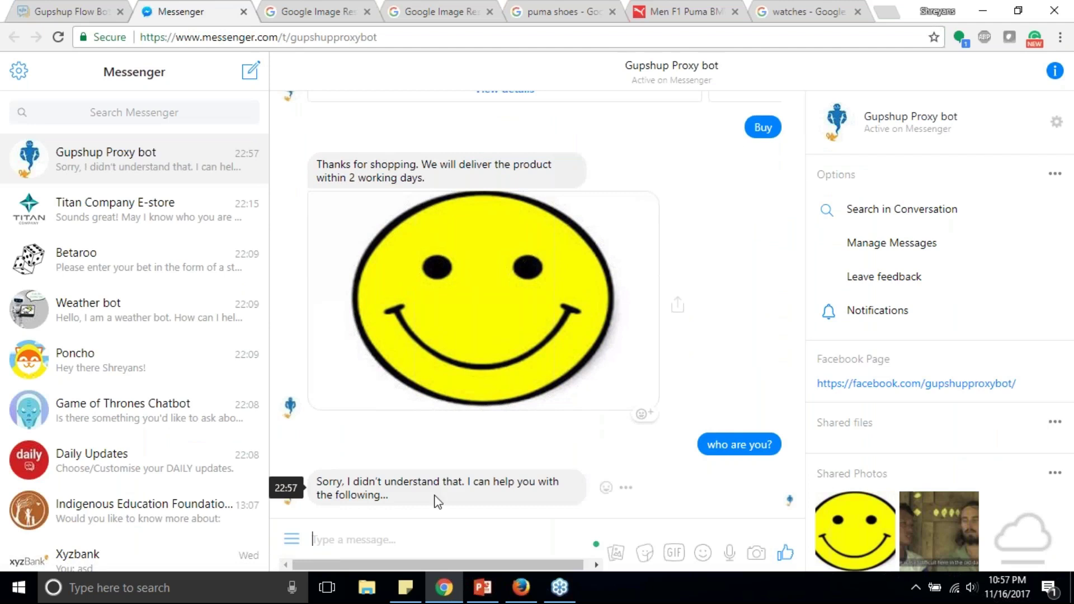
{"action": "left_click", "coordinate": [64, 13]}
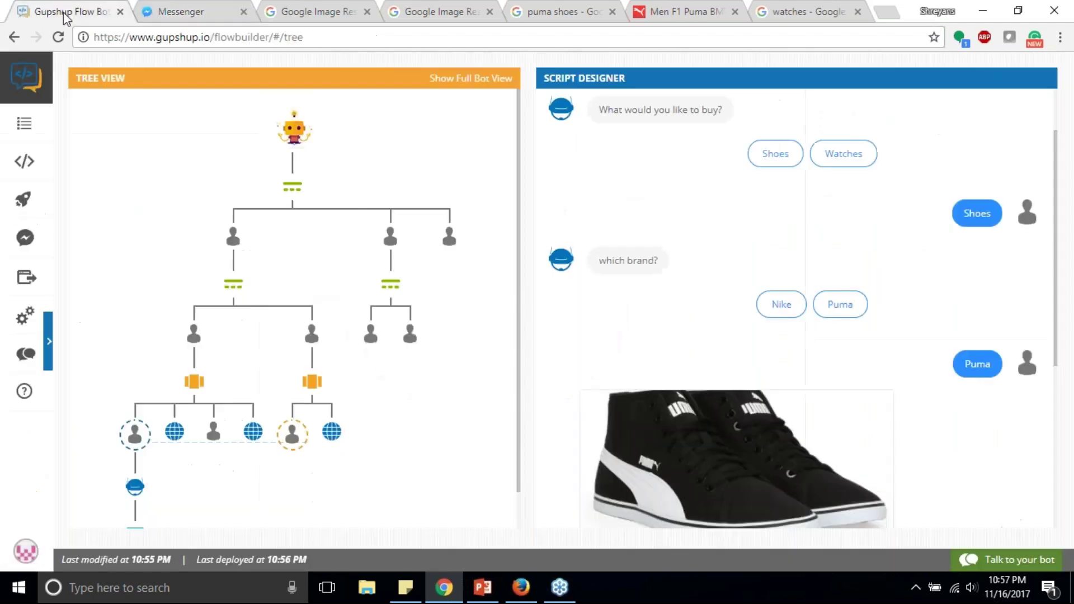
Step: Open Small Talk and make hi, hello and hola get the reply 'hello there!'
{"action": "left_click", "coordinate": [49, 342]}
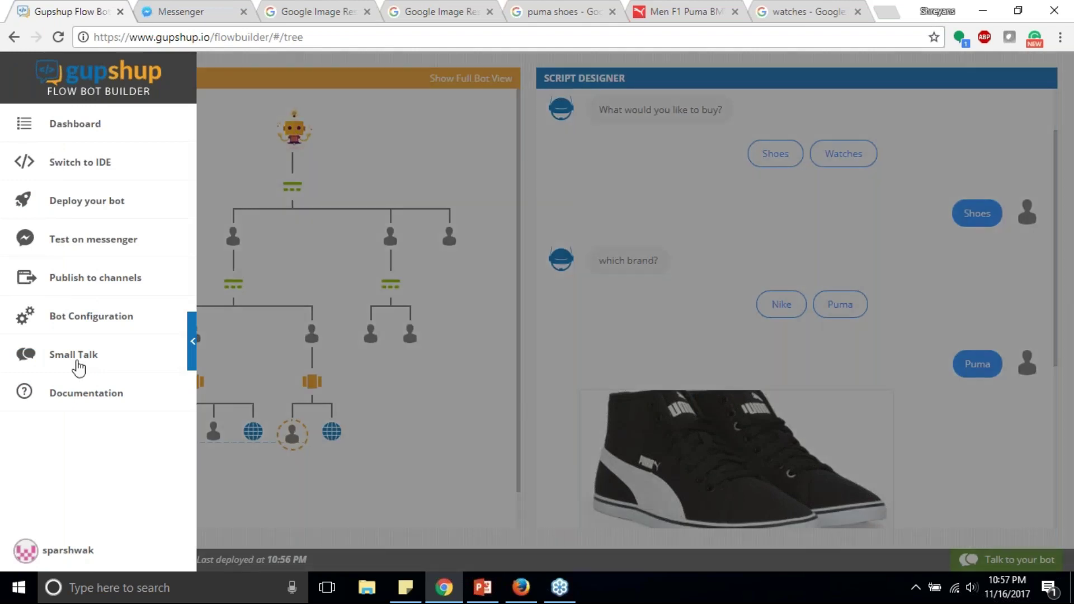
{"action": "left_click", "coordinate": [76, 358]}
{"action": "left_click", "coordinate": [300, 366]}
{"action": "type", "text": "H"}
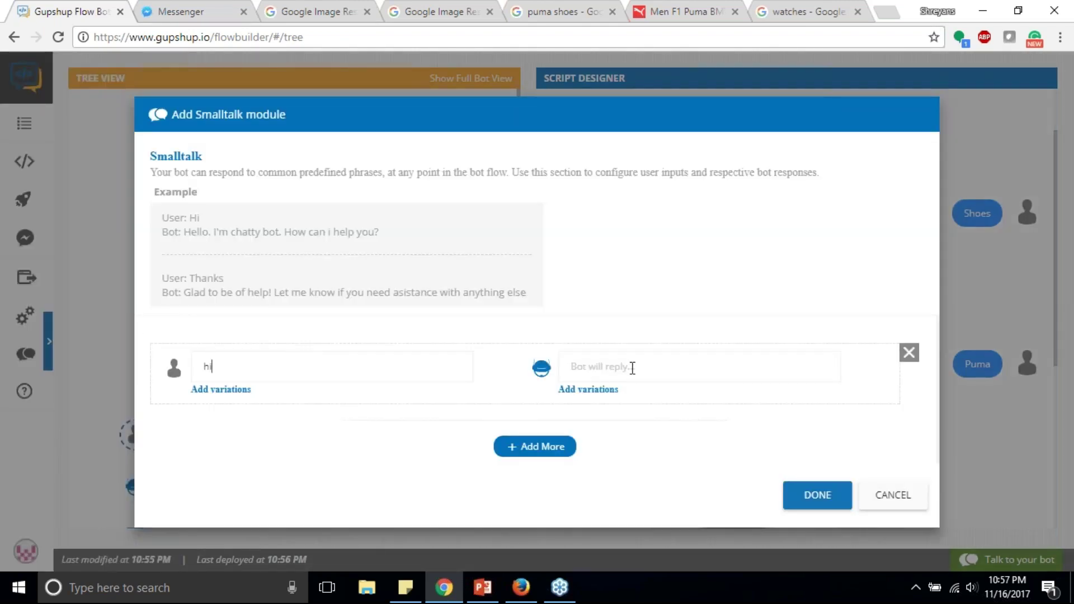
{"action": "left_click", "coordinate": [632, 368]}
{"action": "type", "text": "hel"}
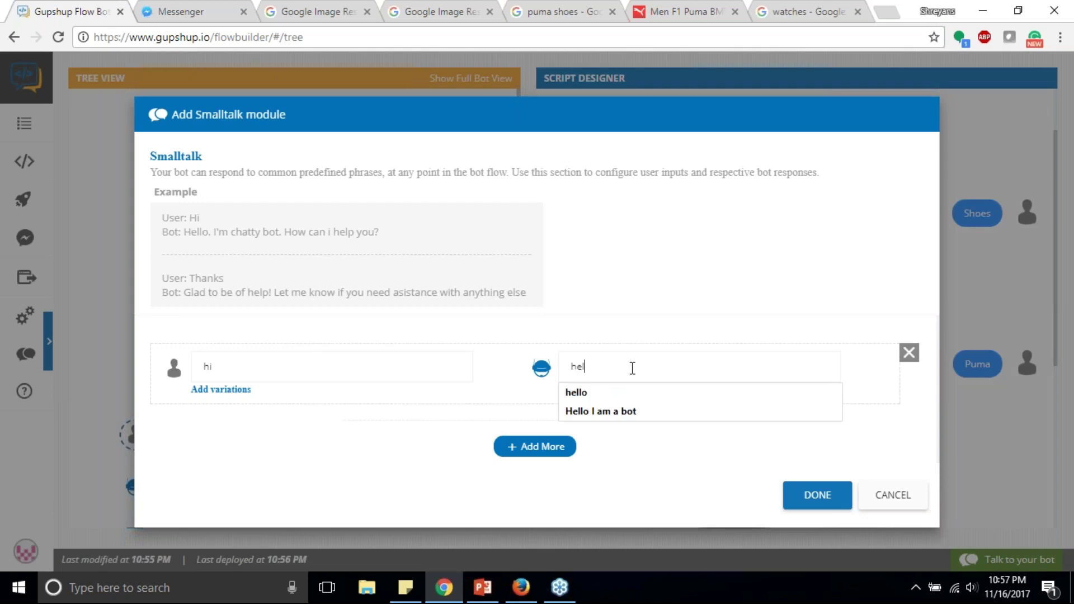
{"action": "type", "text": "lo there!"}
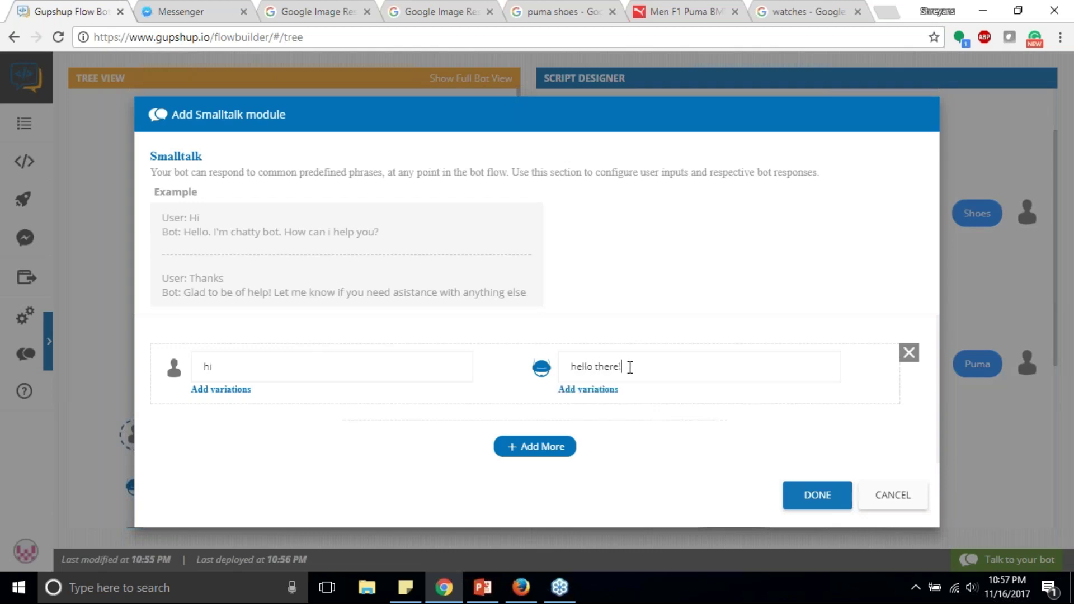
{"action": "left_click", "coordinate": [211, 390]}
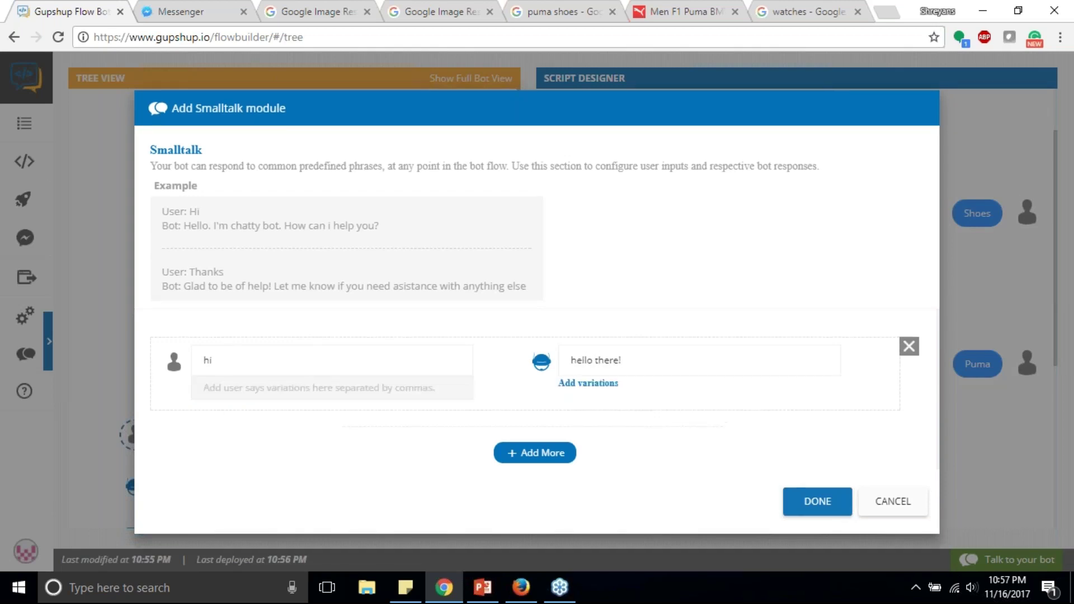
{"action": "type", "text": "hello"}
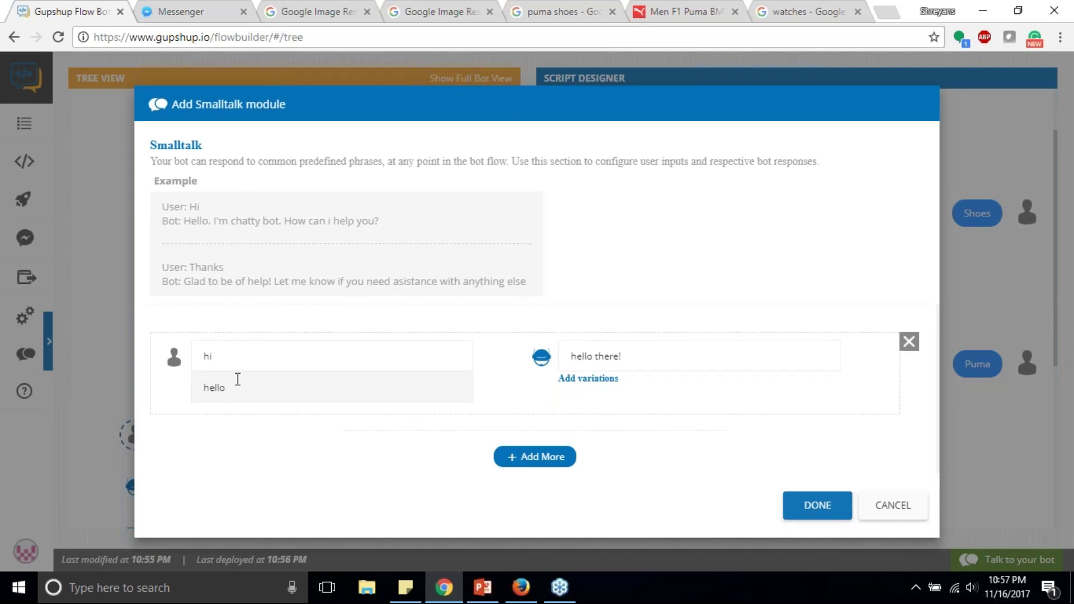
{"action": "type", "text": ", hola"}
Step: Add a pair so 'who are you?', 'who r u', 'who r you' get 'I am shopping bot!'
{"action": "left_click", "coordinate": [534, 459]}
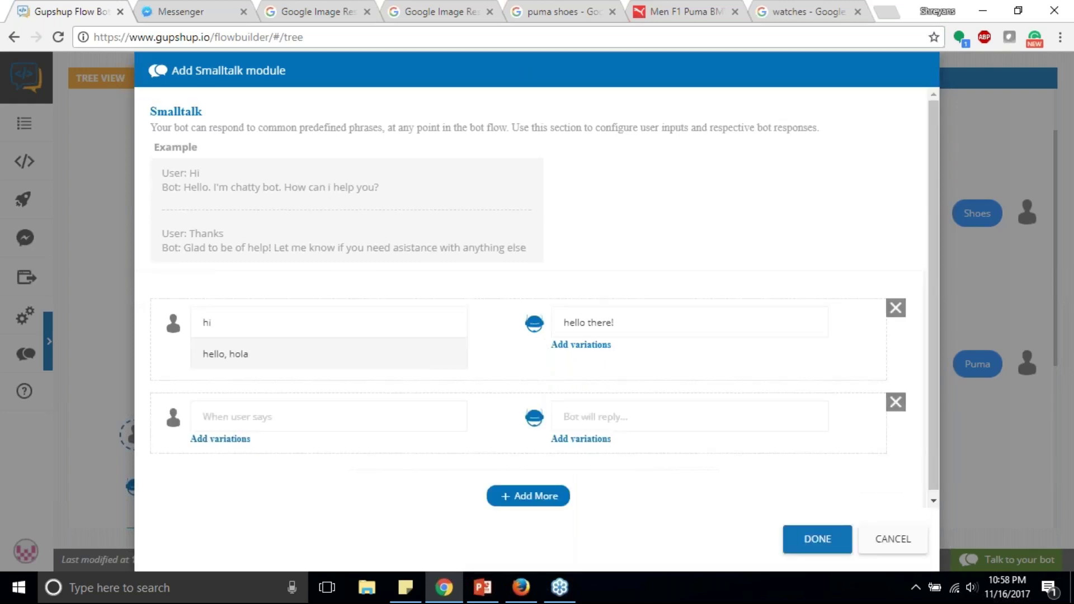
{"action": "type", "text": "who are you?"}
{"action": "left_click", "coordinate": [677, 420]}
{"action": "type", "text": "I"}
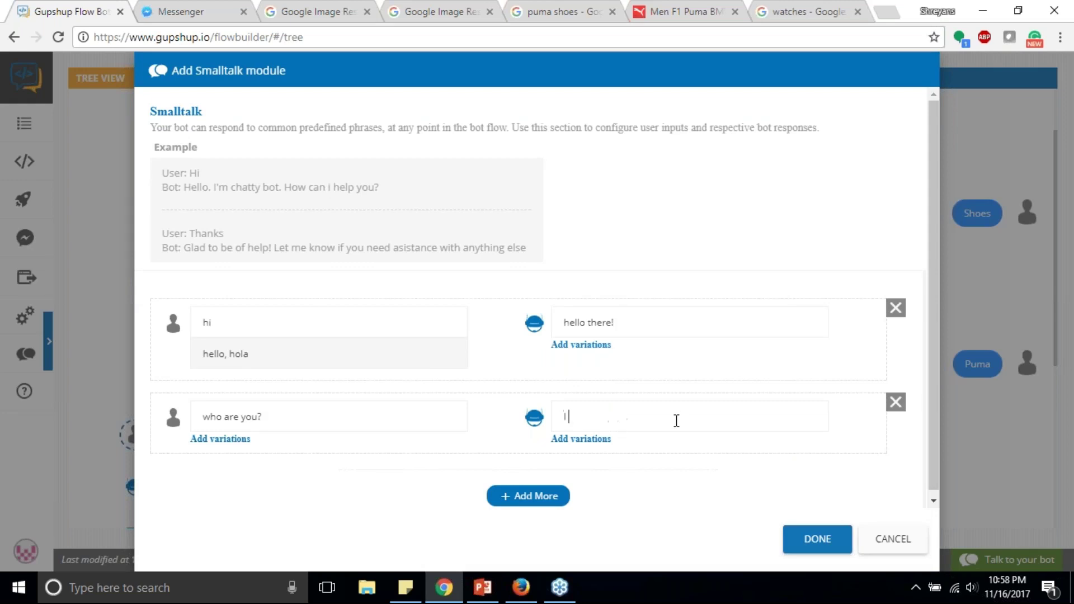
{"action": "type", "text": " am shopping bot!"}
{"action": "left_click", "coordinate": [244, 438]}
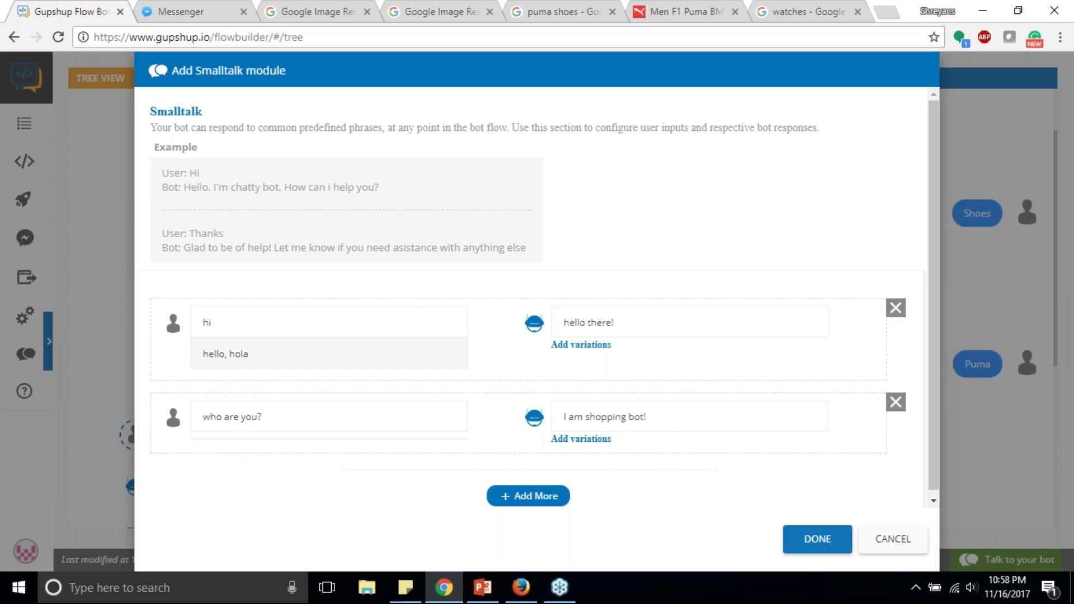
{"action": "type", "text": "wh"}
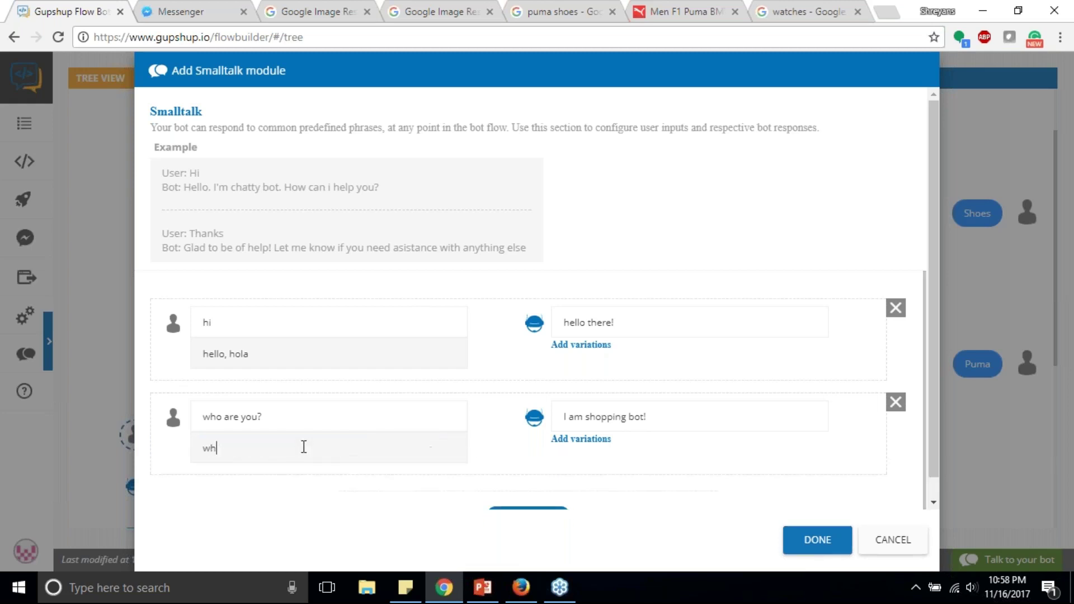
{"action": "type", "text": "o r u, who r you"}
{"action": "left_click", "coordinate": [817, 540]}
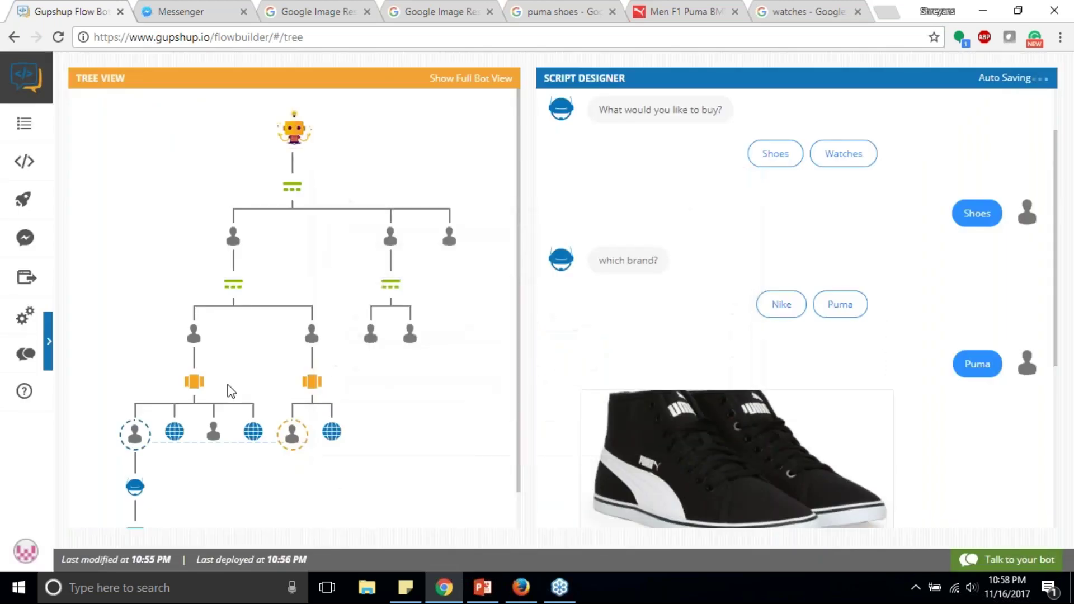
Step: In a test chat, pick Shoes, then send 'who are you?' to check the small-talk reply
{"action": "left_click", "coordinate": [1006, 559]}
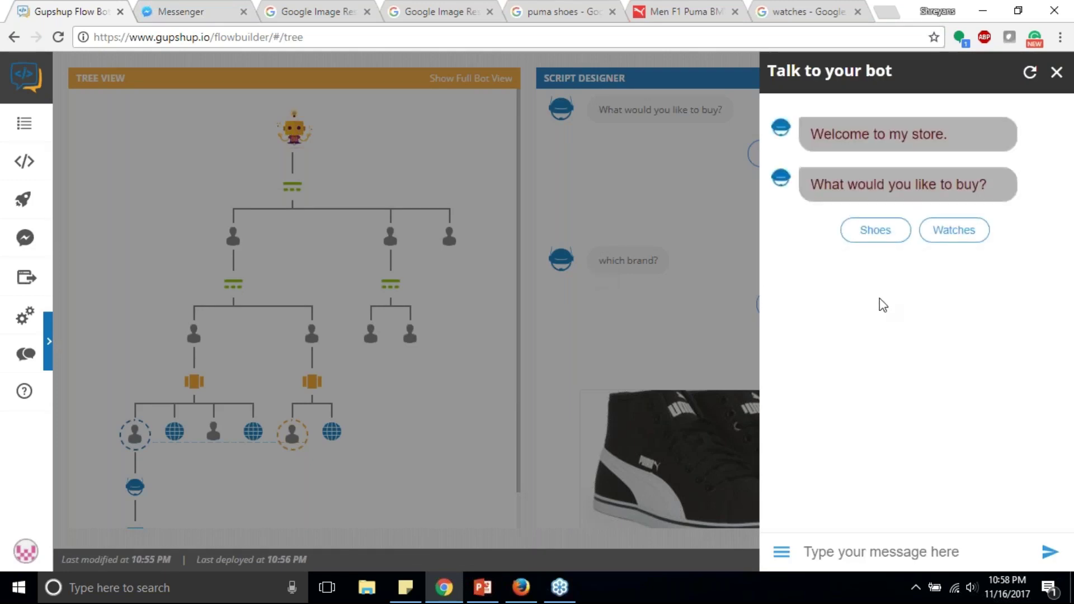
{"action": "left_click", "coordinate": [876, 232]}
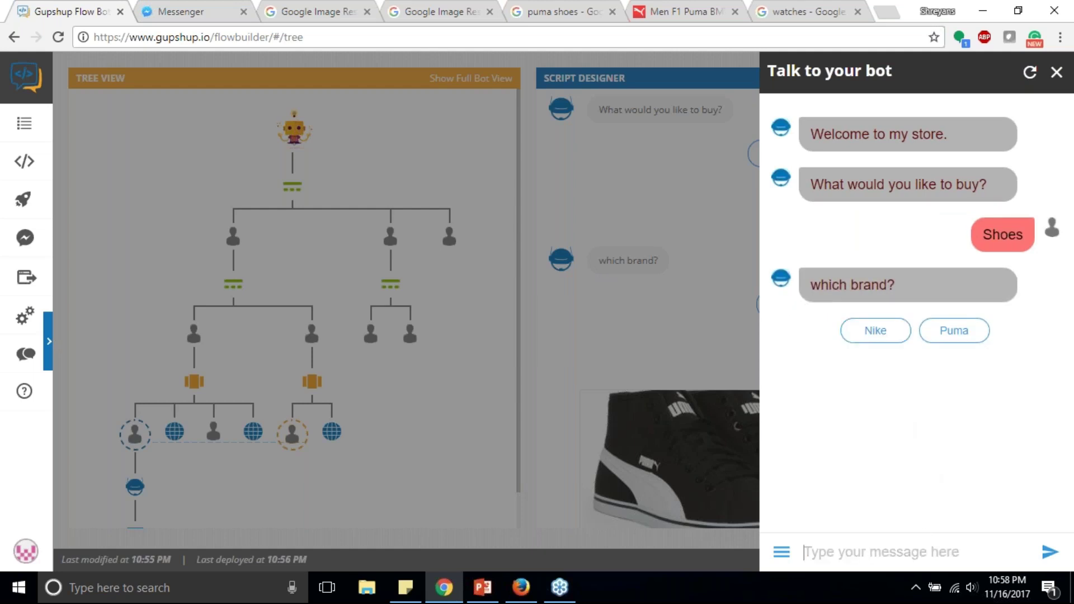
{"action": "type", "text": "who are you?"}
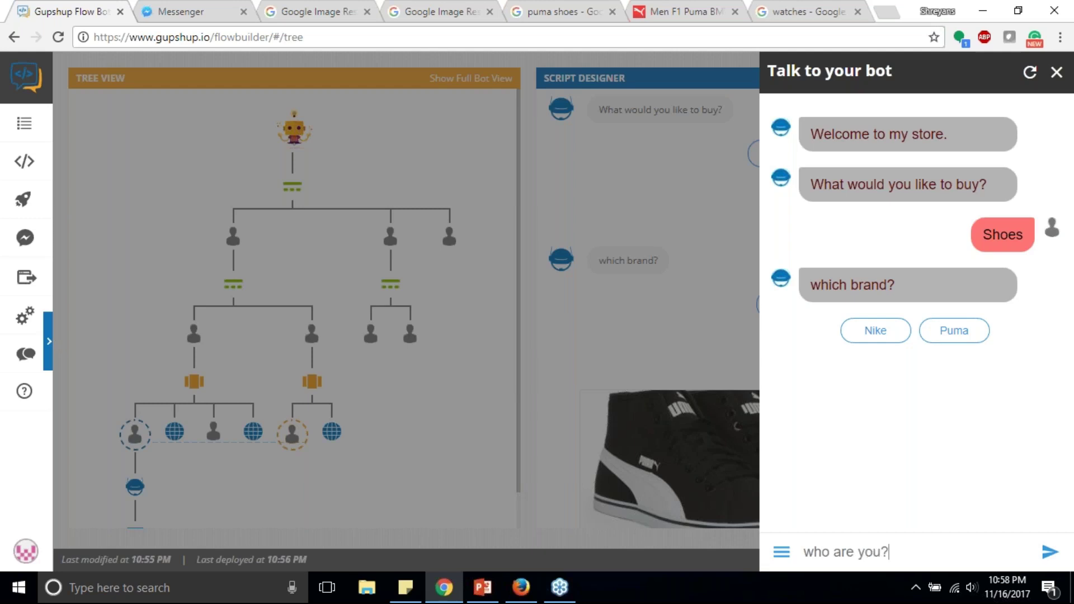
{"action": "key", "text": "Return"}
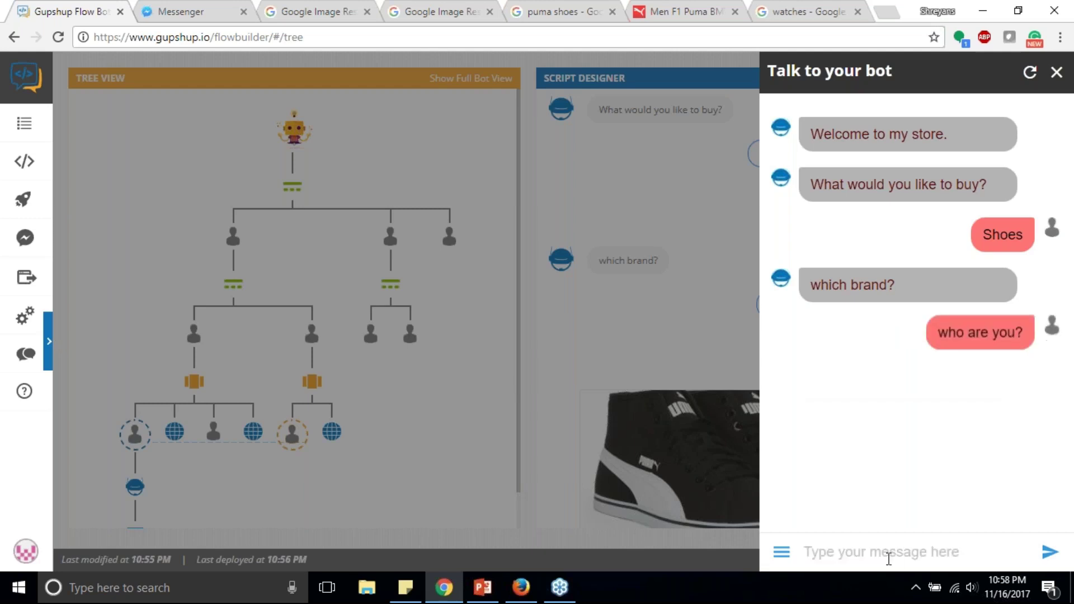
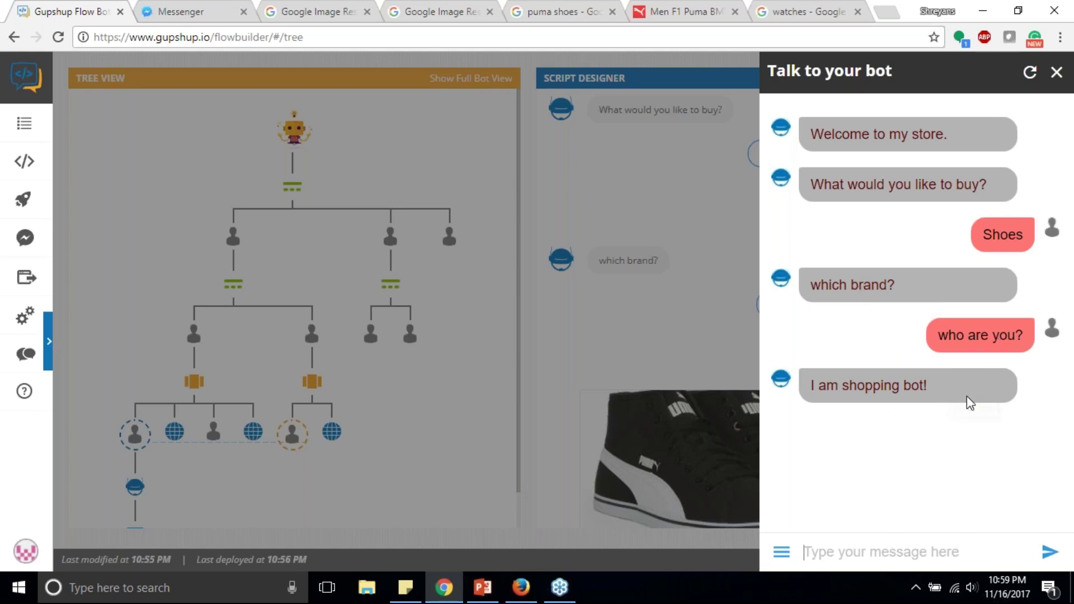
Step: Send 'nike' as the brand and page through the Nike shoe carousel
{"action": "type", "text": "nike"}
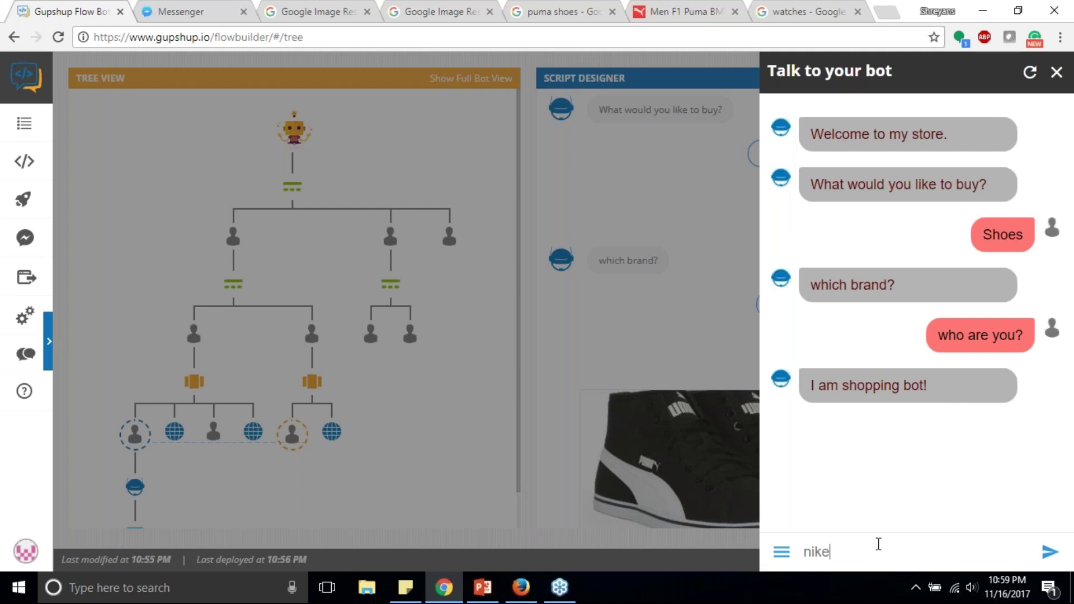
{"action": "key", "text": "Return"}
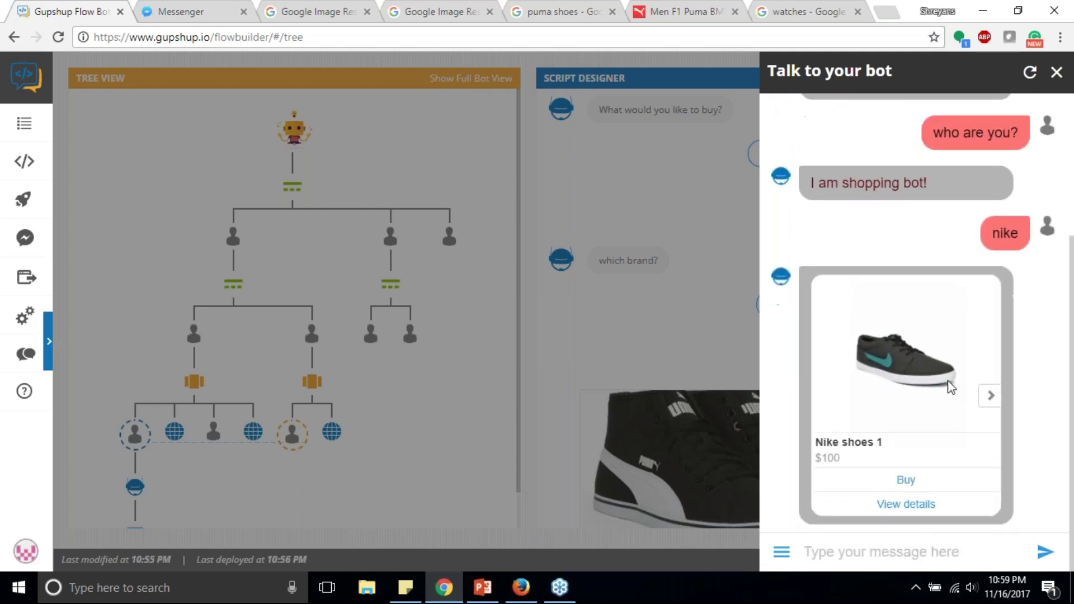
{"action": "left_click", "coordinate": [990, 395]}
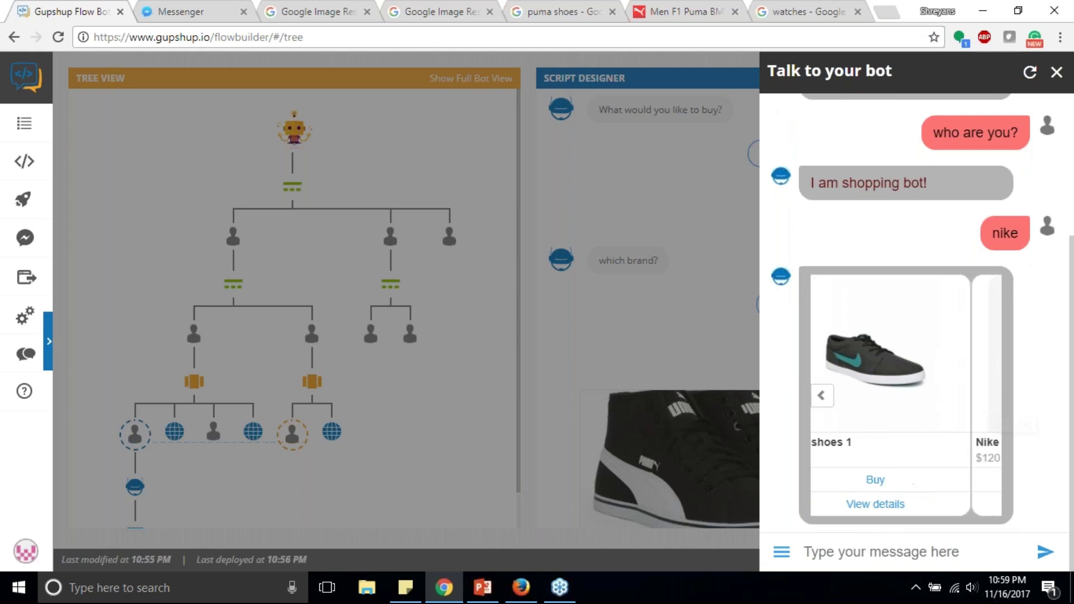
{"action": "left_click", "coordinate": [822, 399]}
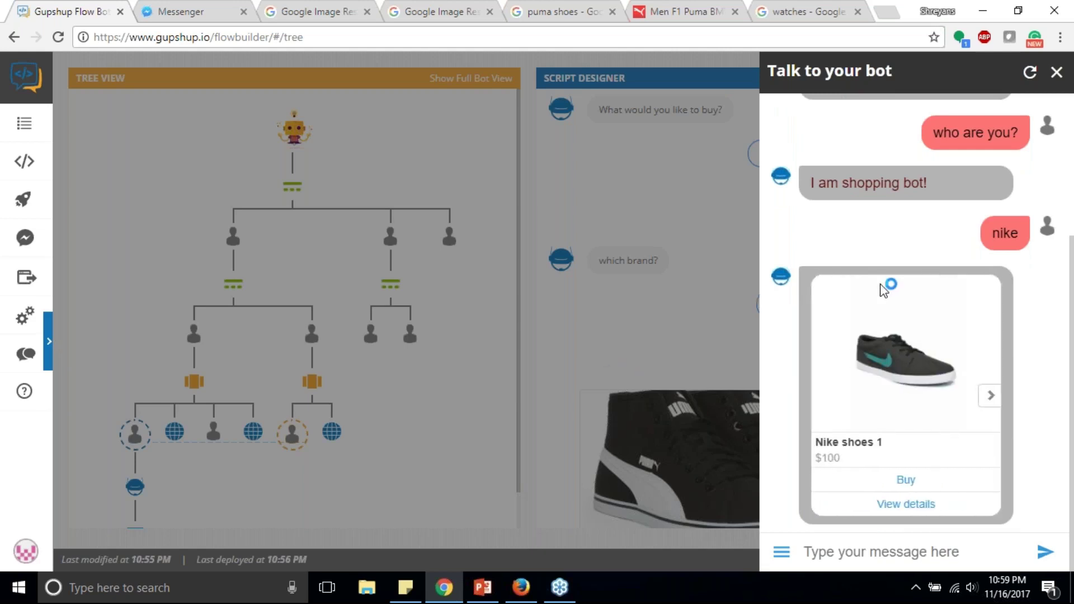
{"action": "scroll", "coordinate": [882, 286], "scroll_direction": "up", "scroll_amount": 2}
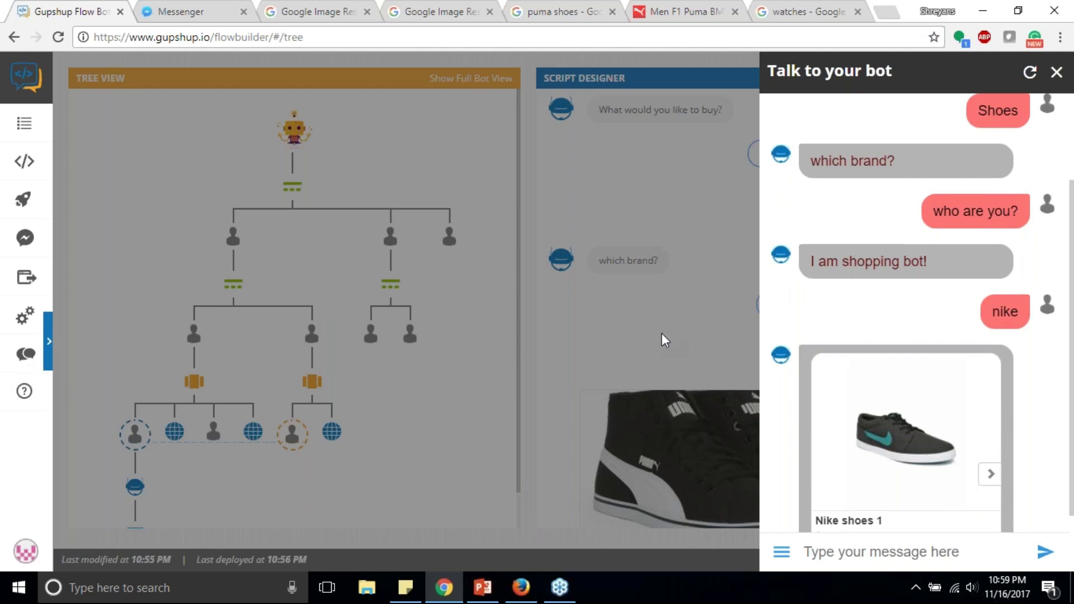
{"action": "scroll", "coordinate": [933, 324], "scroll_direction": "down", "scroll_amount": 2}
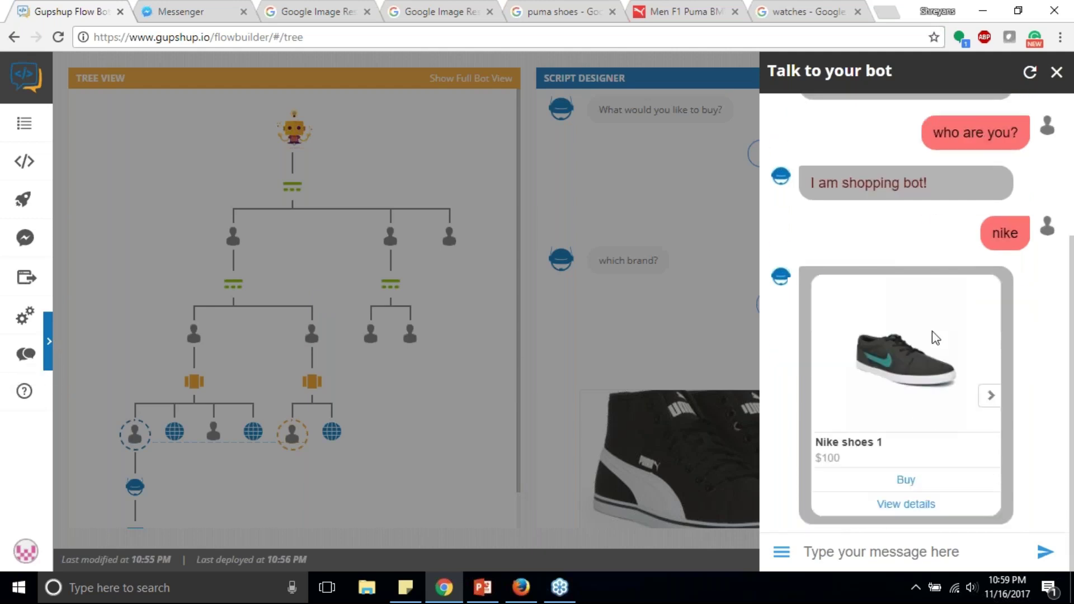
Step: Send 'hi', then press Buy on the Nike shoes 1 product
{"action": "left_click", "coordinate": [882, 550]}
{"action": "type", "text": "hi"}
{"action": "key", "text": "Return"}
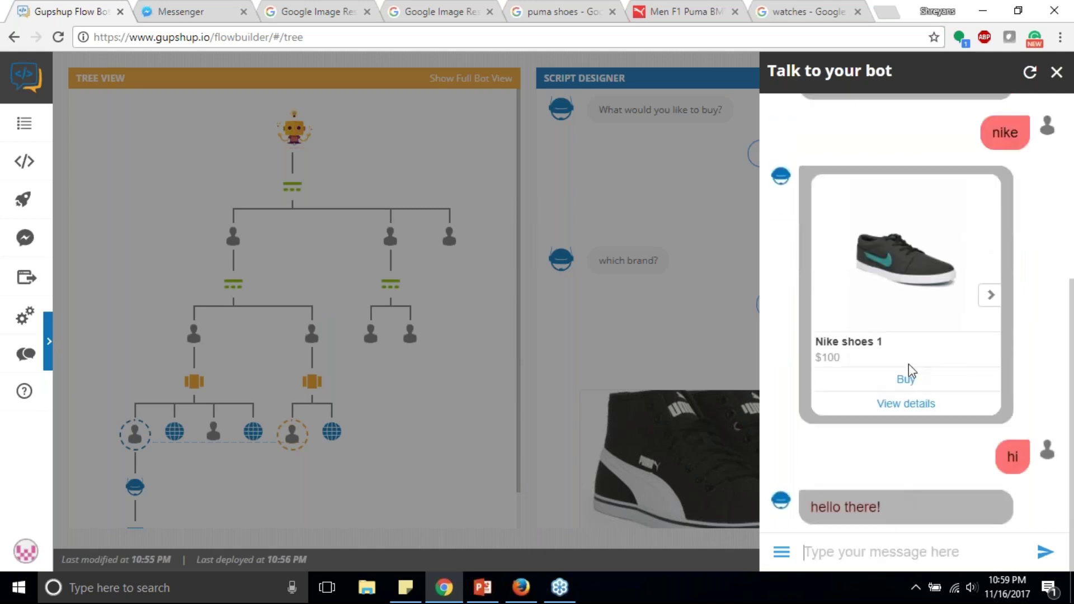
{"action": "left_click", "coordinate": [907, 380]}
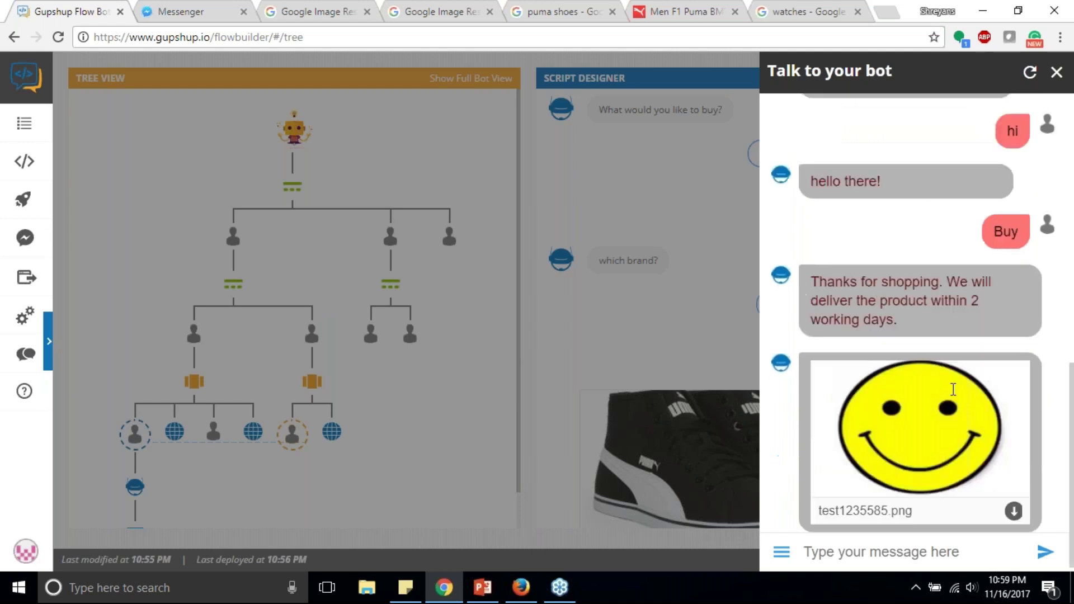
Step: Send 'start over' to restart the conversation, then close the test chat
{"action": "scroll", "coordinate": [887, 486], "scroll_direction": "up", "scroll_amount": 2}
{"action": "scroll", "coordinate": [887, 487], "scroll_direction": "down", "scroll_amount": 2}
{"action": "left_click", "coordinate": [881, 552]}
{"action": "type", "text": "menu"}
{"action": "key", "text": "BackSpace"}
{"action": "key", "text": "BackSpace"}
{"action": "key", "text": "BackSpace"}
{"action": "key", "text": "BackSpace"}
{"action": "type", "text": "start"}
{"action": "type", "text": "r"}
{"action": "key", "text": "Return"}
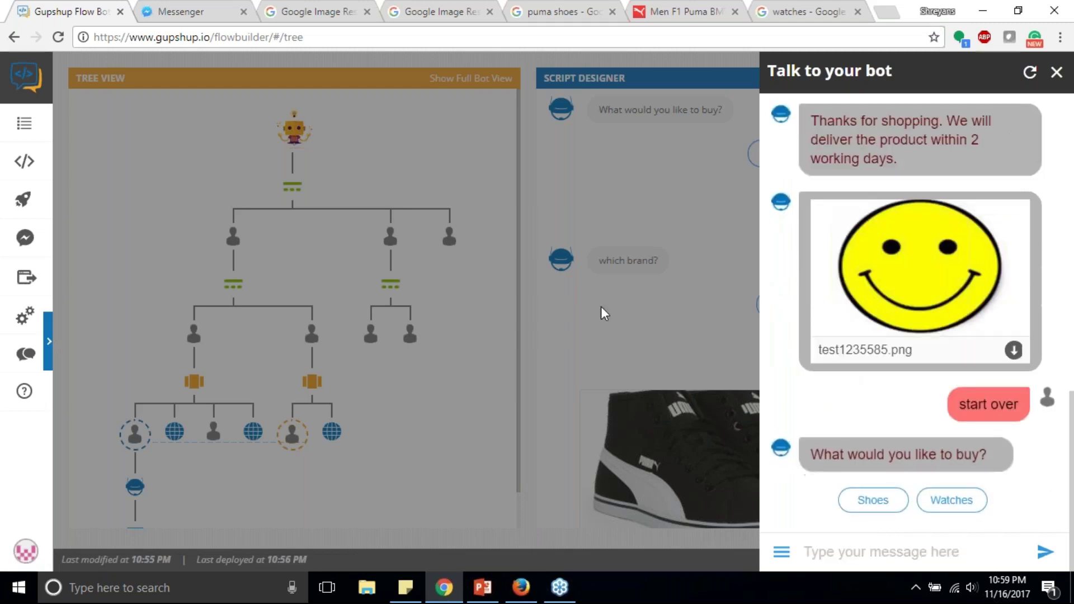
{"action": "left_click", "coordinate": [599, 306]}
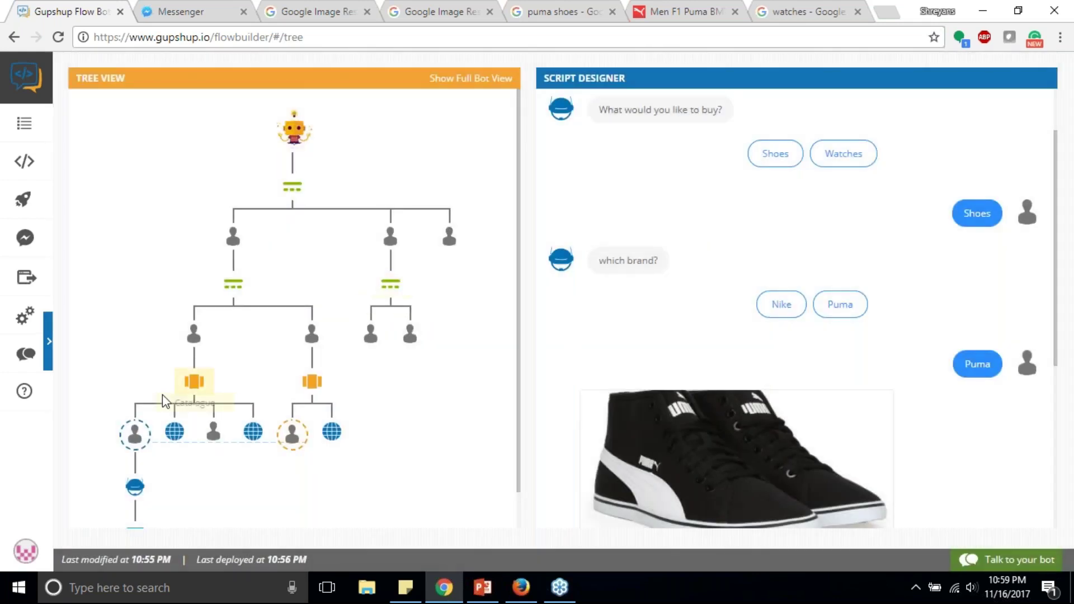
{"action": "scroll", "coordinate": [163, 401], "scroll_direction": "down", "scroll_amount": 1}
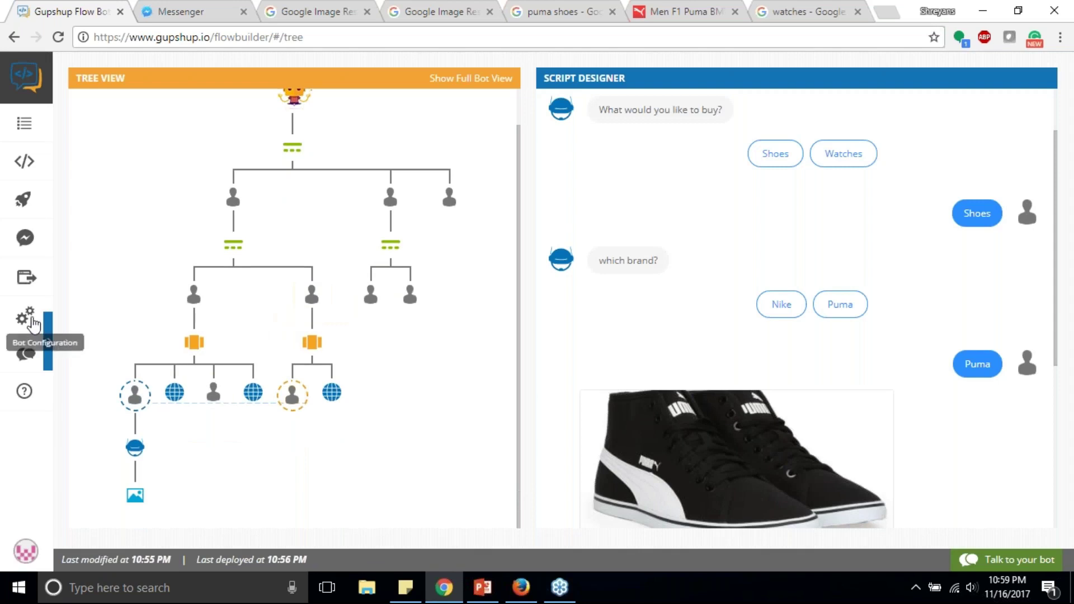
Step: In Bot Configuration, try raising the Threshold slider, then return it to 0.2
{"action": "left_click", "coordinate": [33, 323]}
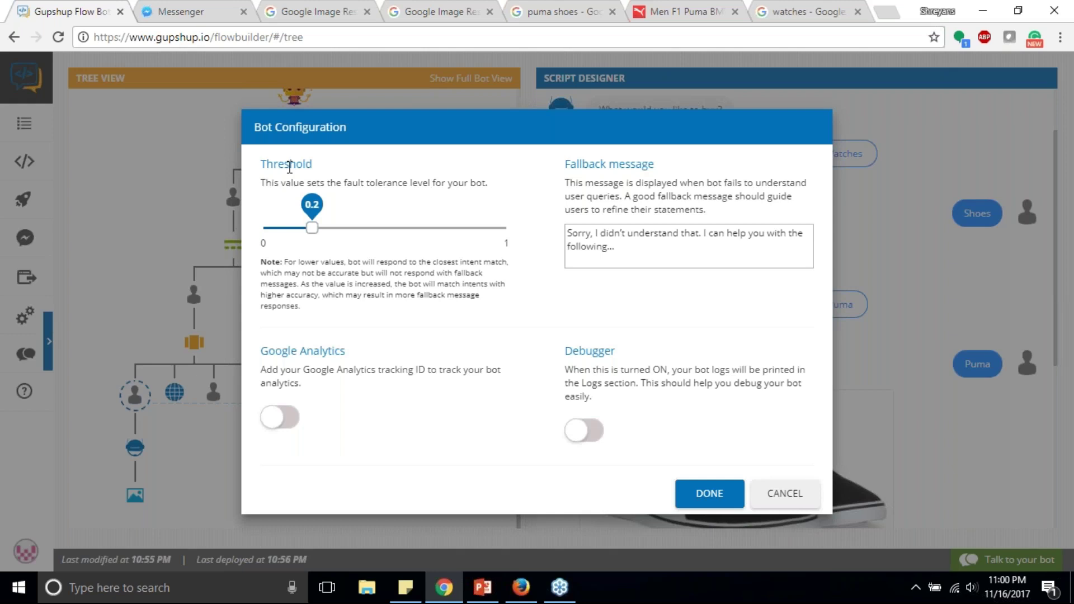
{"action": "double_click", "coordinate": [293, 183]}
{"action": "left_click", "coordinate": [293, 183]}
{"action": "double_click", "coordinate": [293, 183]}
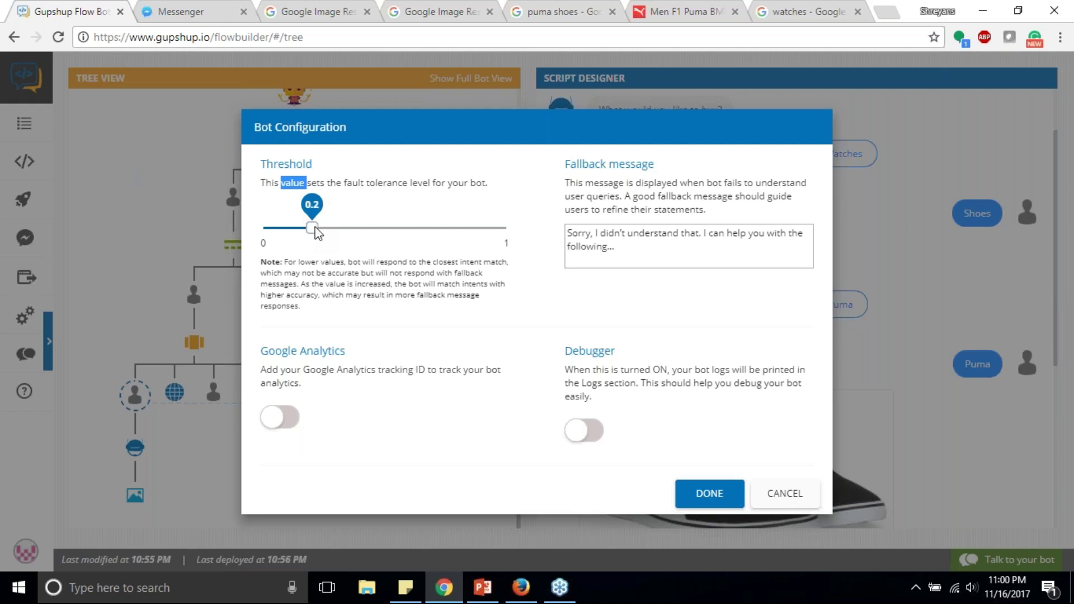
{"action": "mouse_move", "coordinate": [315, 228]}
{"action": "left_mouse_down"}
{"action": "mouse_move", "coordinate": [341, 229]}
{"action": "mouse_move", "coordinate": [271, 223]}
{"action": "mouse_move", "coordinate": [309, 231]}
{"action": "left_mouse_up"}
{"action": "left_click_drag", "start_coordinate": [313, 226], "coordinate": [362, 241]}
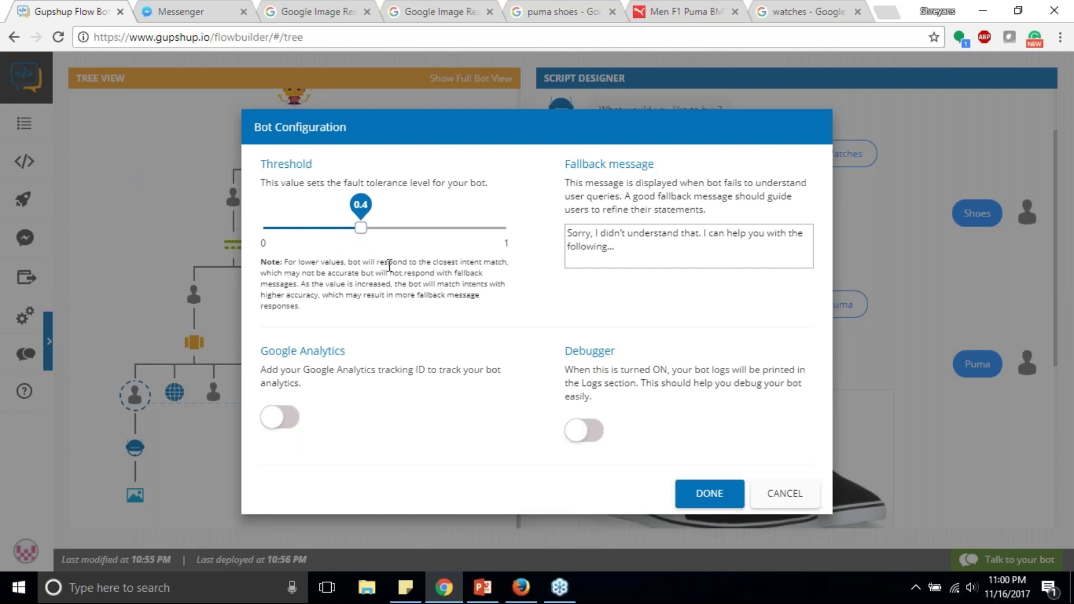
{"action": "left_click_drag", "start_coordinate": [360, 230], "coordinate": [314, 232]}
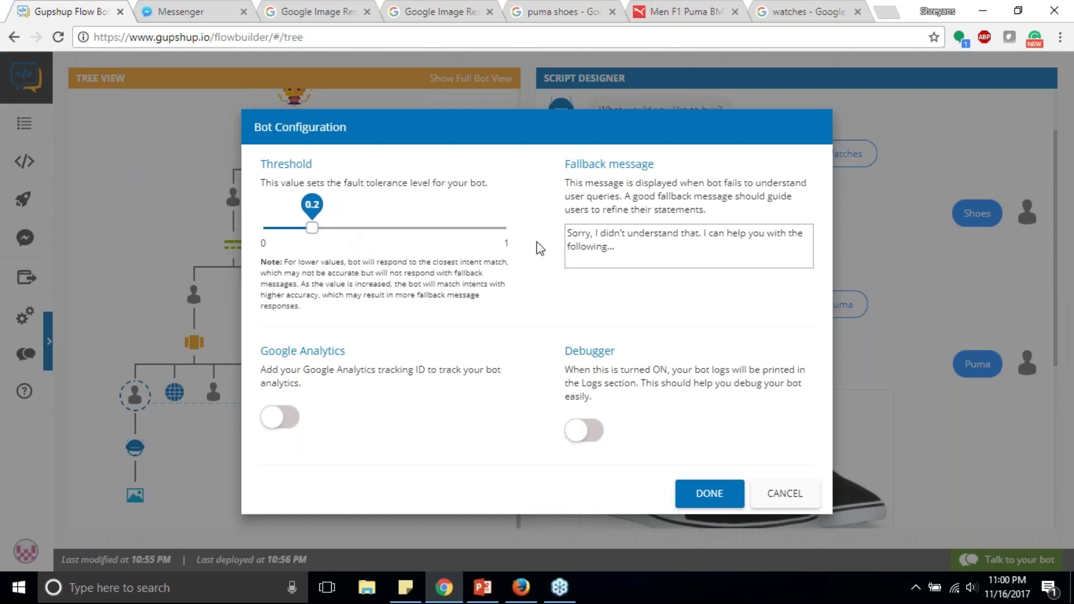
Step: Replace the fallback message with 'I am still learning.'
{"action": "left_click", "coordinate": [641, 246]}
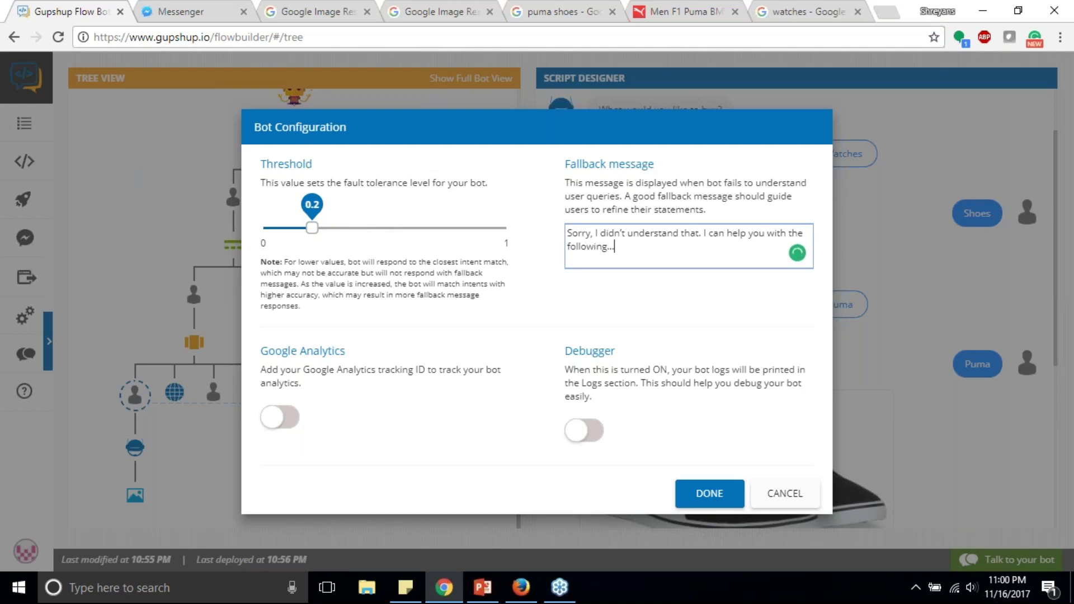
{"action": "left_click", "coordinate": [208, 16]}
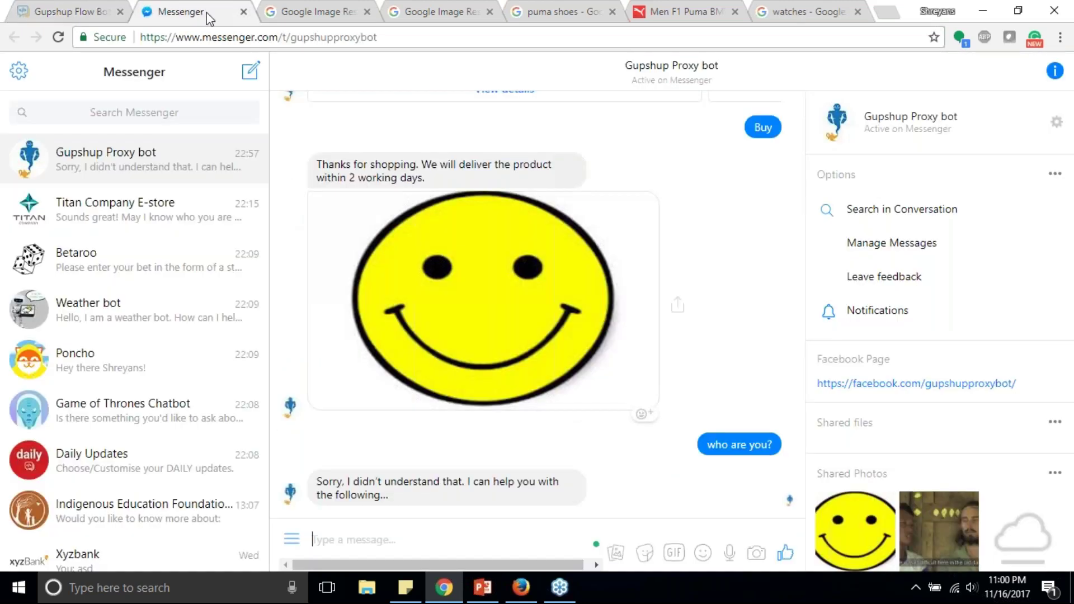
{"action": "left_click", "coordinate": [73, 11]}
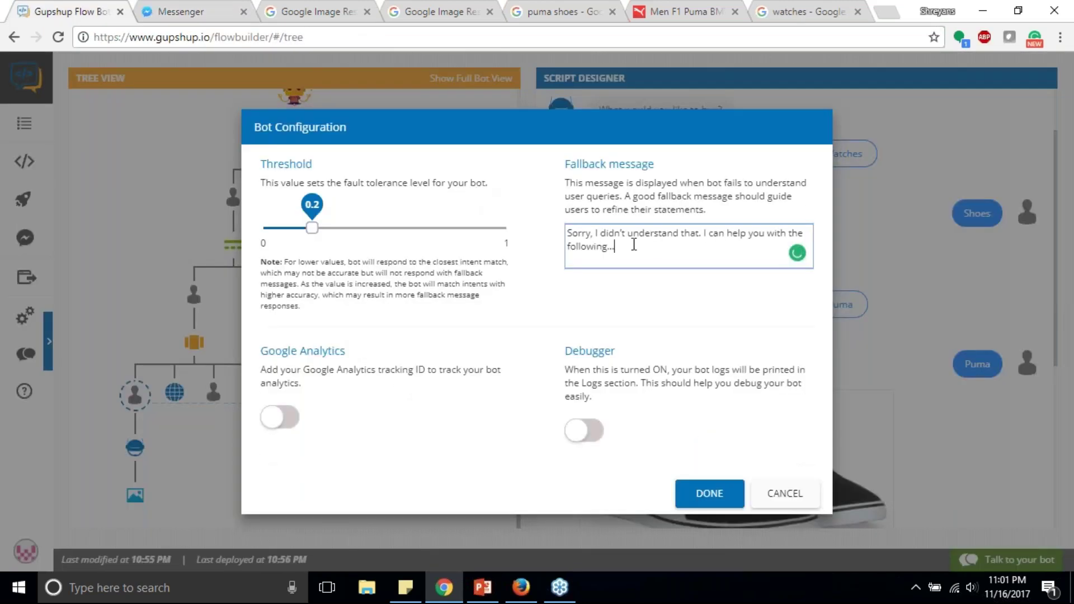
{"action": "left_click_drag", "start_coordinate": [634, 245], "coordinate": [560, 238]}
{"action": "type", "text": "I am"}
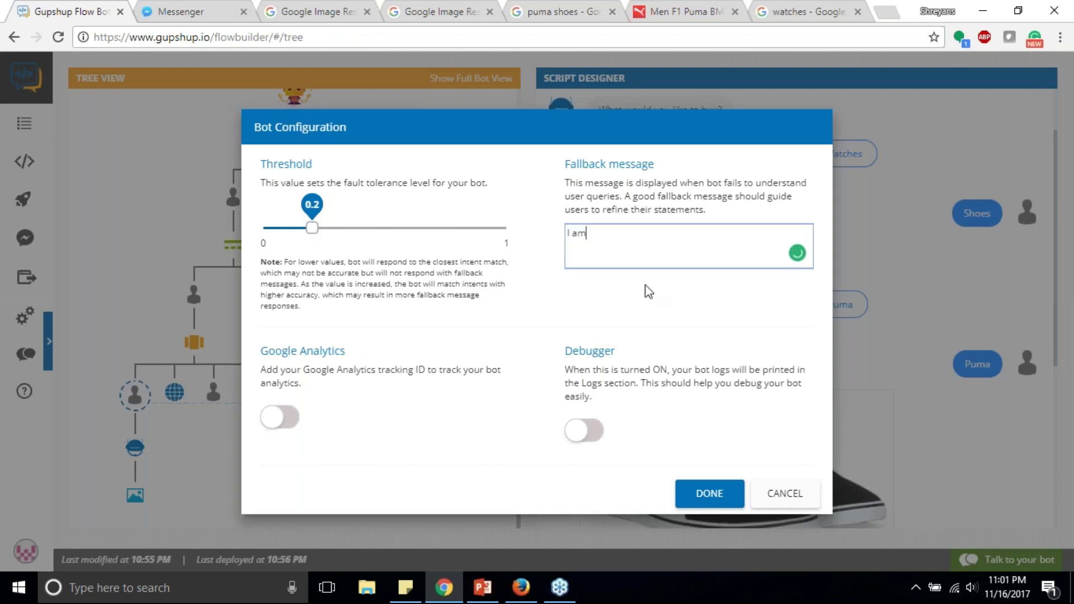
{"action": "type", "text": " still learning."}
Step: Leave Google Analytics and the debugger off, and save the configuration with DONE
{"action": "left_click", "coordinate": [284, 417]}
{"action": "left_click", "coordinate": [286, 420]}
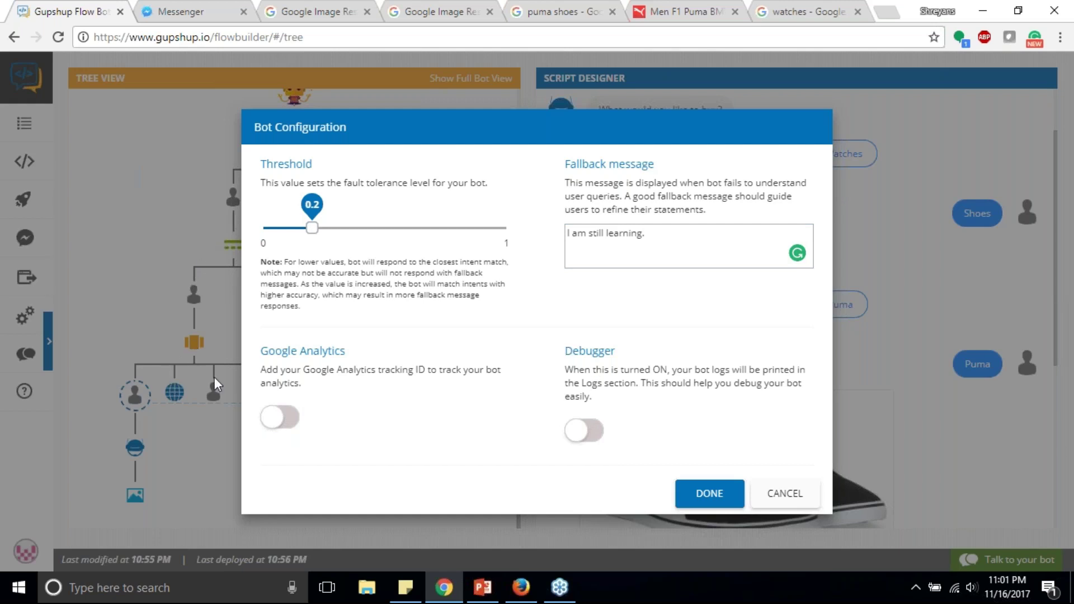
{"action": "left_click", "coordinate": [584, 429]}
{"action": "left_click", "coordinate": [593, 431]}
{"action": "left_click", "coordinate": [709, 492]}
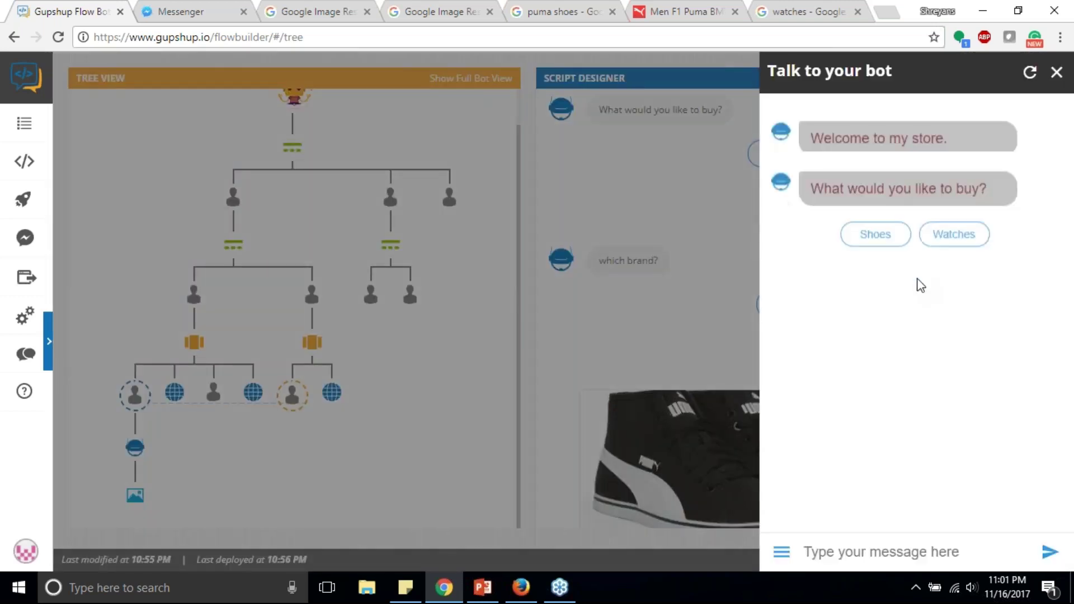
Step: Pick Shoes, send 'titan' as the brand, see the 'I am still learning.' reply, and close the chat
{"action": "left_click", "coordinate": [881, 240]}
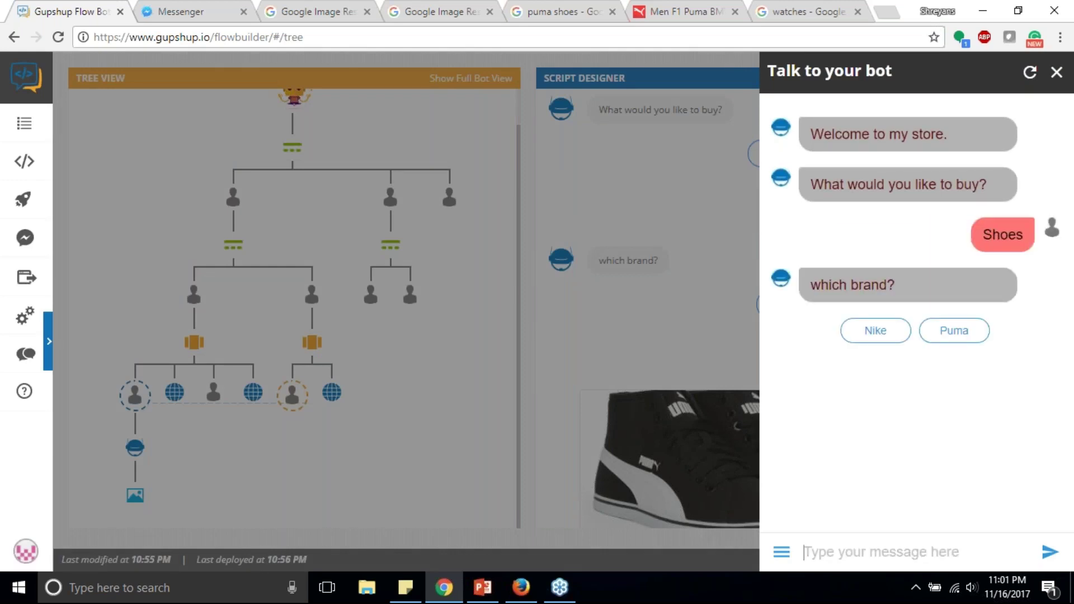
{"action": "type", "text": "asdas"}
{"action": "key", "text": "BackSpace"}
{"action": "key", "text": "BackSpace"}
{"action": "key", "text": "BackSpace"}
{"action": "key", "text": "BackSpace"}
{"action": "key", "text": "BackSpace"}
{"action": "type", "text": "titan"}
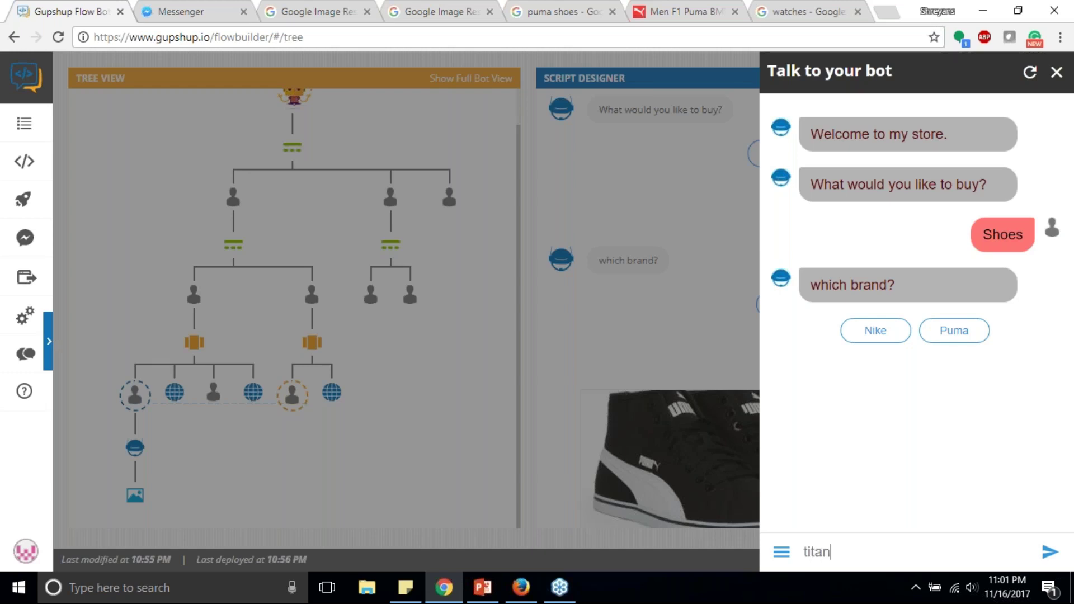
{"action": "key", "text": "Return"}
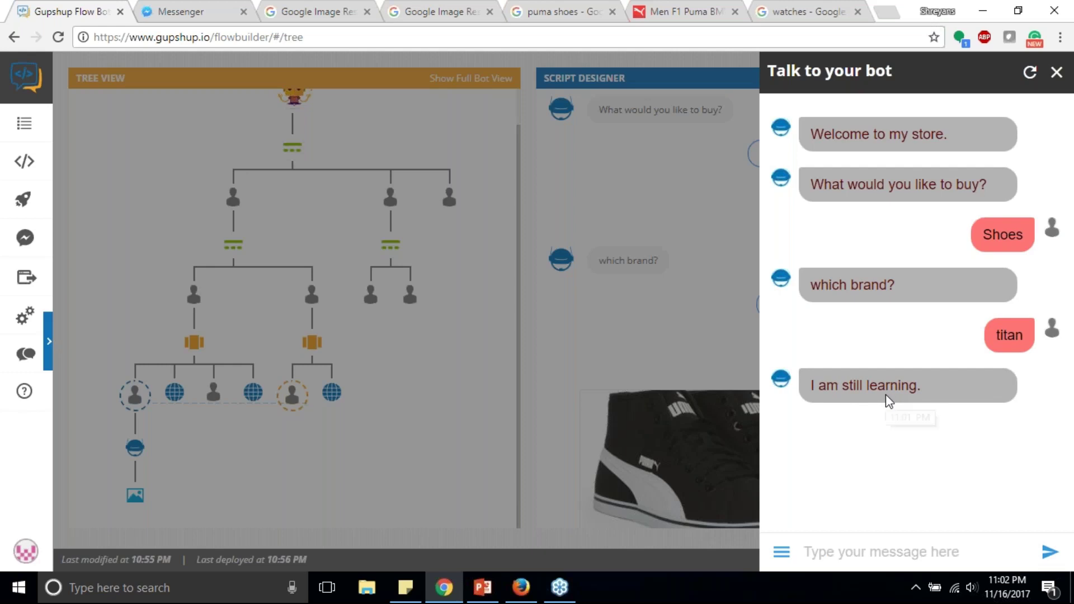
{"action": "left_click", "coordinate": [473, 293]}
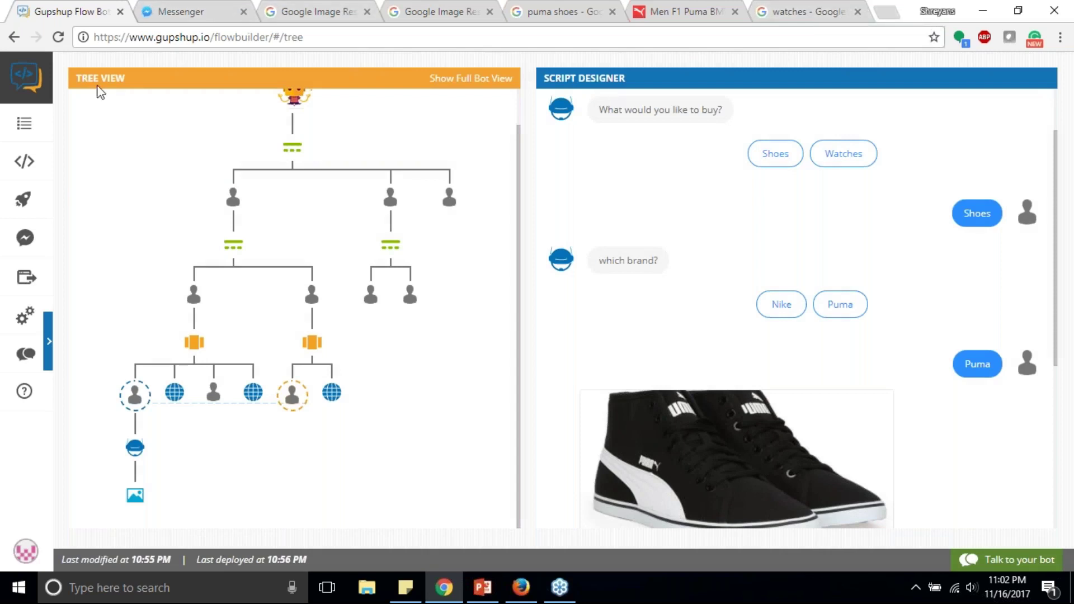
Step: Open the Gupshup dashboard in a new tab, close the Nike image tab, and open the documentation
{"action": "right_click", "coordinate": [24, 130]}
{"action": "left_click", "coordinate": [42, 137]}
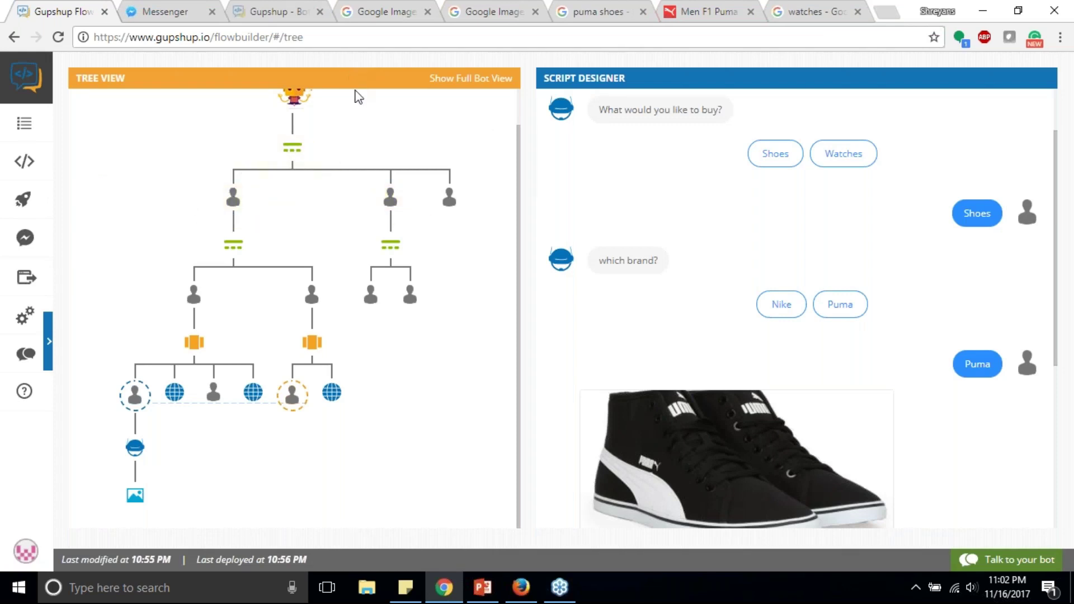
{"action": "left_click", "coordinate": [386, 12]}
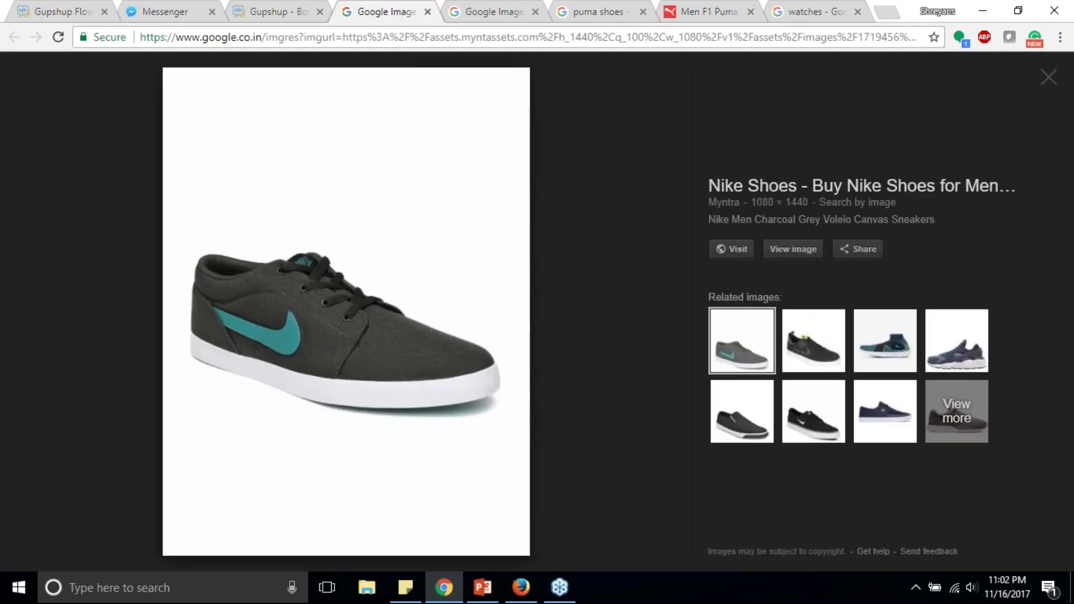
{"action": "middle_click", "coordinate": [394, 5]}
{"action": "left_click", "coordinate": [264, 5]}
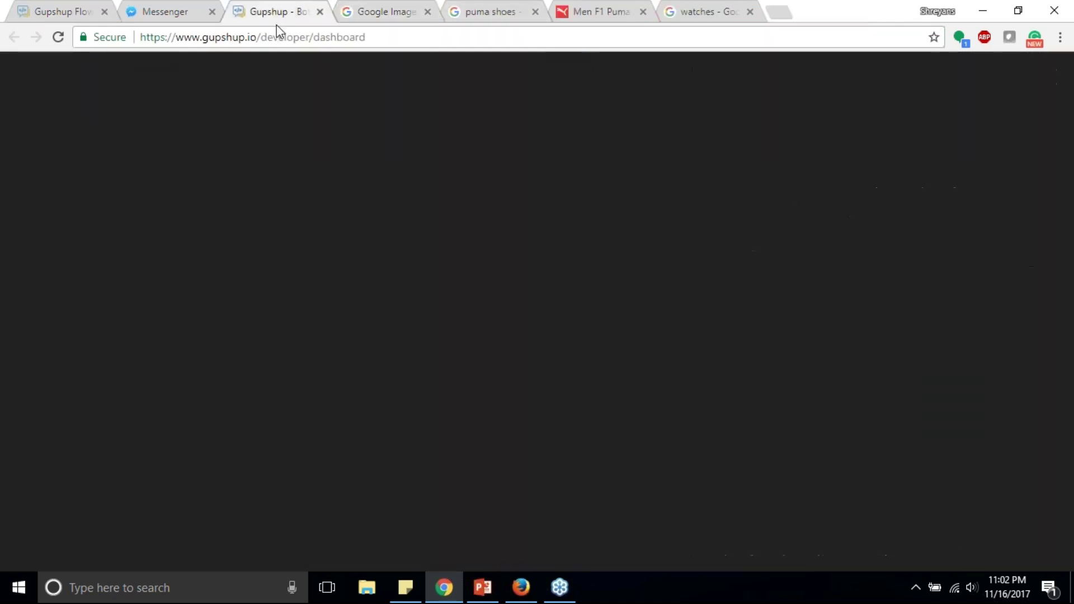
{"action": "left_click", "coordinate": [804, 77]}
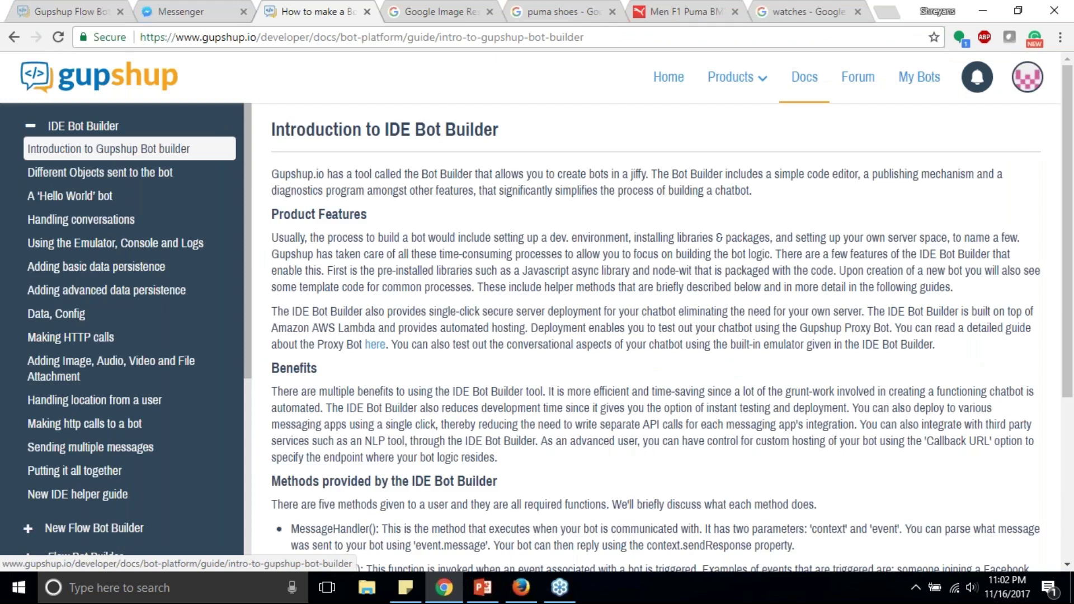
Step: Copy the 'Sending only text' JSON from Structured messages > Quick Replies into a new tab
{"action": "left_click", "coordinate": [88, 436]}
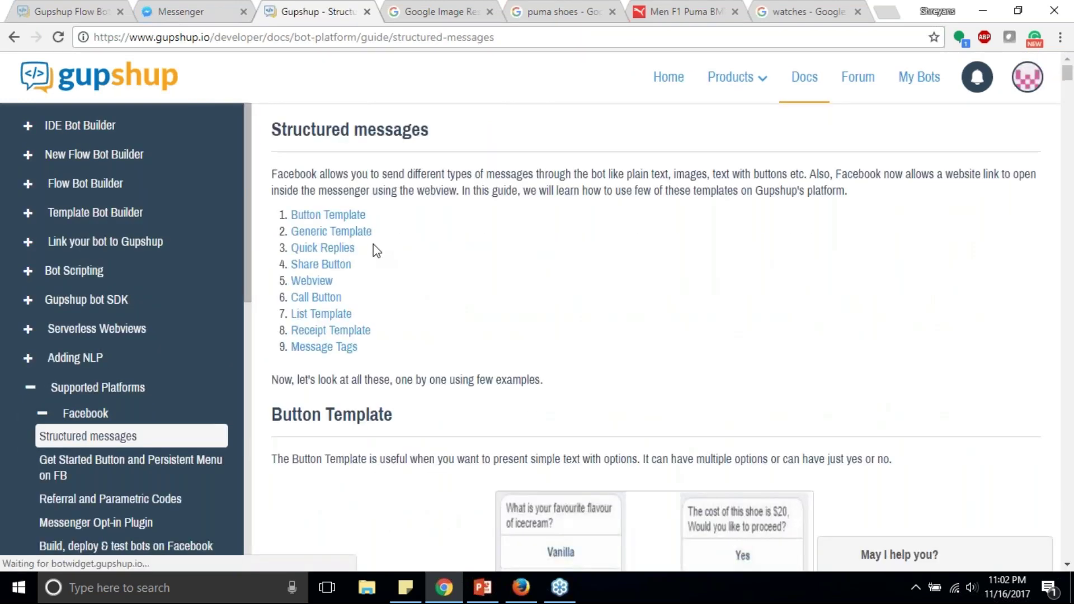
{"action": "left_click", "coordinate": [316, 247]}
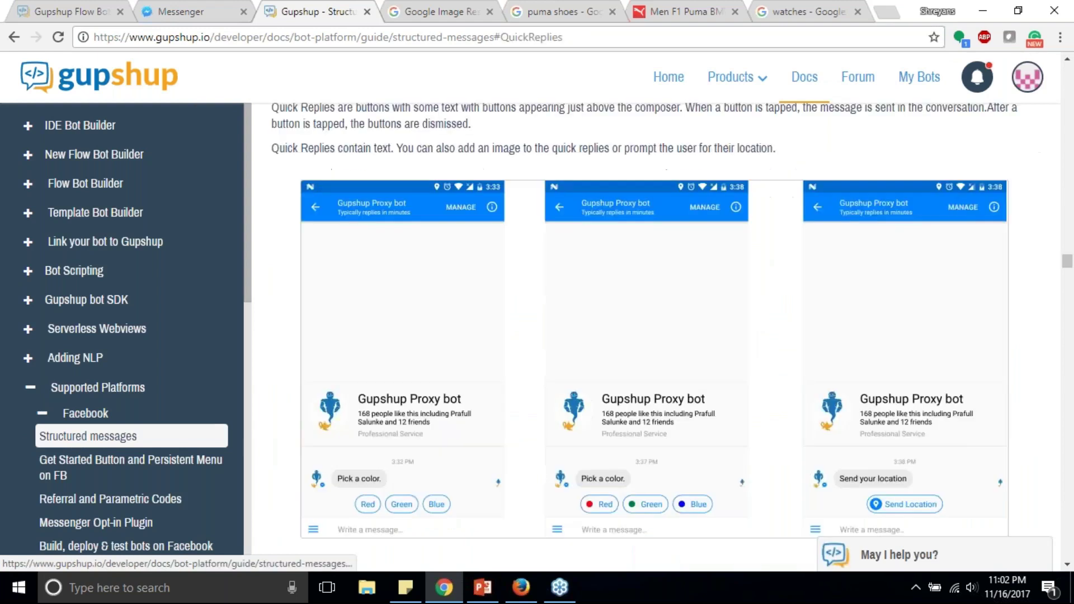
{"action": "scroll", "coordinate": [453, 255], "scroll_direction": "down", "scroll_amount": 1}
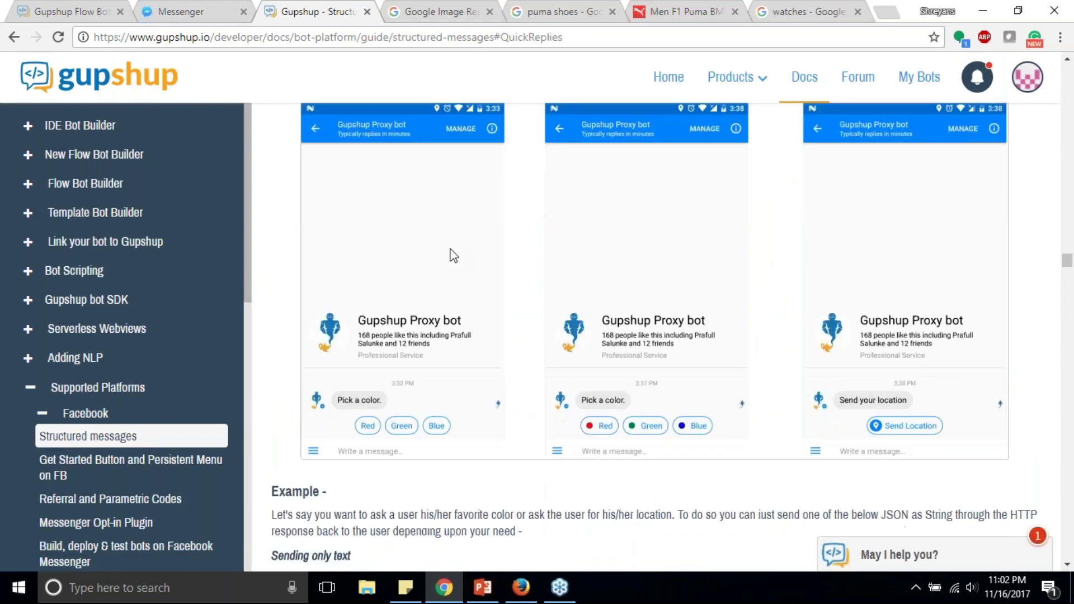
{"action": "scroll", "coordinate": [342, 234], "scroll_direction": "down", "scroll_amount": 5}
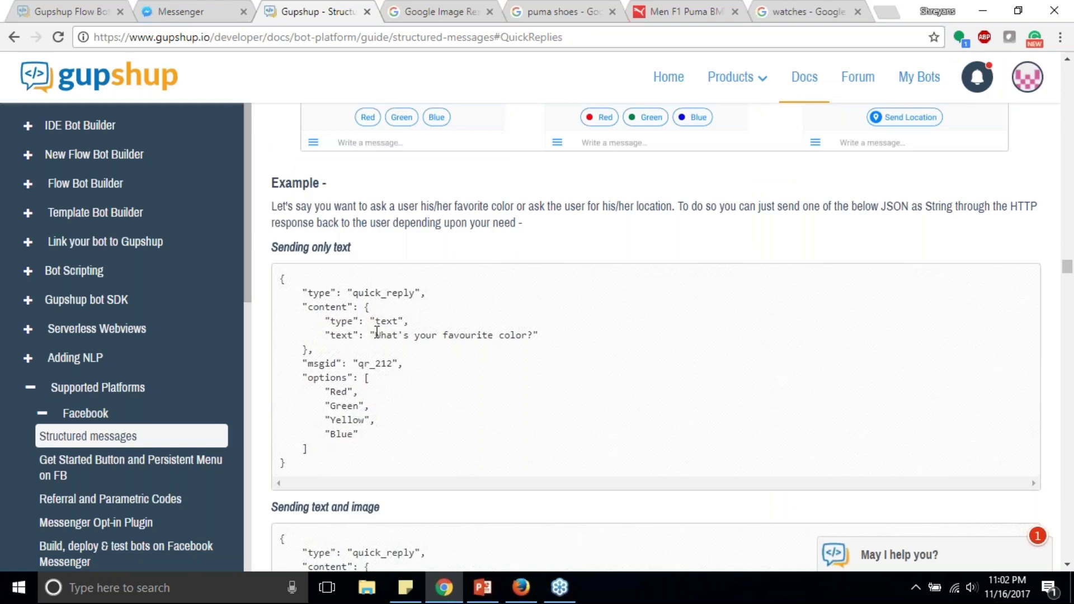
{"action": "scroll", "coordinate": [377, 332], "scroll_direction": "down", "scroll_amount": 1}
{"action": "left_click_drag", "start_coordinate": [282, 273], "coordinate": [314, 460]}
{"action": "key", "text": "ctrl+c"}
{"action": "key", "text": "ctrl+t"}
Step: Load jsonlint.com, paste the JSON, and replace its question with 'What would you like to buy?'
{"action": "type", "text": "jsonlint.com"}
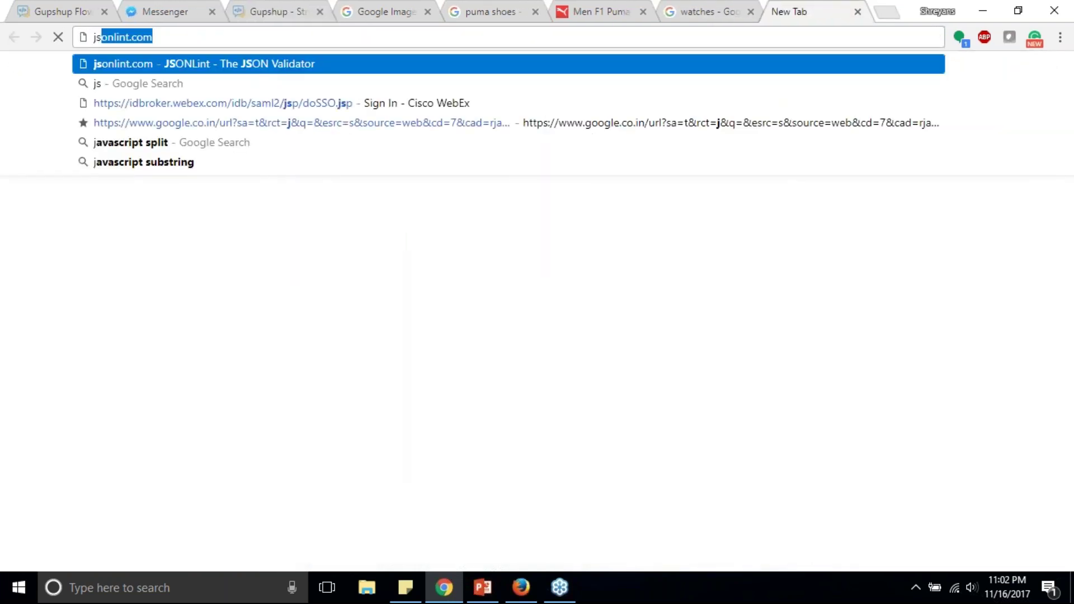
{"action": "key", "text": "Return"}
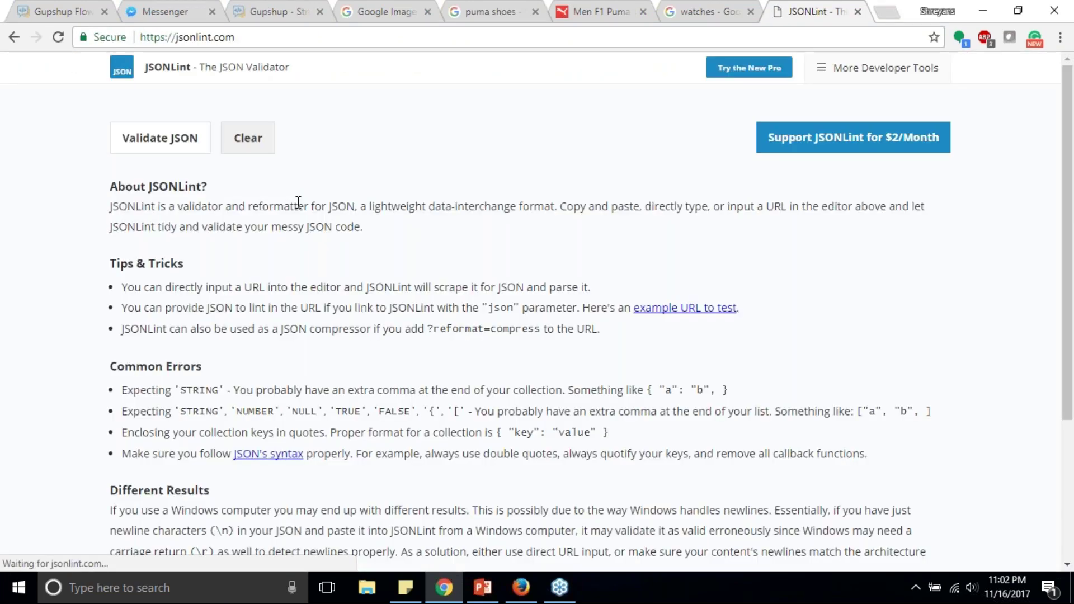
{"action": "key", "text": "ctrl+v"}
{"action": "left_click", "coordinate": [249, 203]}
{"action": "left_click", "coordinate": [418, 203], "text": "shift"}
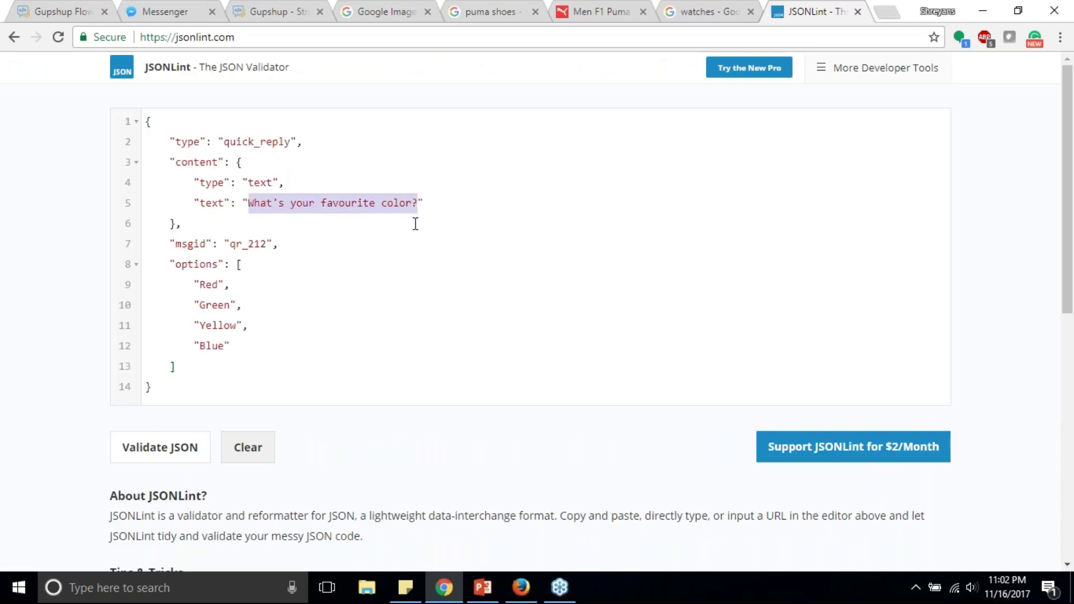
{"action": "left_click", "coordinate": [64, 7]}
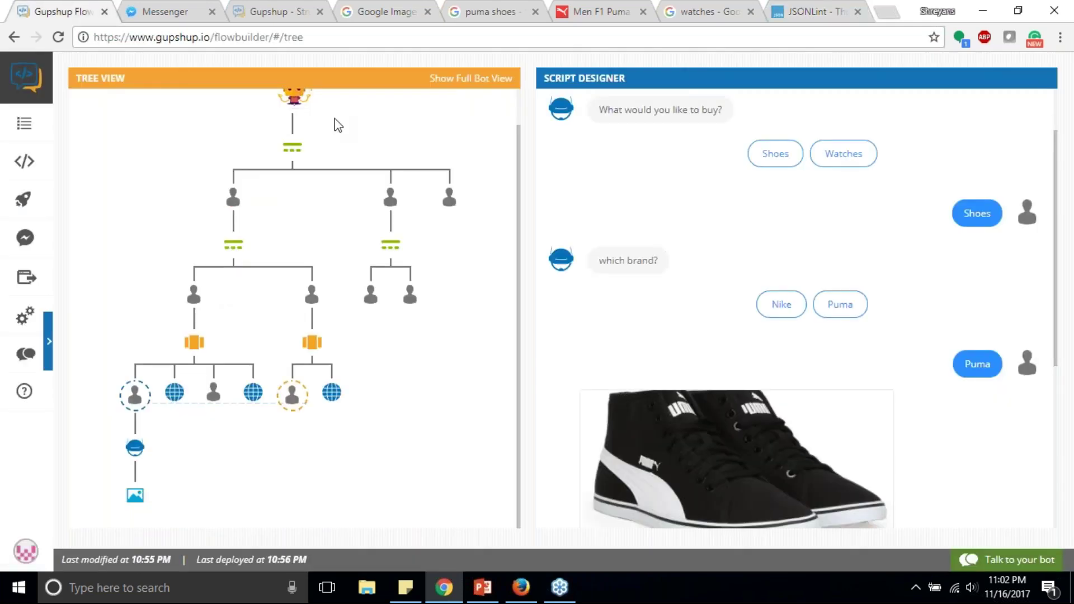
{"action": "left_click", "coordinate": [287, 147]}
{"action": "left_click_drag", "start_coordinate": [598, 188], "coordinate": [728, 193]}
{"action": "key", "text": "ctrl+c"}
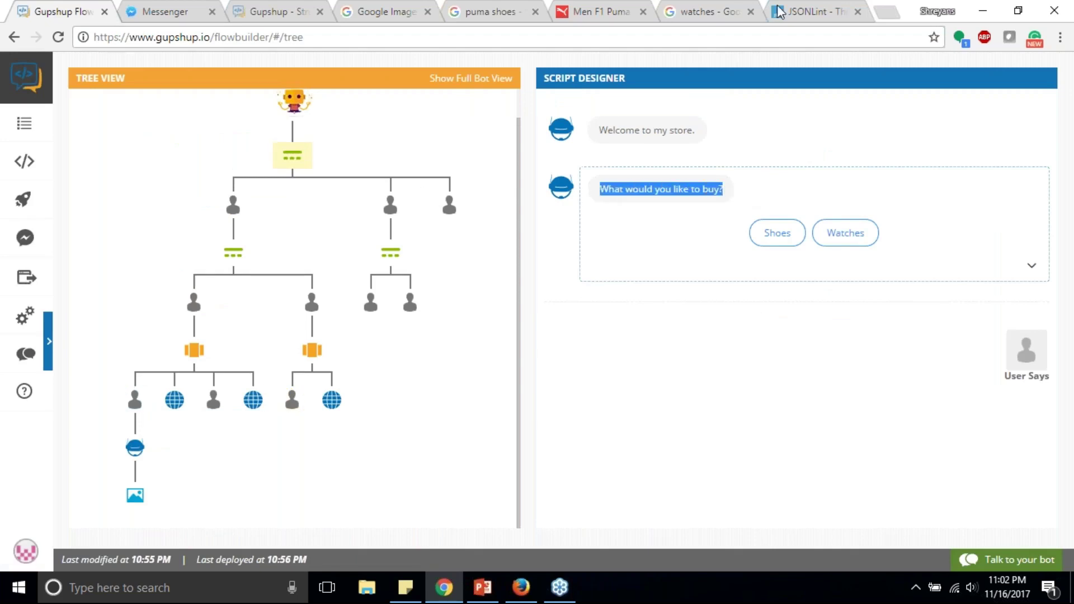
{"action": "left_click", "coordinate": [783, 11]}
{"action": "key", "text": "ctrl+v"}
Step: Rename Red/Green to Shoes/Watches, delete Yellow and Blue, validate, and select all the JSON
{"action": "double_click", "coordinate": [213, 284]}
{"action": "type", "text": "Shoes"}
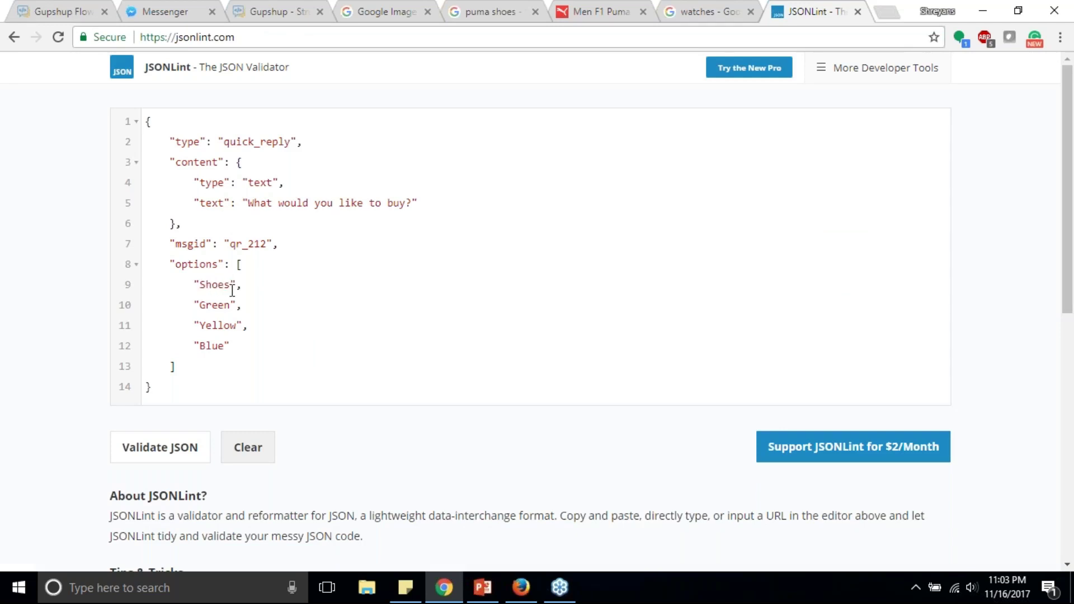
{"action": "double_click", "coordinate": [217, 306]}
{"action": "type", "text": "Watches"}
{"action": "left_click_drag", "start_coordinate": [237, 346], "coordinate": [209, 312]}
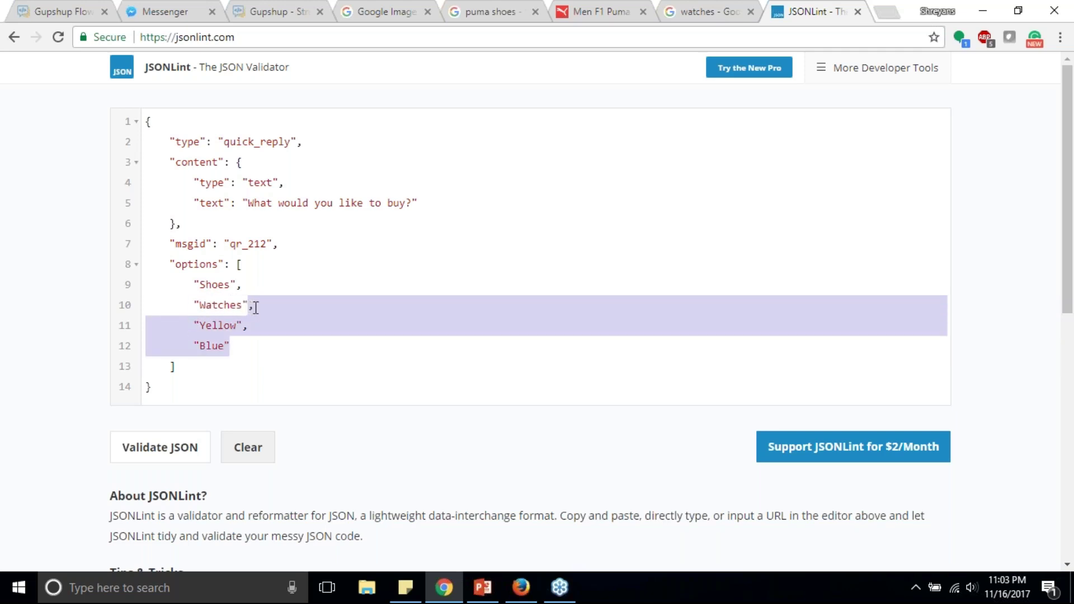
{"action": "key", "text": "BackSpace"}
{"action": "left_click", "coordinate": [179, 451]}
{"action": "left_click", "coordinate": [235, 355]}
{"action": "key", "text": "ctrl+a"}
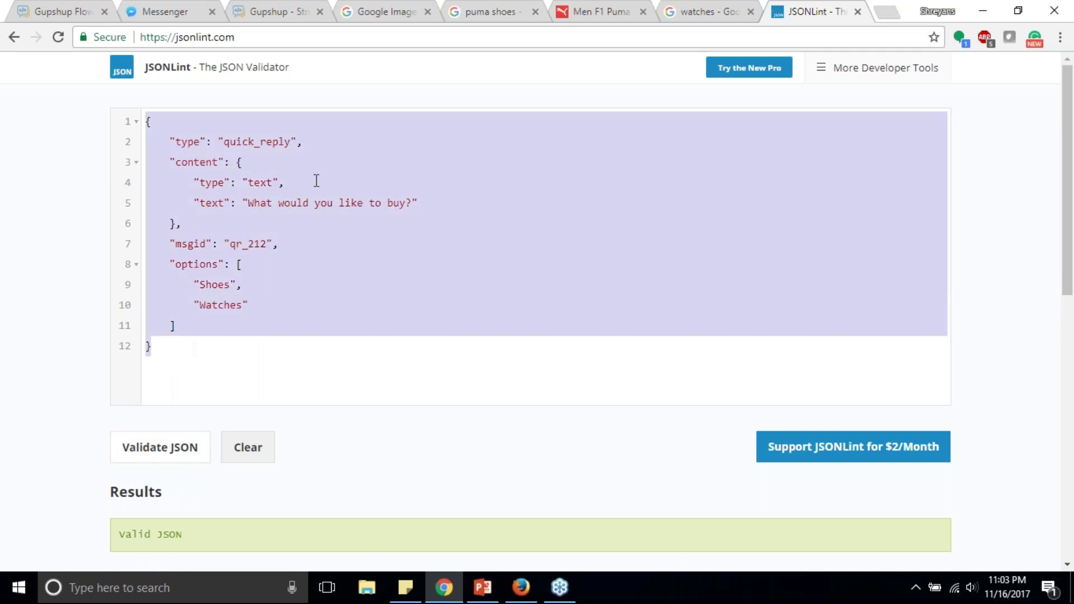
{"action": "left_click", "coordinate": [74, 7]}
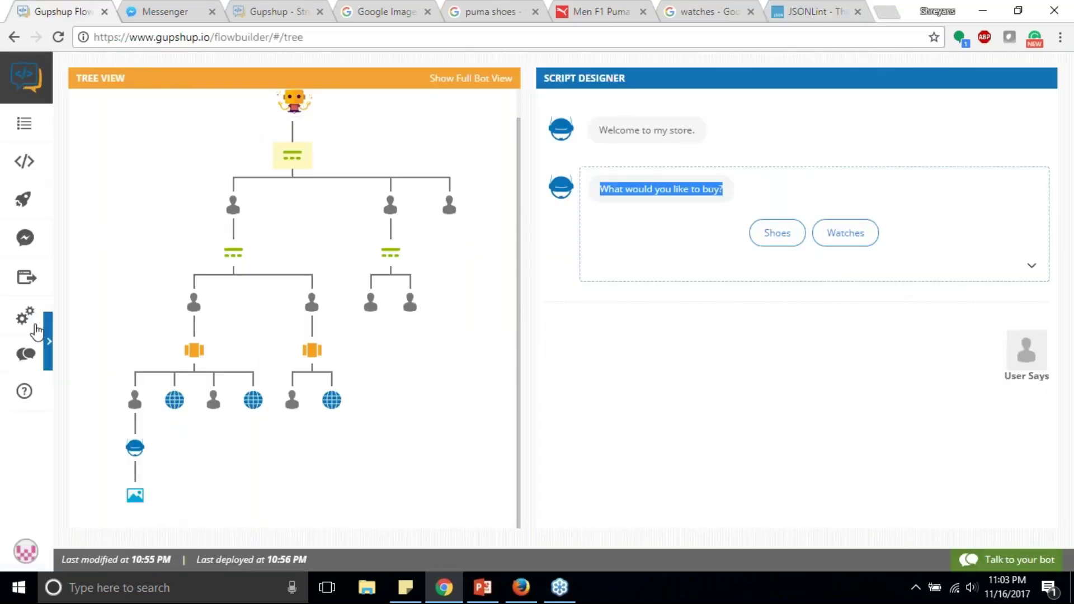
Step: Paste the Shoes/Watches quick-reply JSON as the fallback message in Bot Configuration and save
{"action": "left_click", "coordinate": [25, 315]}
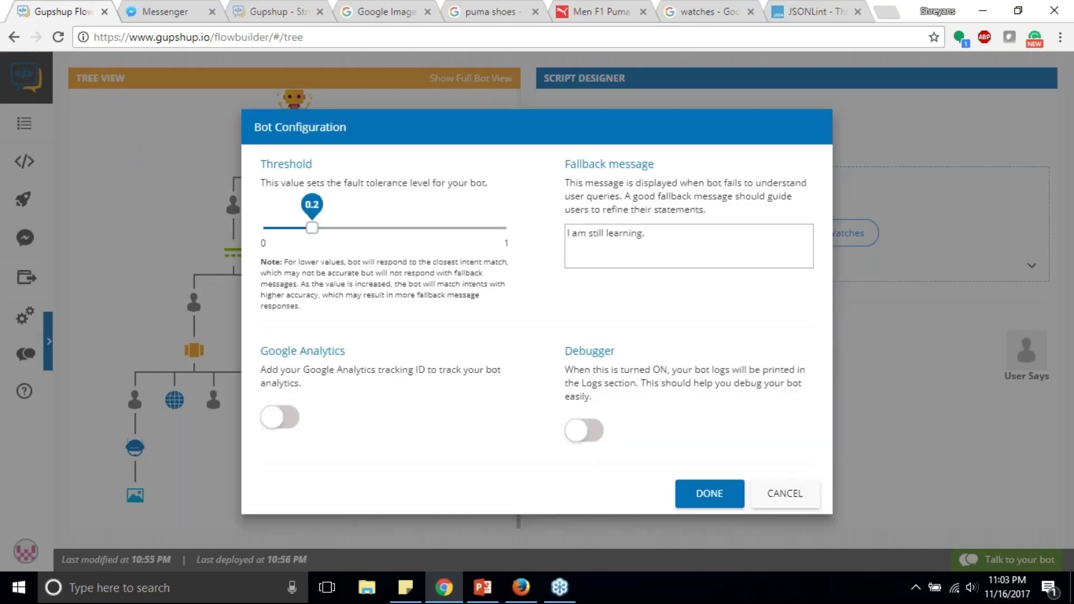
{"action": "left_click", "coordinate": [671, 235]}
{"action": "key", "text": "ctrl+a"}
{"action": "key", "text": "ctrl+v"}
{"action": "left_click", "coordinate": [711, 496]}
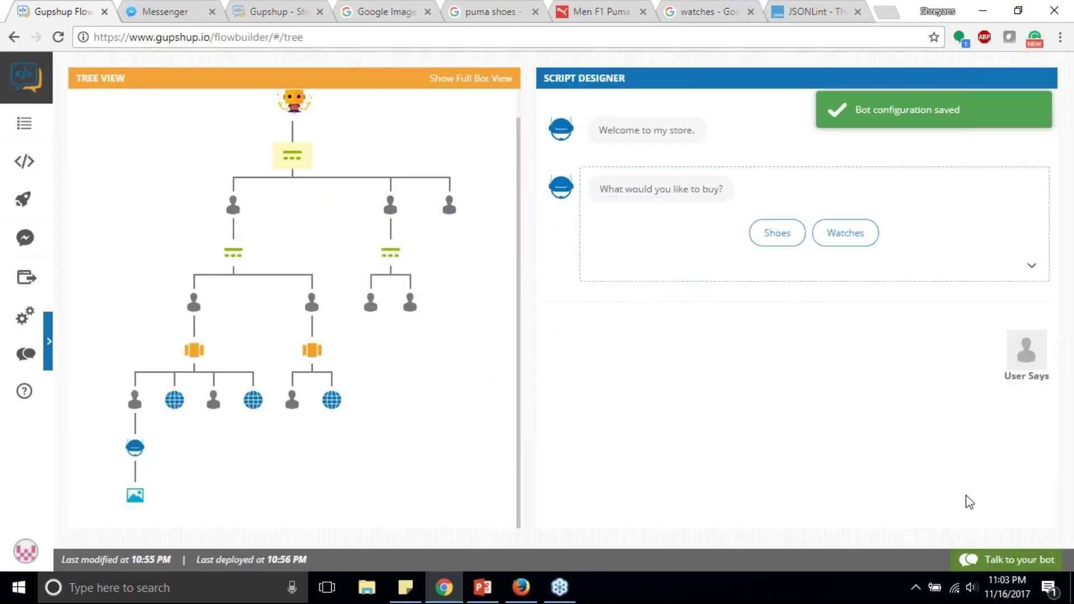
Step: In a test chat, pick Watches, send 'why should i tell you', choose Shoes from the fallback, and close
{"action": "left_click", "coordinate": [990, 562]}
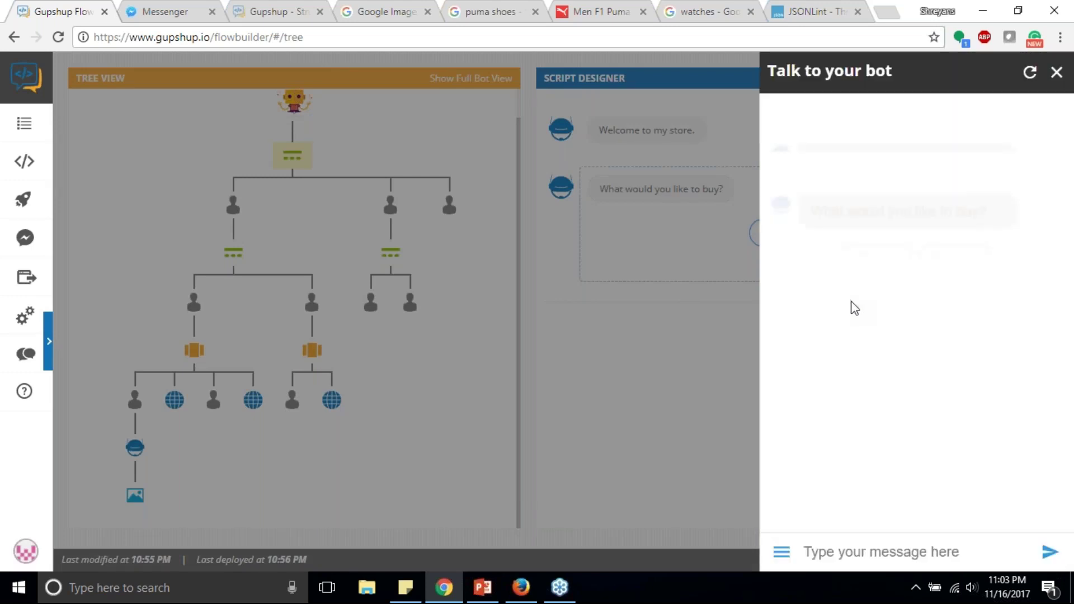
{"action": "left_click", "coordinate": [966, 230]}
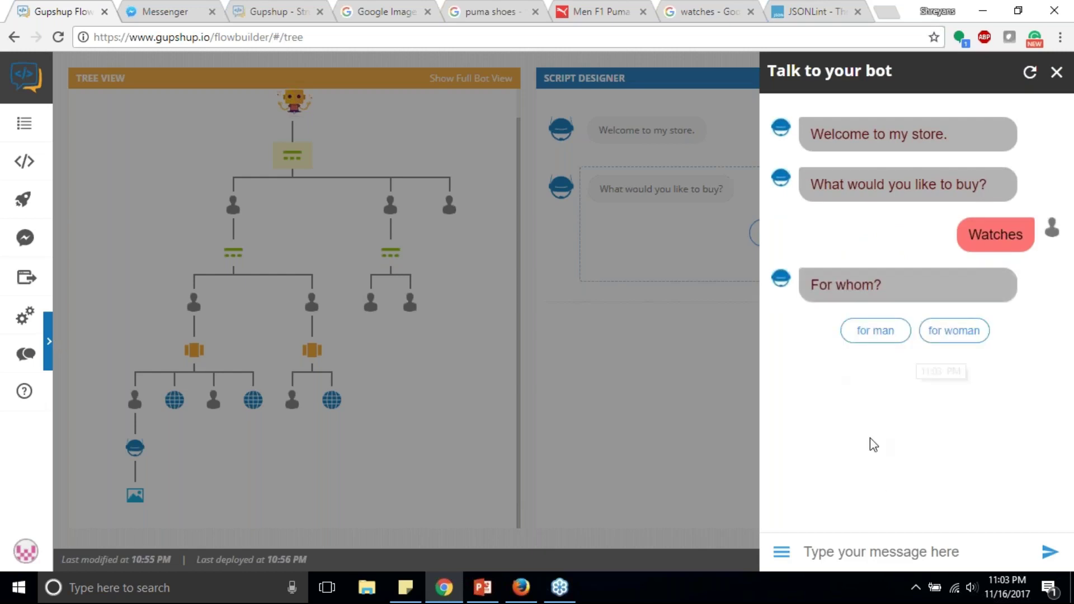
{"action": "left_click", "coordinate": [886, 541]}
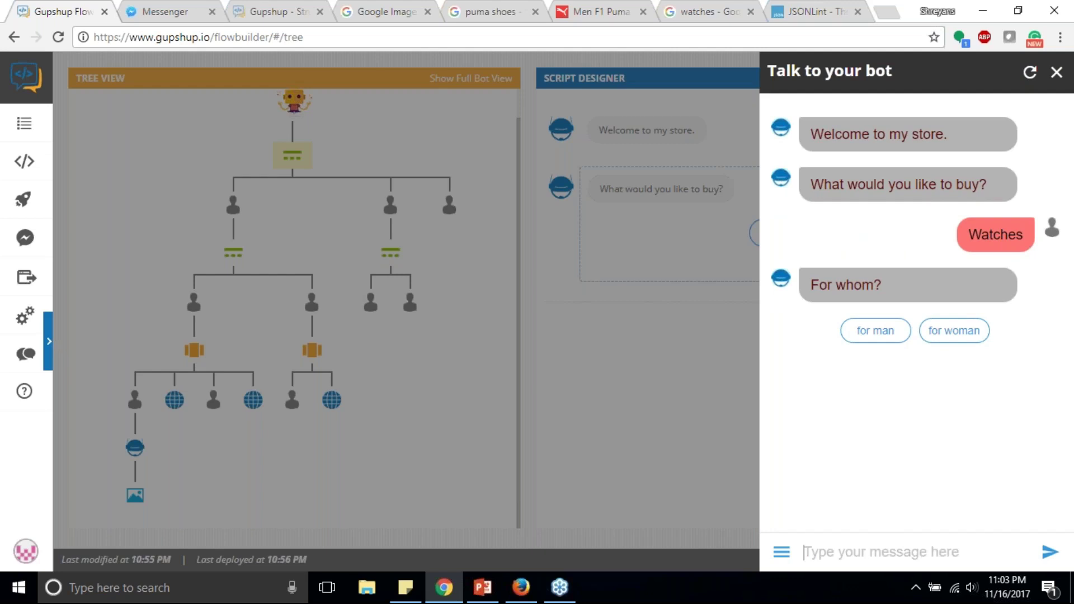
{"action": "type", "text": "why sho"}
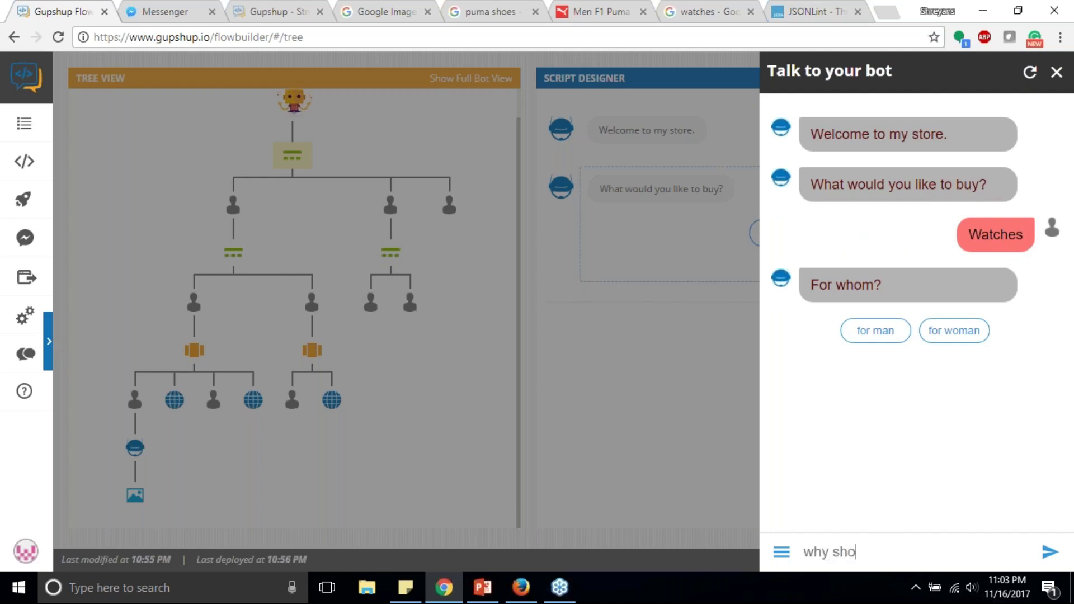
{"action": "type", "text": "uld i tell you"}
{"action": "key", "text": "Return"}
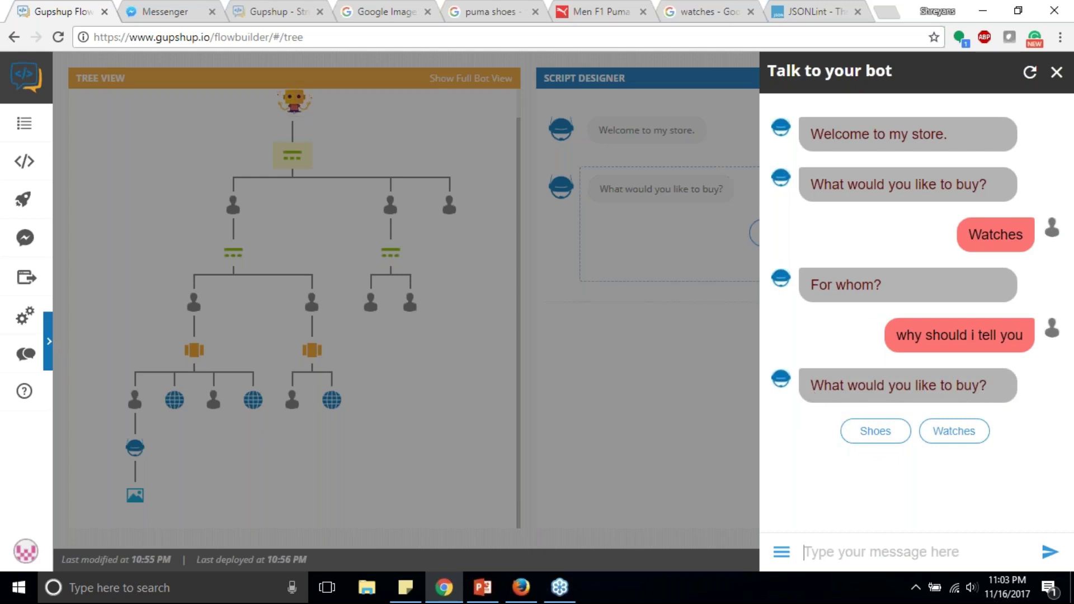
{"action": "left_click", "coordinate": [890, 435]}
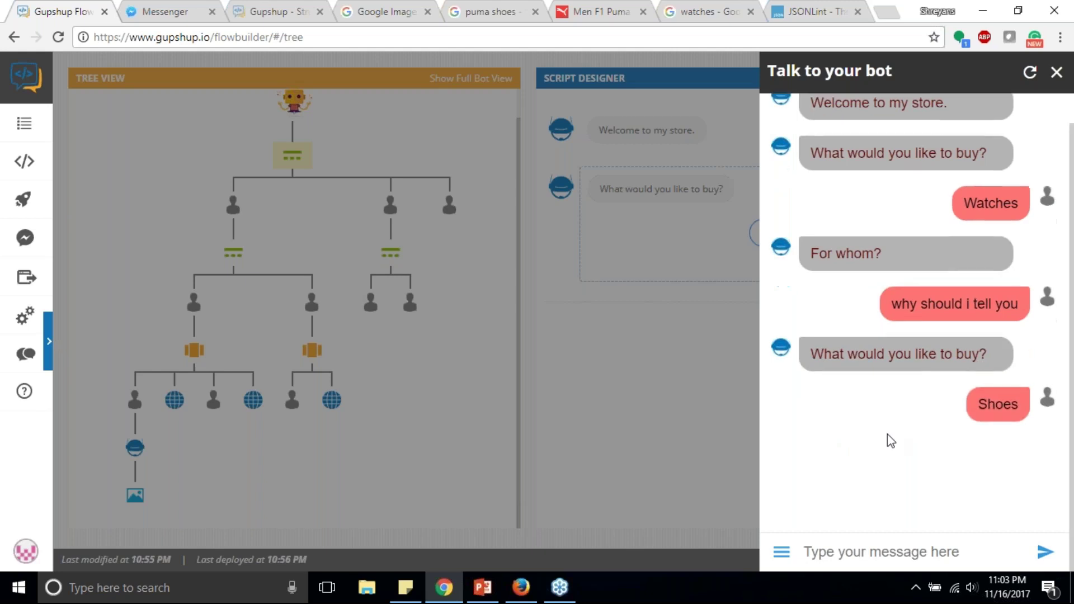
{"action": "left_click", "coordinate": [643, 351]}
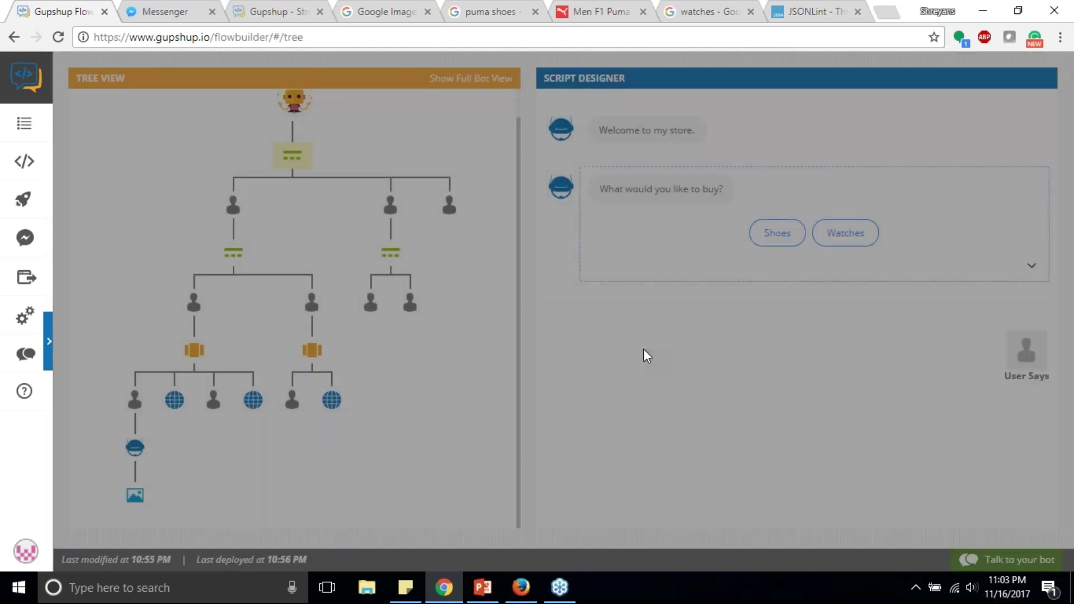
Step: Add the bot reply 'searching in men's collection.' after the 'for man' answer
{"action": "left_click", "coordinate": [371, 302]}
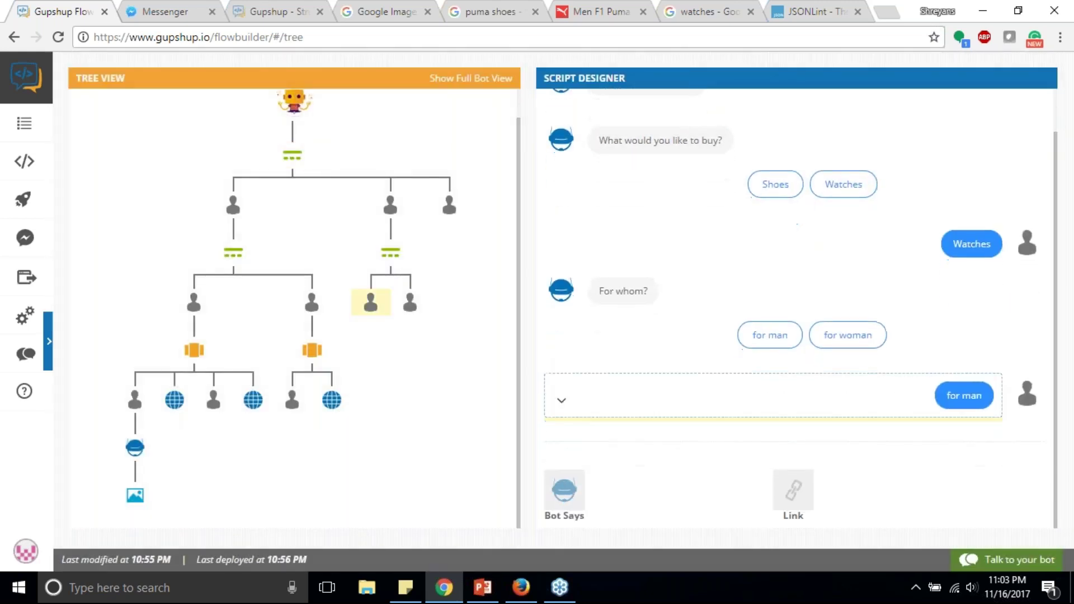
{"action": "left_click", "coordinate": [580, 481]}
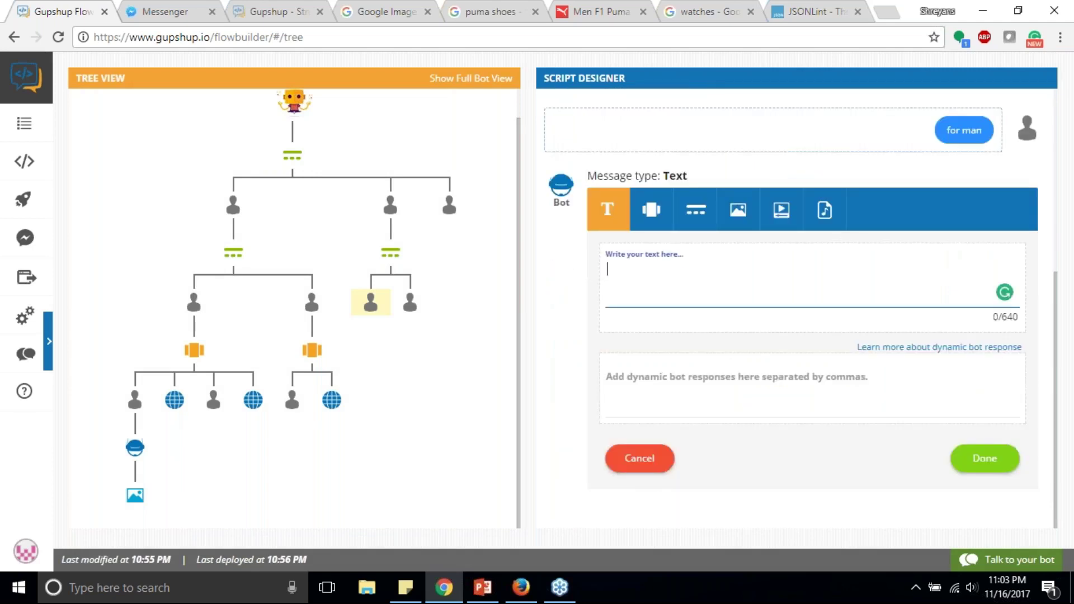
{"action": "type", "text": "searchin"}
{"action": "type", "text": "g for"}
{"action": "key", "text": "BackSpace"}
{"action": "key", "text": "BackSpace"}
{"action": "key", "text": "BackSpace"}
{"action": "key", "text": "BackSpace"}
{"action": "type", "text": "in m"}
{"action": "key", "text": "BackSpace"}
{"action": "type", "text": "men's collection."}
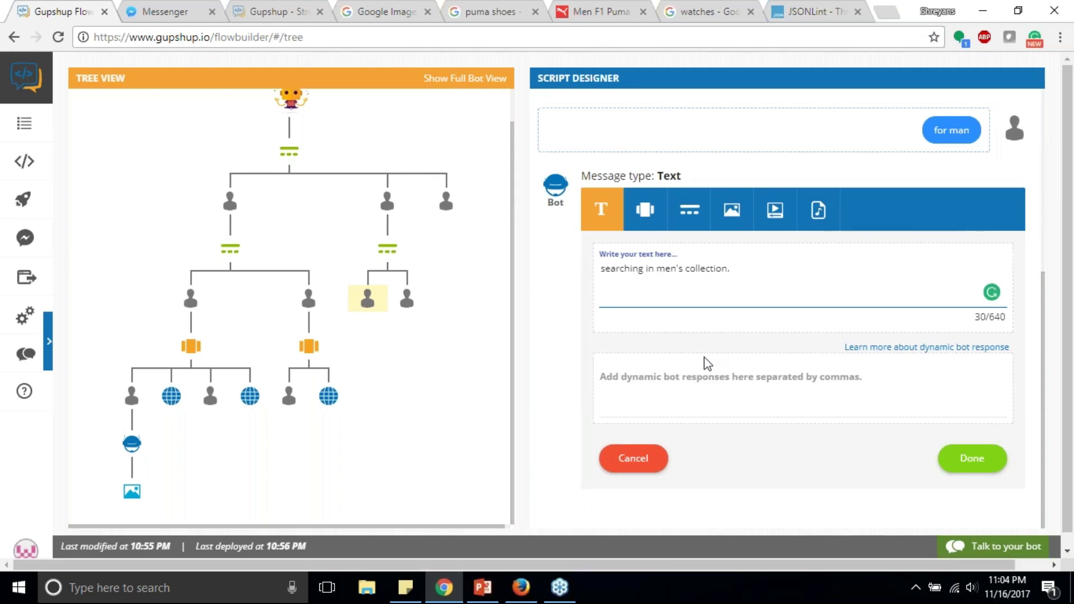
{"action": "left_click", "coordinate": [963, 458]}
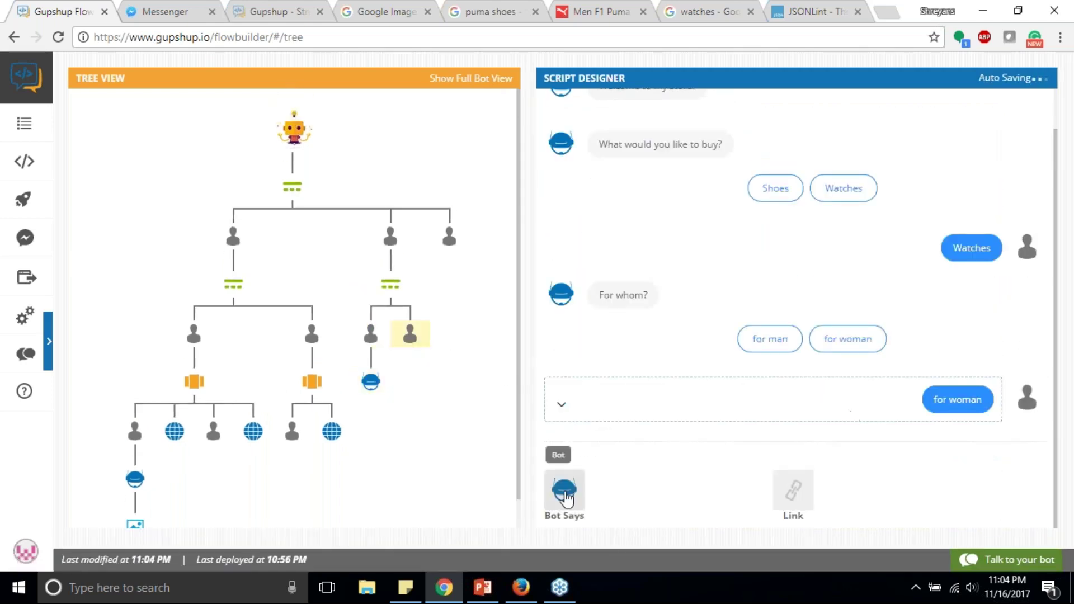
Step: Add the bot reply 'searching in women's collection' after the 'for woman' answer
{"action": "left_click", "coordinate": [564, 491]}
{"action": "type", "text": "sea"}
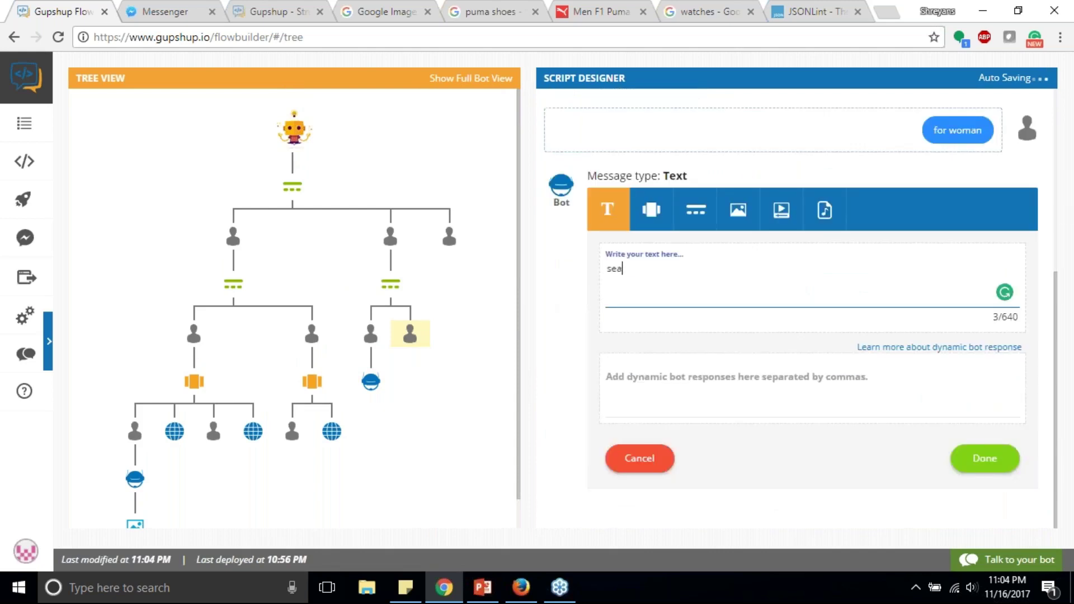
{"action": "type", "text": "rching for"}
{"action": "key", "text": "BackSpace"}
{"action": "key", "text": "BackSpace"}
{"action": "key", "text": "BackSpace"}
{"action": "key", "text": "BackSpace"}
{"action": "type", "text": "on"}
{"action": "key", "text": "BackSpace"}
{"action": "key", "text": "BackSpace"}
{"action": "type", "text": "in"}
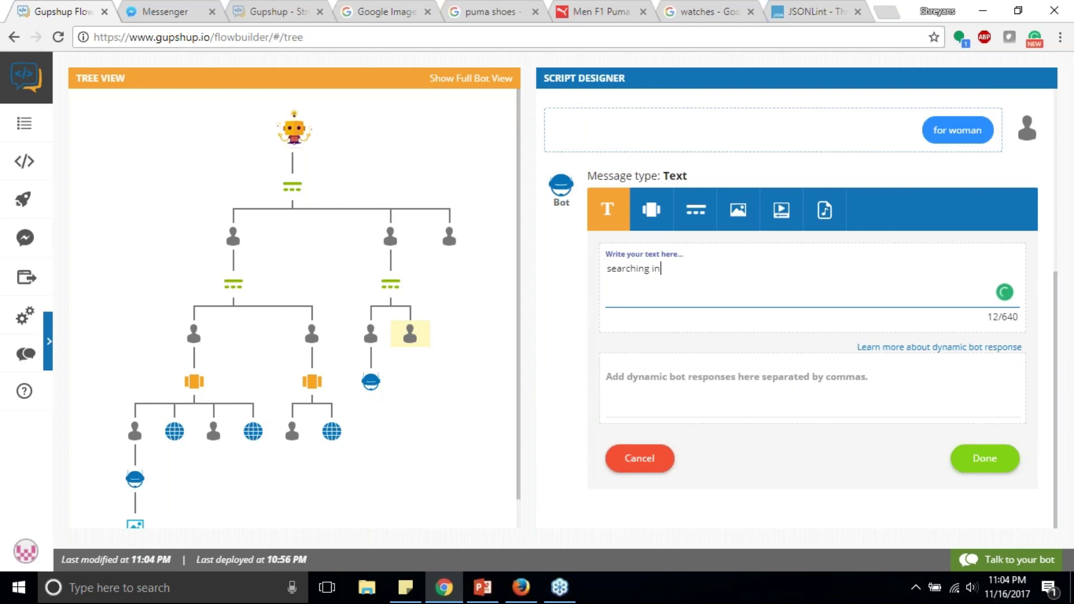
{"action": "type", "text": " women's collection"}
{"action": "left_click", "coordinate": [985, 465]}
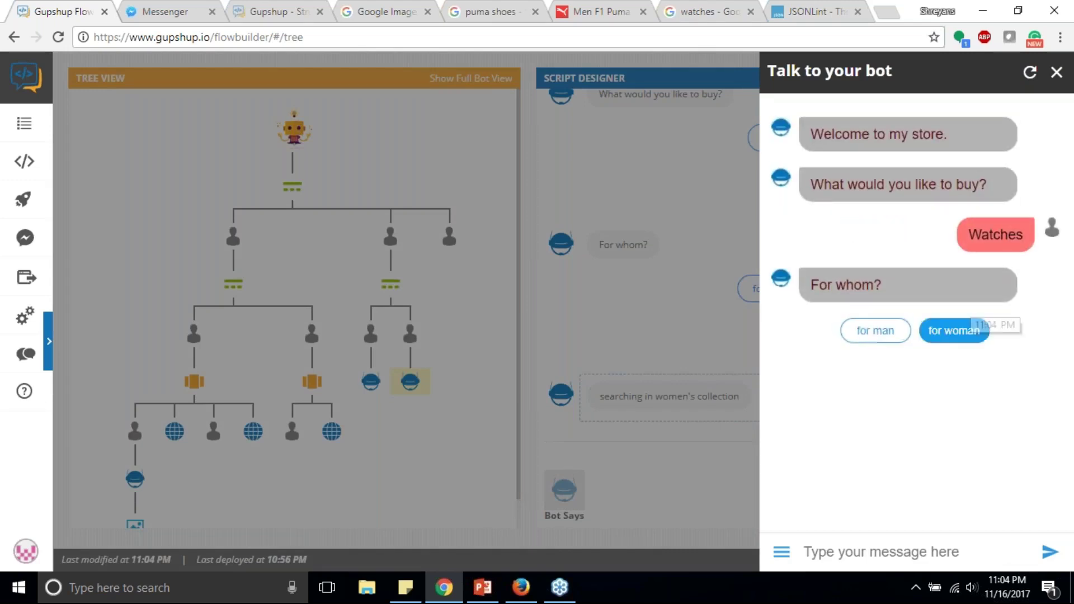
{"action": "left_click", "coordinate": [910, 550]}
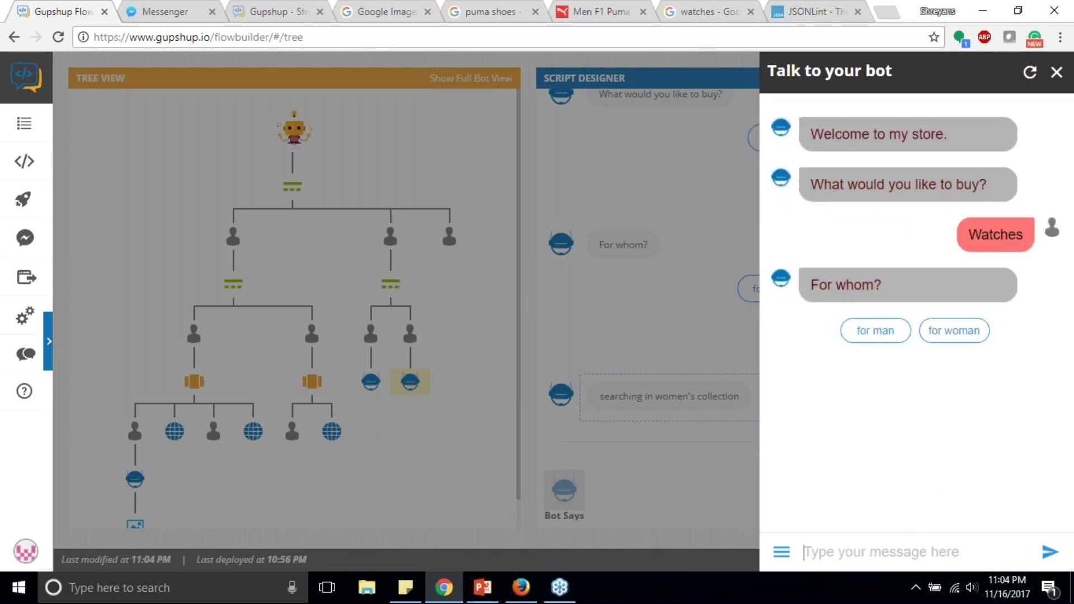
{"action": "type", "text": "for wo"}
{"action": "key", "text": "BackSpace"}
{"action": "key", "text": "BackSpace"}
{"action": "type", "text": "my wife"}
{"action": "key", "text": "Return"}
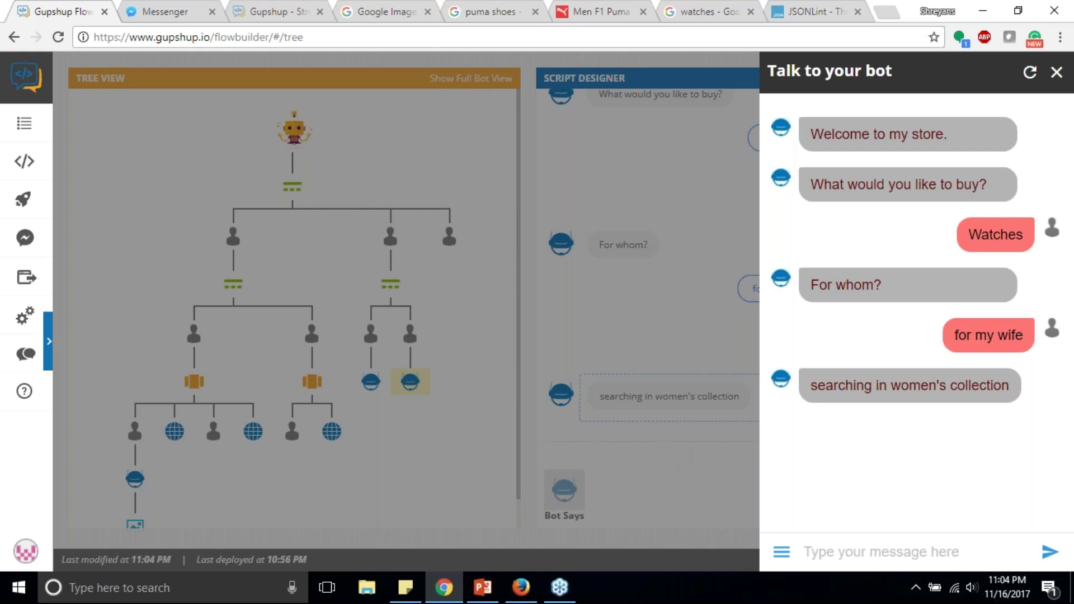
{"action": "key", "text": "Escape"}
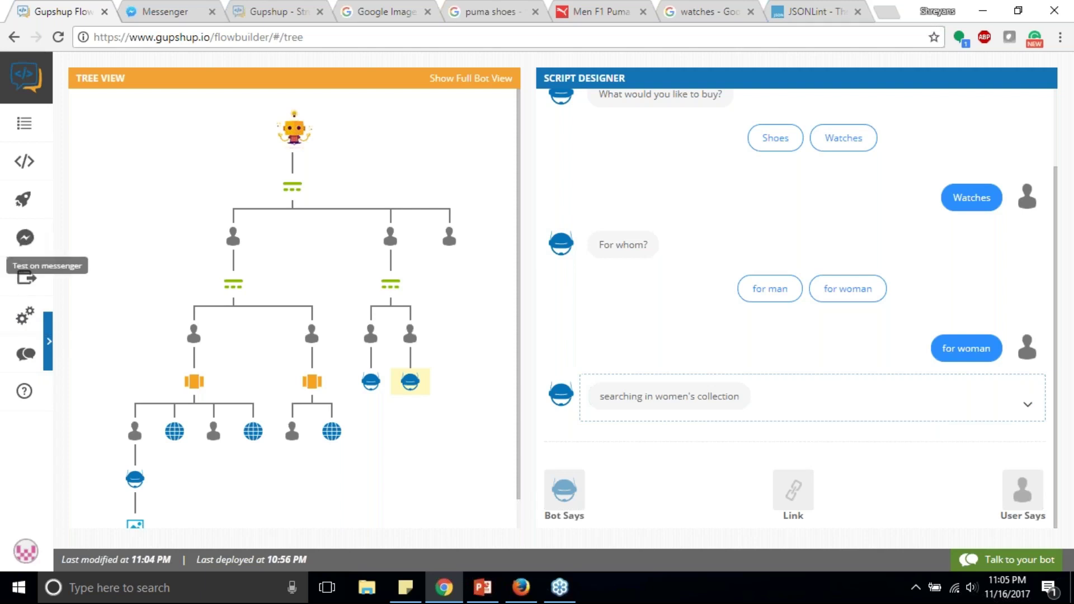
Step: Deploy the bot from the rocket icon, then open the Watches node in the script
{"action": "left_click", "coordinate": [23, 199]}
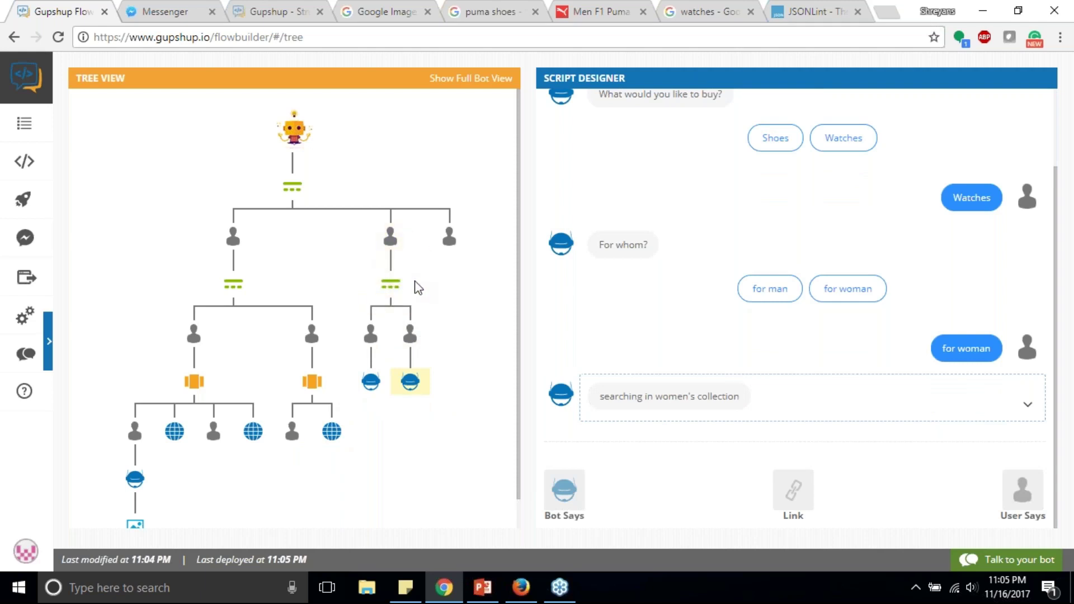
{"action": "left_click", "coordinate": [392, 244]}
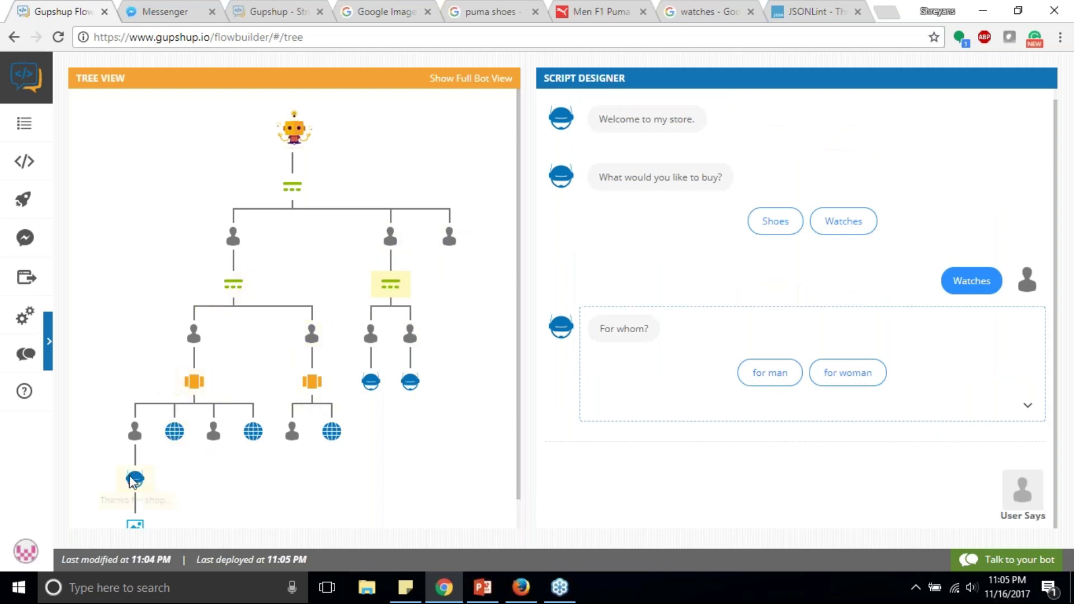
Step: Drag the thank-you node from under Buy 1 onto the 'searching in women's collection' reply
{"action": "left_click", "coordinate": [134, 431]}
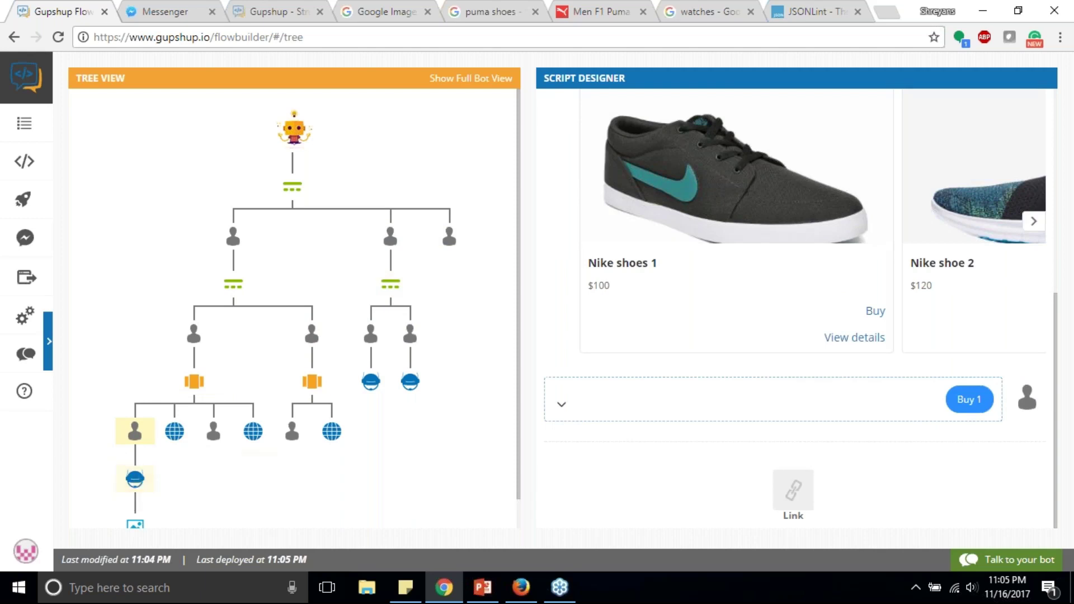
{"action": "scroll", "coordinate": [305, 391], "scroll_direction": "down", "scroll_amount": 1}
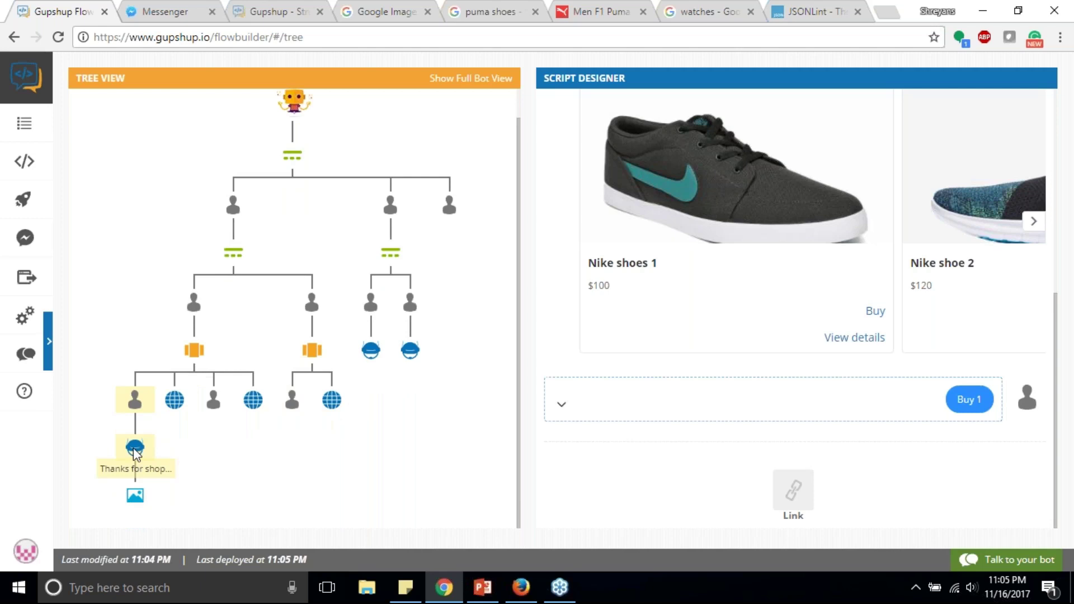
{"action": "left_click_drag", "start_coordinate": [134, 452], "coordinate": [226, 450]}
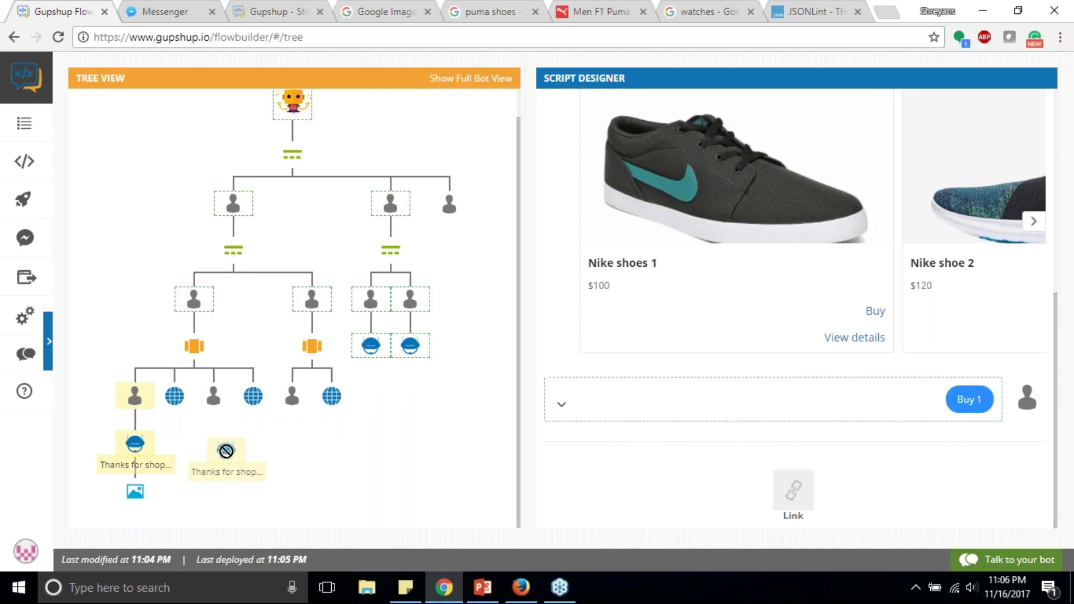
{"action": "left_click_drag", "start_coordinate": [226, 451], "coordinate": [412, 343]}
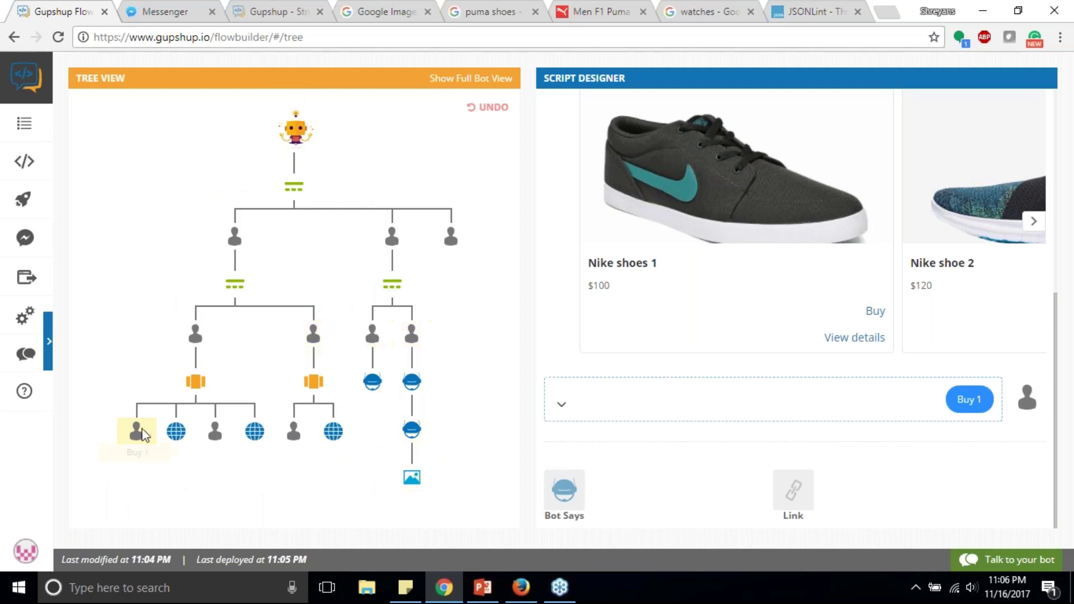
Step: Add a 'what size?' quick reply with answers 6 and 7 after Buy 1, moving the thank-you message under 6
{"action": "left_click", "coordinate": [563, 486]}
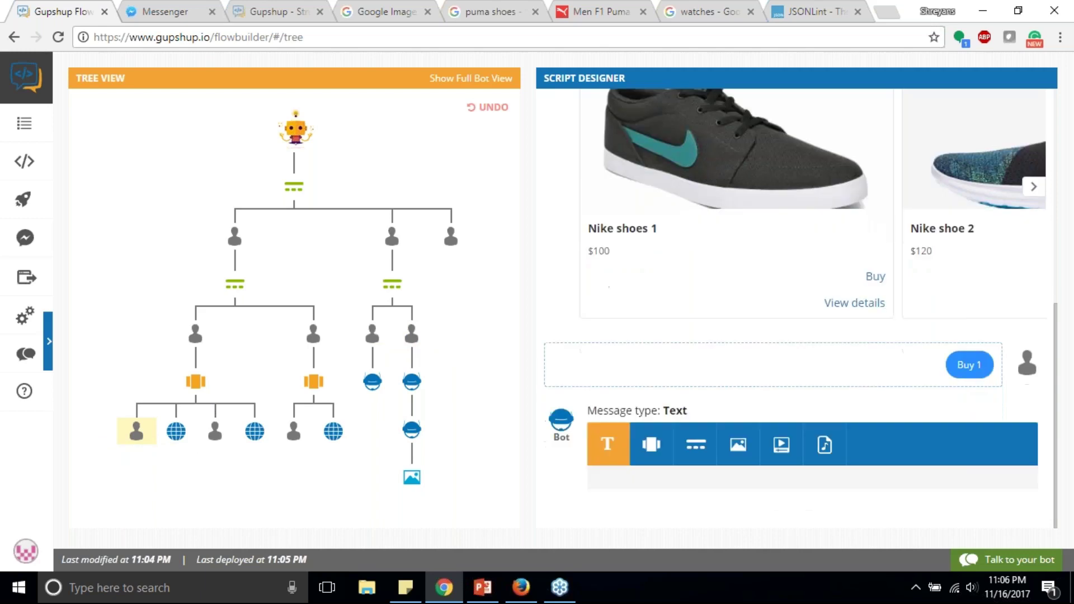
{"action": "left_click", "coordinate": [695, 247]}
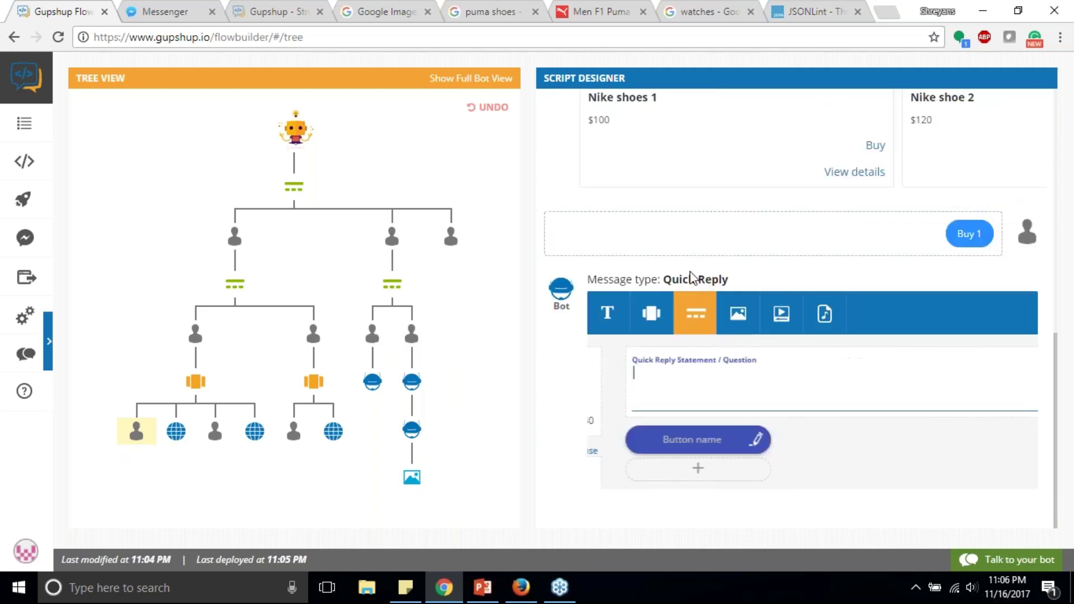
{"action": "type", "text": "what size?"}
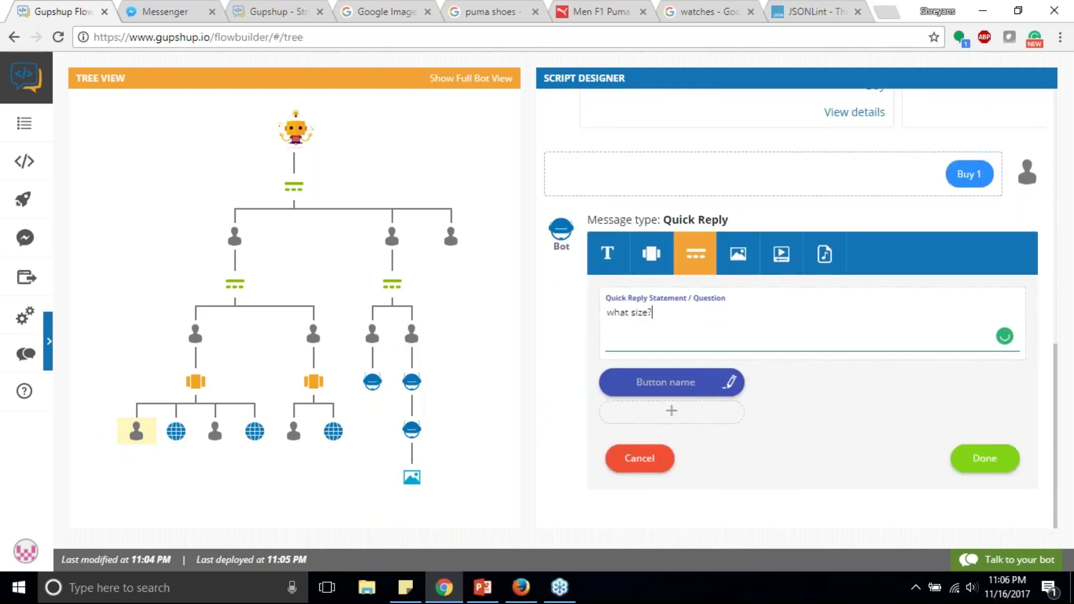
{"action": "left_click", "coordinate": [686, 383]}
{"action": "type", "text": "6"}
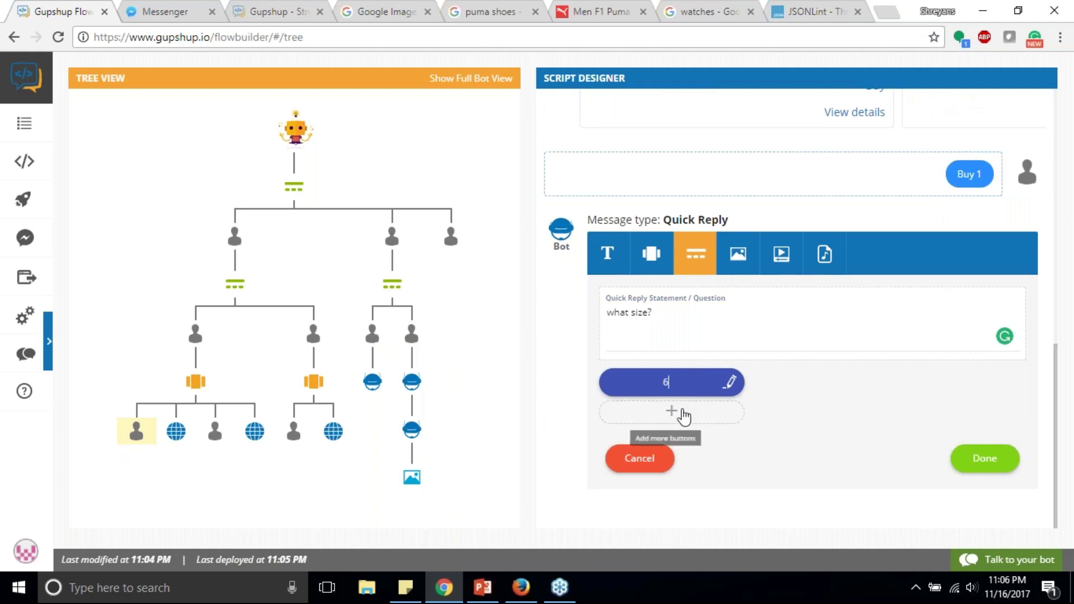
{"action": "left_click", "coordinate": [671, 412]}
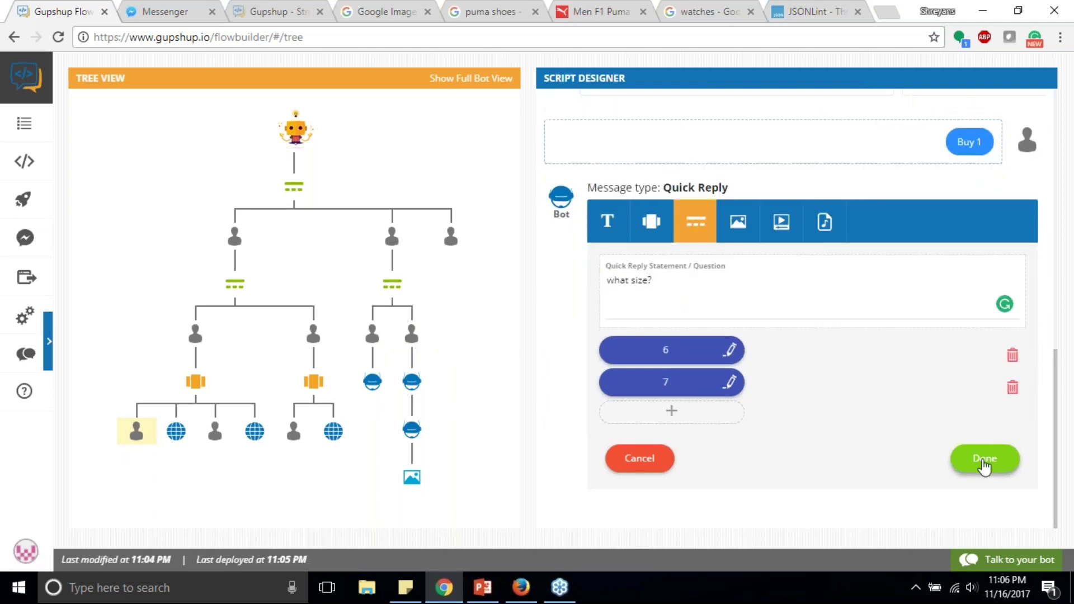
{"action": "left_click", "coordinate": [985, 464]}
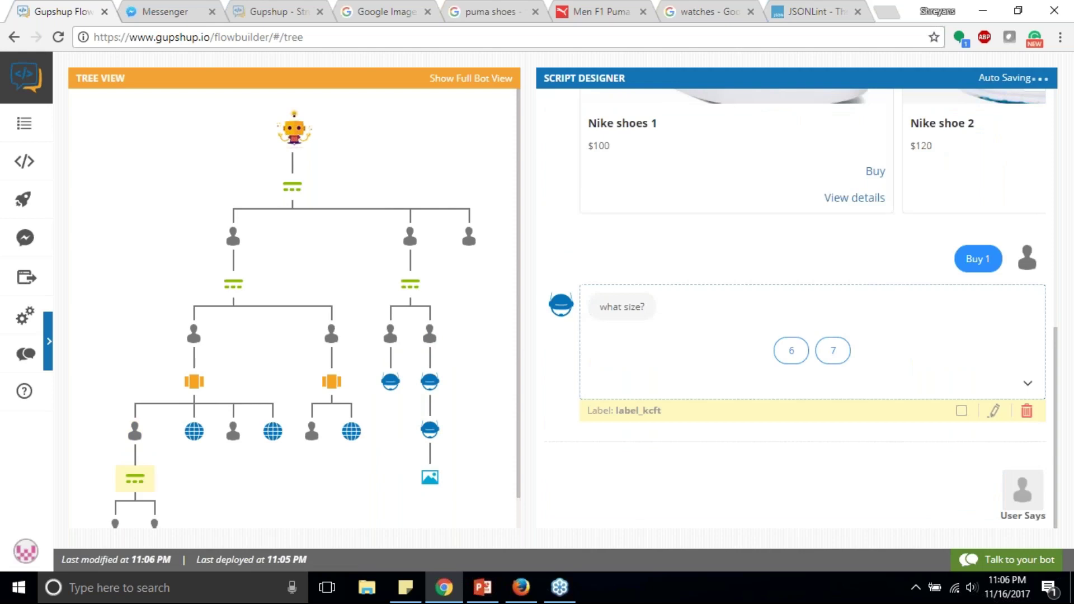
{"action": "scroll", "coordinate": [202, 492], "scroll_direction": "down", "scroll_amount": 1}
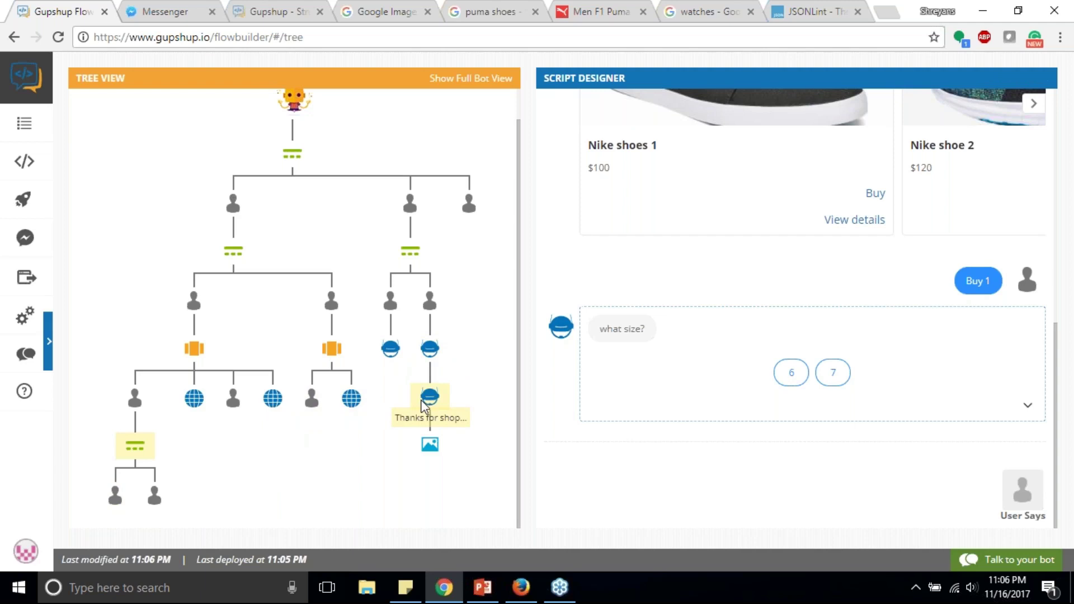
{"action": "left_click_drag", "start_coordinate": [422, 405], "coordinate": [118, 486]}
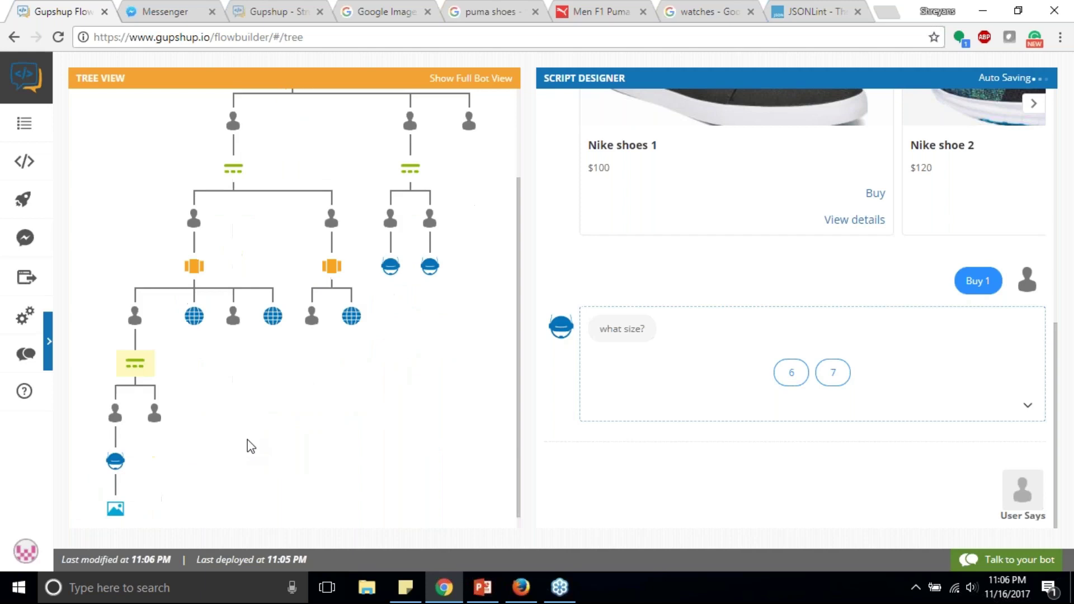
Step: Give the 7 answer a Goto link to the same step as the 6 answer
{"action": "left_click", "coordinate": [156, 400]}
{"action": "left_click", "coordinate": [798, 491]}
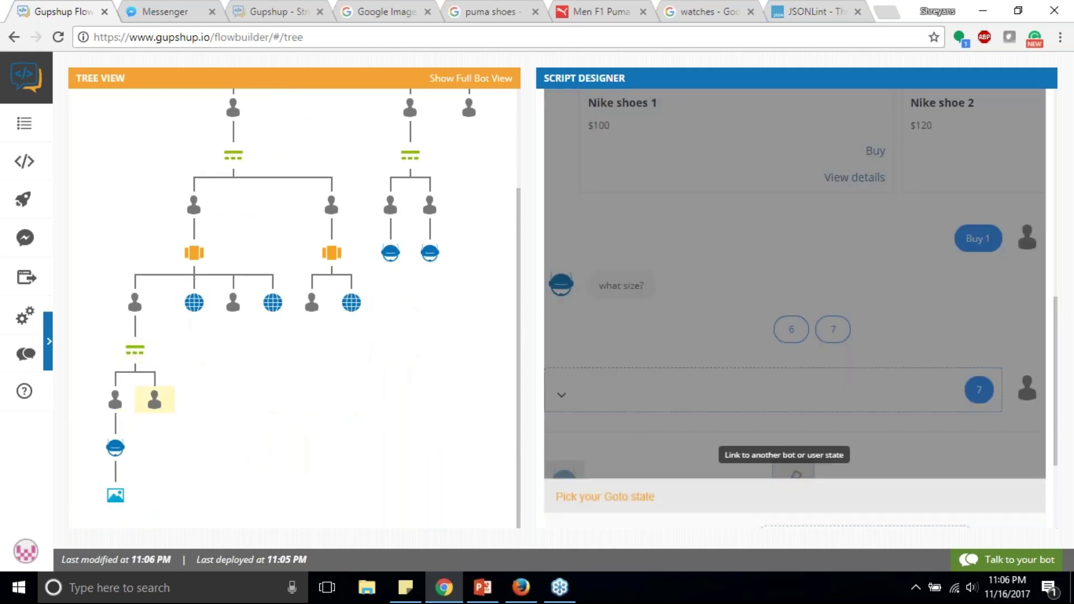
{"action": "left_click", "coordinate": [865, 432]}
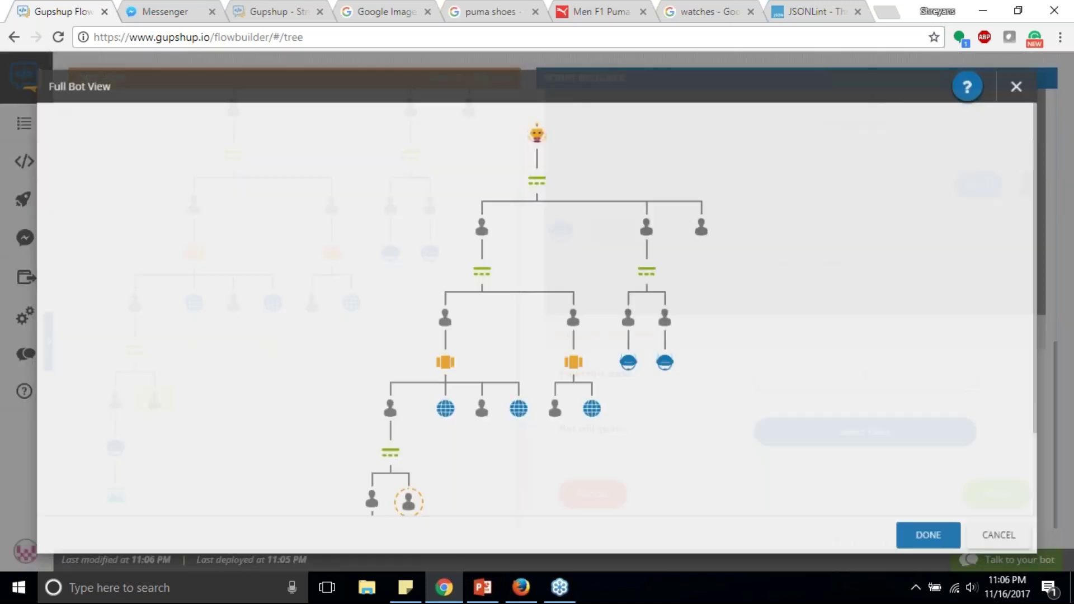
{"action": "scroll", "coordinate": [380, 498], "scroll_direction": "down", "scroll_amount": 2}
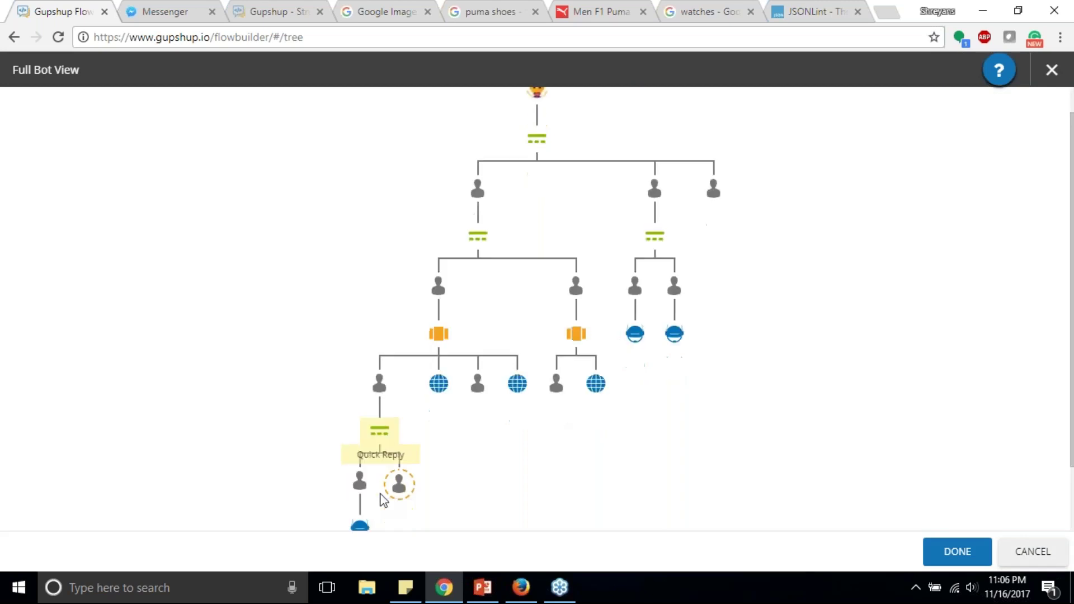
{"action": "left_click", "coordinate": [957, 551]}
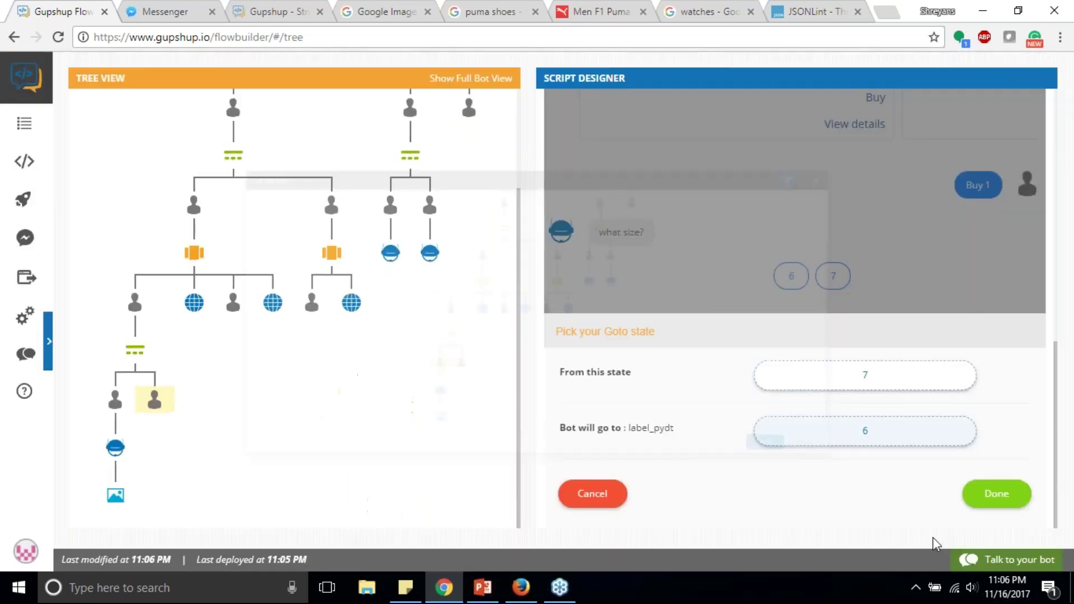
{"action": "left_click", "coordinate": [996, 500]}
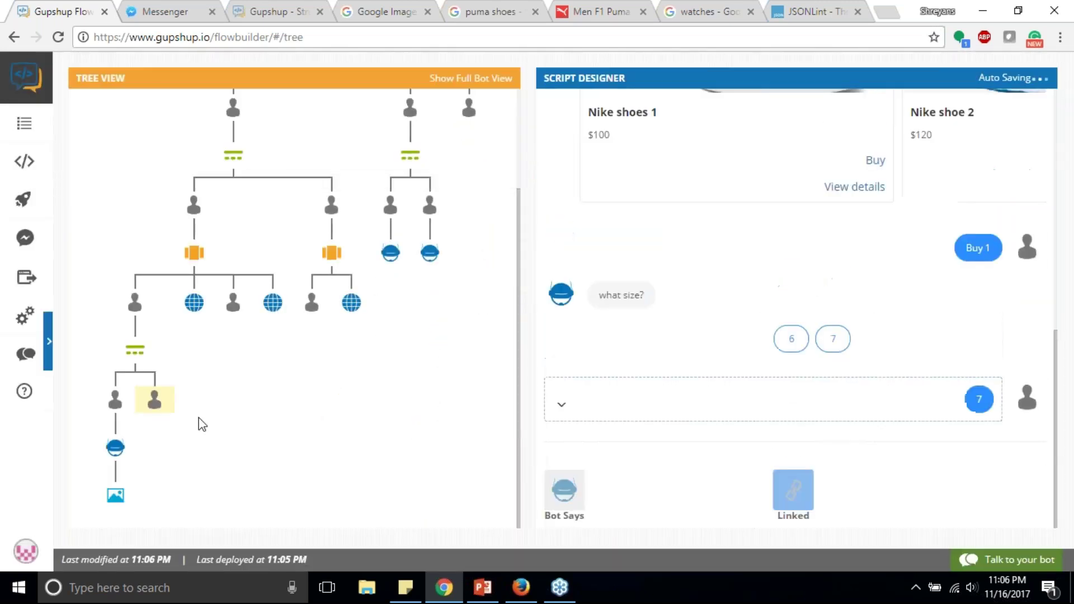
Step: Review the Buy 2 and Puma Buy 1 branches and glance over the Full Bot View
{"action": "left_click", "coordinate": [234, 303]}
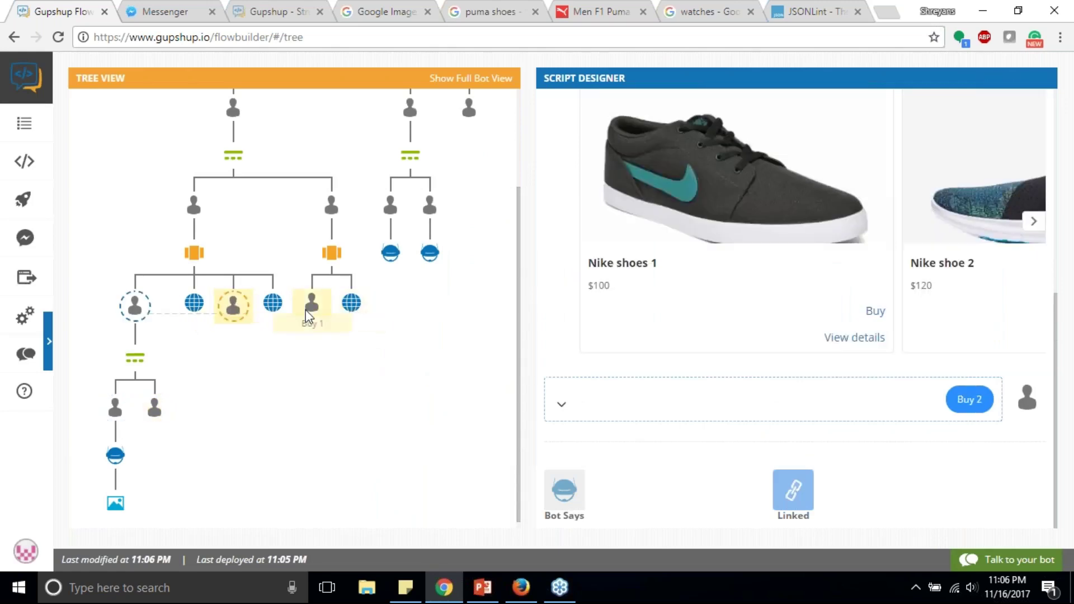
{"action": "left_click", "coordinate": [316, 324]}
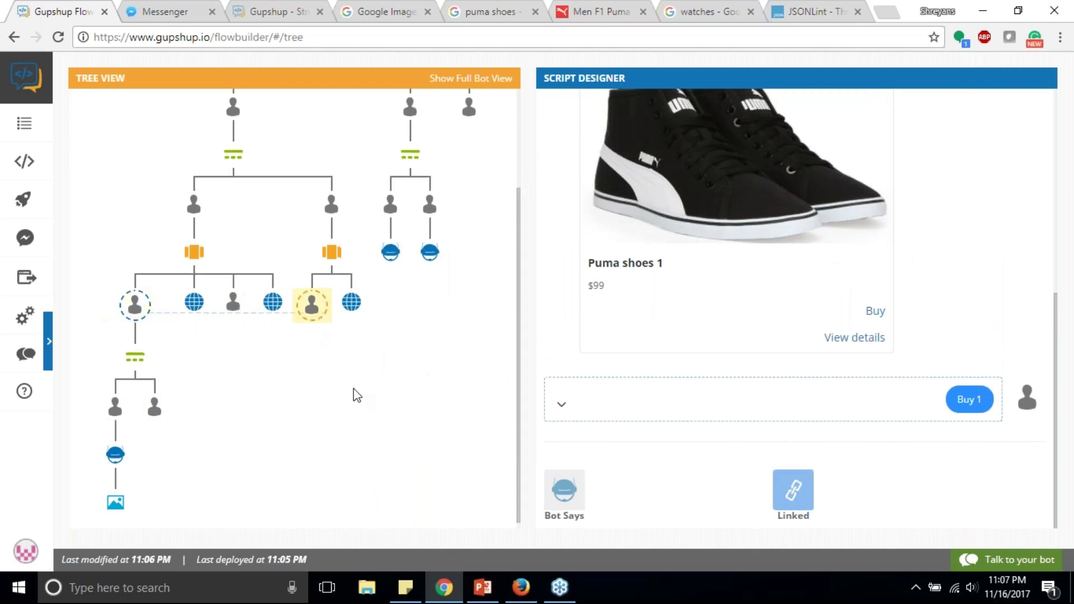
{"action": "left_click", "coordinate": [471, 78]}
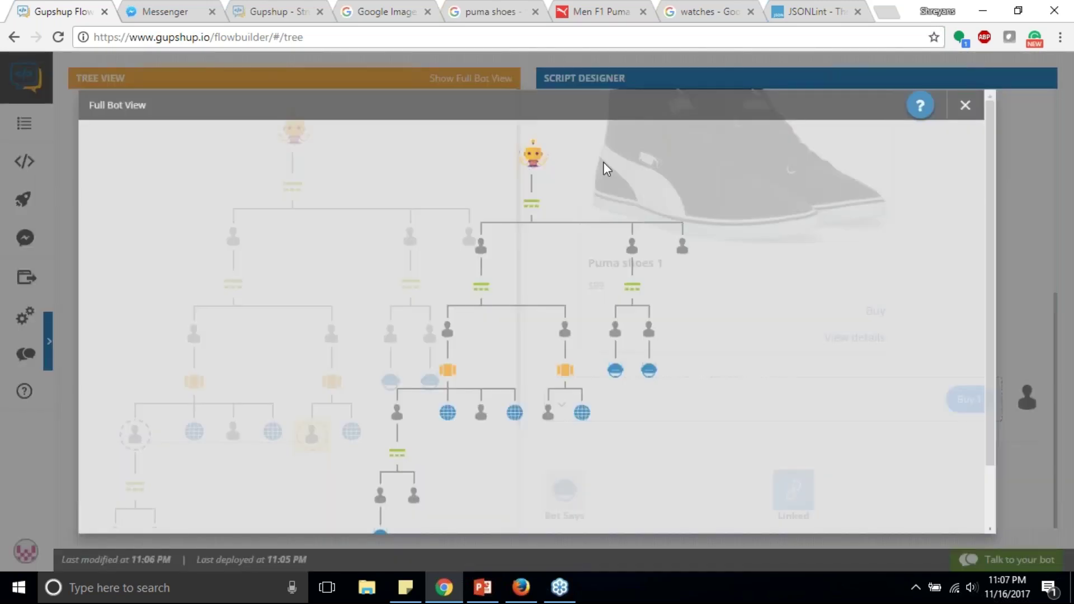
{"action": "scroll", "coordinate": [626, 188], "scroll_direction": "down", "scroll_amount": 2}
{"action": "scroll", "coordinate": [756, 259], "scroll_direction": "up", "scroll_amount": 2}
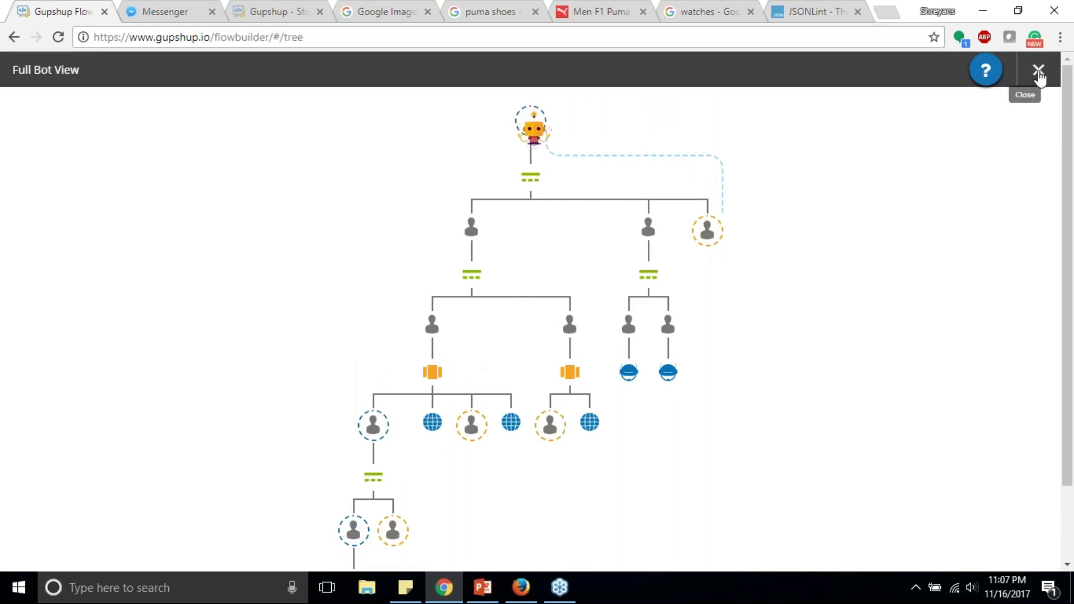
{"action": "left_click", "coordinate": [1038, 72]}
{"action": "scroll", "coordinate": [746, 348], "scroll_direction": "up", "scroll_amount": 4}
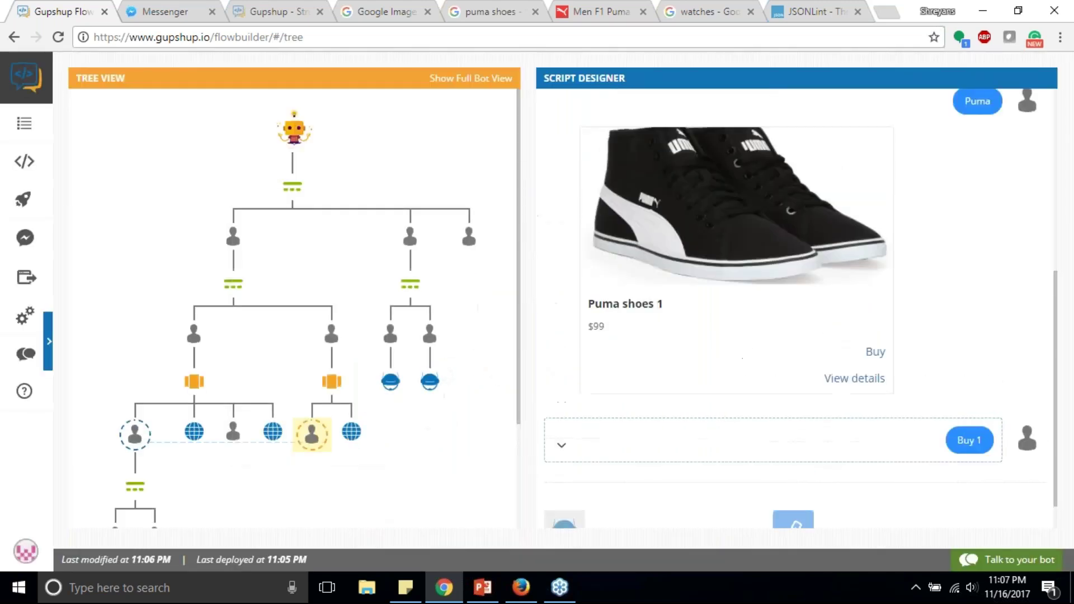
{"action": "left_click", "coordinate": [988, 560]}
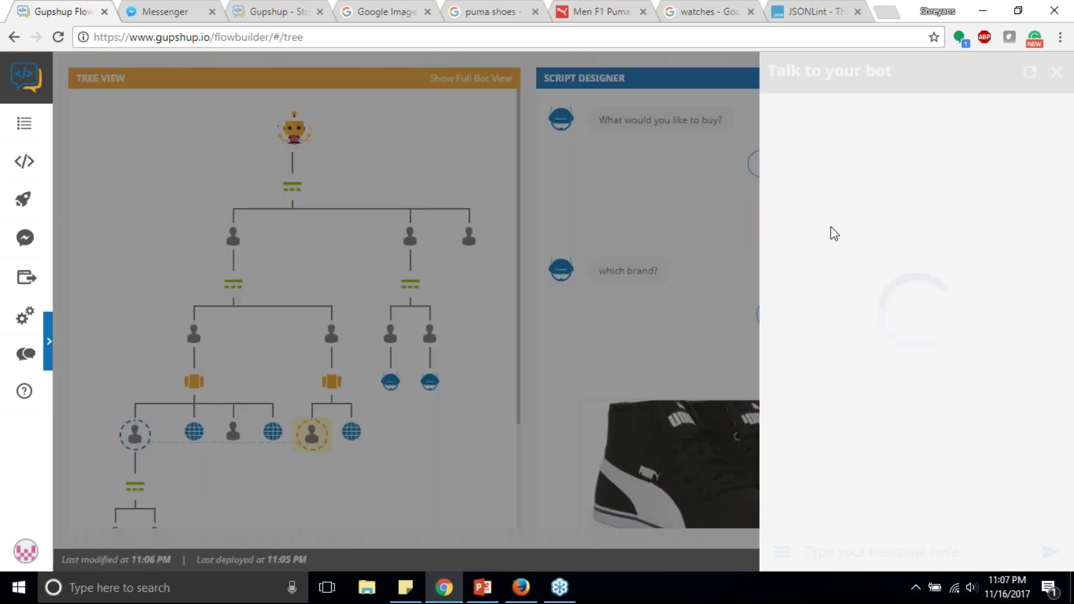
{"action": "left_click", "coordinate": [867, 234]}
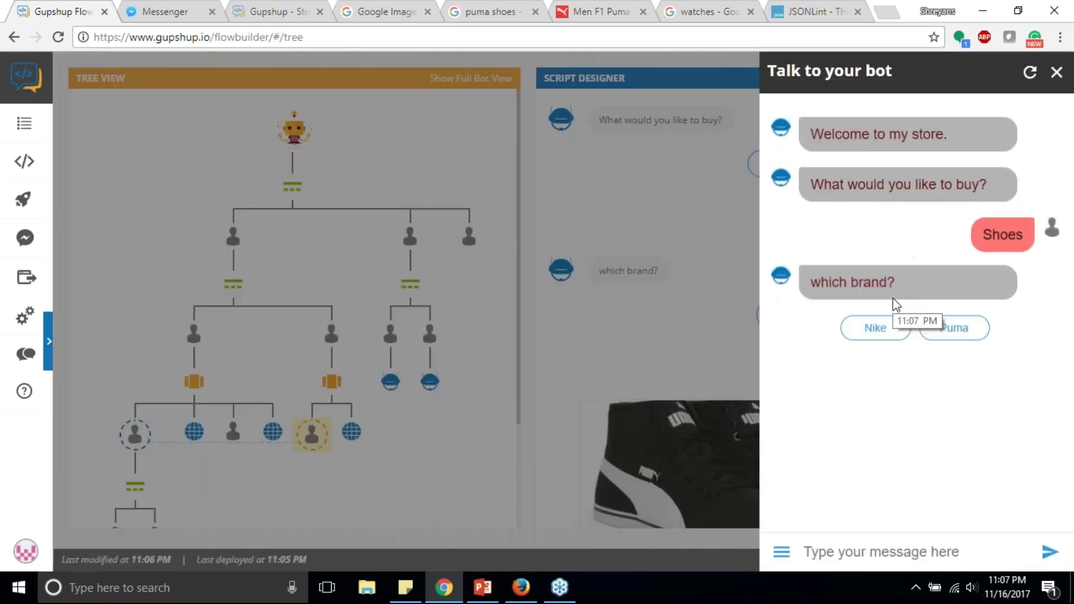
{"action": "left_click", "coordinate": [876, 329]}
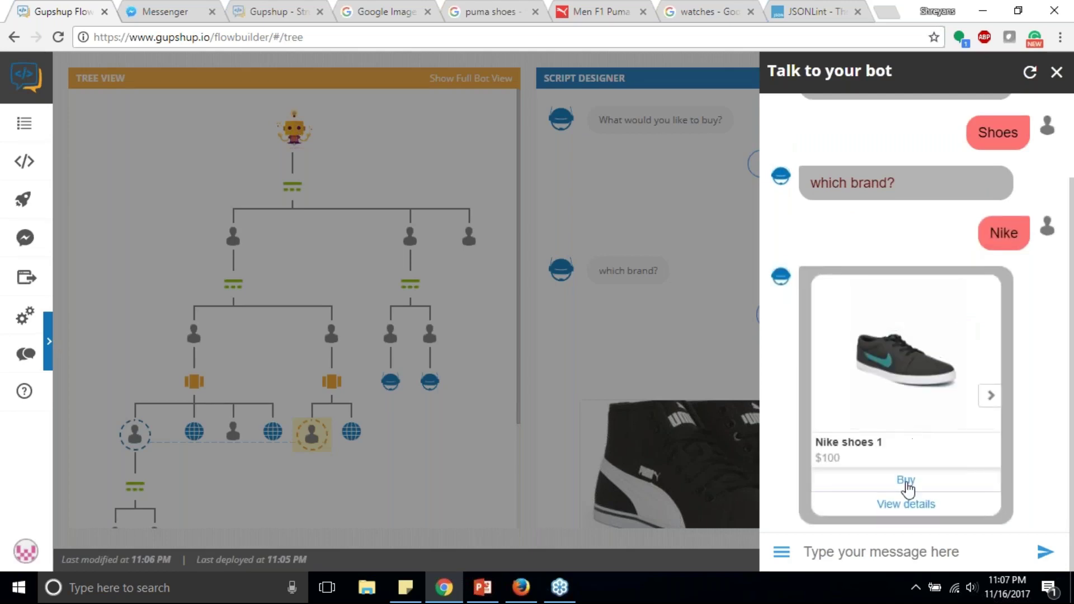
{"action": "left_click", "coordinate": [905, 477]}
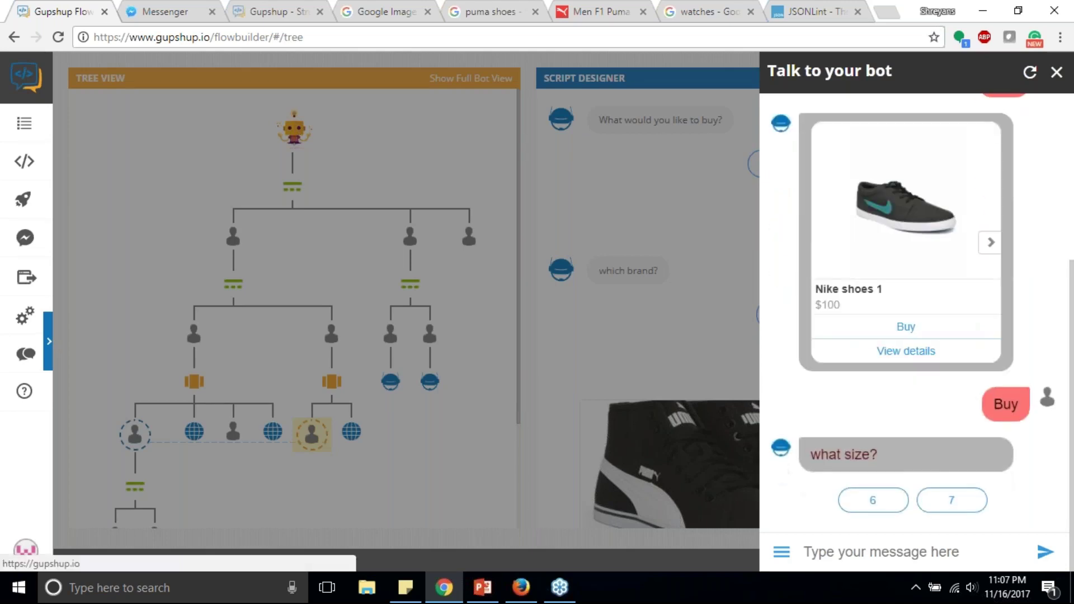
{"action": "left_click", "coordinate": [960, 501]}
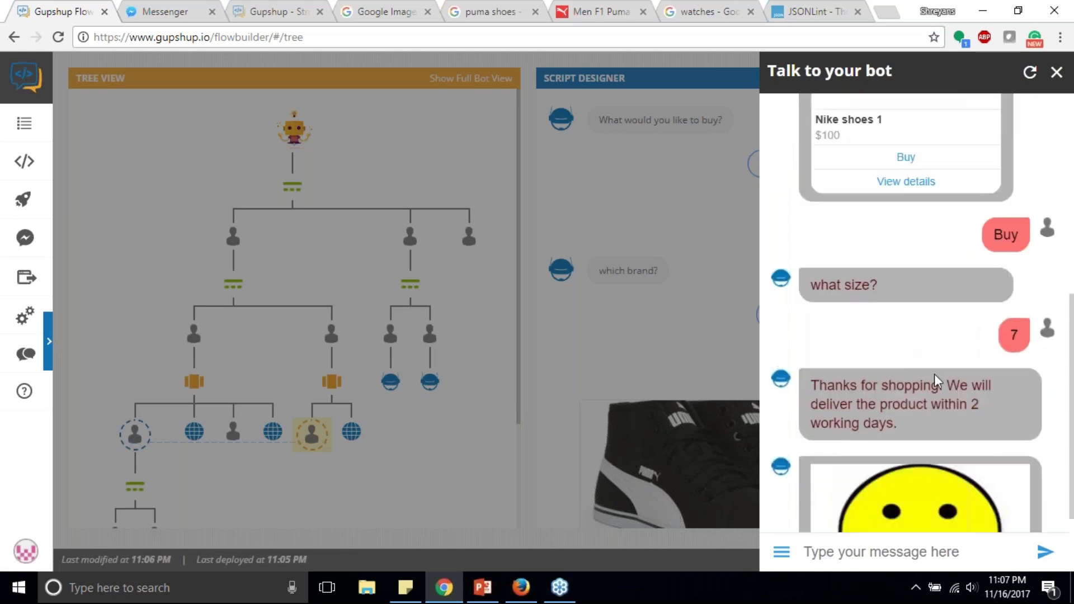
{"action": "left_click", "coordinate": [594, 353]}
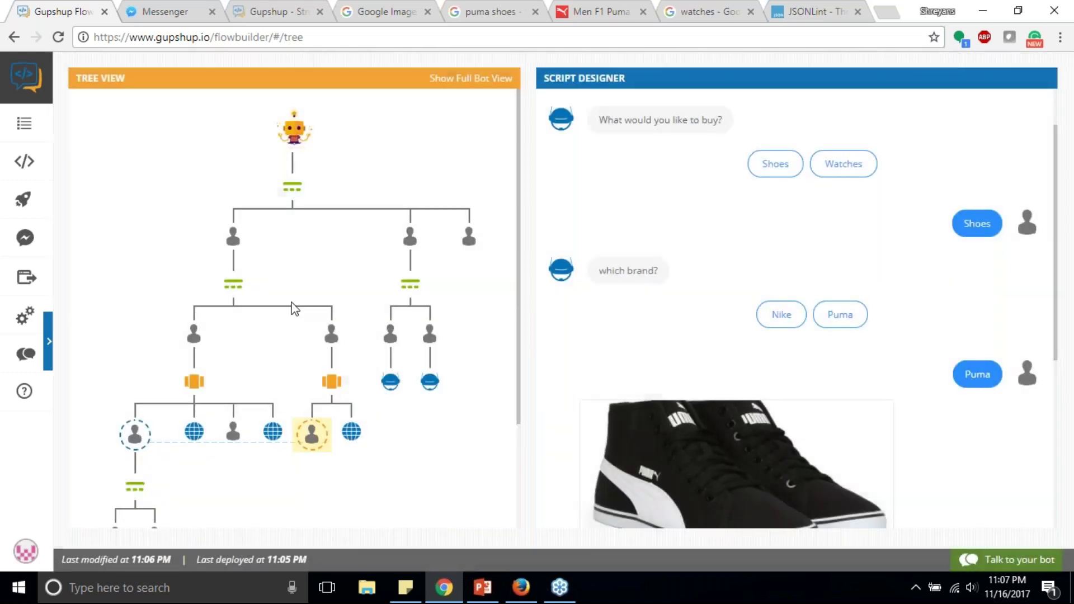
Step: Open the bot's IDE in a new browser tab, then return to the structured-messages docs
{"action": "left_click_drag", "start_coordinate": [410, 286], "coordinate": [485, 315]}
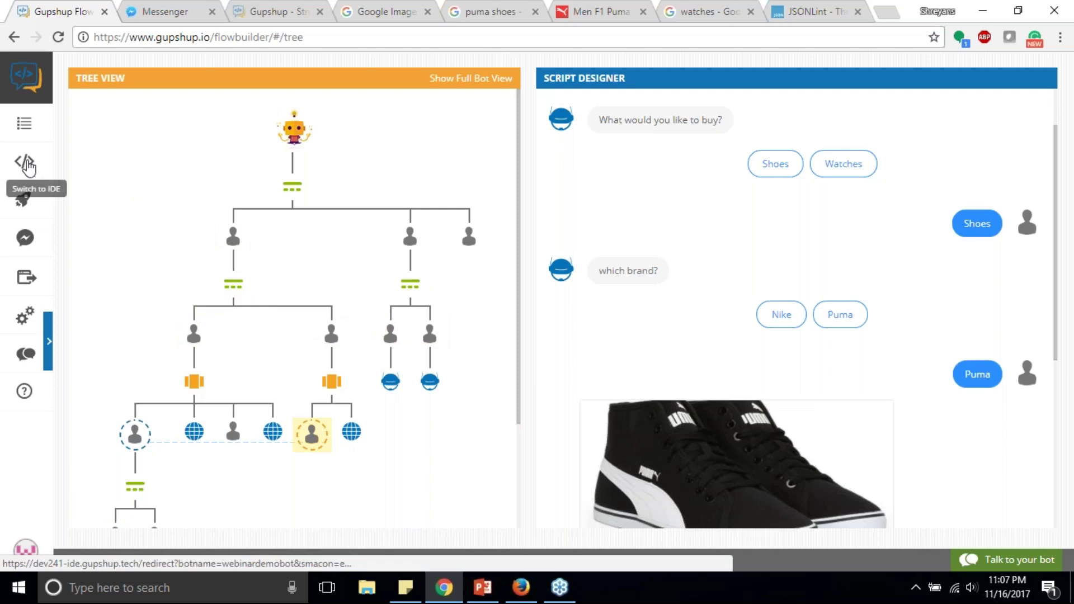
{"action": "right_click", "coordinate": [28, 166]}
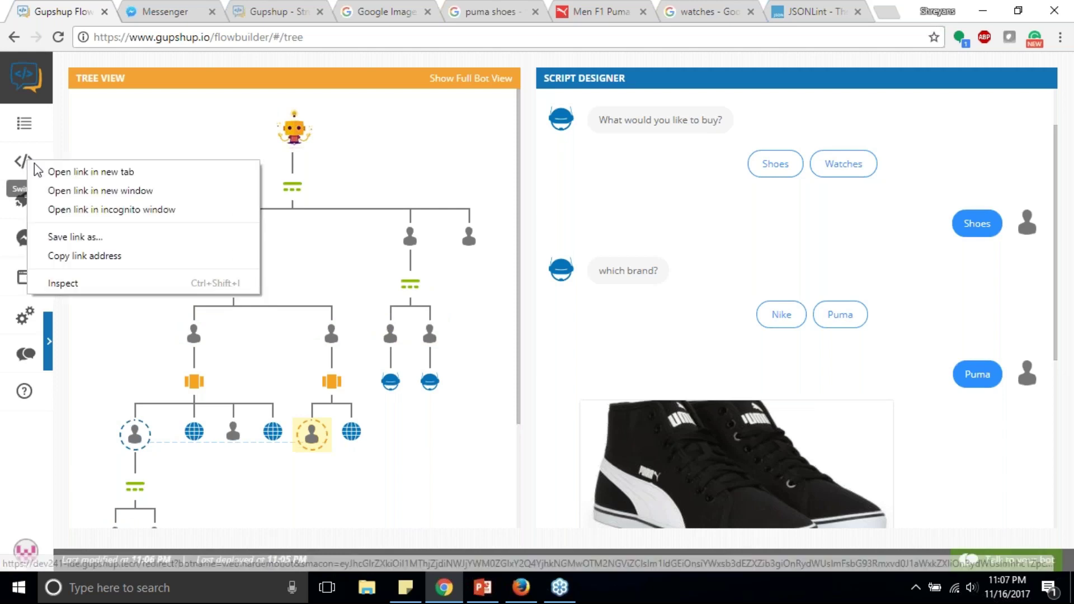
{"action": "left_click", "coordinate": [78, 170]}
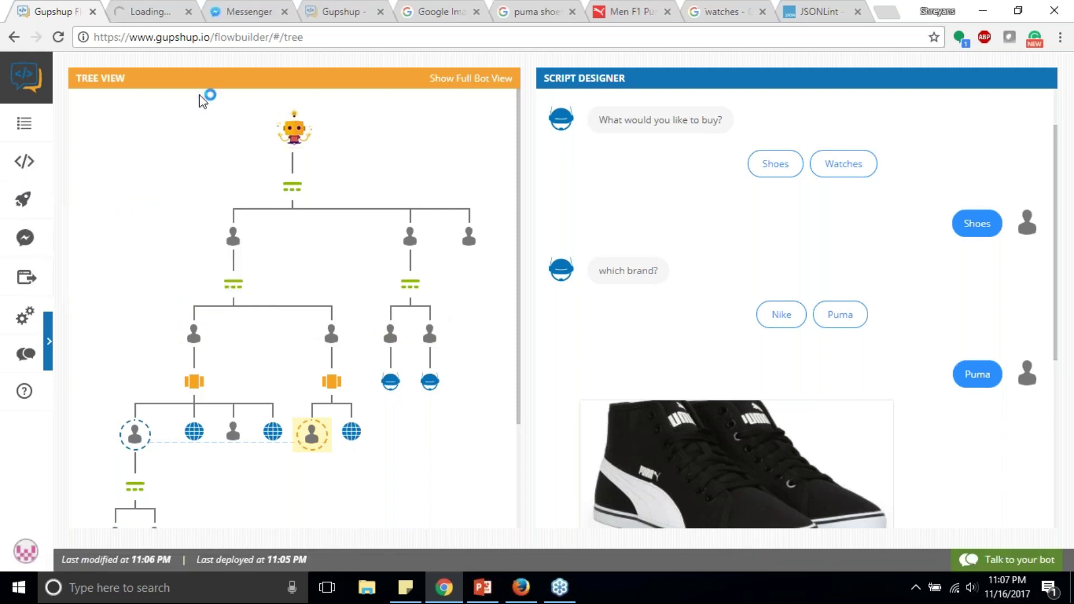
{"action": "left_click", "coordinate": [141, 7]}
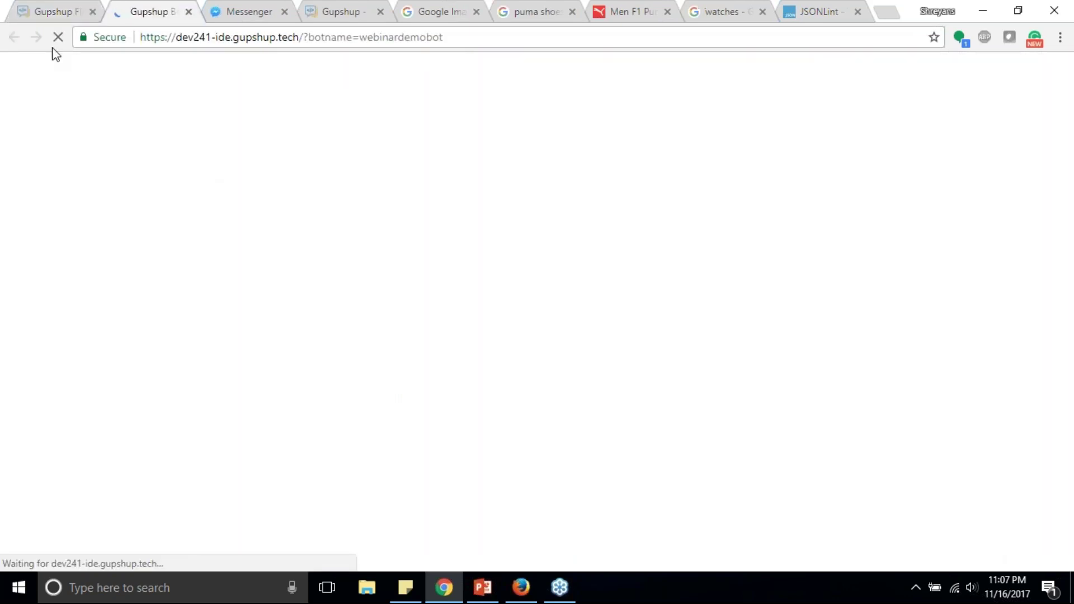
{"action": "left_click", "coordinate": [59, 7]}
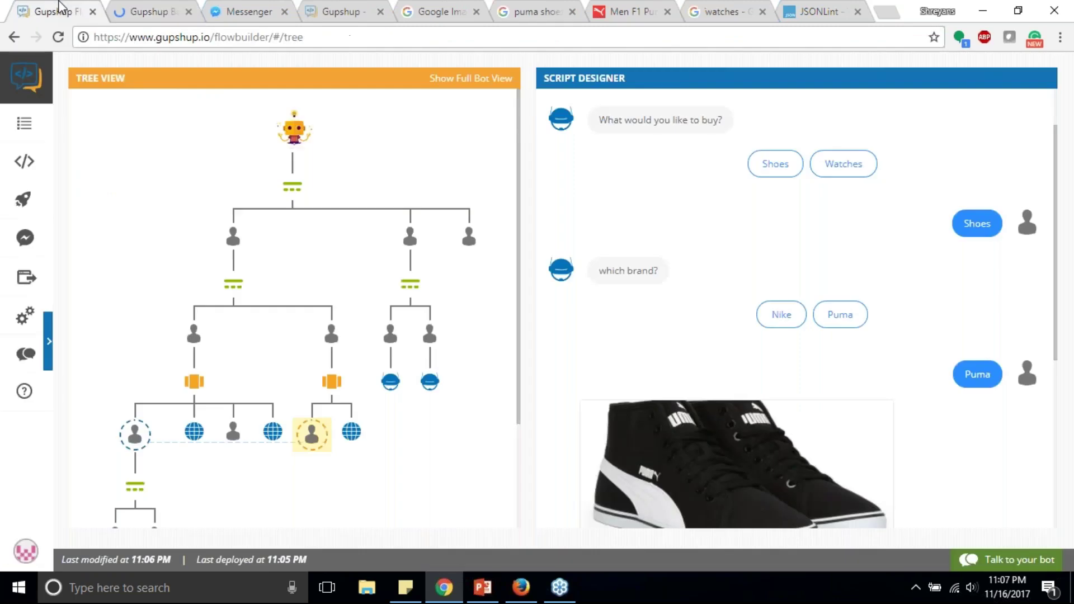
{"action": "left_click", "coordinate": [166, 6]}
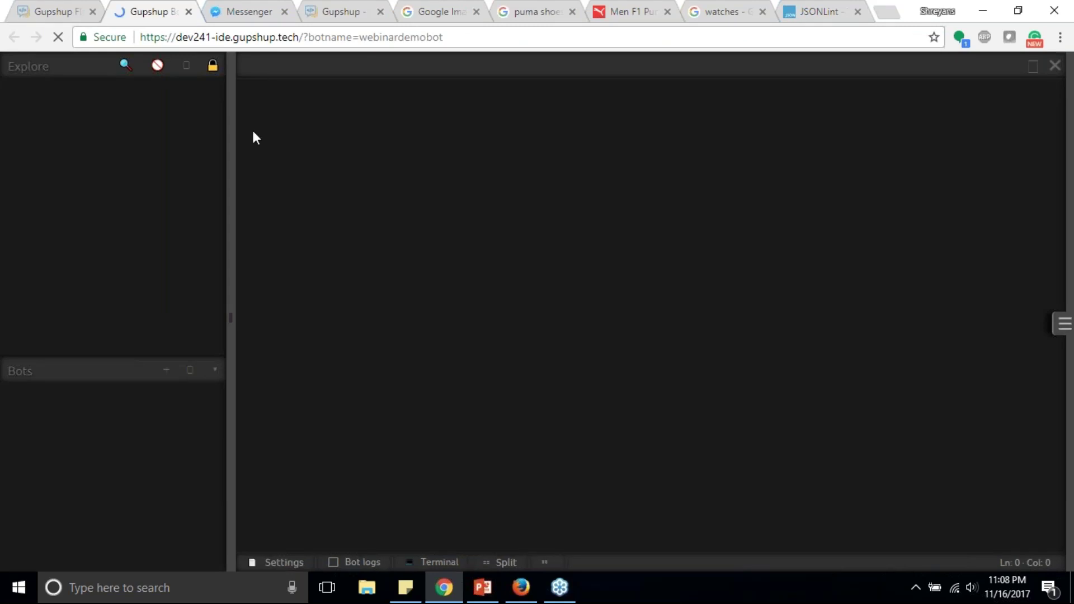
{"action": "left_click", "coordinate": [350, 16]}
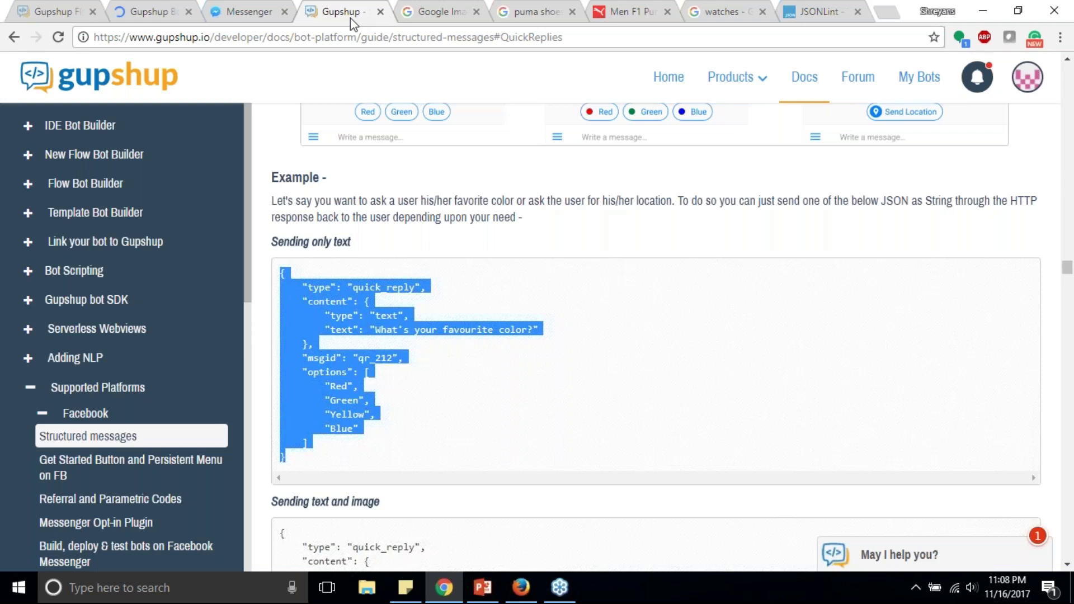
Step: Open the Webinars page from the footer and find the webinar on Gupshup's new scripting tool
{"action": "scroll", "coordinate": [944, 429], "scroll_direction": "down", "scroll_amount": 10}
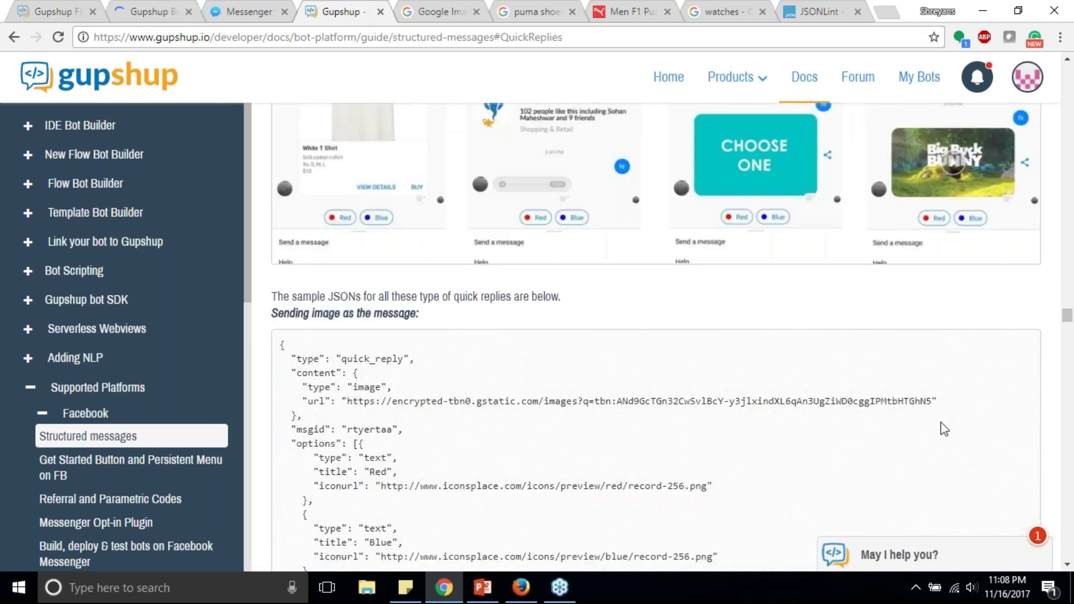
{"action": "left_click_drag", "start_coordinate": [1067, 316], "coordinate": [1054, 596]}
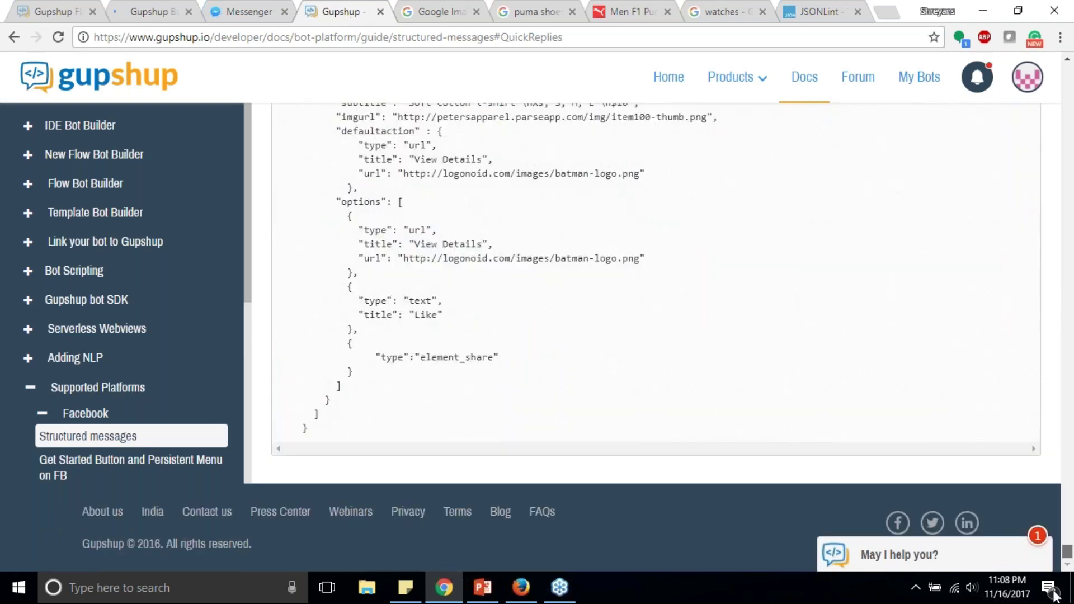
{"action": "middle_click", "coordinate": [351, 512]}
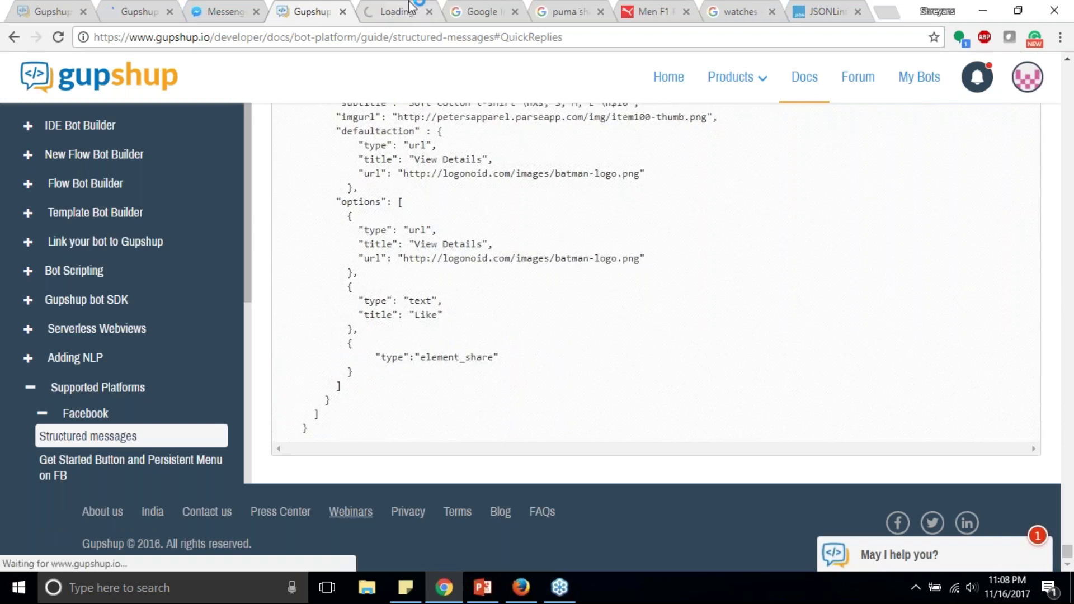
{"action": "left_click", "coordinate": [411, 11]}
{"action": "left_click", "coordinate": [515, 11]}
{"action": "left_click", "coordinate": [514, 11]}
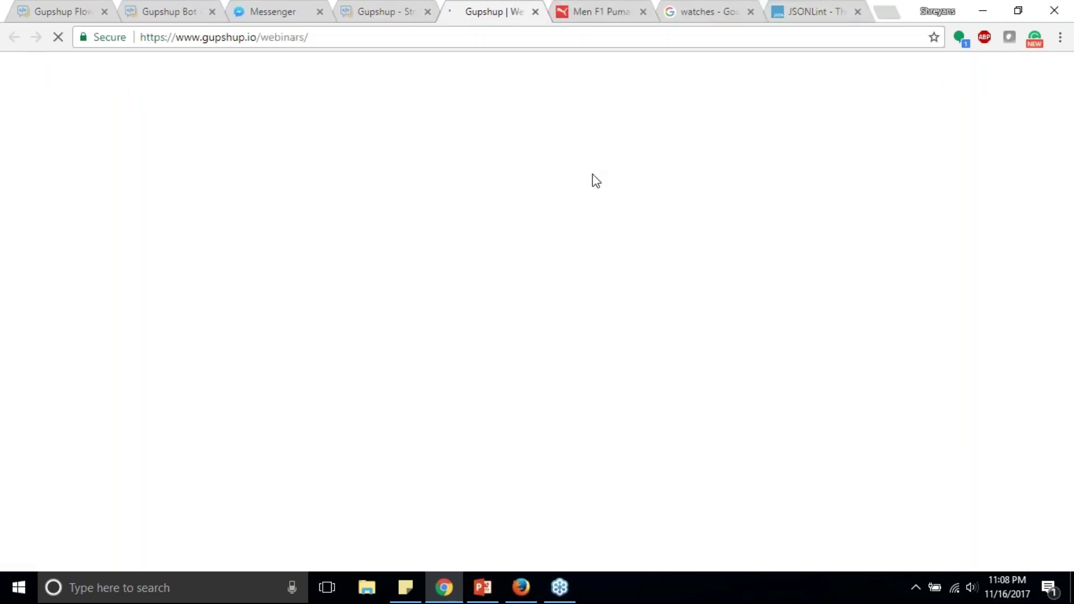
{"action": "scroll", "coordinate": [422, 214], "scroll_direction": "down", "scroll_amount": 5}
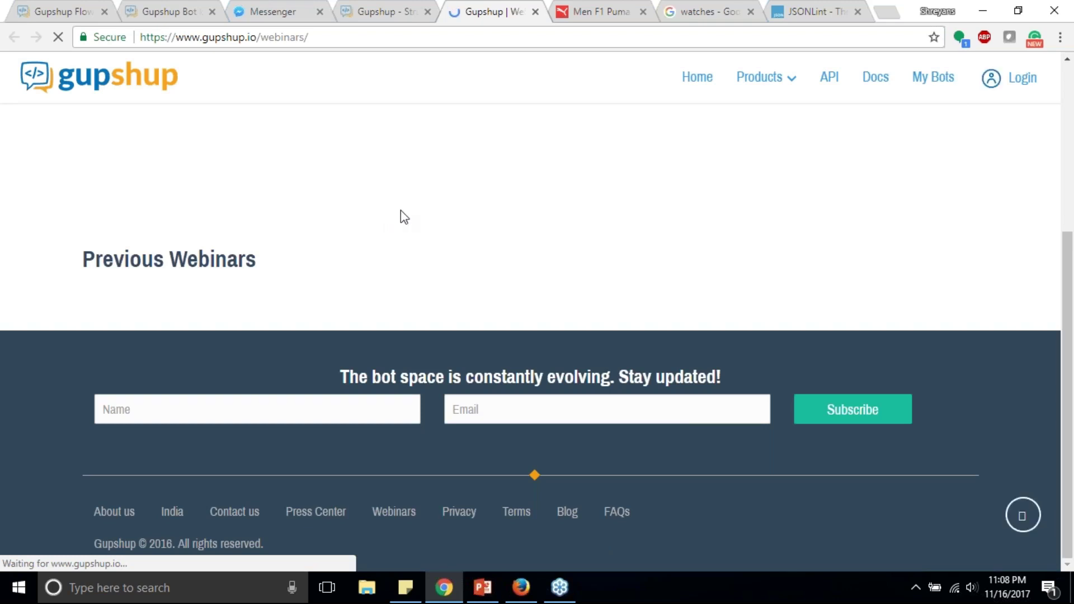
{"action": "scroll", "coordinate": [404, 217], "scroll_direction": "down", "scroll_amount": 1}
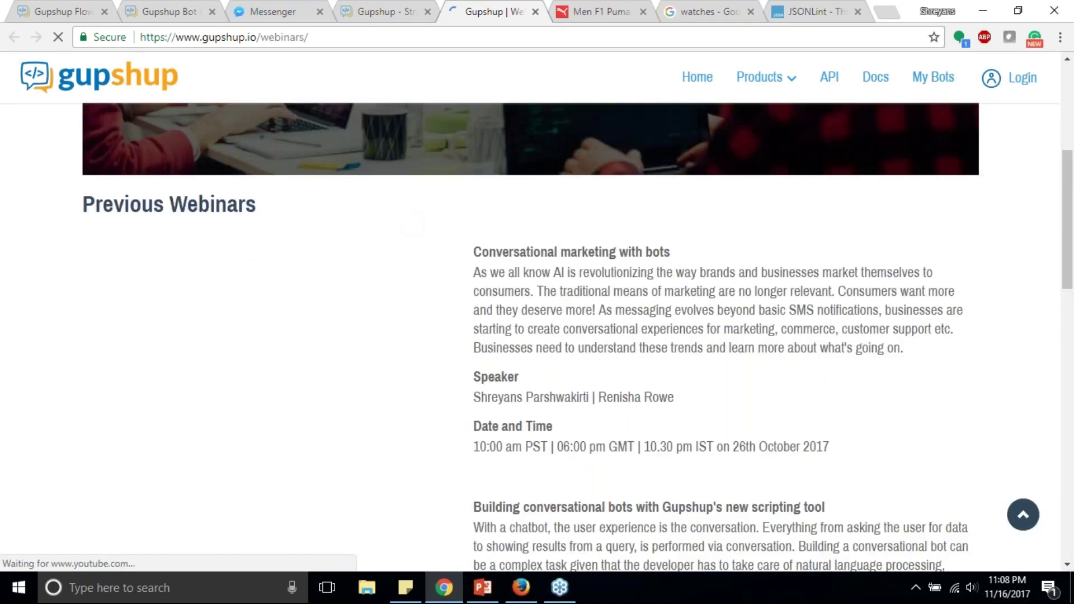
{"action": "scroll", "coordinate": [640, 240], "scroll_direction": "down", "scroll_amount": 5}
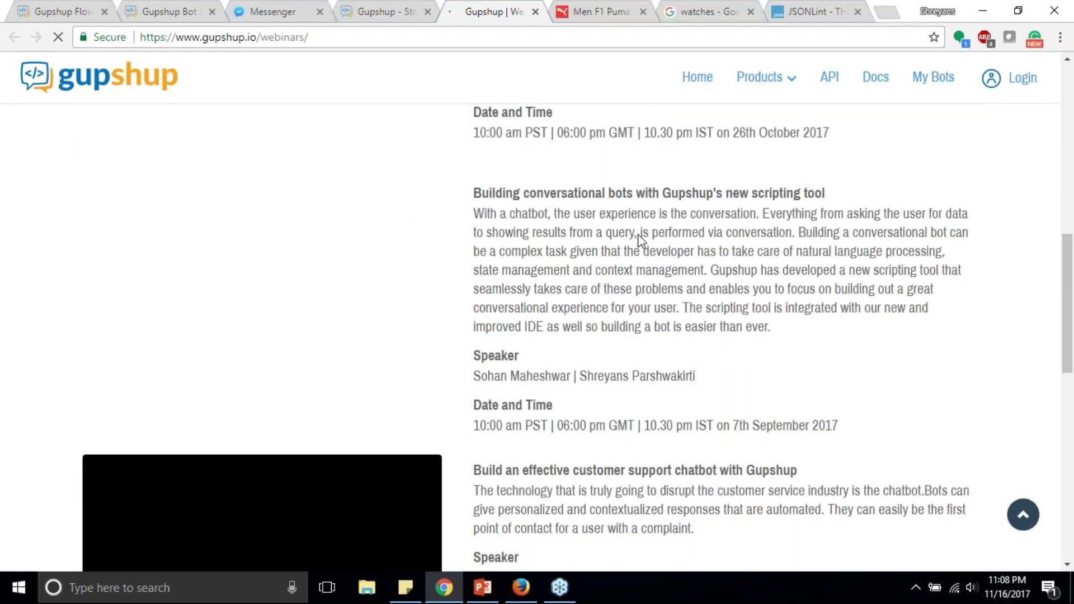
{"action": "scroll", "coordinate": [640, 240], "scroll_direction": "up", "scroll_amount": 1}
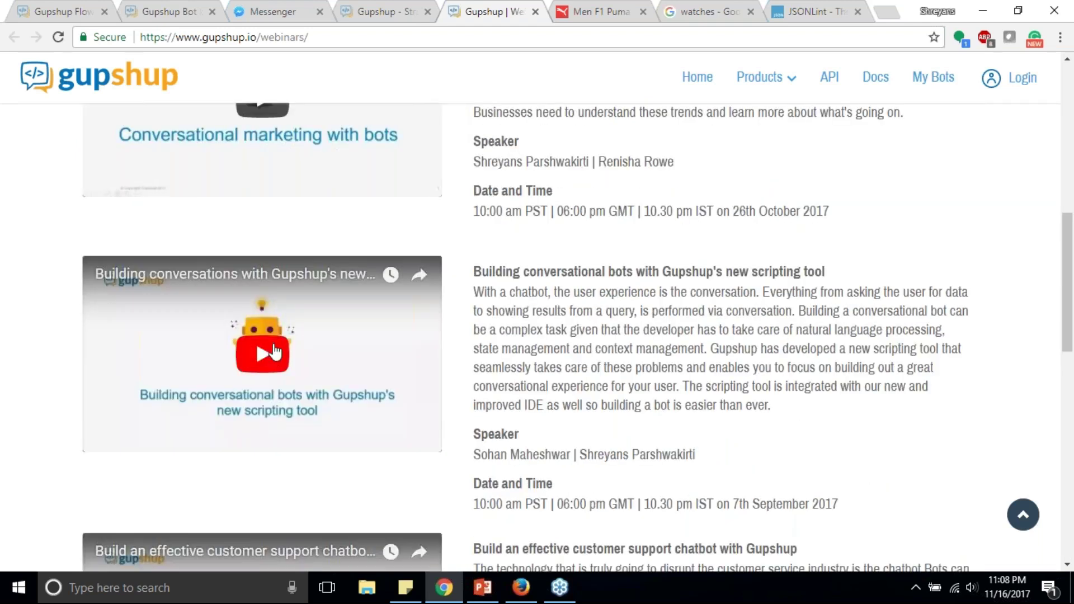
Step: Close default.js, default.scr and index.js, leaving webinardemobot's default.scr with the Shoes and Watches flow
{"action": "left_click", "coordinate": [169, 8]}
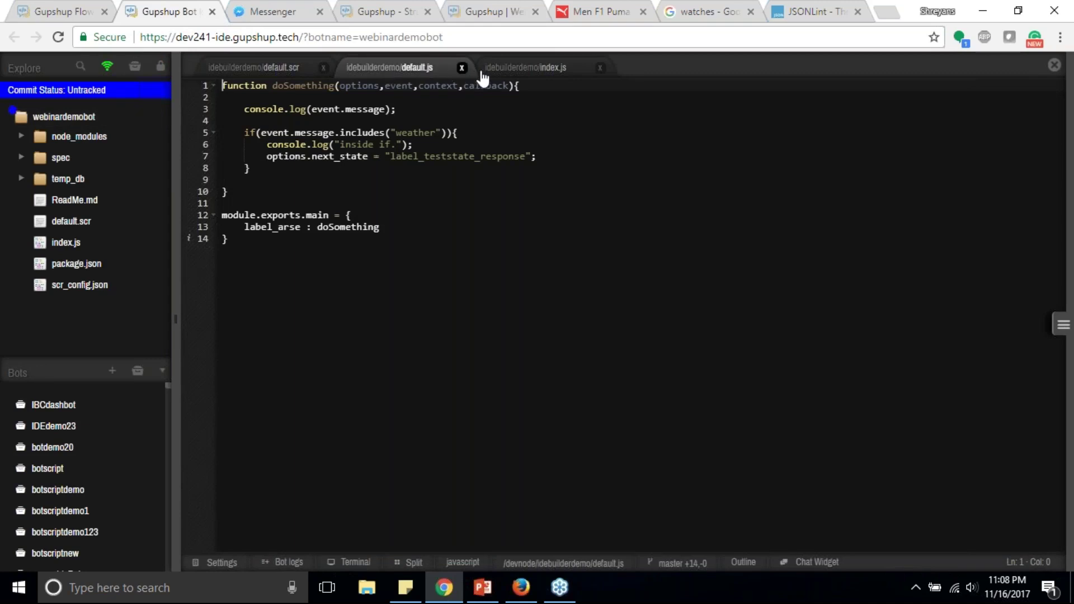
{"action": "left_click", "coordinate": [462, 68]}
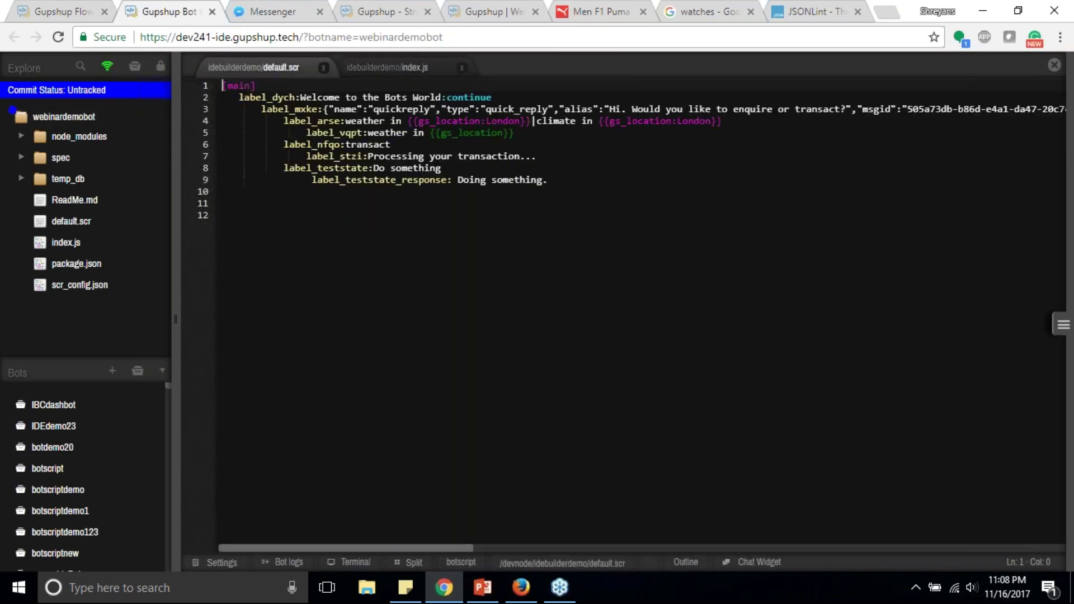
{"action": "left_click", "coordinate": [323, 68]}
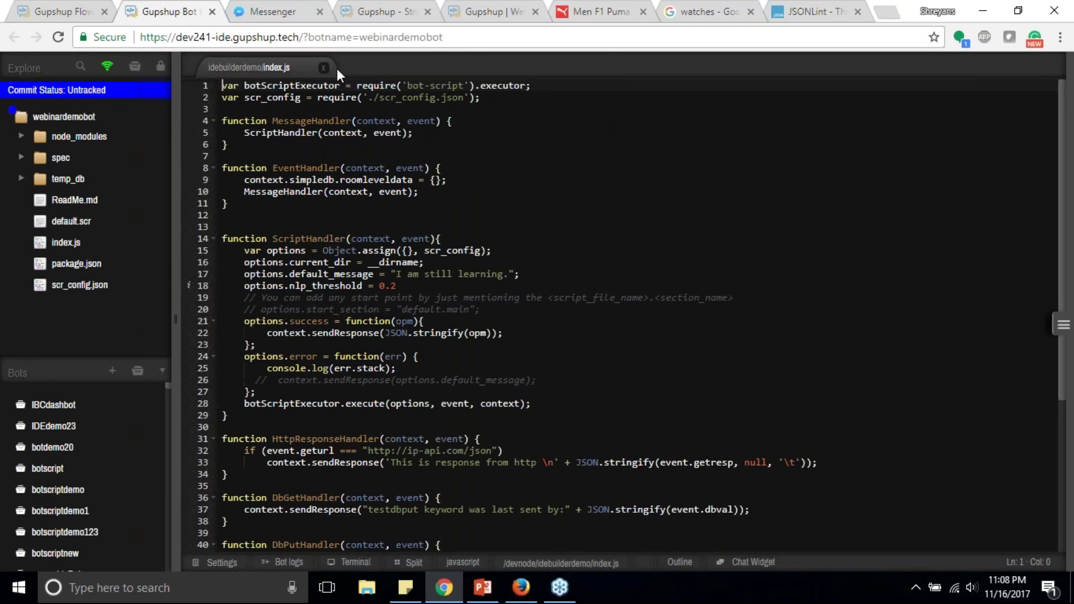
{"action": "left_click", "coordinate": [325, 67]}
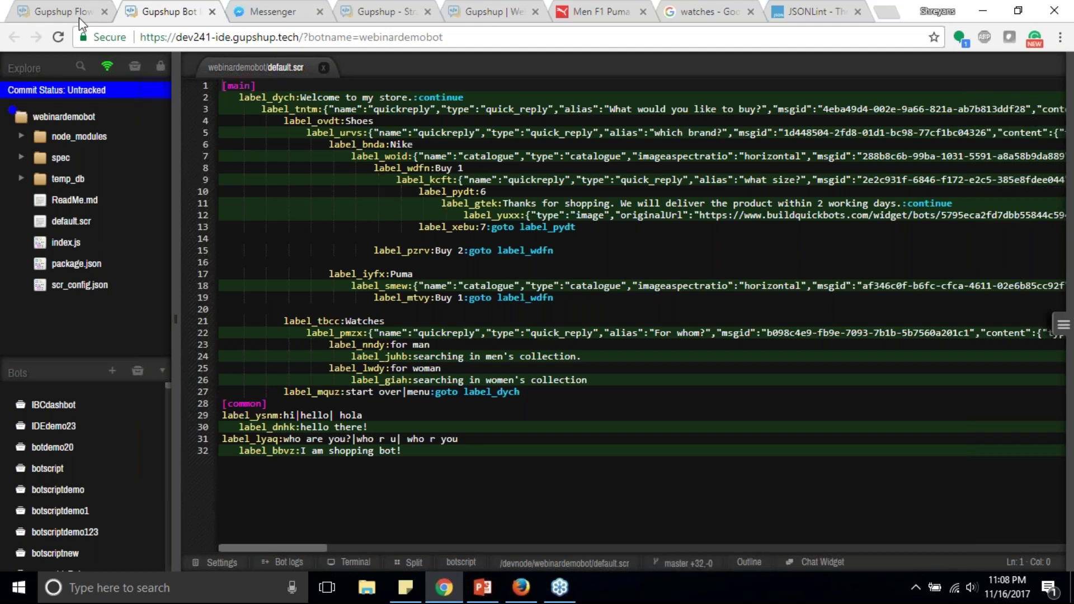
Step: Review the store bot tree, then expand the New Flow Bot Builder section in the docs
{"action": "left_click", "coordinate": [59, 5]}
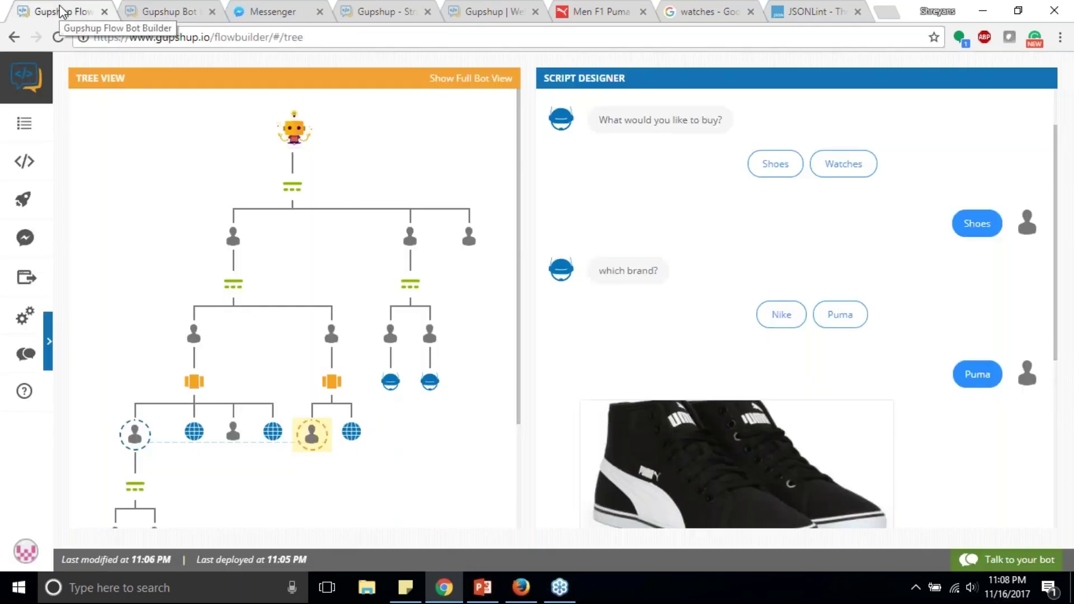
{"action": "scroll", "coordinate": [267, 239], "scroll_direction": "down", "scroll_amount": 1}
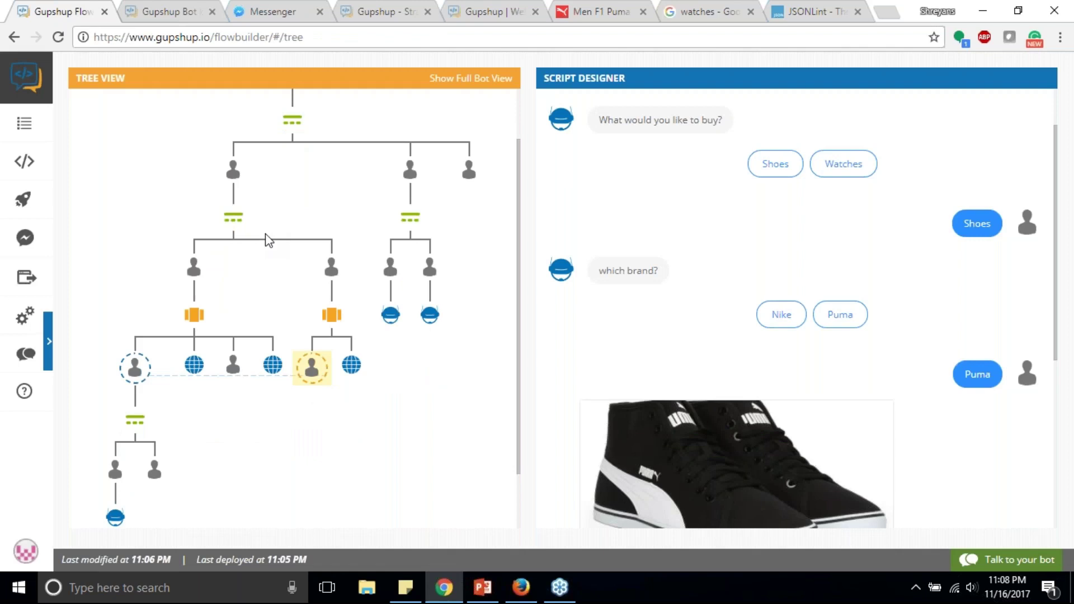
{"action": "scroll", "coordinate": [267, 239], "scroll_direction": "up", "scroll_amount": 1}
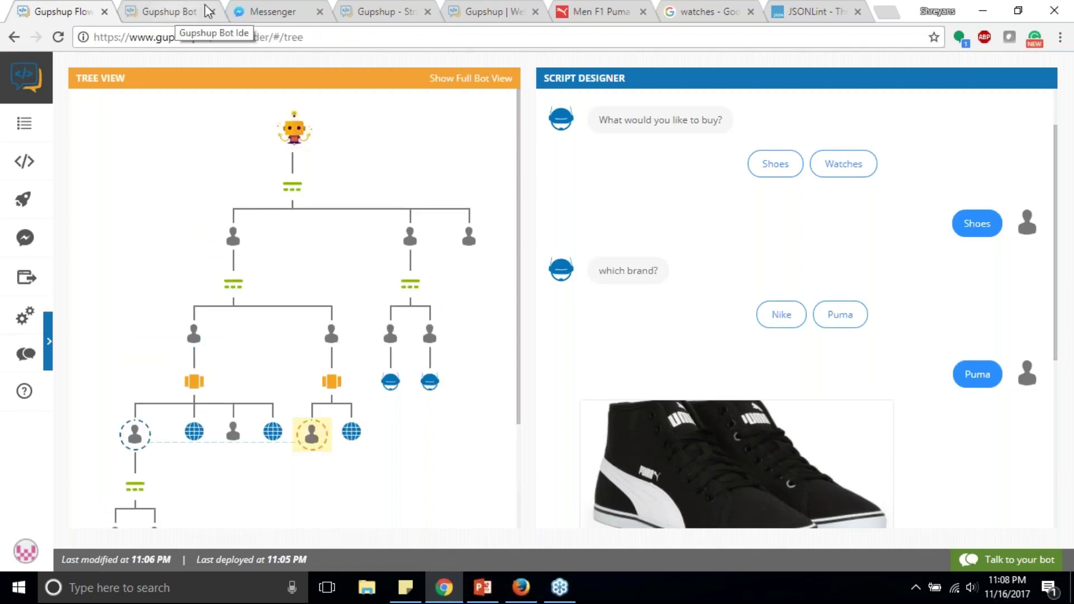
{"action": "left_click", "coordinate": [375, 2]}
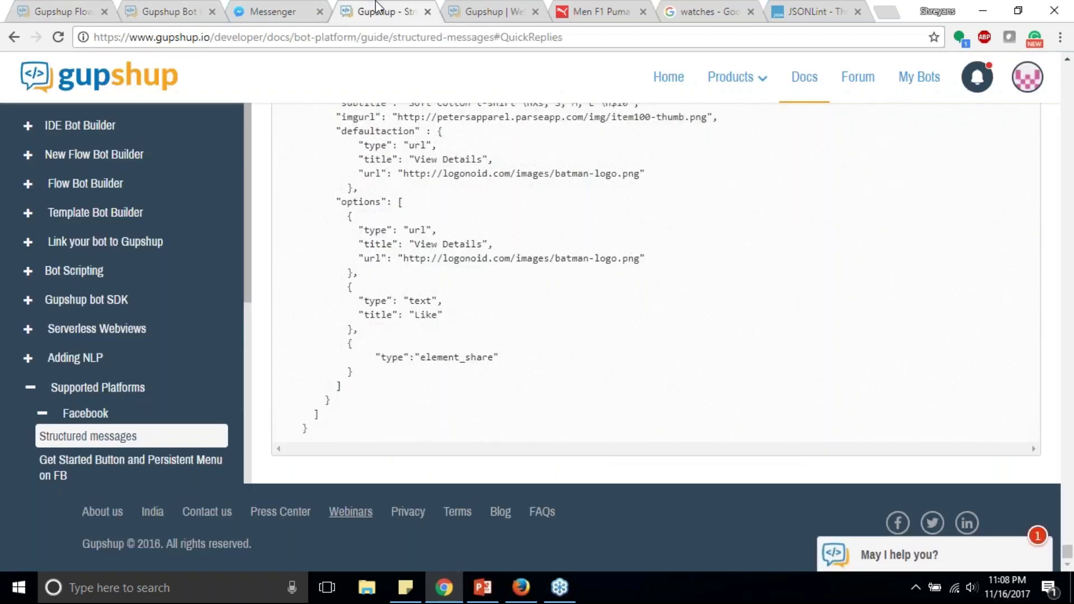
{"action": "left_click", "coordinate": [42, 413]}
{"action": "left_click", "coordinate": [31, 387]}
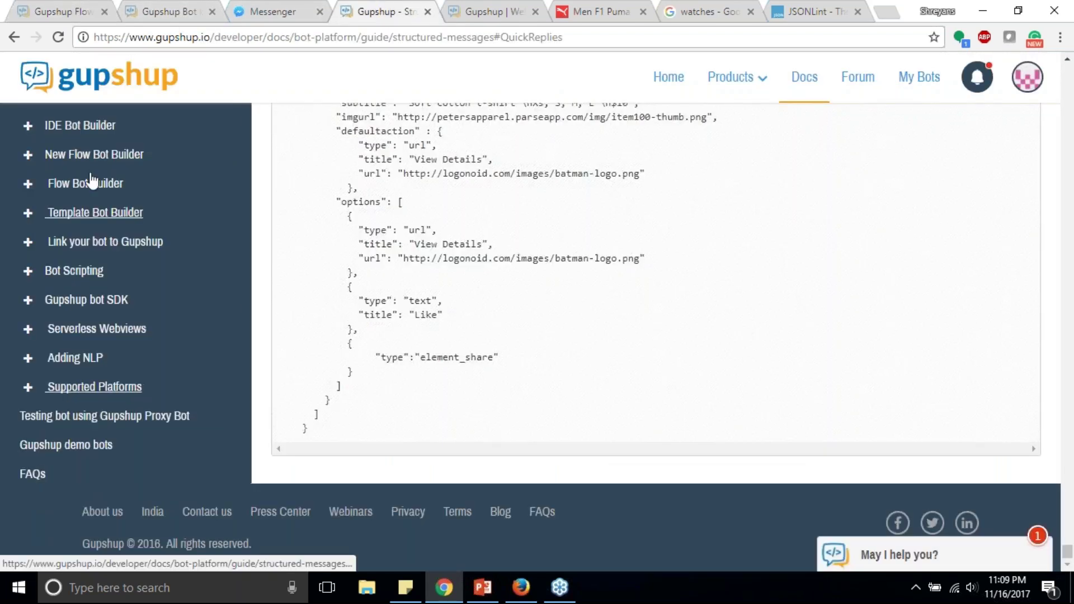
{"action": "left_click", "coordinate": [89, 155]}
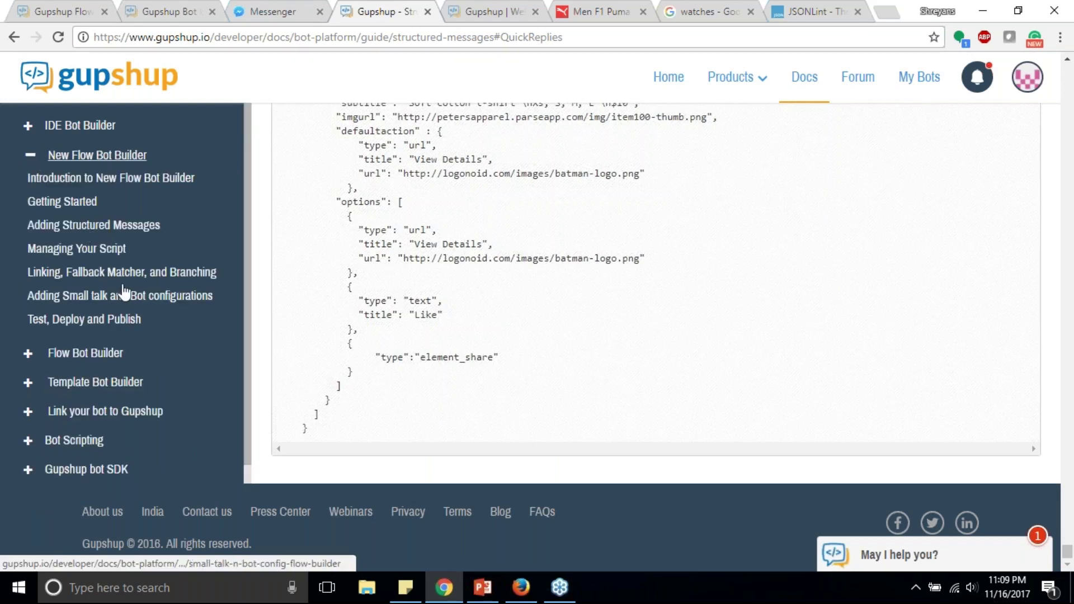
Step: Return to the bot tree and bring up the presentation on slide 7, 'Upcoming releases'
{"action": "left_click", "coordinate": [84, 11]}
{"action": "scroll", "coordinate": [307, 274], "scroll_direction": "up", "scroll_amount": 1}
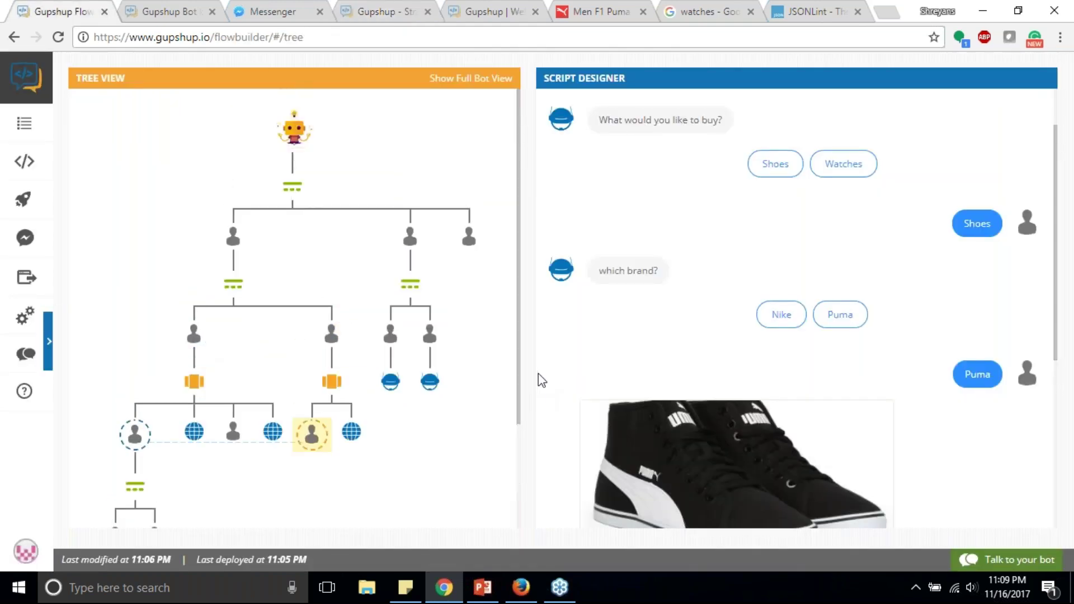
{"action": "left_click", "coordinate": [483, 589]}
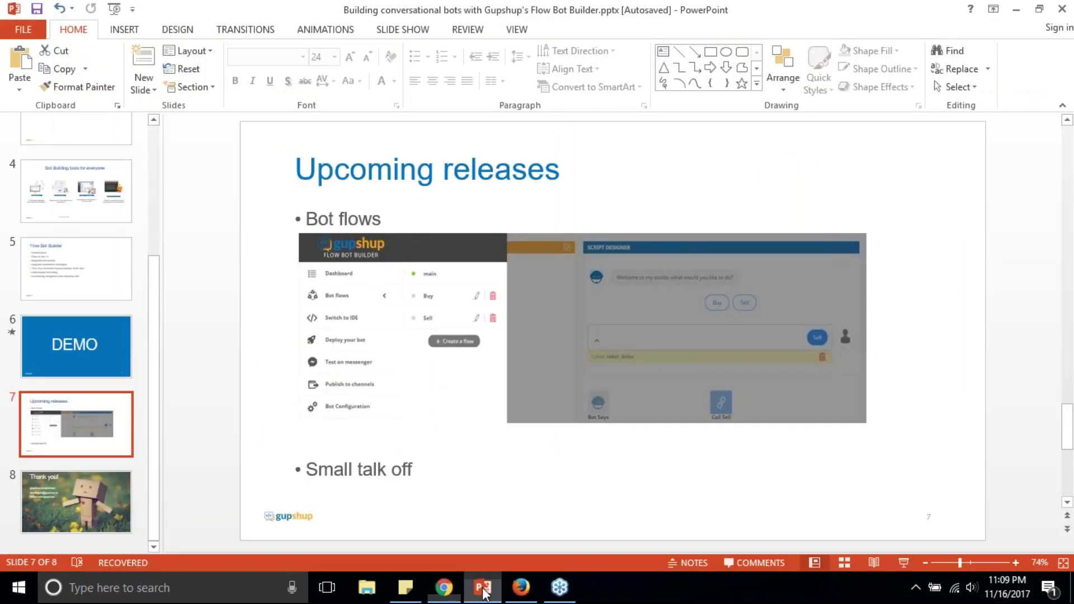
Step: Present slide 7, 'Upcoming releases', full screen with Shift+F5, then begin switching windows
{"action": "key", "text": "shift+F5"}
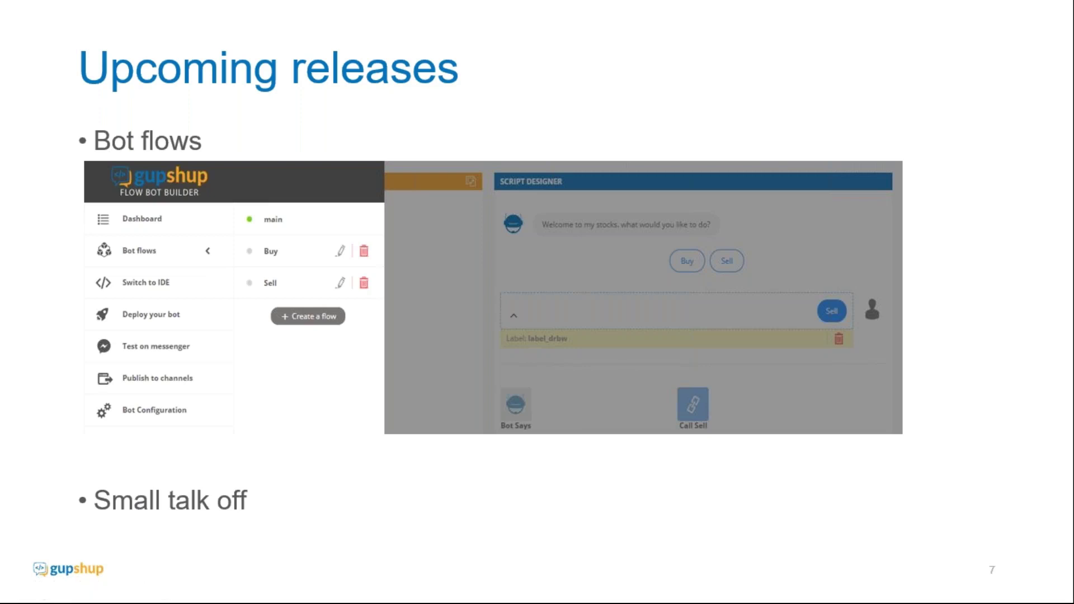
{"action": "key", "text": "alt+Tab"}
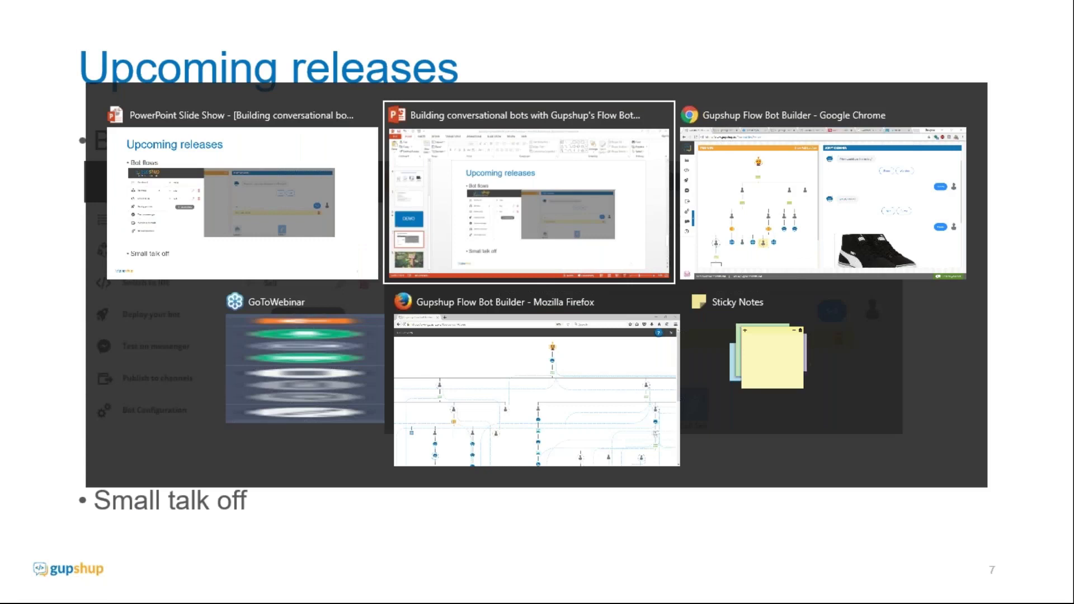
Step: In Chrome, select the 'searching in women's collection' node and add a User Says reply after it
{"action": "key", "text": "Tab"}
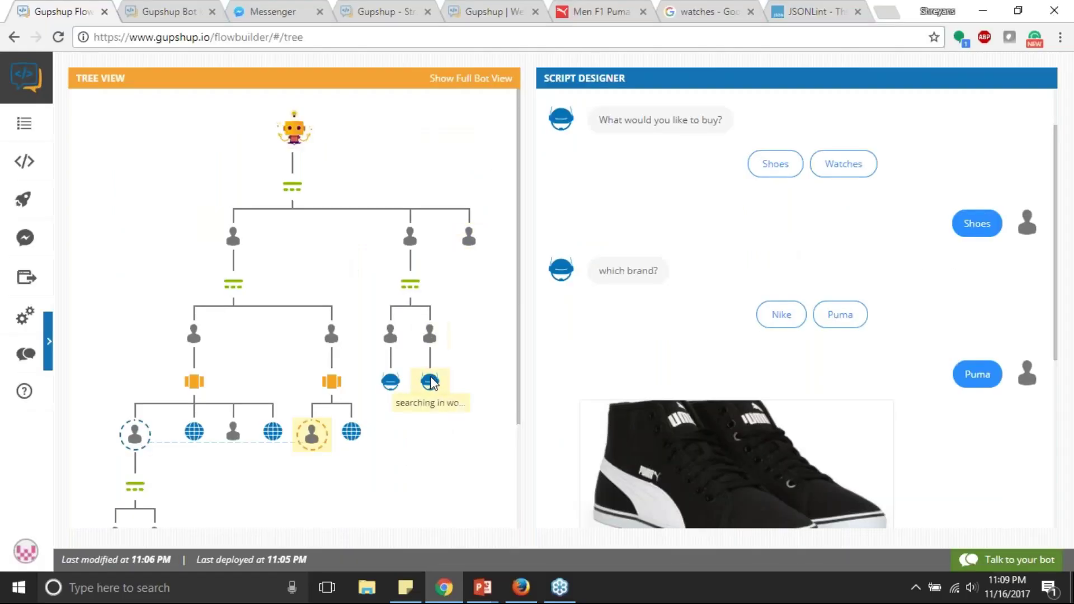
{"action": "left_click", "coordinate": [429, 382]}
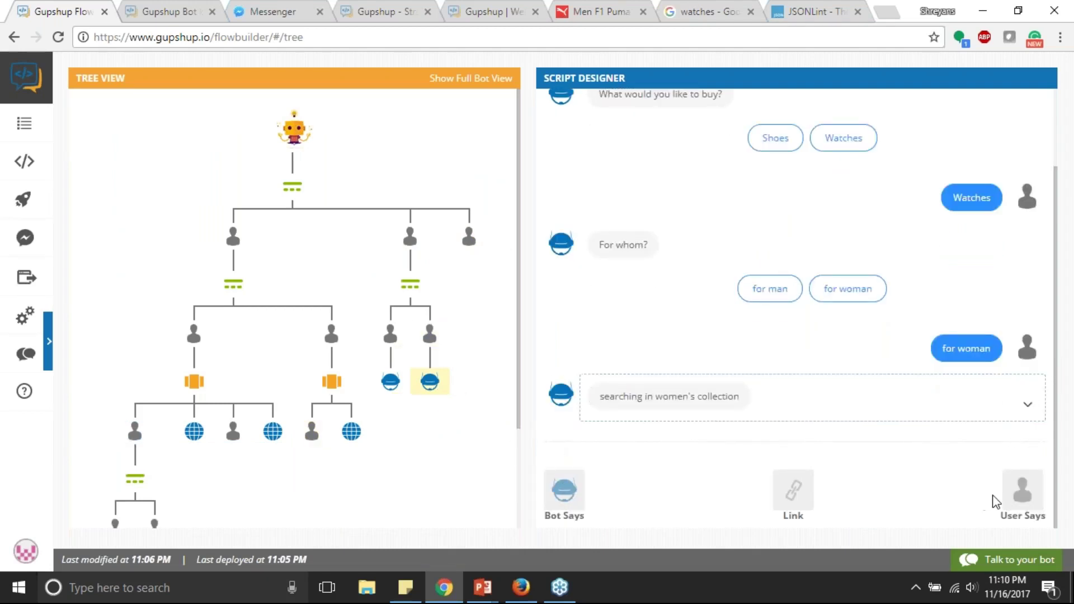
{"action": "left_click", "coordinate": [1027, 495]}
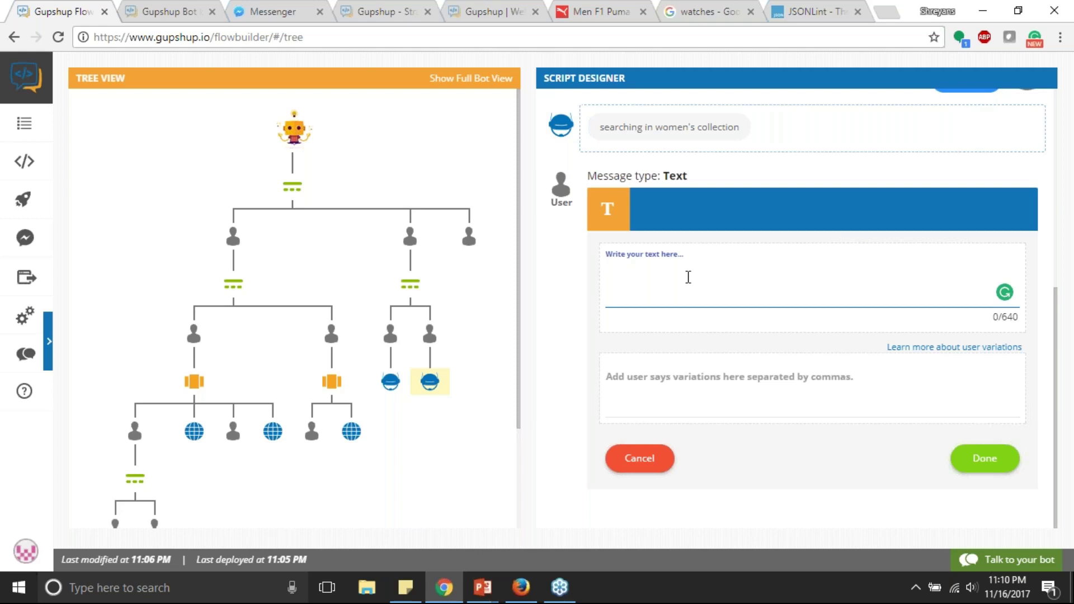
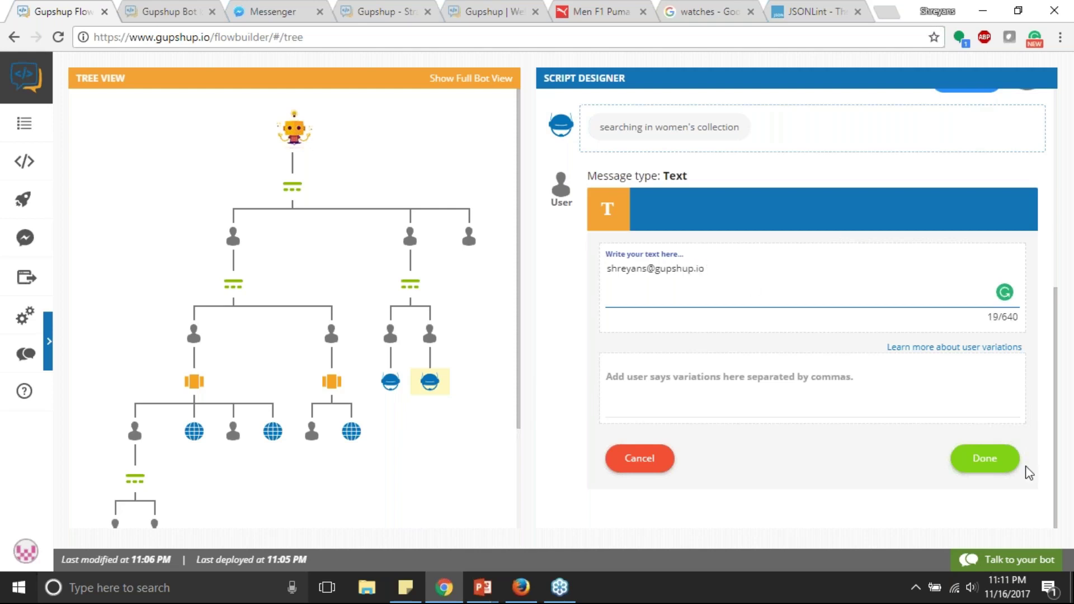
Step: Enter an email address as the user's text reply and save it
{"action": "left_click", "coordinate": [997, 464]}
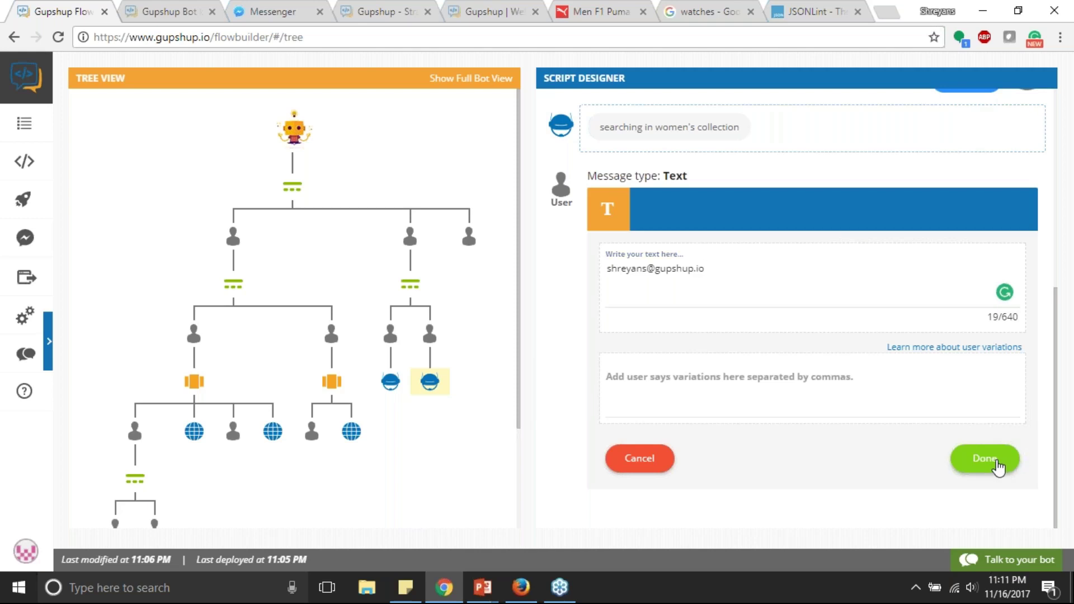
Step: Reword the women's collection bot message to 'what is your email?'
{"action": "left_click", "coordinate": [439, 389]}
{"action": "left_click", "coordinate": [1030, 414]}
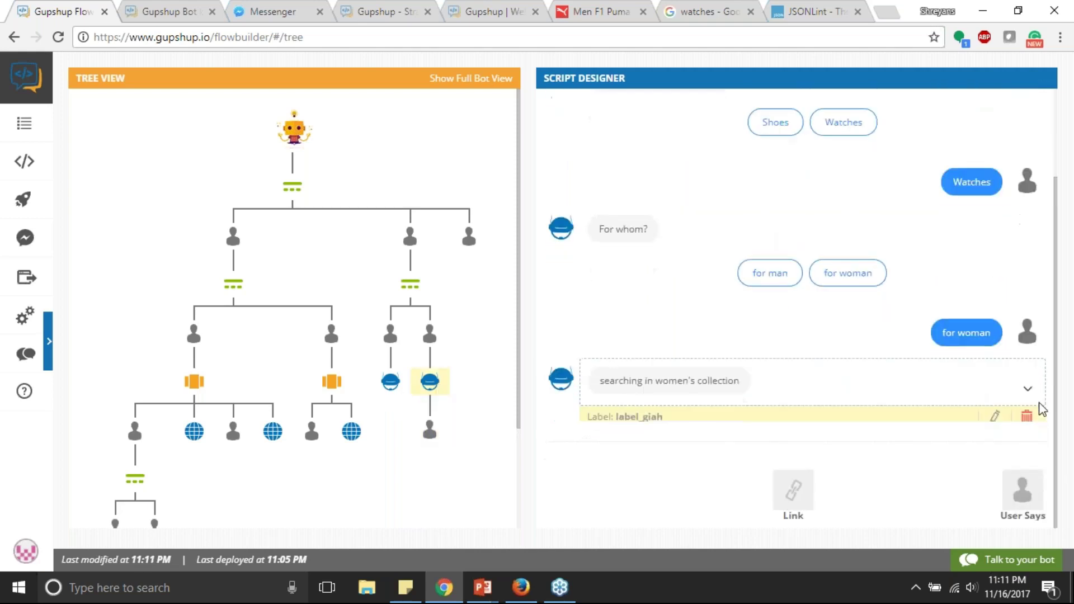
{"action": "left_click", "coordinate": [994, 412]}
{"action": "triple_click", "coordinate": [753, 280]}
{"action": "type", "text": "what"}
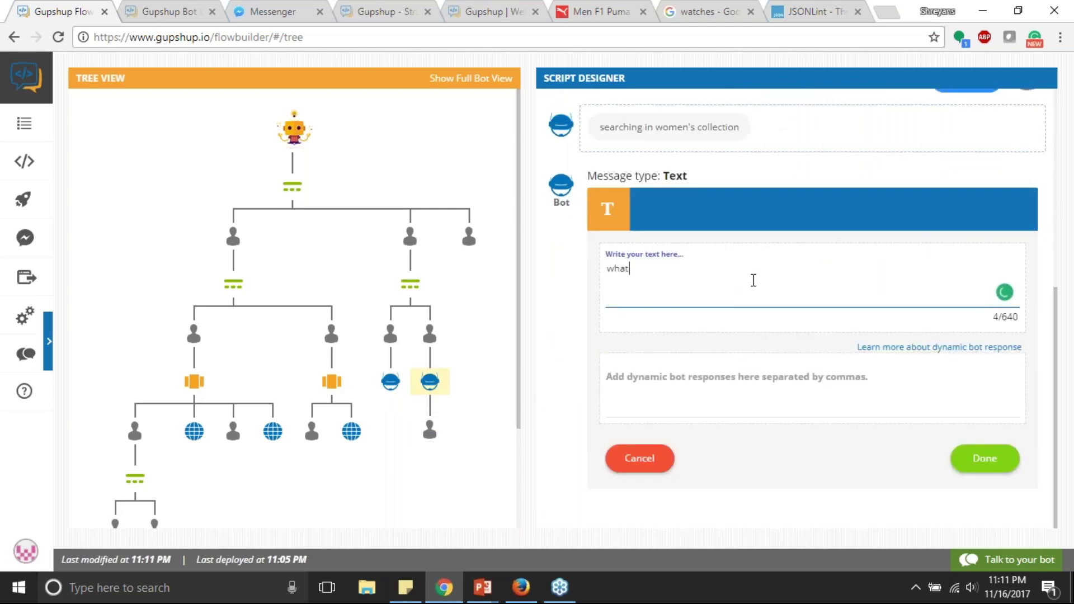
{"action": "type", "text": " is your email?"}
{"action": "left_click", "coordinate": [987, 461]}
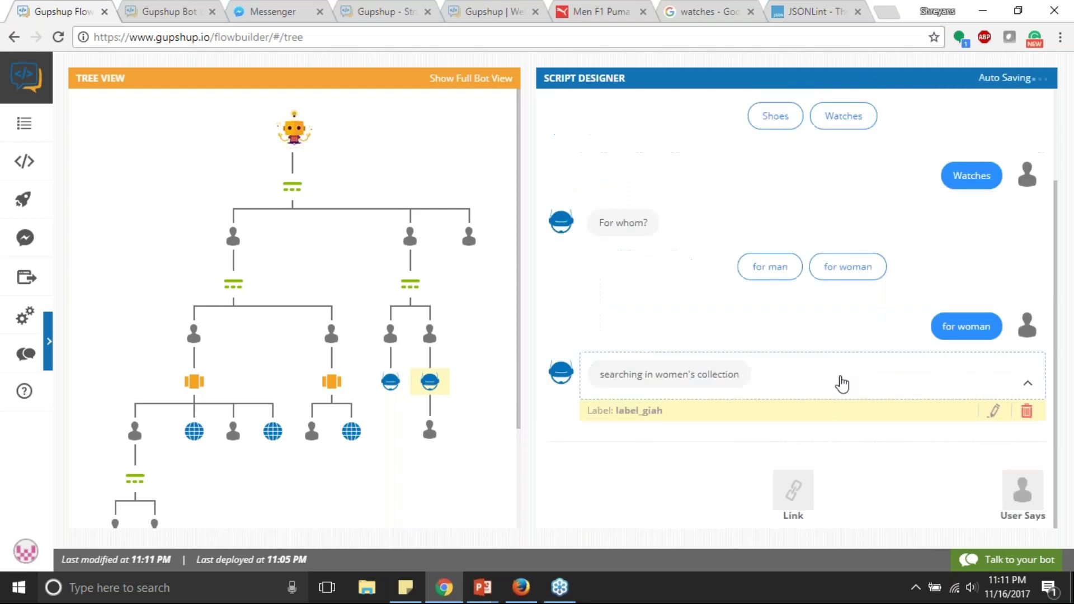
{"action": "left_click", "coordinate": [433, 433]}
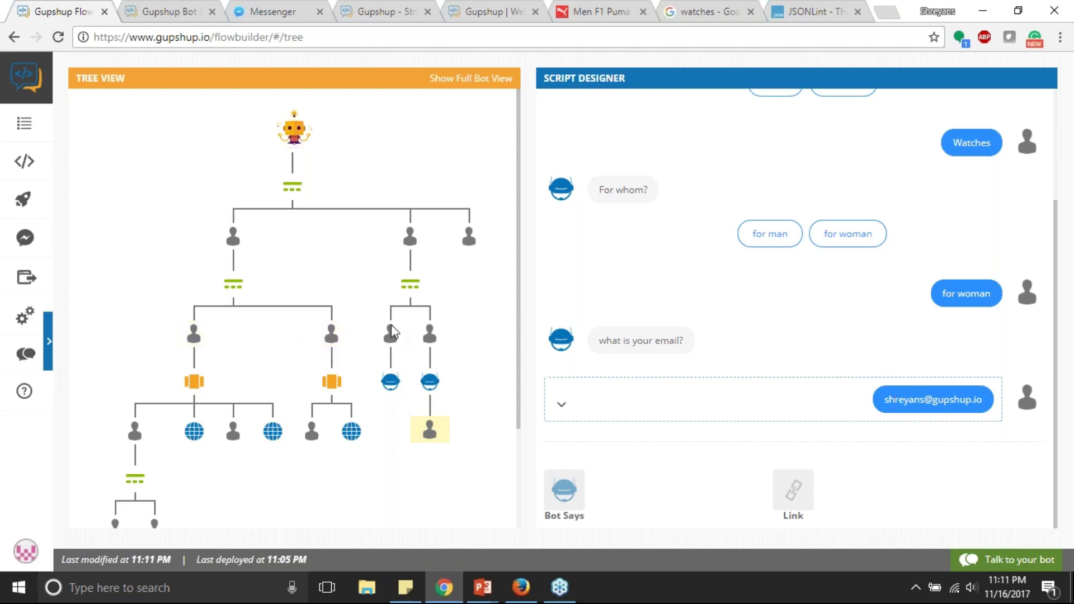
Step: Glance at the Upcoming releases slide, then bring up the Firefox window's full bot view
{"action": "key", "text": "alt+Tab"}
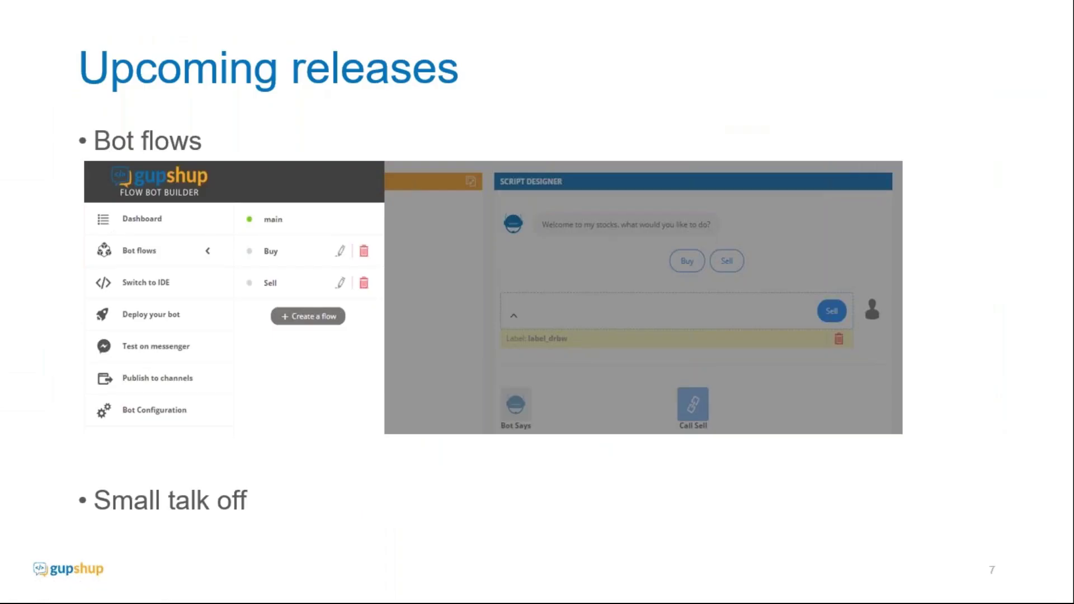
{"action": "key", "text": "alt+Tab"}
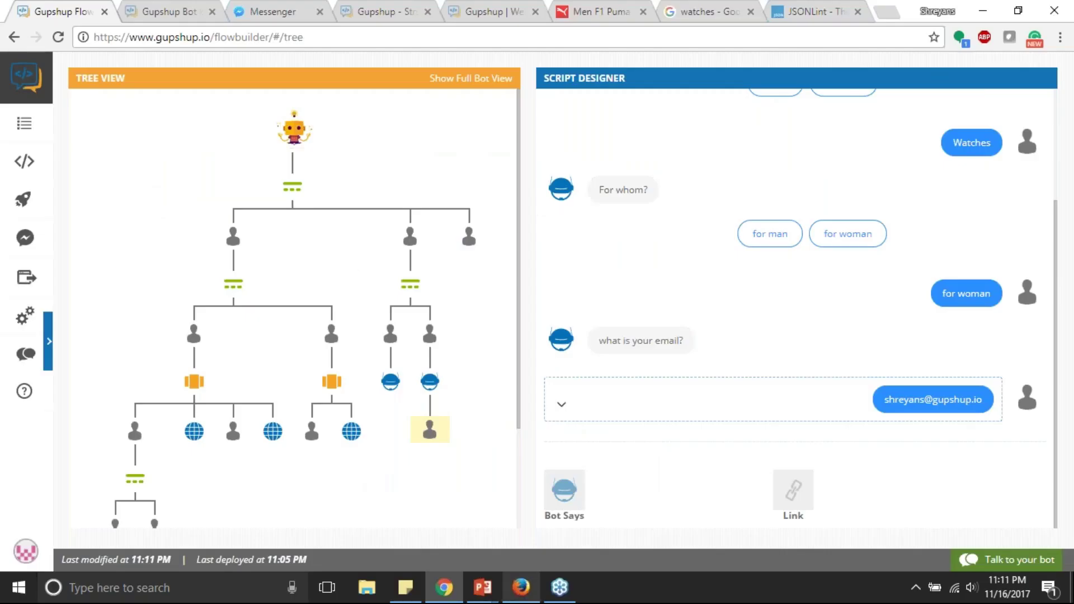
{"action": "left_click", "coordinate": [521, 587]}
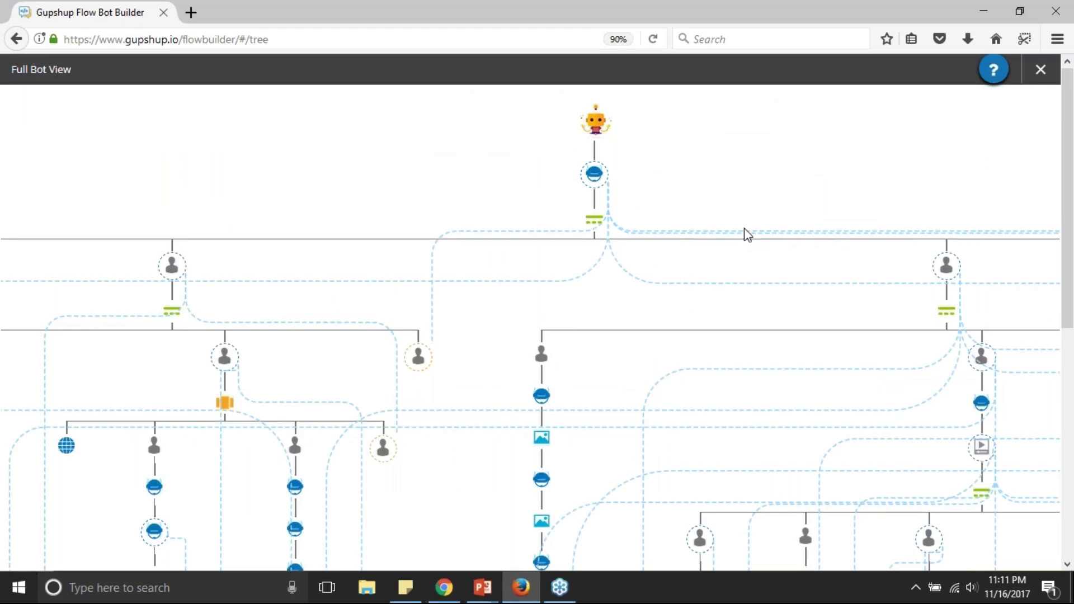
Step: Scroll the Firefox full bot view, then return to Chrome's for-woman watches script with the email reply
{"action": "scroll", "coordinate": [747, 235], "scroll_direction": "down", "scroll_amount": 8}
{"action": "scroll", "coordinate": [747, 234], "scroll_direction": "up", "scroll_amount": 8}
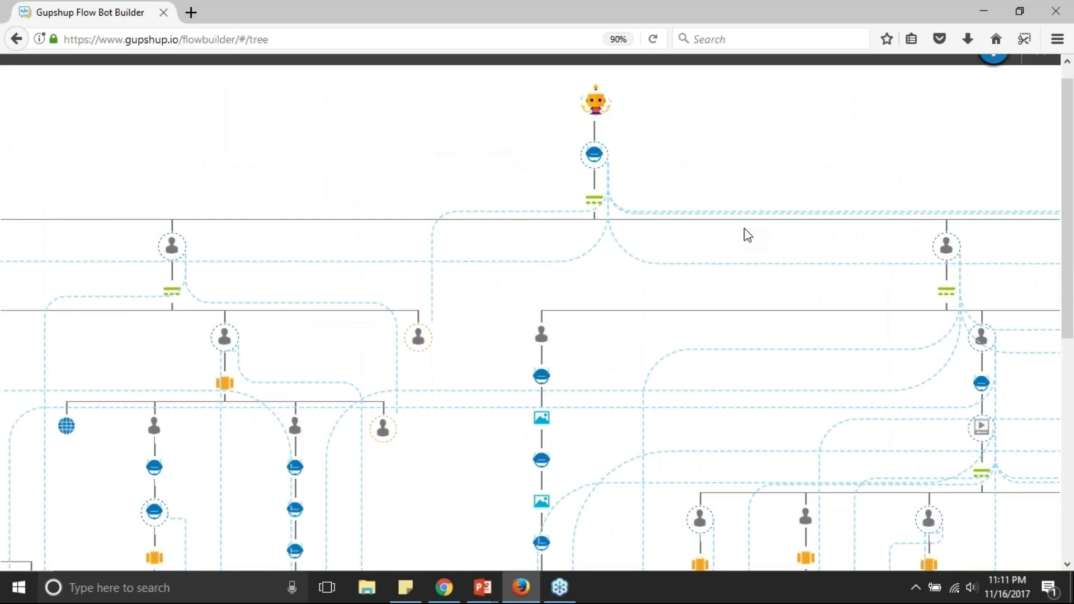
{"action": "scroll", "coordinate": [747, 235], "scroll_direction": "down", "scroll_amount": 7}
{"action": "scroll", "coordinate": [629, 378], "scroll_direction": "up", "scroll_amount": 4}
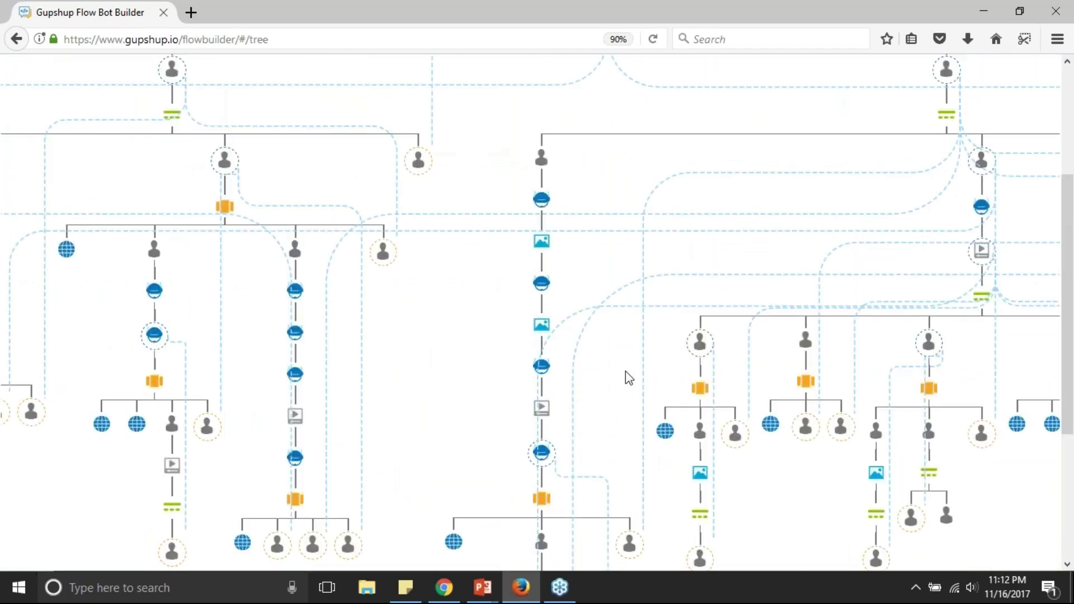
{"action": "scroll", "coordinate": [629, 378], "scroll_direction": "up", "scroll_amount": 3}
{"action": "scroll", "coordinate": [628, 378], "scroll_direction": "down", "scroll_amount": 2}
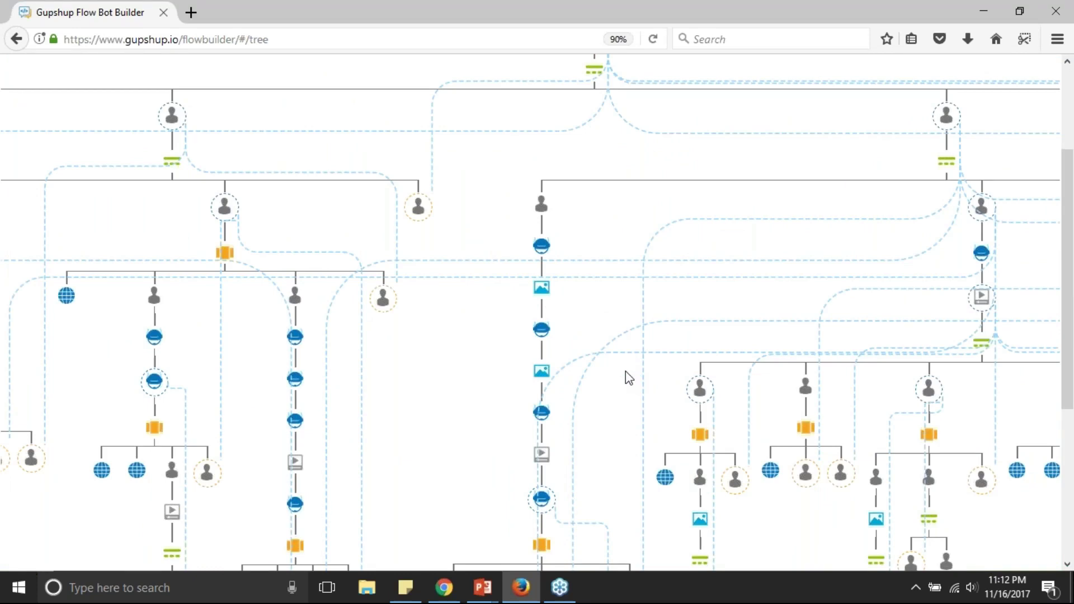
{"action": "scroll", "coordinate": [625, 370], "scroll_direction": "up", "scroll_amount": 3}
{"action": "scroll", "coordinate": [601, 336], "scroll_direction": "down", "scroll_amount": 1}
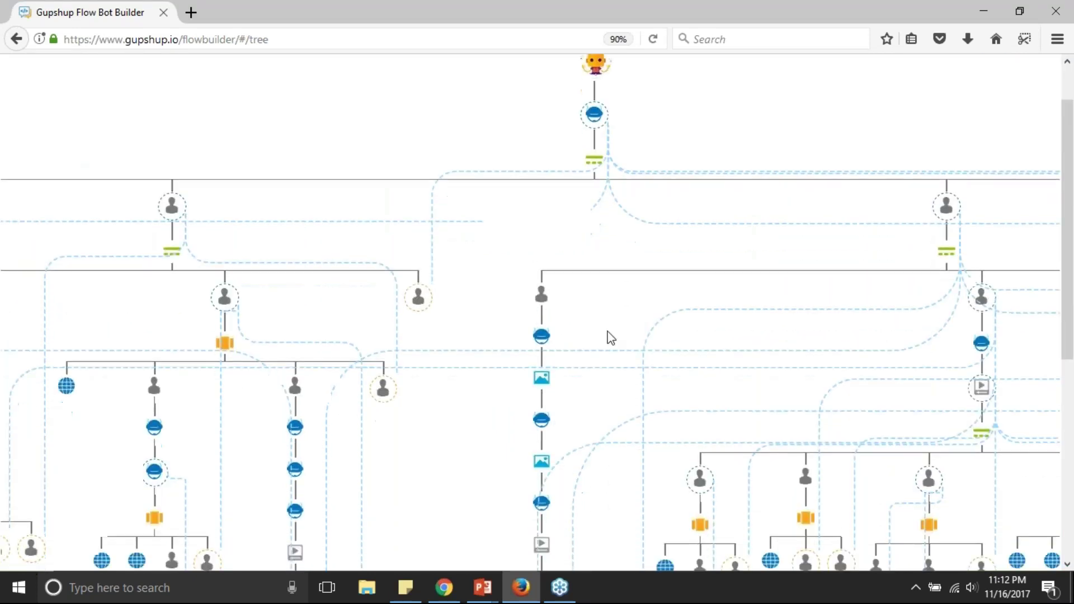
{"action": "scroll", "coordinate": [611, 338], "scroll_direction": "up", "scroll_amount": 1}
{"action": "key", "text": "alt+Tab"}
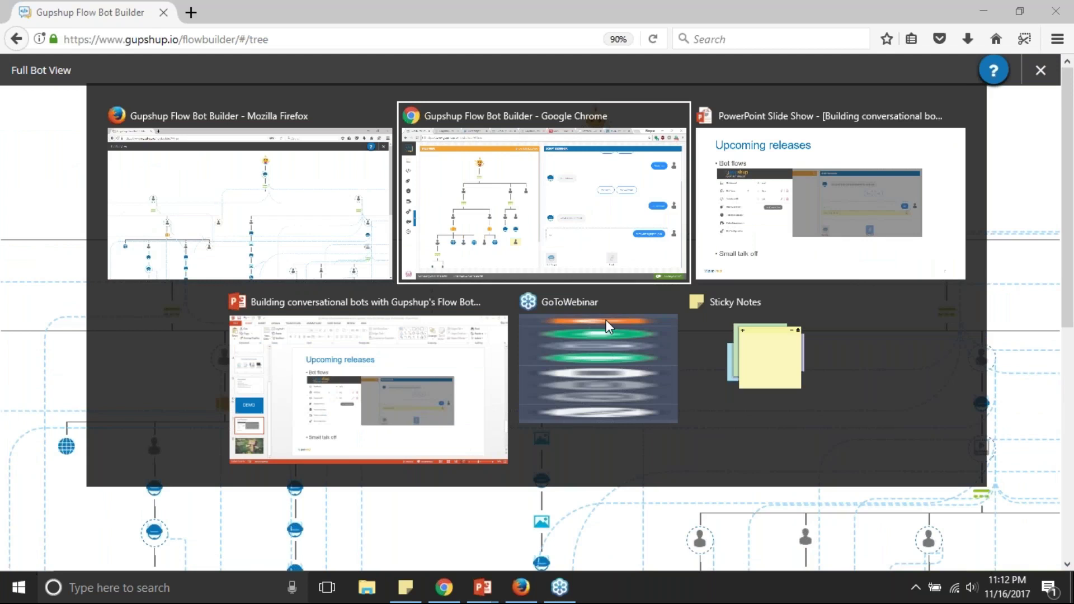
{"action": "scroll", "coordinate": [376, 290], "scroll_direction": "down", "scroll_amount": 1}
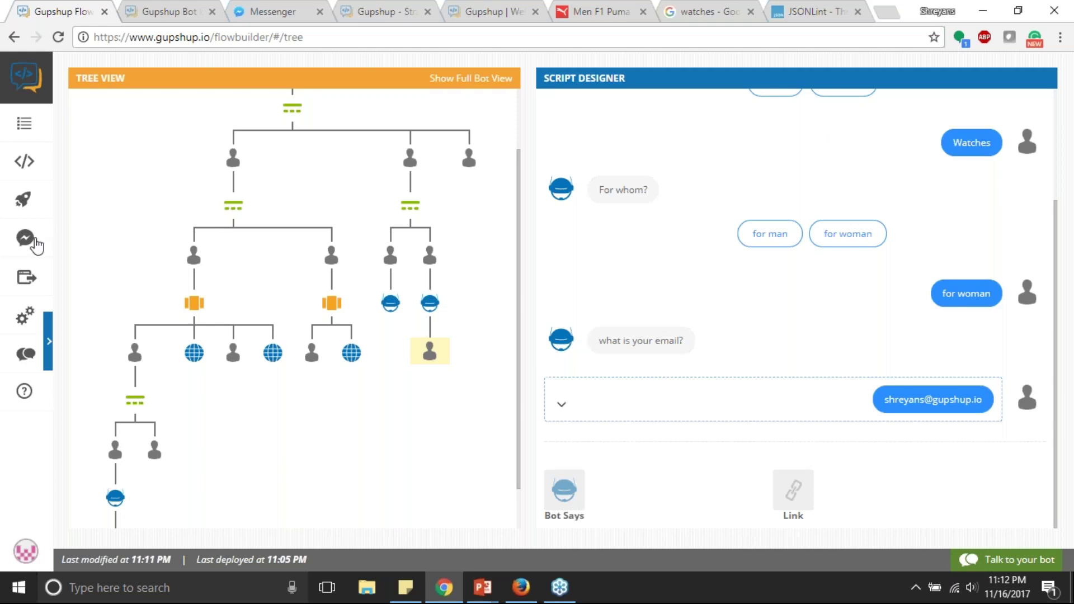
Step: Publish webinardemobot on Facebook Messenger, linking it to the 'Date bot' Facebook page
{"action": "left_click", "coordinate": [26, 277]}
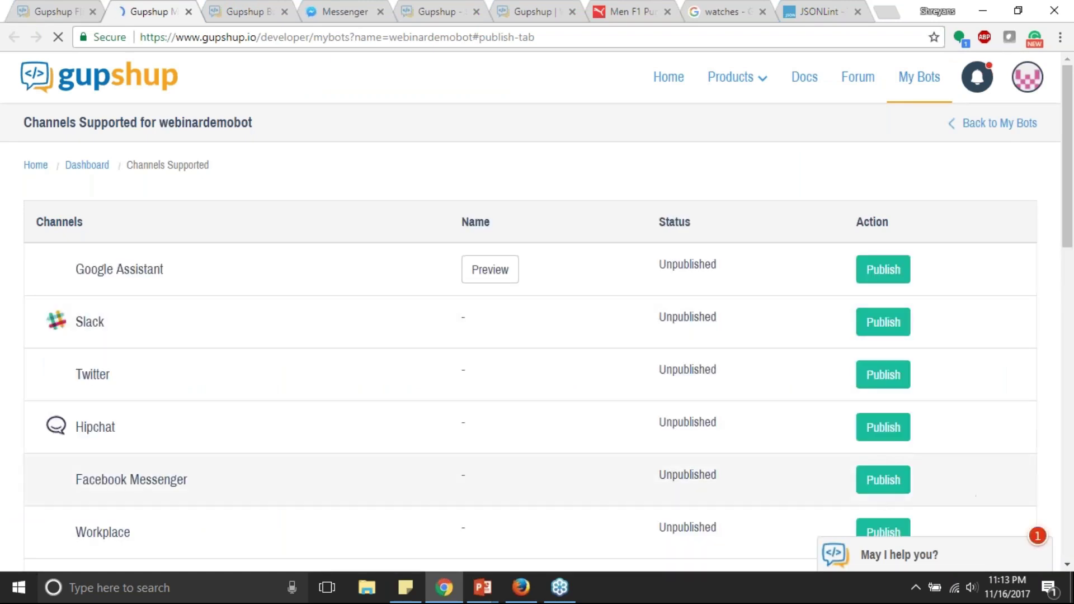
{"action": "left_click", "coordinate": [887, 482]}
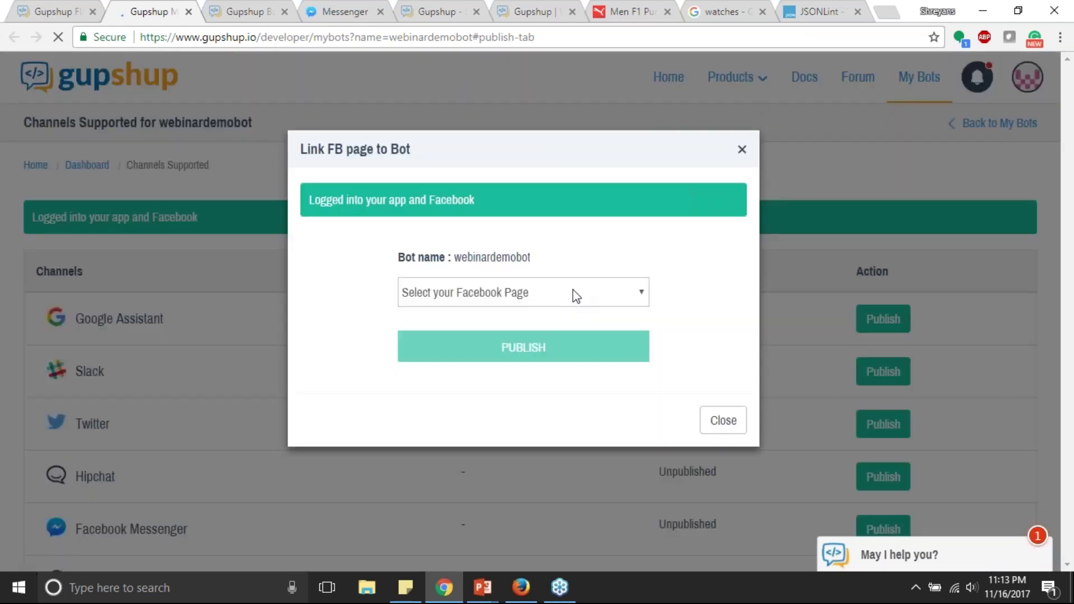
{"action": "left_click", "coordinate": [575, 295]}
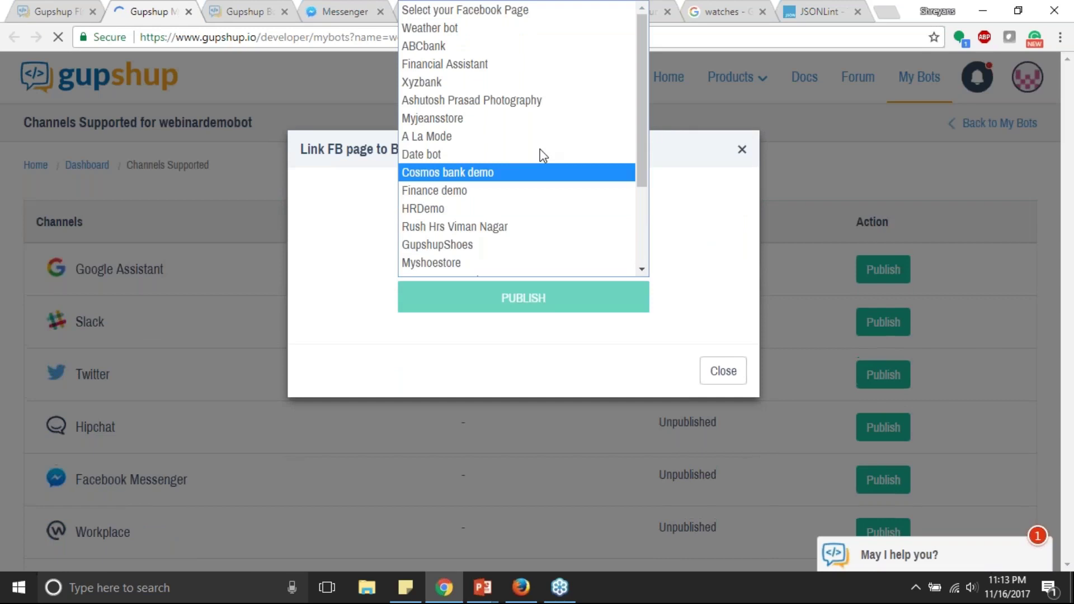
{"action": "left_click", "coordinate": [472, 156]}
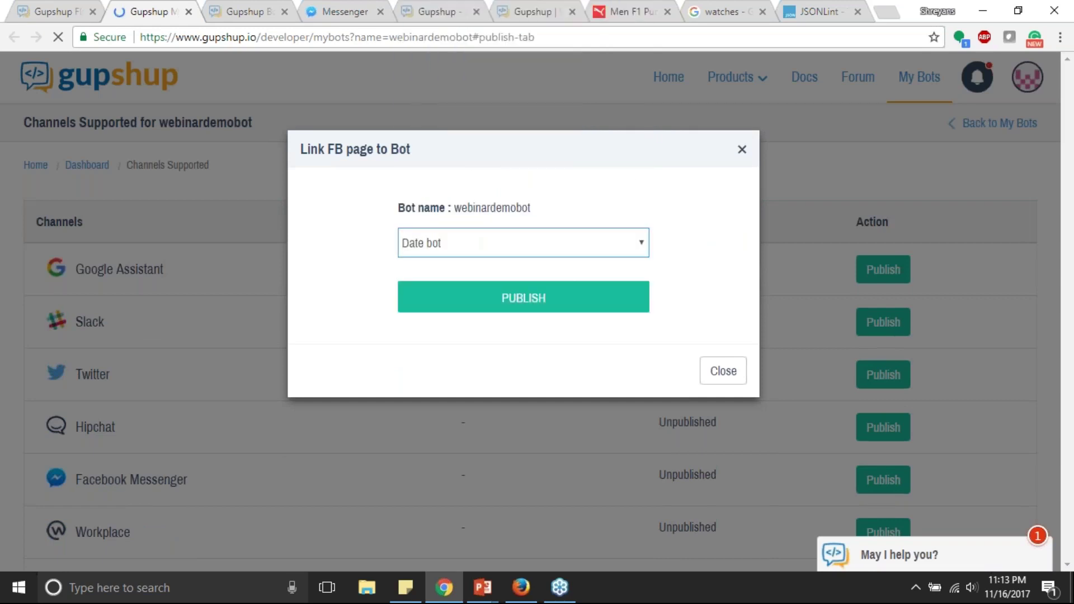
{"action": "left_click", "coordinate": [524, 297]}
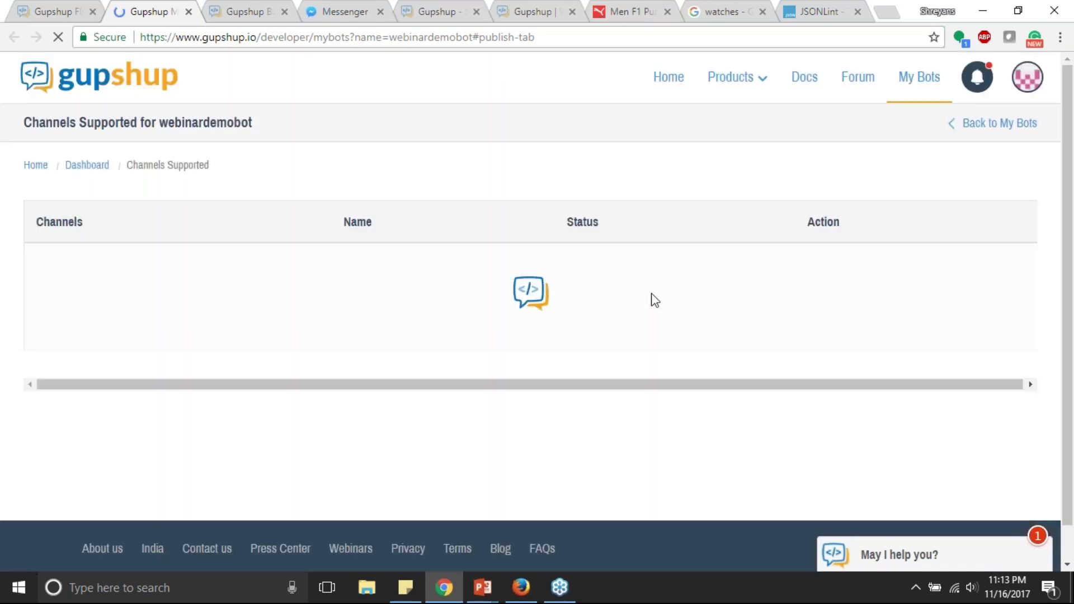
{"action": "left_click", "coordinate": [316, 11]}
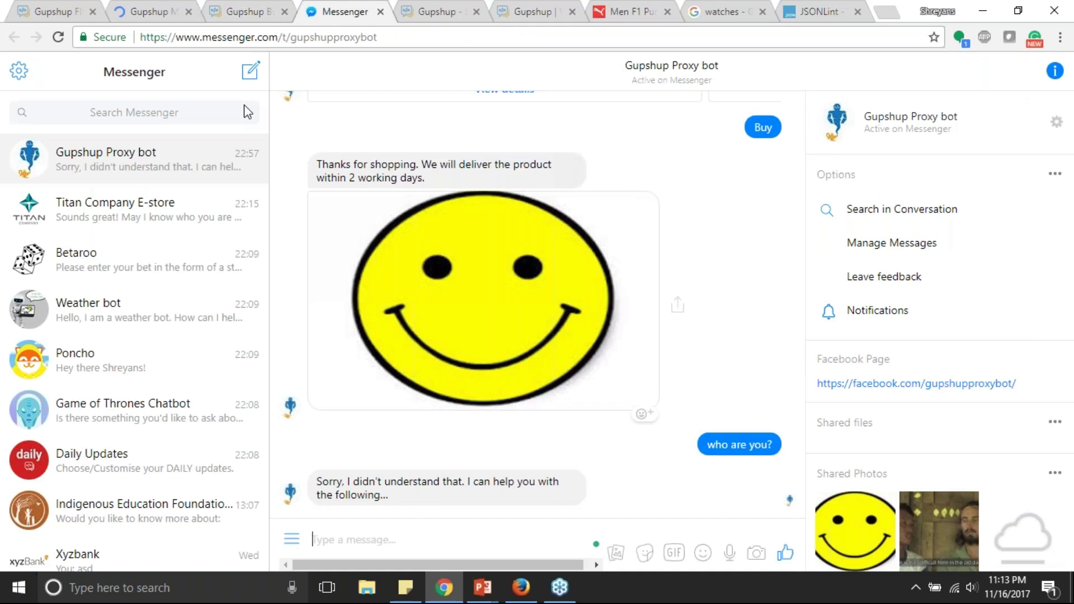
Step: Search Messenger for 'datebot' and open the Date bot conversation
{"action": "left_click", "coordinate": [133, 113]}
{"action": "type", "text": "datebot"}
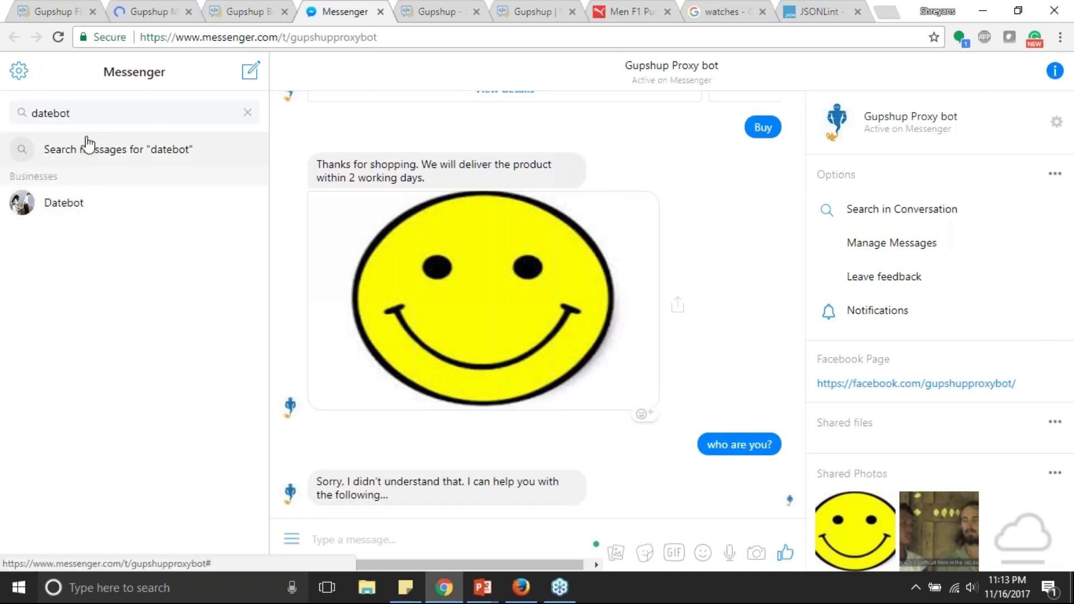
{"action": "key", "text": "BackSpace"}
{"action": "key", "text": "BackSpace"}
{"action": "key", "text": "BackSpace"}
{"action": "type", "text": "n"}
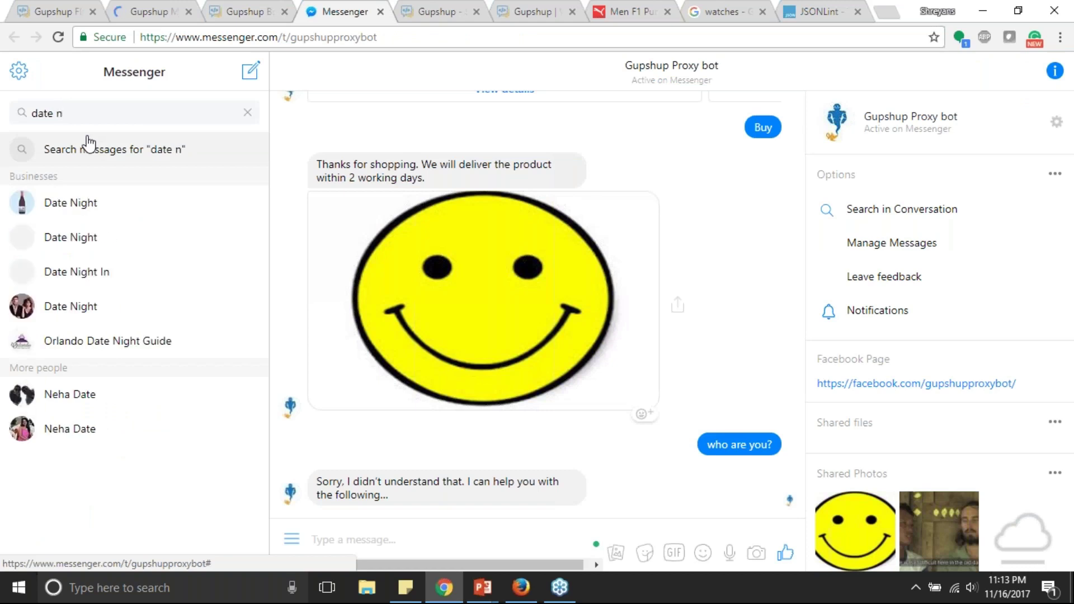
{"action": "key", "text": "BackSpace"}
{"action": "key", "text": "BackSpace"}
{"action": "type", "text": "bot"}
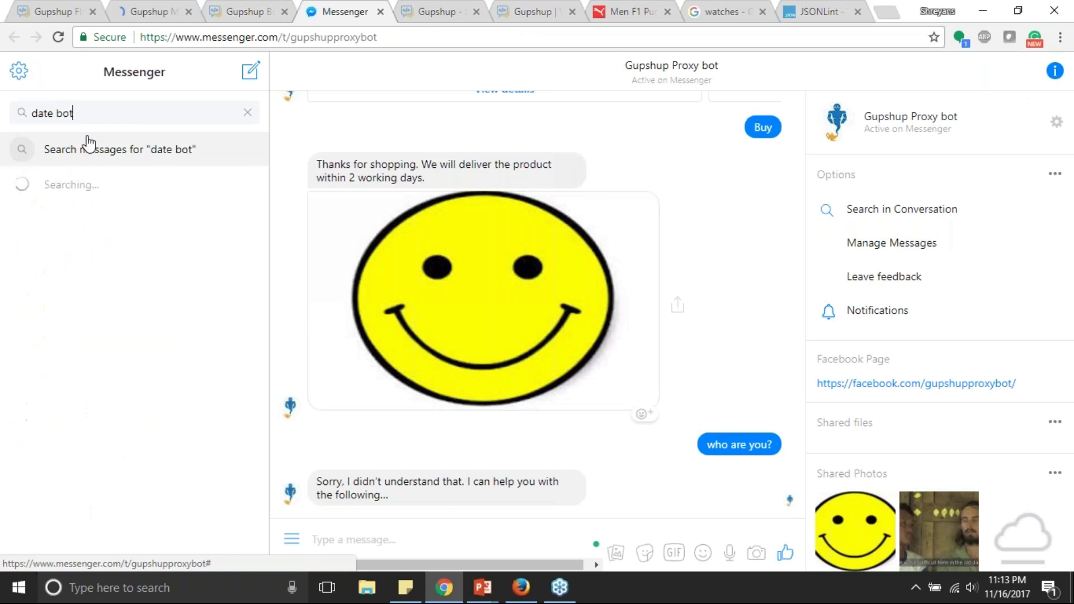
{"action": "left_click", "coordinate": [86, 207]}
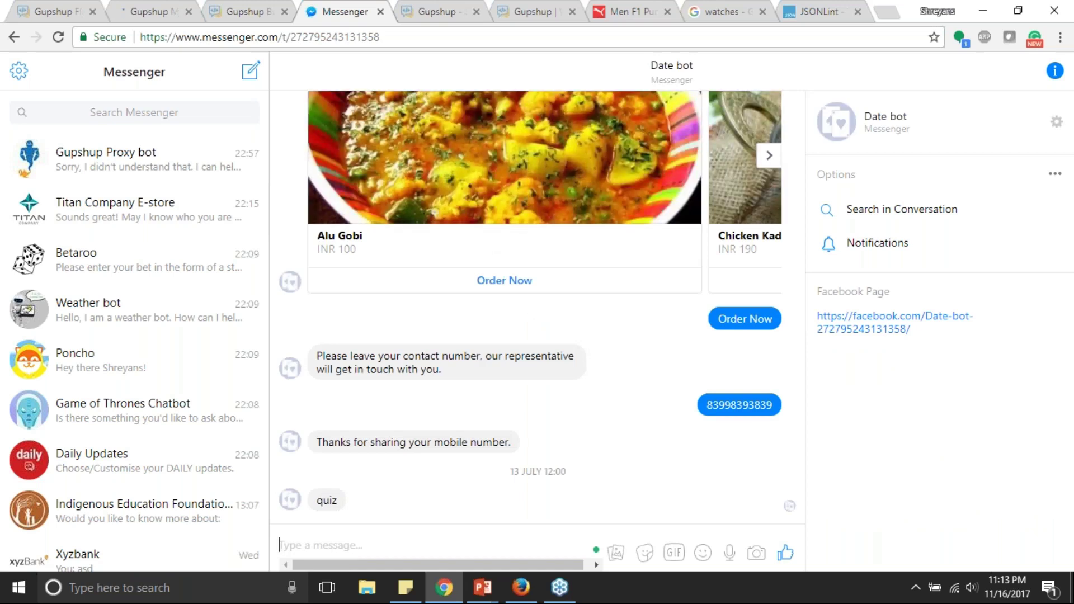
Step: Send 'menu', then choose Shoes and Nike, and buy the next shoe shown
{"action": "type", "text": "me"}
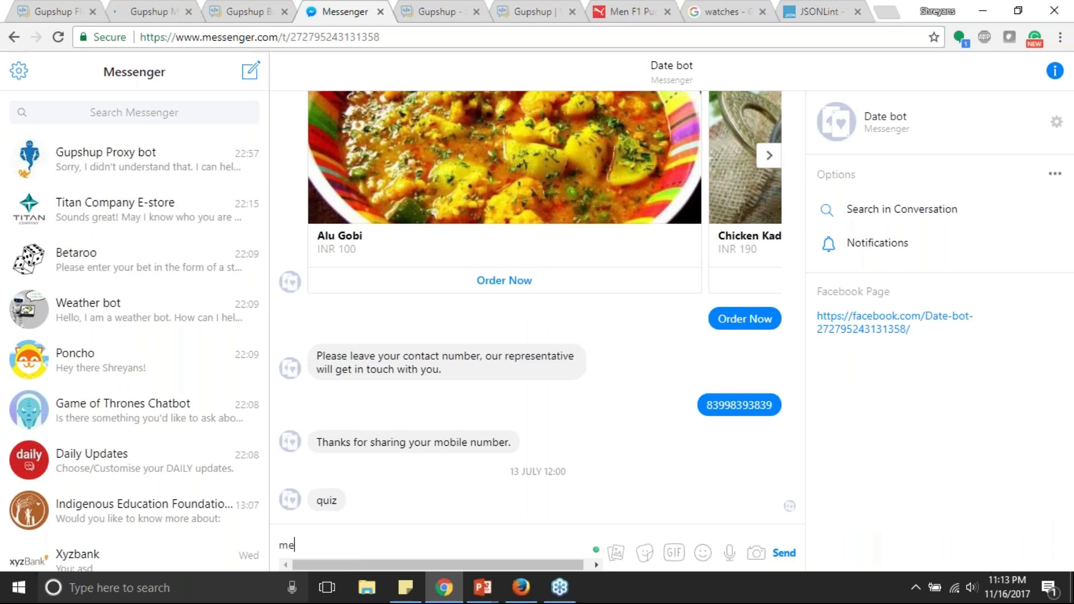
{"action": "type", "text": "nu"}
{"action": "key", "text": "Return"}
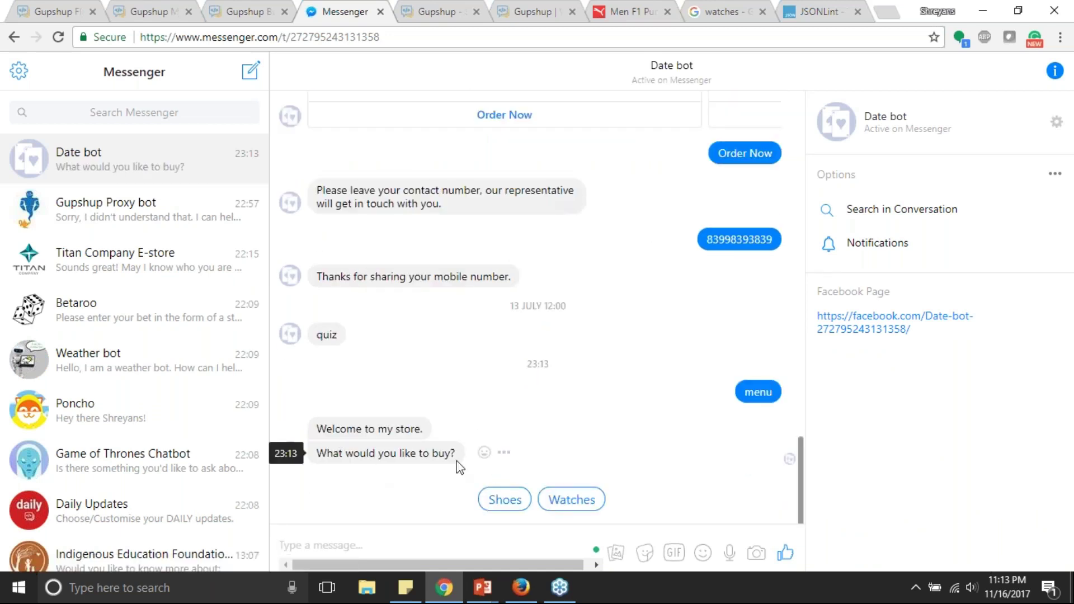
{"action": "left_click", "coordinate": [510, 503]}
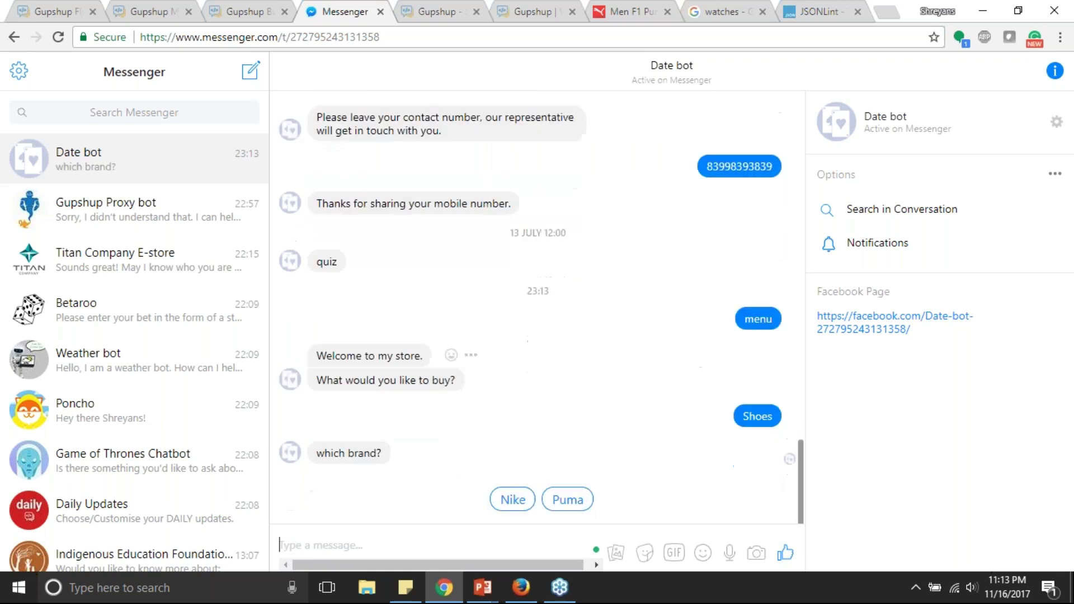
{"action": "left_click", "coordinate": [508, 434]}
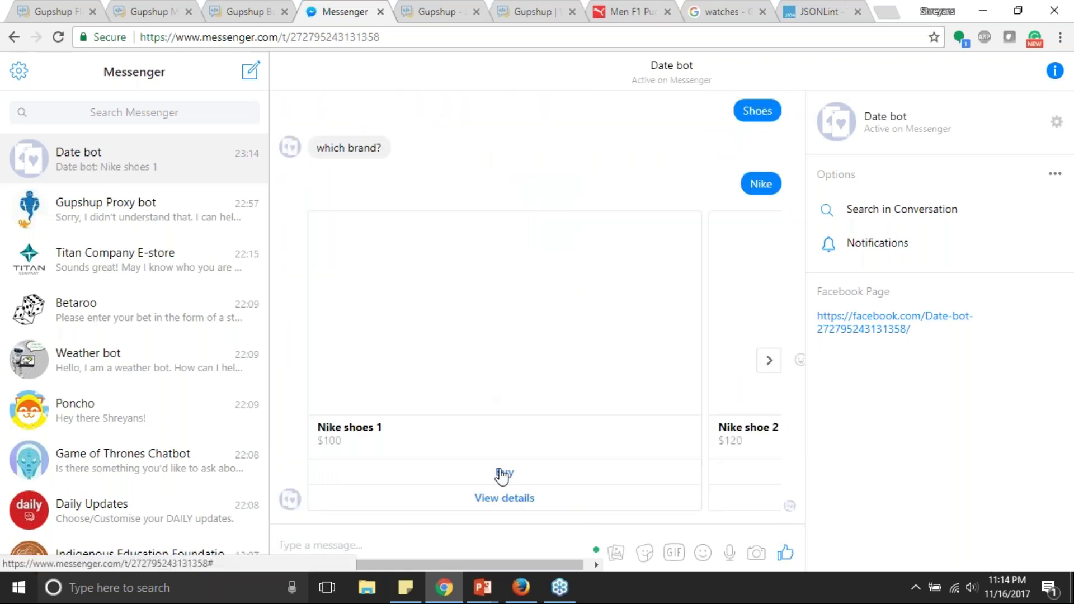
{"action": "left_click", "coordinate": [769, 360]}
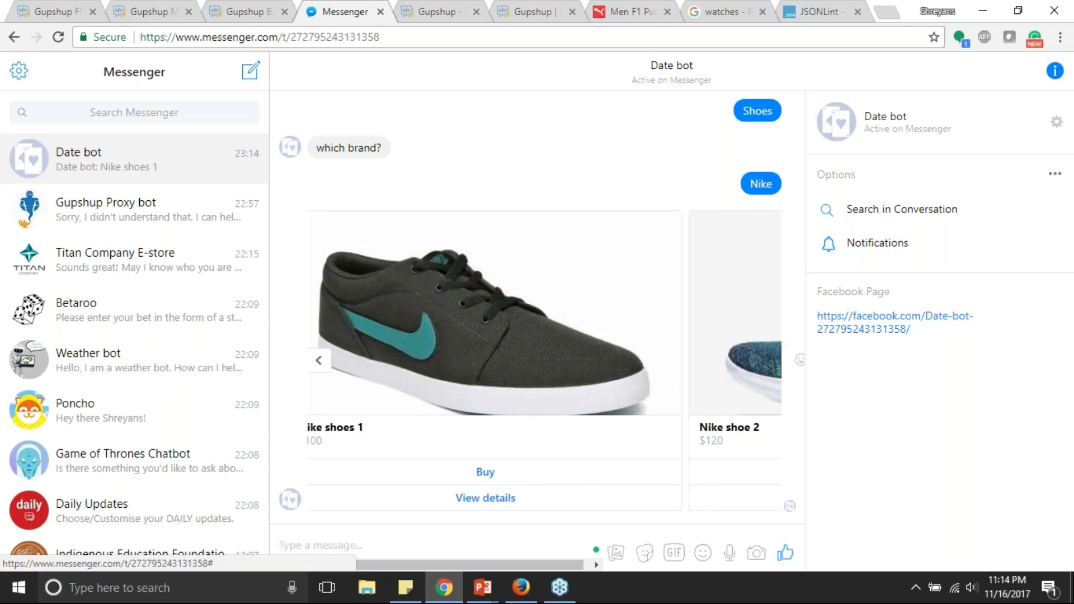
{"action": "left_click", "coordinate": [605, 472]}
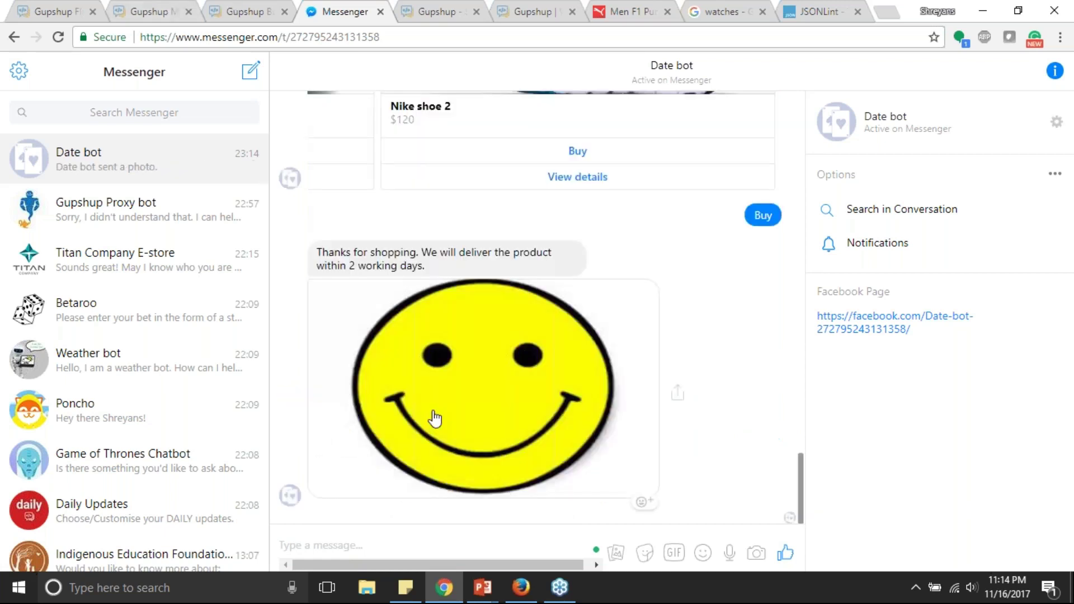
{"action": "key", "text": "ctrl+1"}
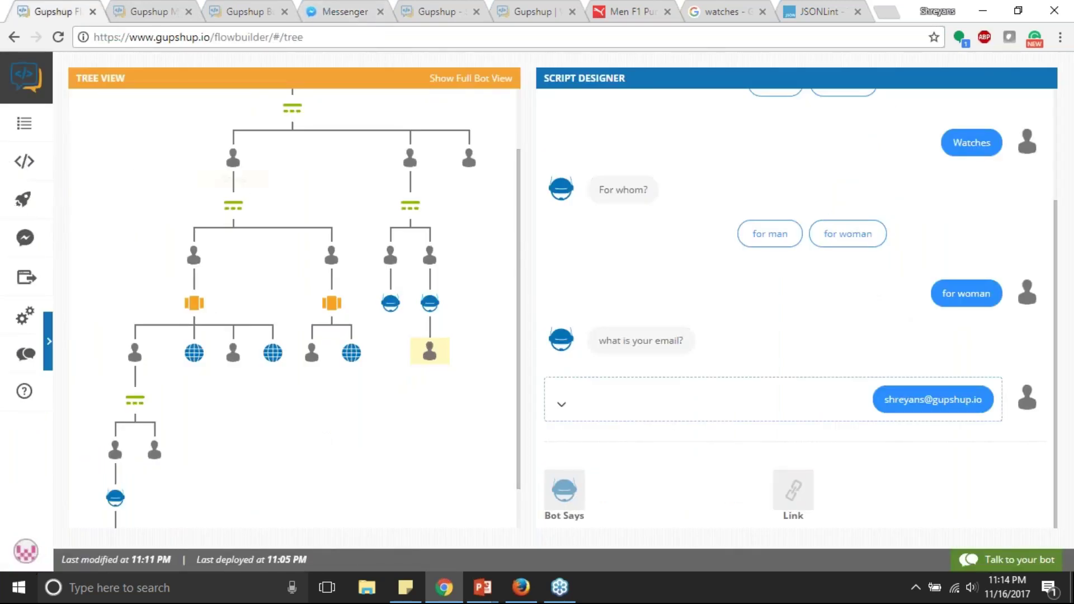
{"action": "scroll", "coordinate": [140, 176], "scroll_direction": "down", "scroll_amount": 1}
{"action": "scroll", "coordinate": [479, 297], "scroll_direction": "down", "scroll_amount": 1}
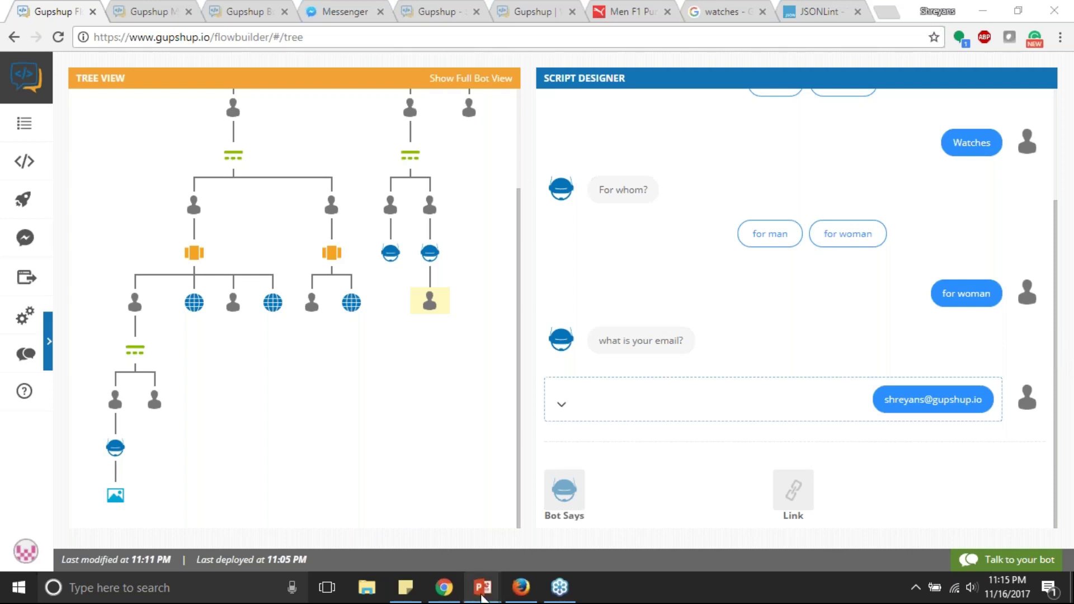
{"action": "mouse_move", "coordinate": [482, 591]}
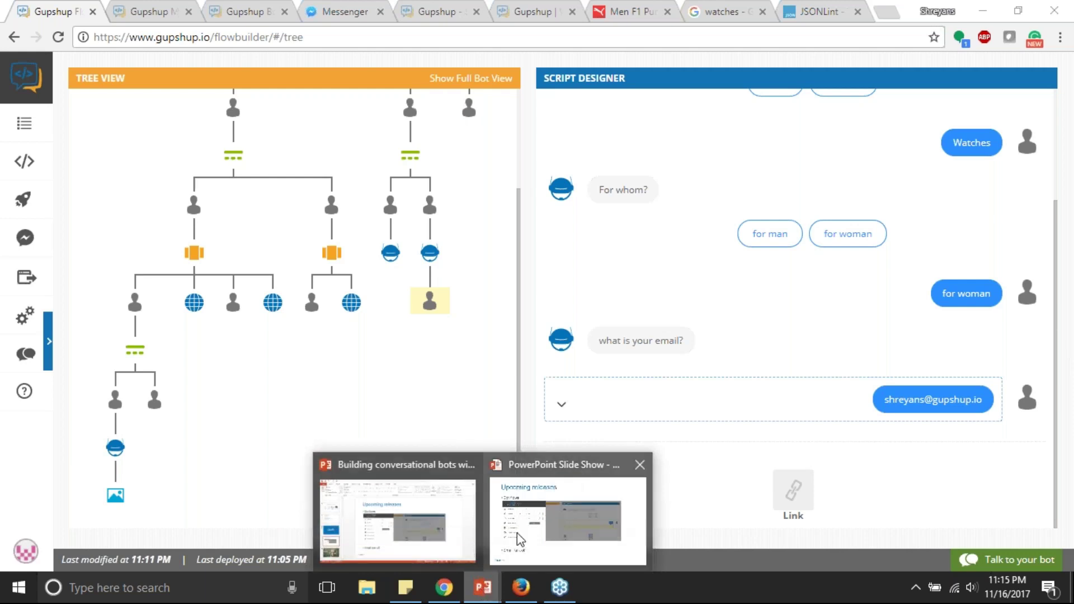
{"action": "mouse_move", "coordinate": [515, 532]}
{"action": "mouse_move", "coordinate": [453, 538]}
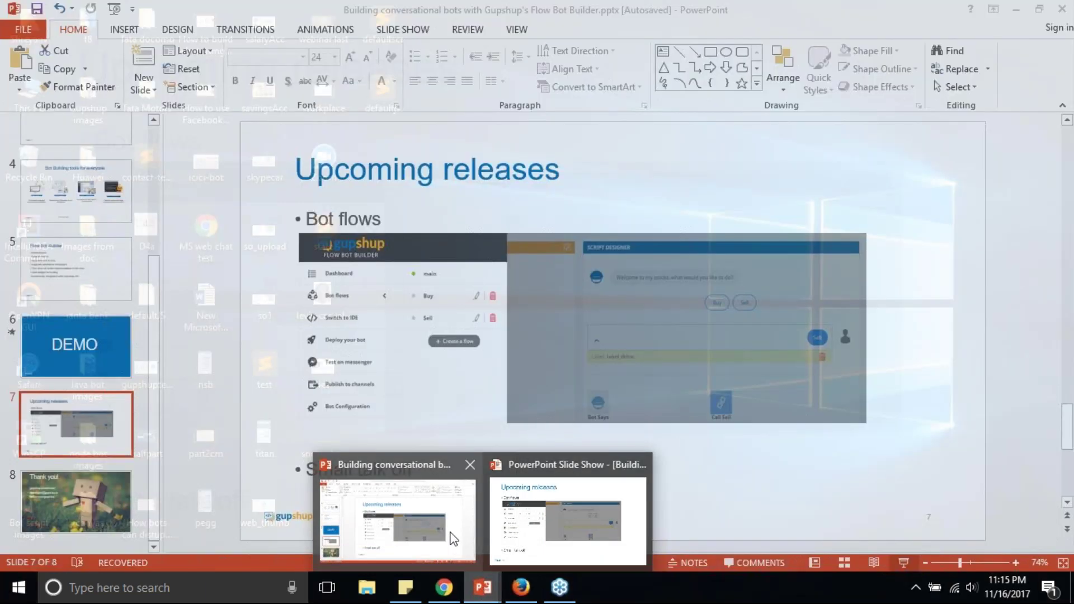
Step: Bring PowerPoint forward and resume the slide show on slide 8, 'Thank you!'
{"action": "left_click", "coordinate": [453, 537]}
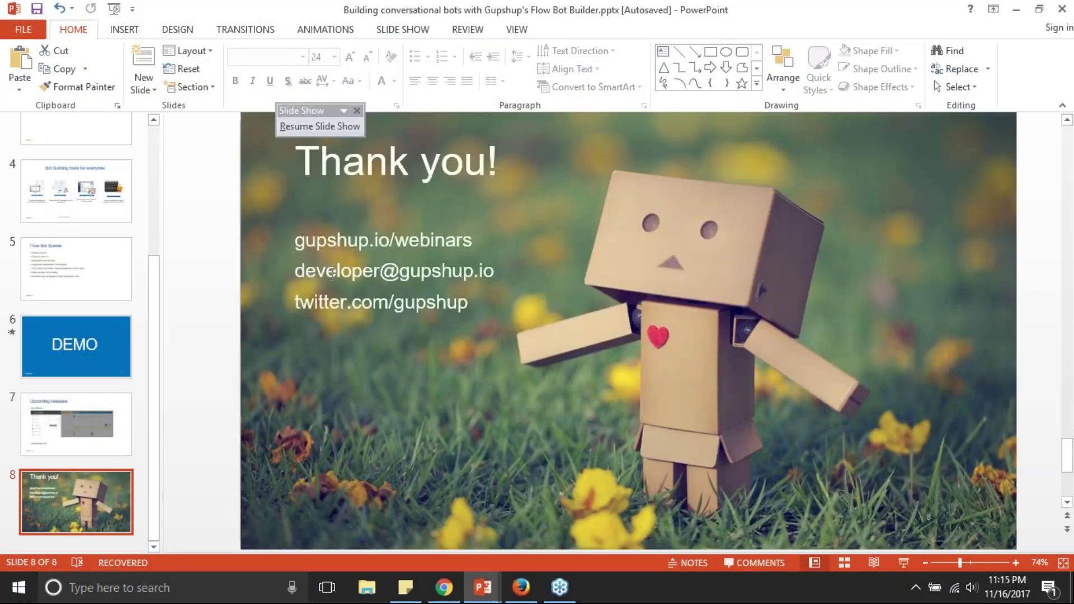
{"action": "left_click", "coordinate": [320, 127]}
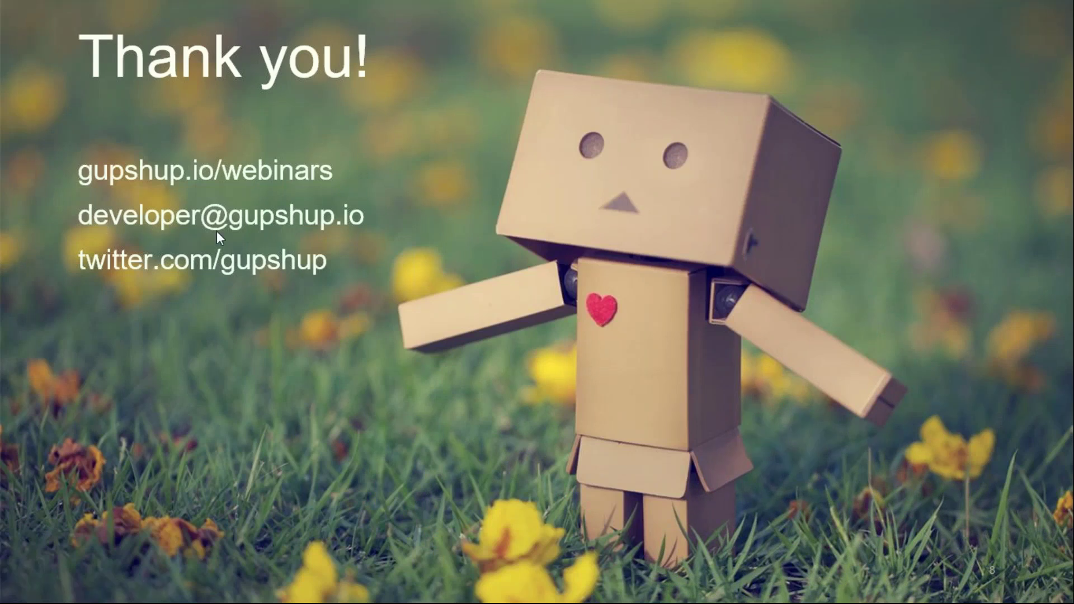